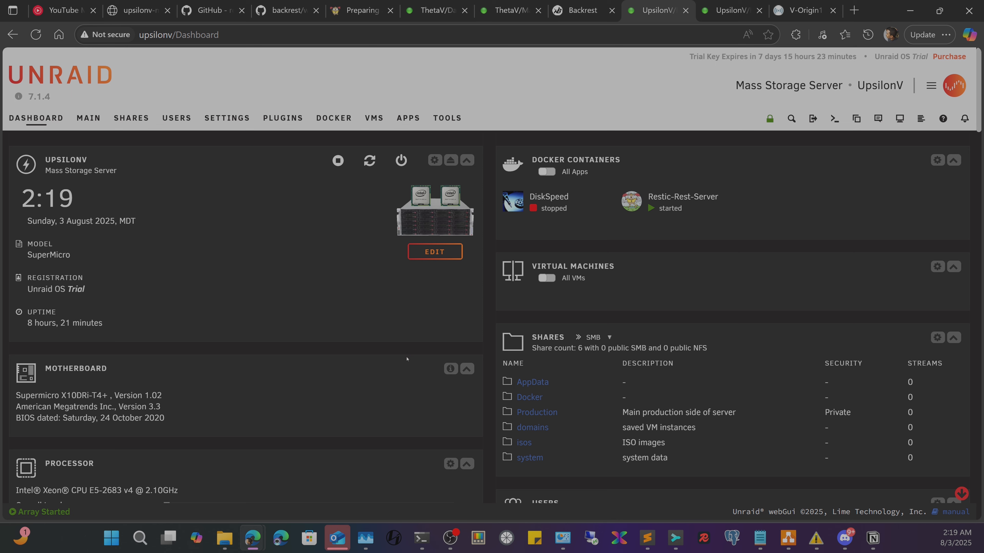
# - Prefix AlternateName1 on line 15 of Demostration.conf with 'backup.', correcting the 'bsckup' typo
pyautogui.click(648, 539)
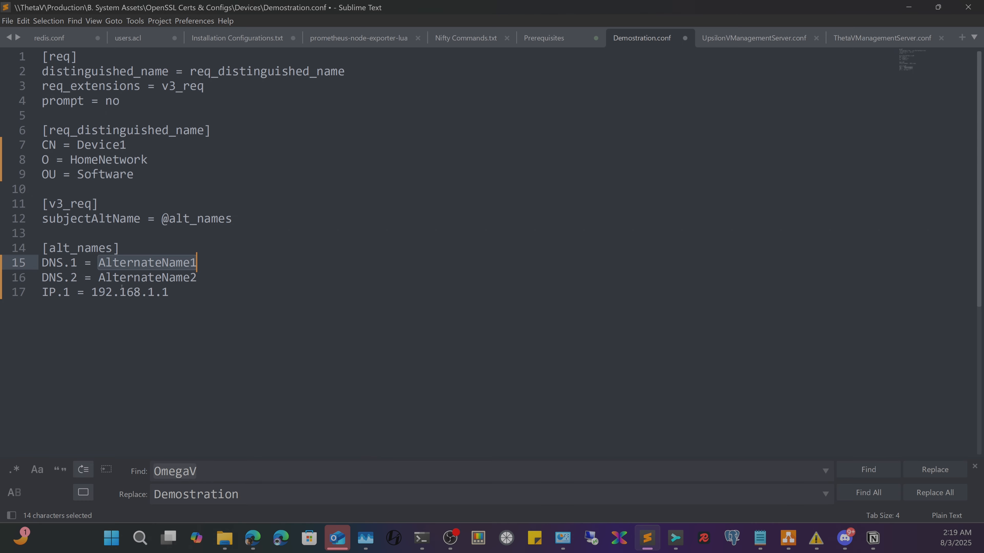
pyautogui.click(100, 263)
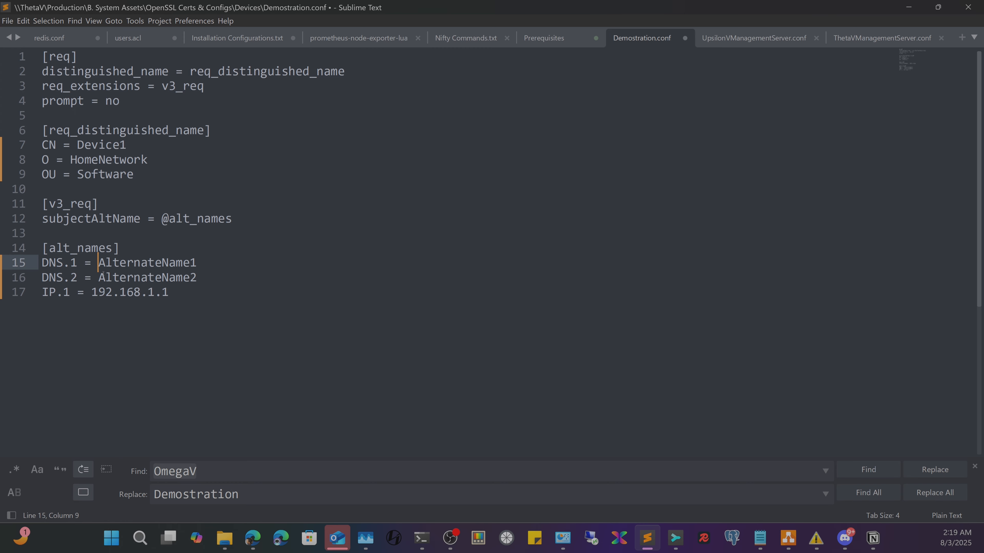
pyautogui.write('*.')
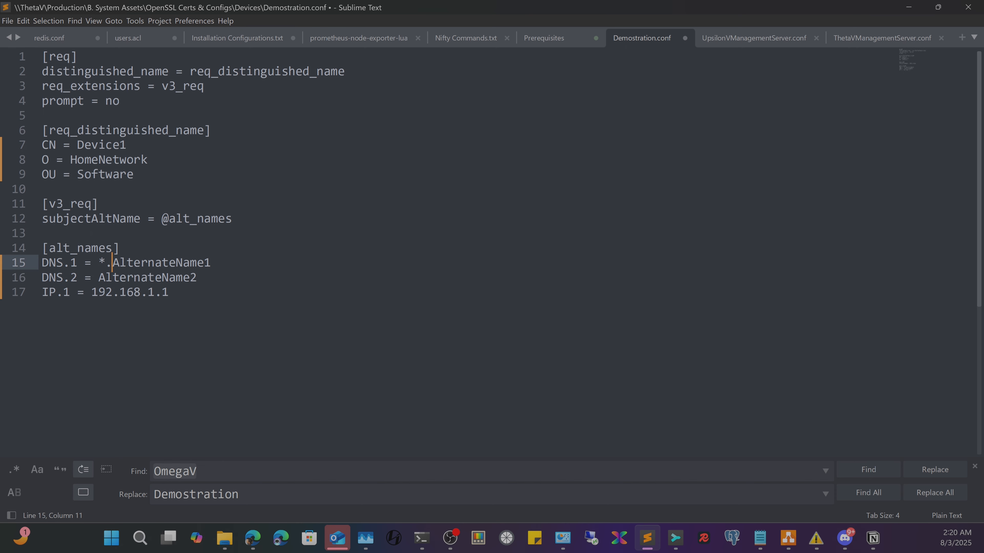
pyautogui.moveTo(106, 264); pyautogui.dragTo(97, 266)
pyautogui.write('bs')
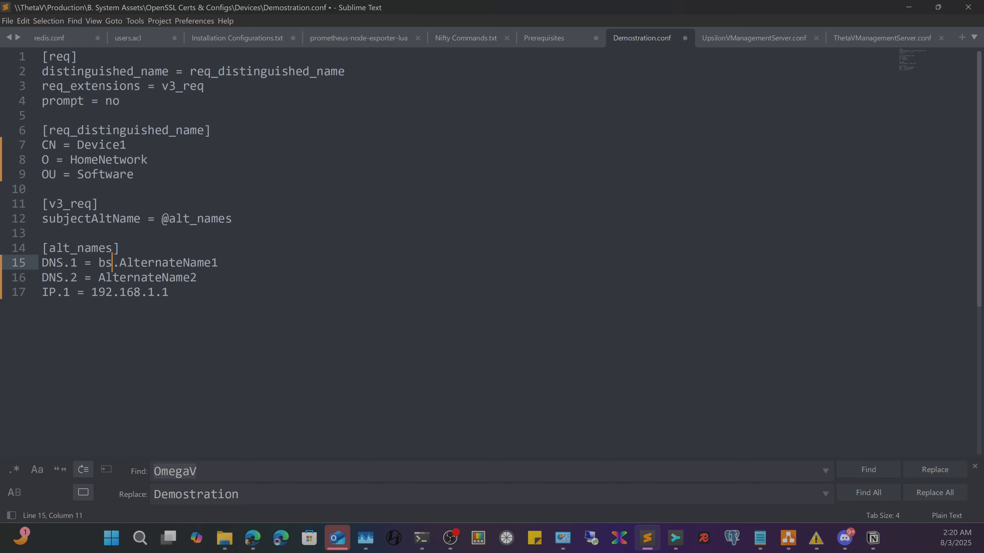
pyautogui.write('ckup')
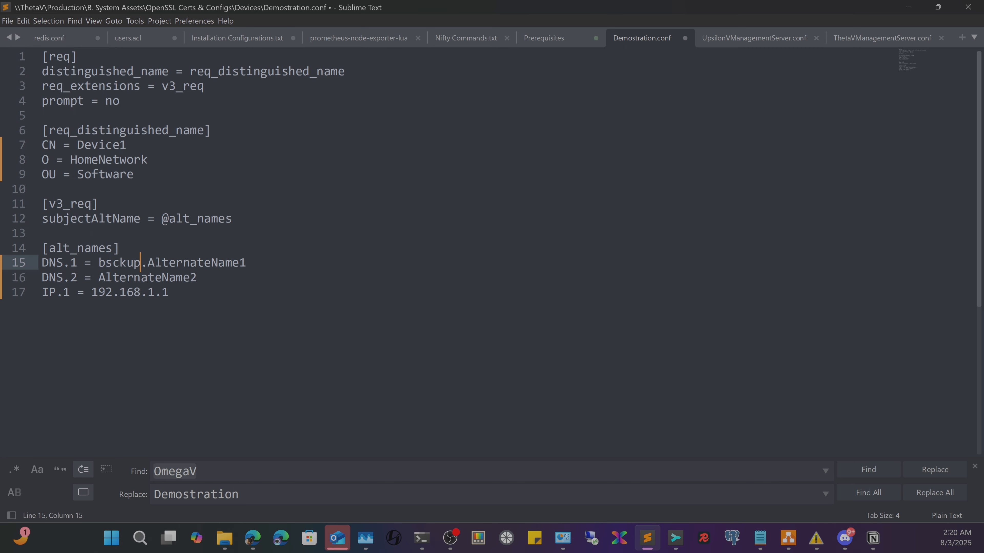
pyautogui.press('Left')
pyautogui.press('Left')
pyautogui.press('Left')
pyautogui.press('Left')
pyautogui.press('BackSpace')
pyautogui.write('a')
pyautogui.press('Right')
pyautogui.press('Right')
pyautogui.press('Right')
pyautogui.press('Right')
pyautogui.press('Right')
pyautogui.press('Right')
# - Try a '.com' suffix on backup.AlternateName1, remove it again, and review the DNS.2 line
pyautogui.moveTo(44, 263); pyautogui.dragTo(119, 276)
pyautogui.click(197, 267)
pyautogui.click(259, 263)
pyautogui.moveTo(259, 263); pyautogui.dragTo(100, 263)
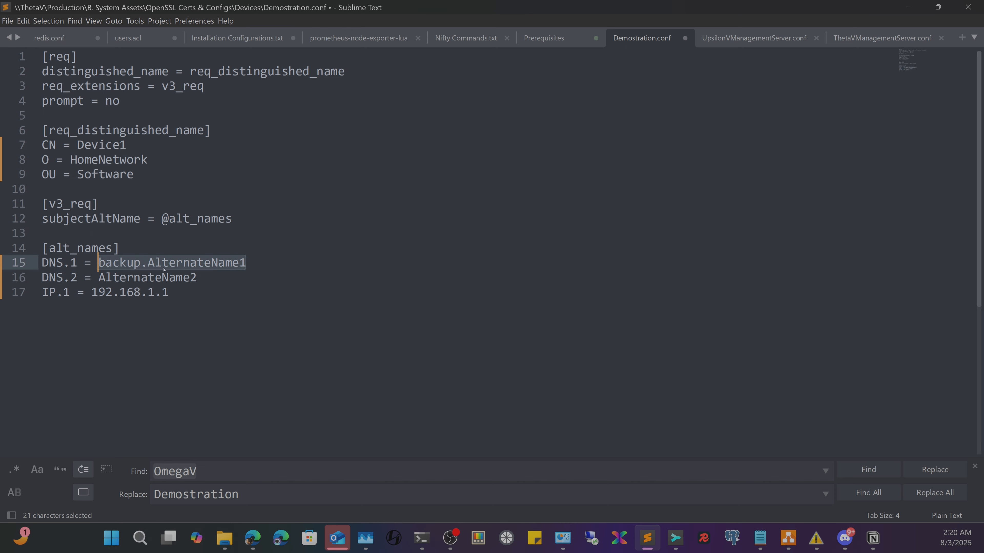
pyautogui.click(273, 265)
pyautogui.write('.com')
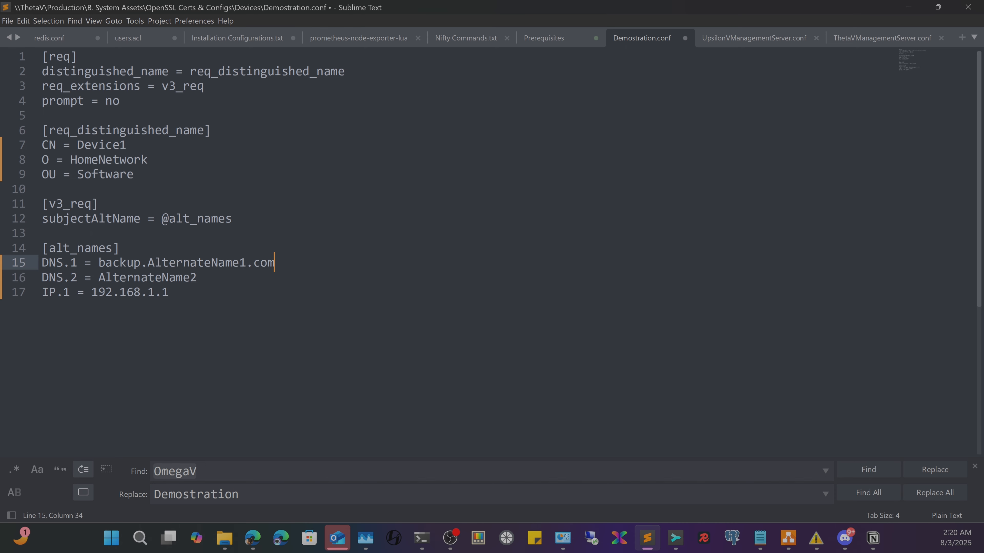
pyautogui.press('BackSpace')
pyautogui.press('BackSpace')
pyautogui.press('BackSpace')
pyautogui.press('BackSpace')
pyautogui.moveTo(45, 278); pyautogui.dragTo(98, 278)
pyautogui.click(218, 279)
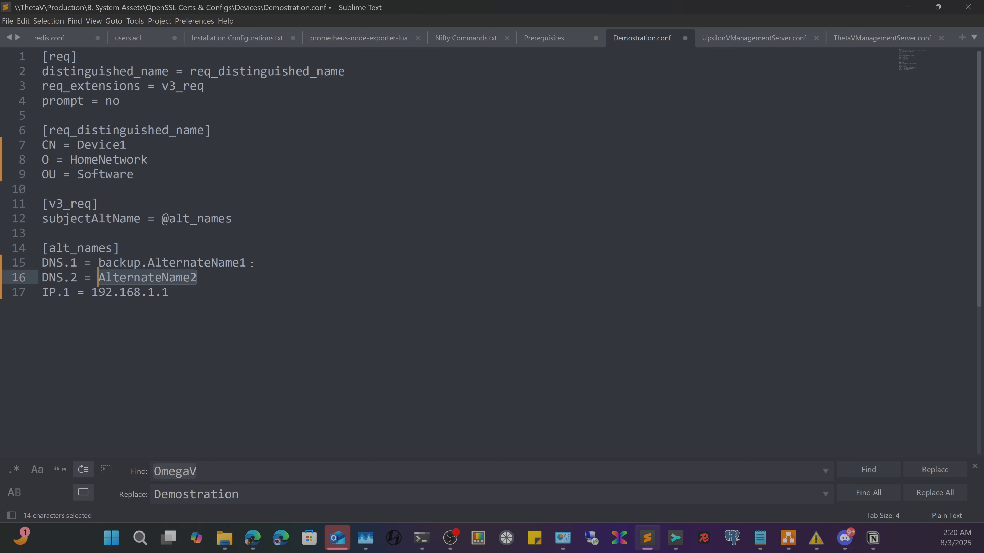
# - Review the DNS.2 and IP.1 entries across the alt_names section, lines 14–17
pyautogui.moveTo(229, 296); pyautogui.dragTo(42, 278)
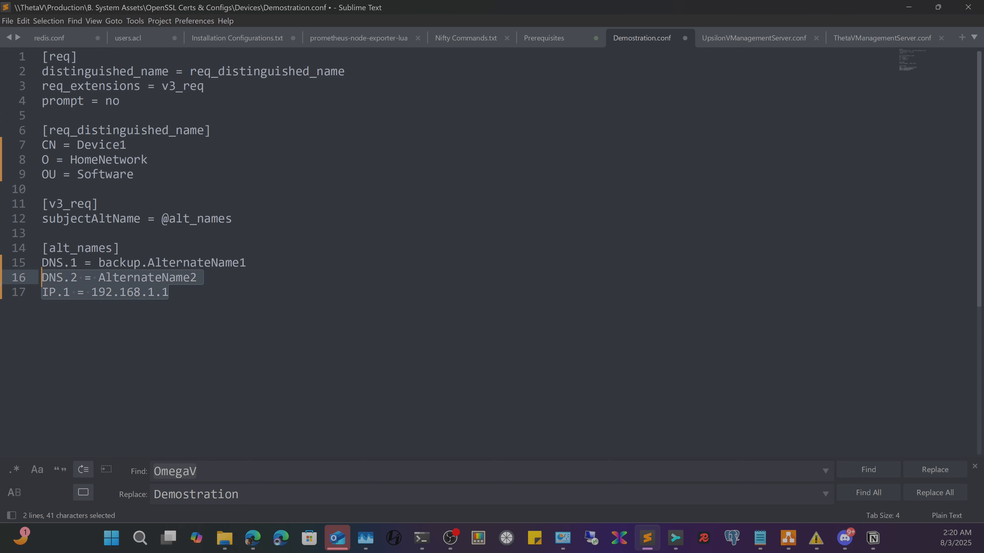
pyautogui.click(229, 296)
pyautogui.moveTo(40, 318); pyautogui.dragTo(37, 293)
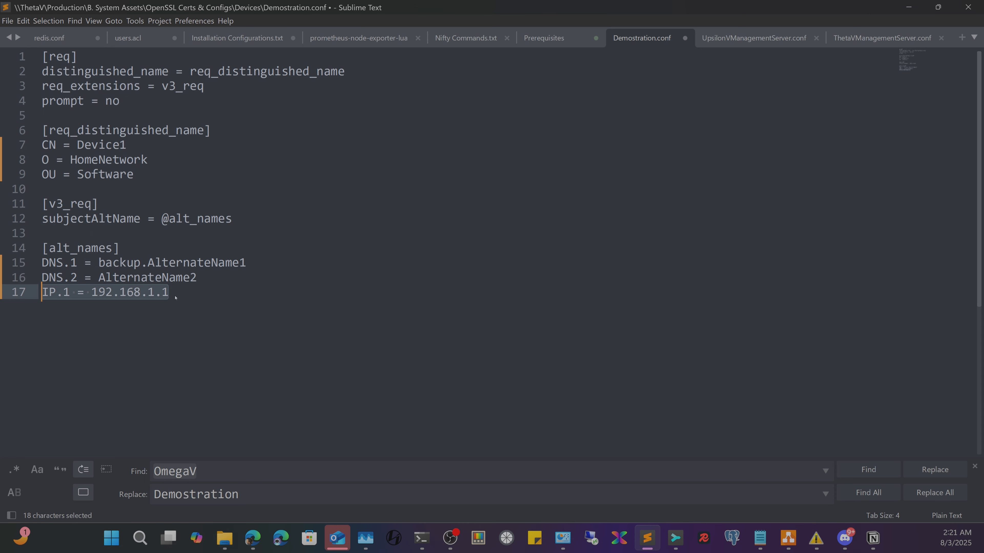
pyautogui.click(183, 277)
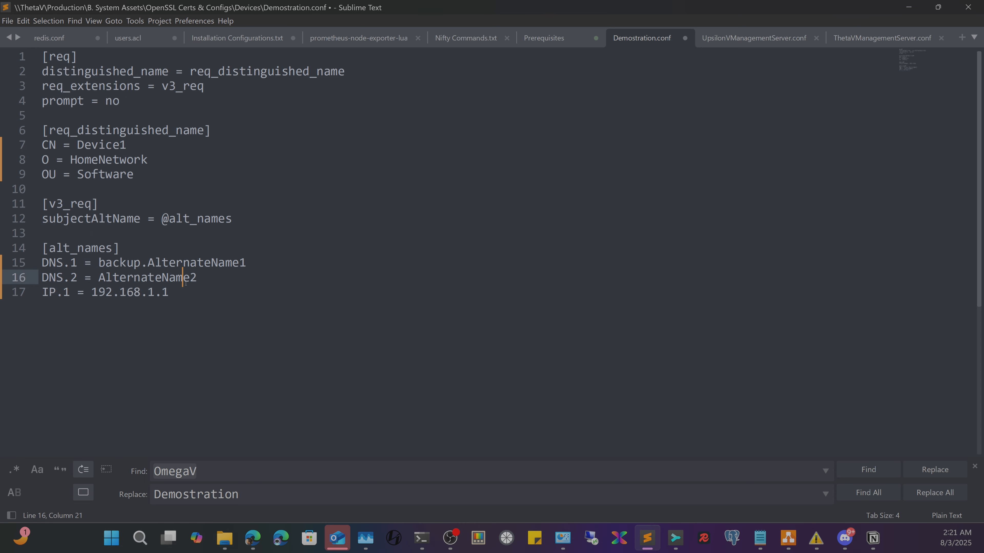
pyautogui.click(174, 294)
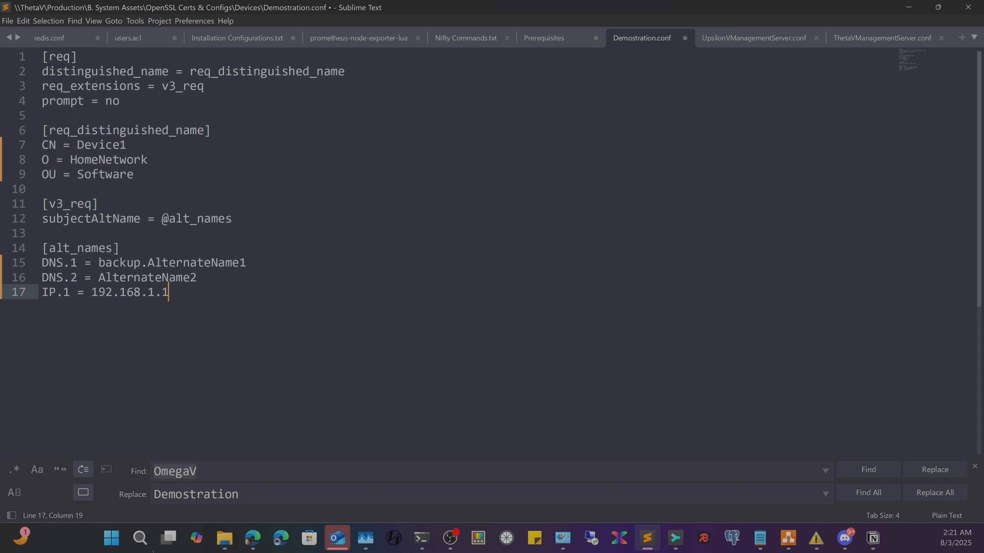
pyautogui.moveTo(102, 314); pyautogui.dragTo(34, 248)
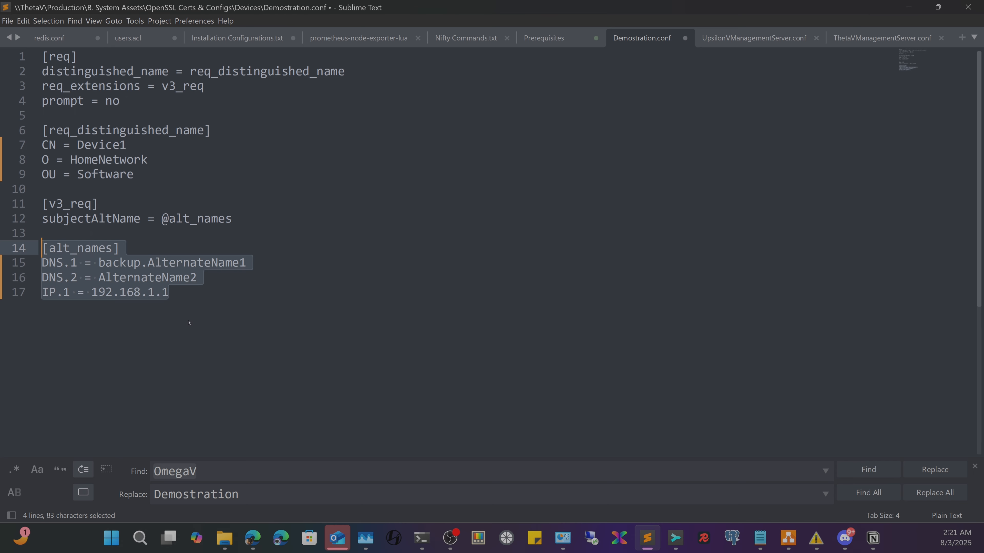
pyautogui.click(178, 296)
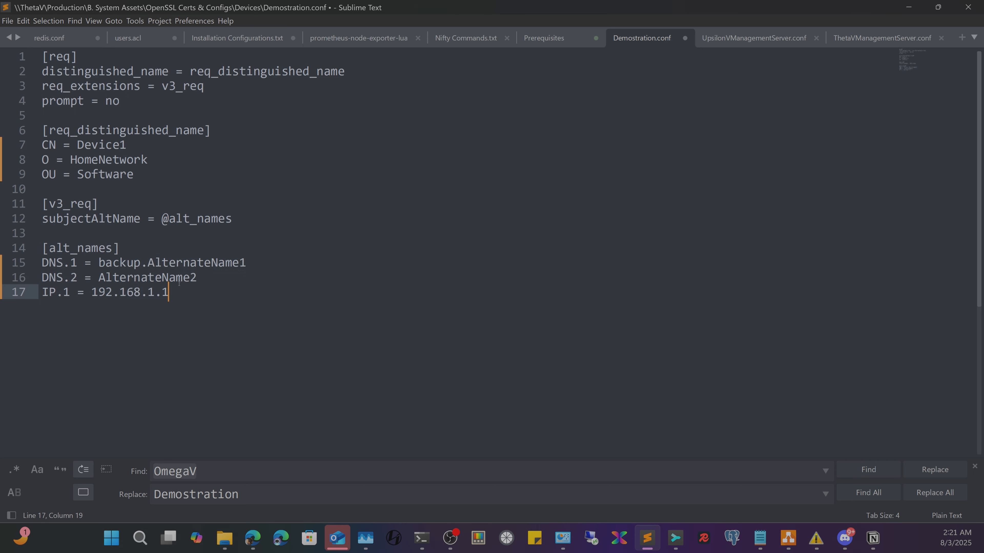
# - Recheck the IP.1 and DNS entries, then minimize Sublime Text to reveal the Unraid dashboard
pyautogui.moveTo(180, 290); pyautogui.dragTo(34, 275)
pyautogui.click(193, 277)
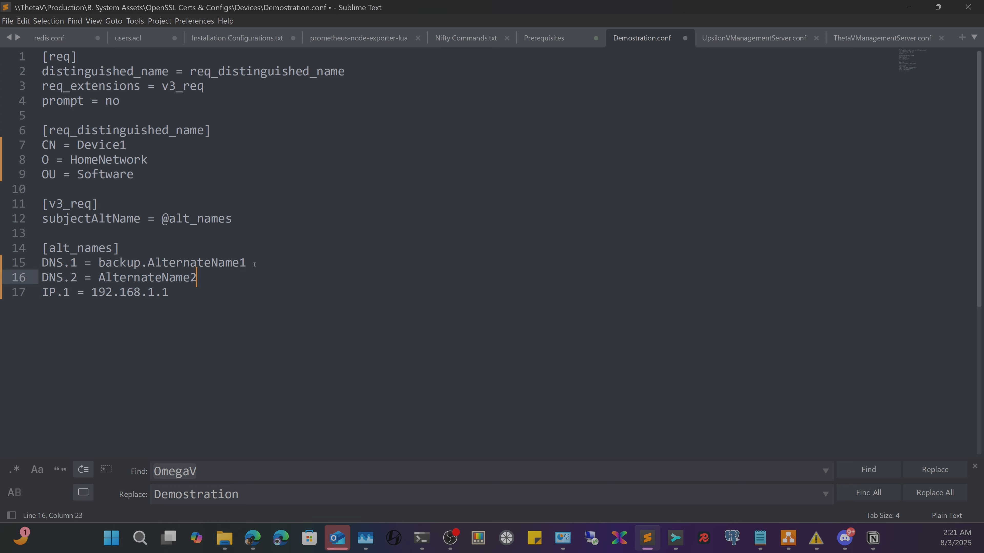
pyautogui.moveTo(226, 276); pyautogui.dragTo(28, 259)
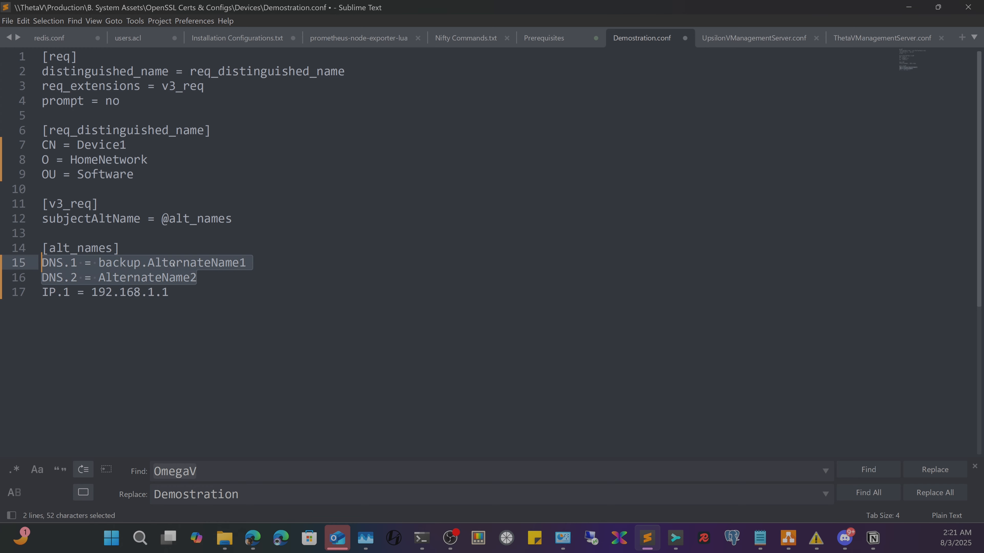
pyautogui.click(204, 284)
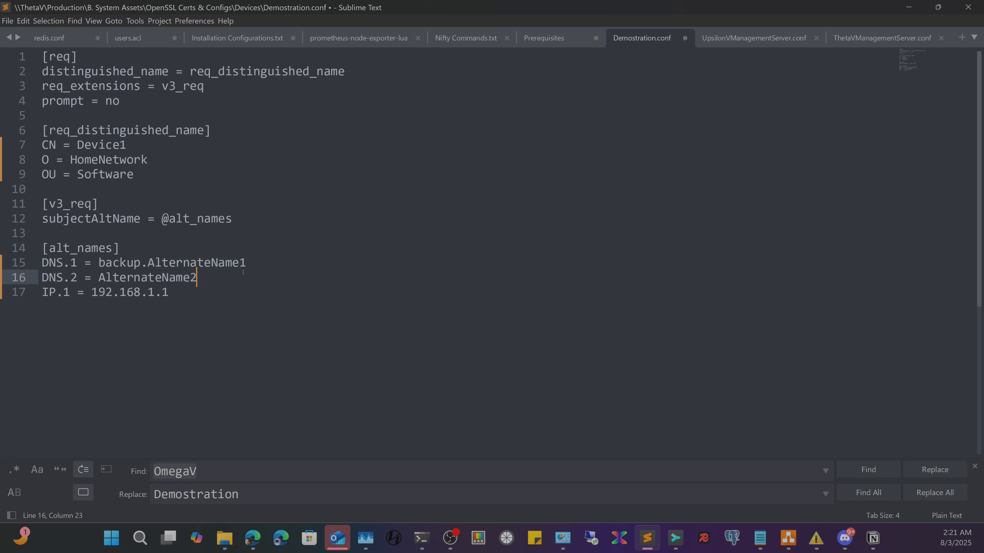
pyautogui.moveTo(246, 264); pyautogui.dragTo(97, 261)
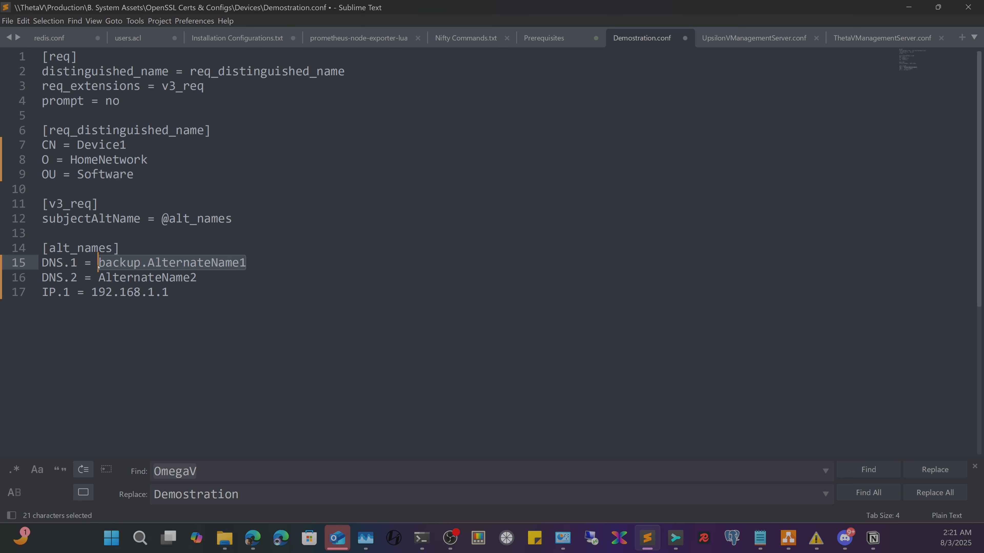
pyautogui.click(142, 262)
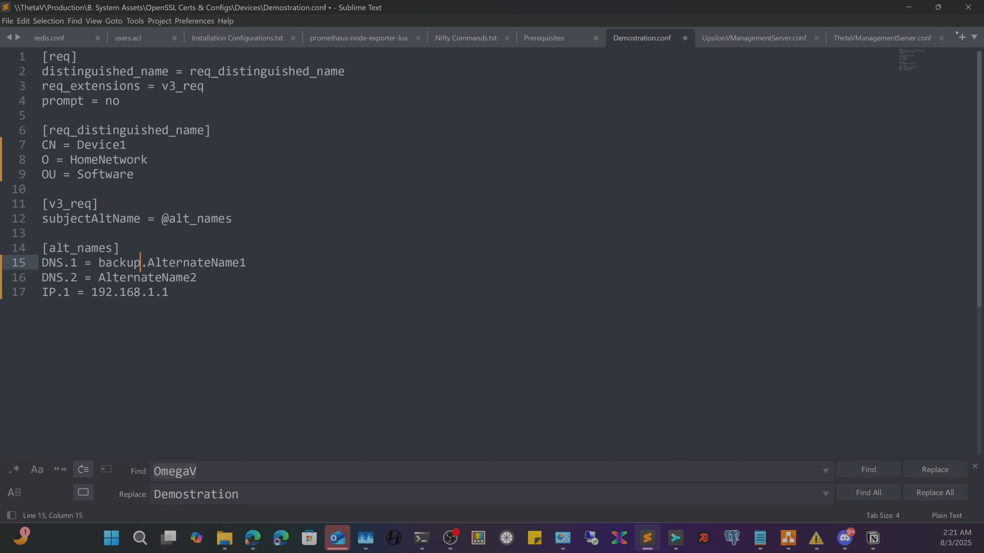
pyautogui.click(909, 7)
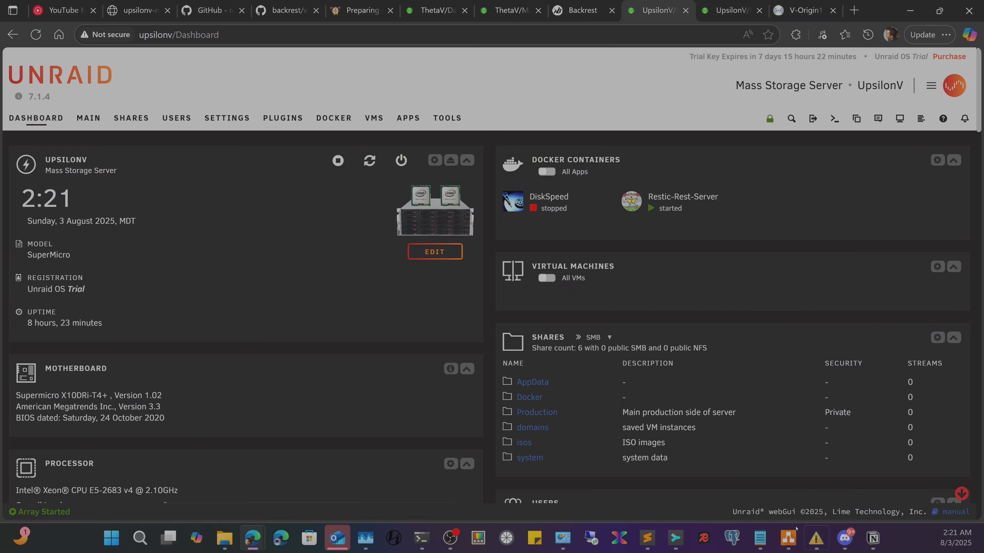
# - Run the openssl x509 -req command signing Demostration.csr with the CA for 730 days using v3_req extensions
pyautogui.click(422, 537)
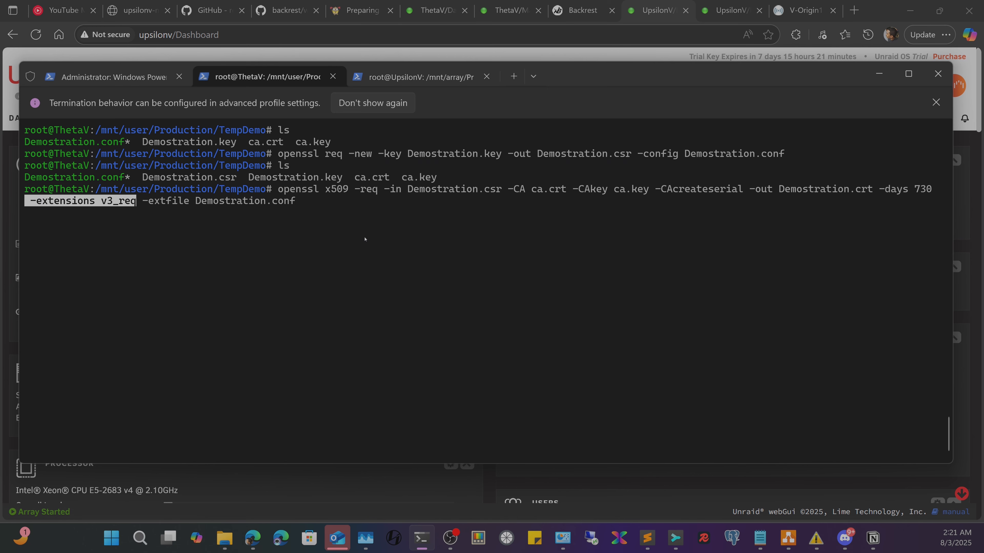
pyautogui.click(356, 205)
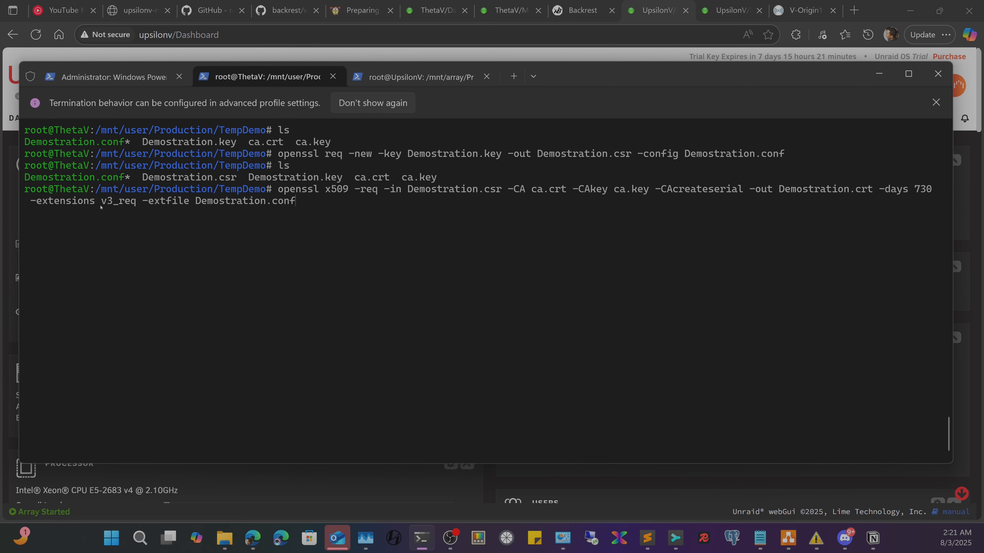
pyautogui.moveTo(34, 204); pyautogui.dragTo(331, 203)
pyautogui.click(352, 213)
pyautogui.press('Return')
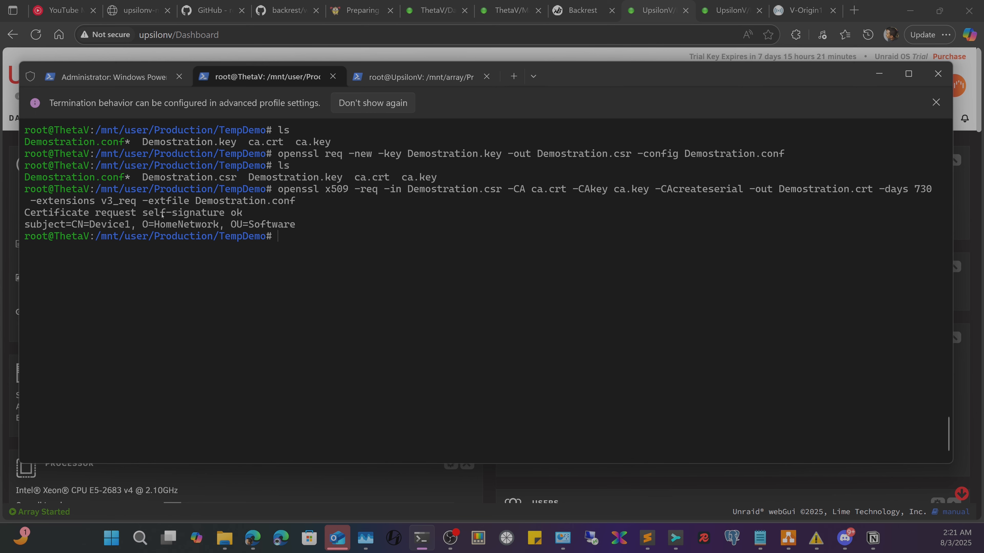
# - Check the signature ok and subject output, then run ls to confirm Demostration.crt and ca.srl exist
pyautogui.moveTo(119, 213)
pyautogui.mouseDown()
pyautogui.moveTo(248, 201)
pyautogui.moveTo(241, 216)
pyautogui.mouseUp()
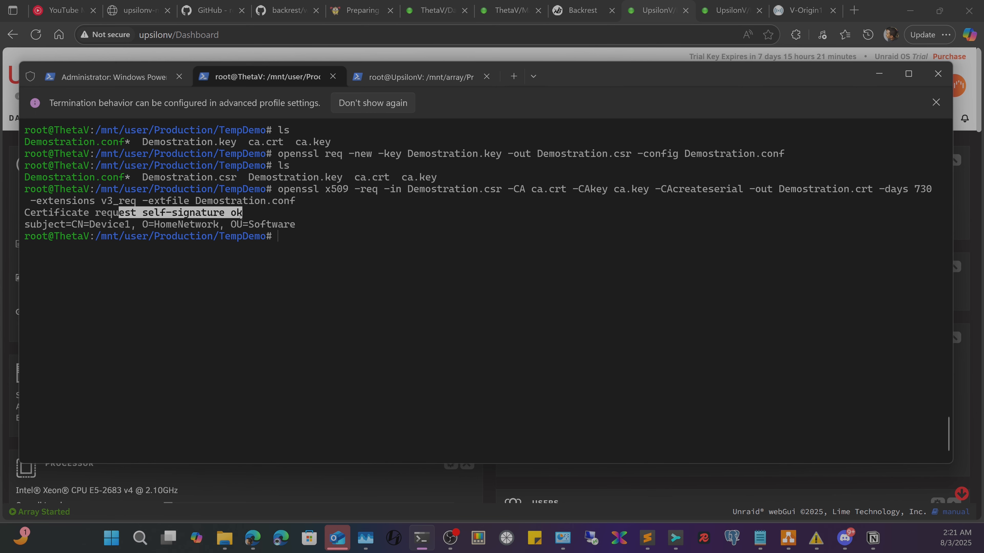
pyautogui.moveTo(36, 225); pyautogui.dragTo(312, 237)
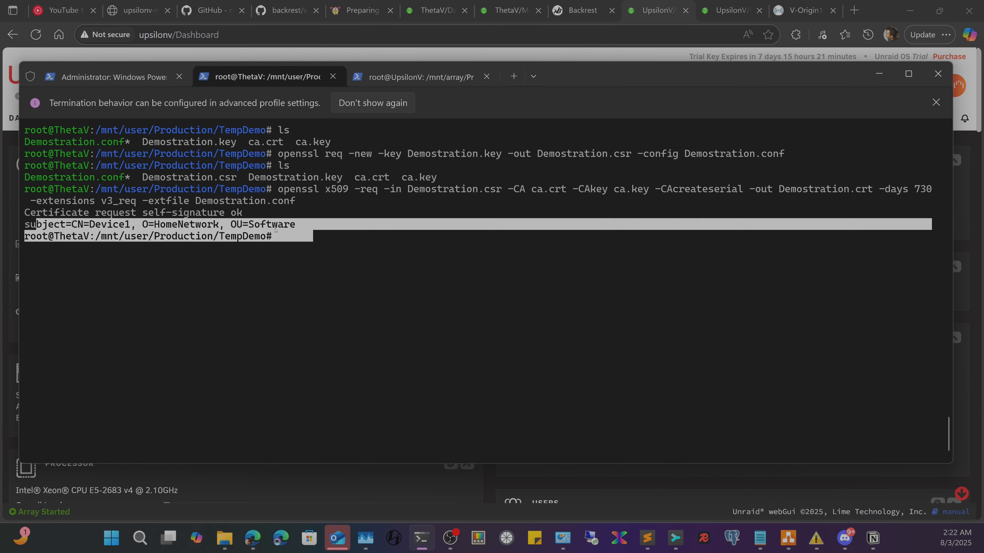
pyautogui.click(297, 254)
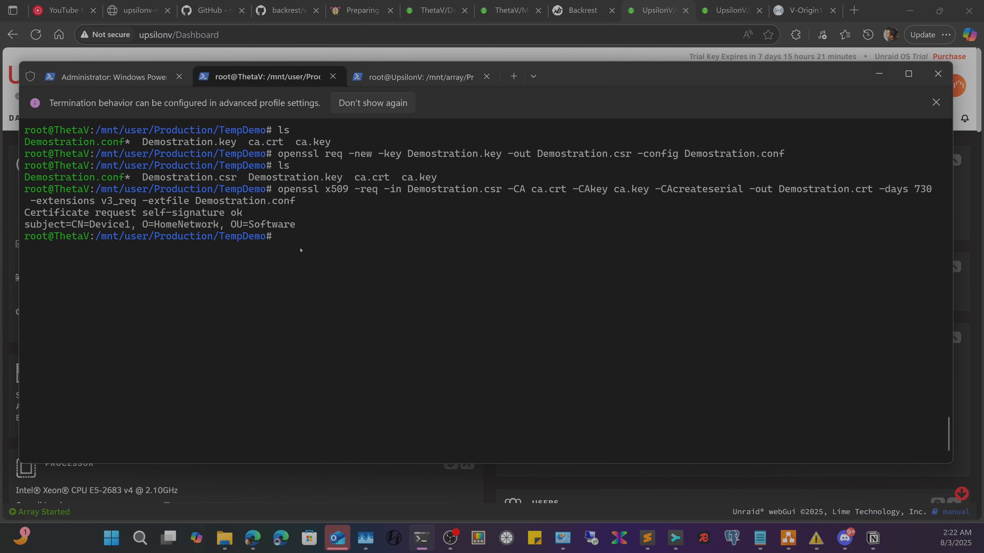
pyautogui.write('ls')
pyautogui.press('Return')
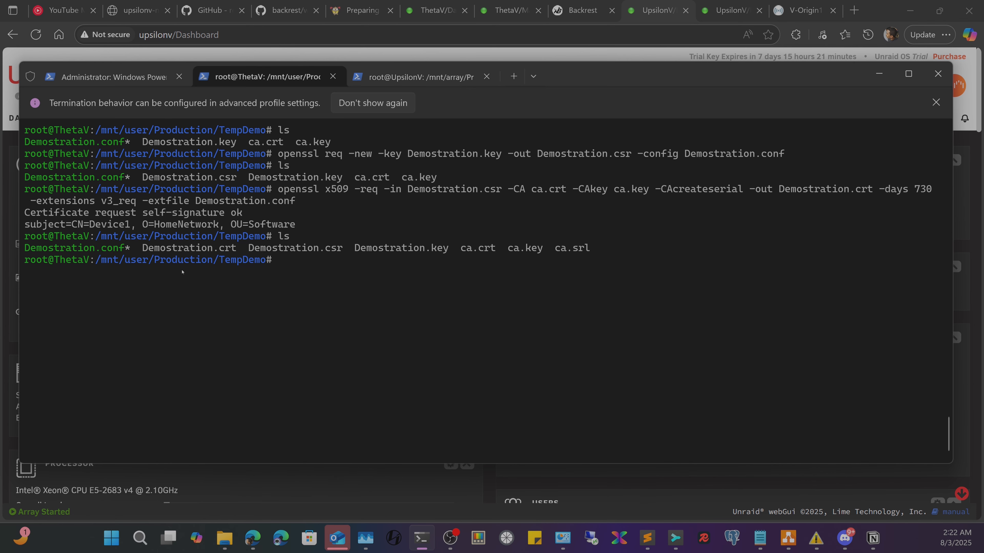
pyautogui.moveTo(143, 248); pyautogui.dragTo(236, 251)
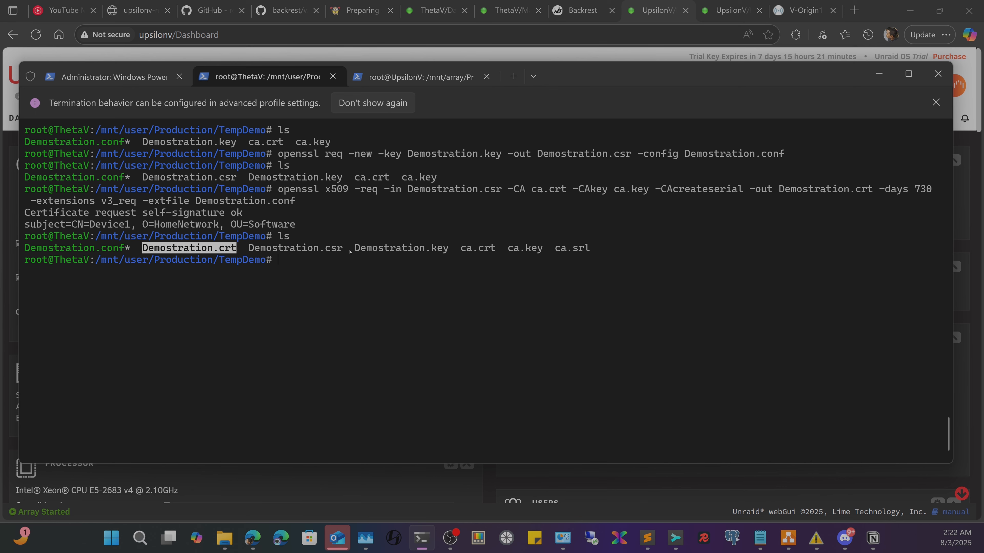
pyautogui.moveTo(356, 247); pyautogui.dragTo(443, 250)
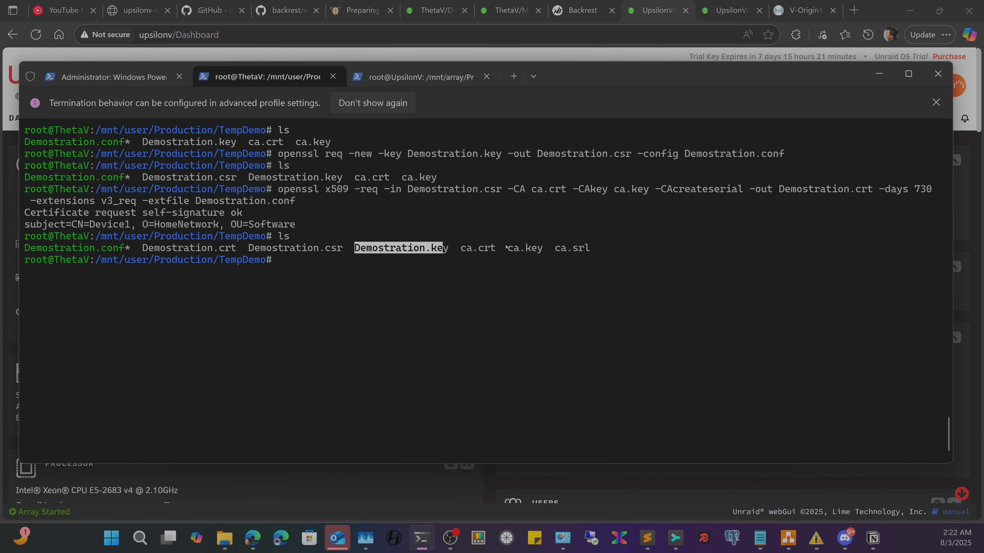
pyautogui.moveTo(505, 247); pyautogui.dragTo(543, 250)
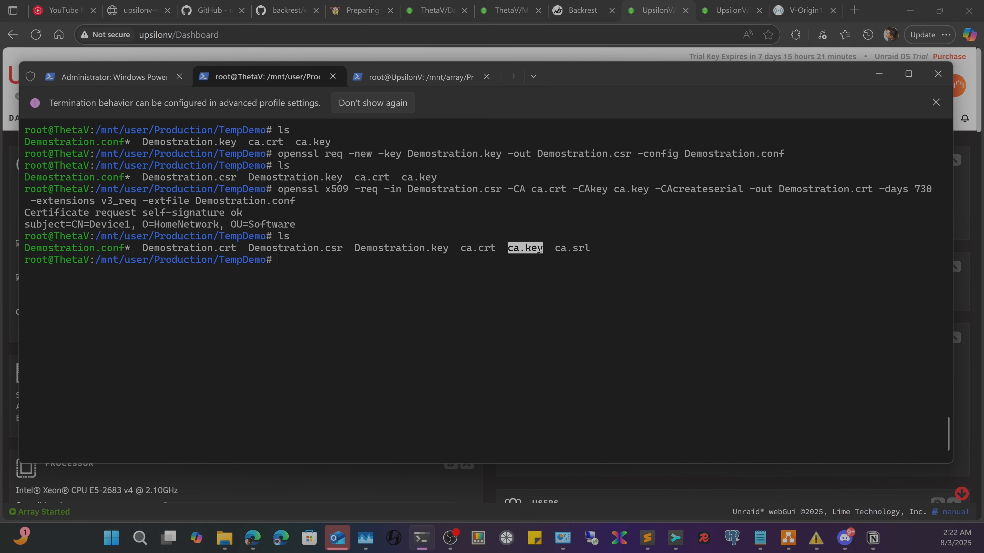
pyautogui.moveTo(463, 248); pyautogui.dragTo(495, 250)
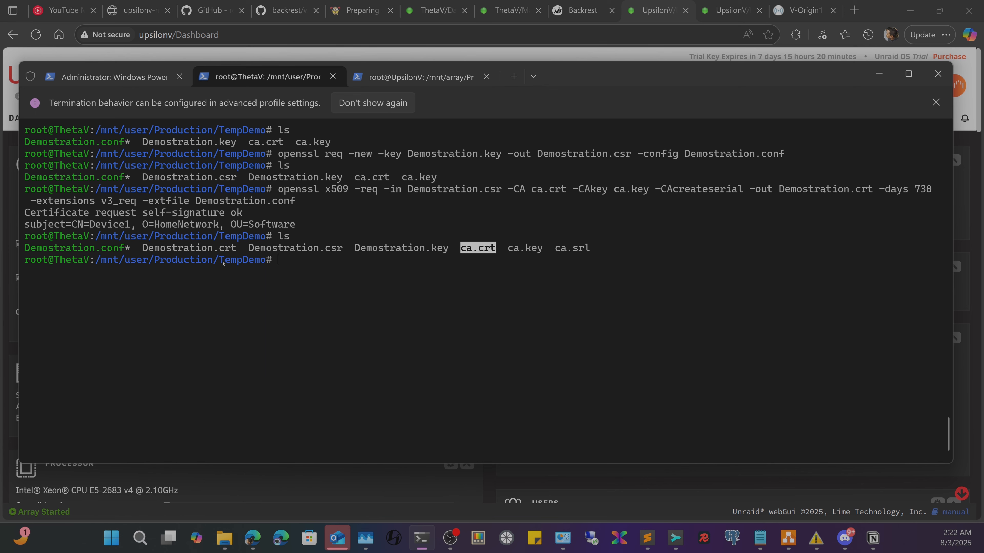
pyautogui.doubleClick(177, 248)
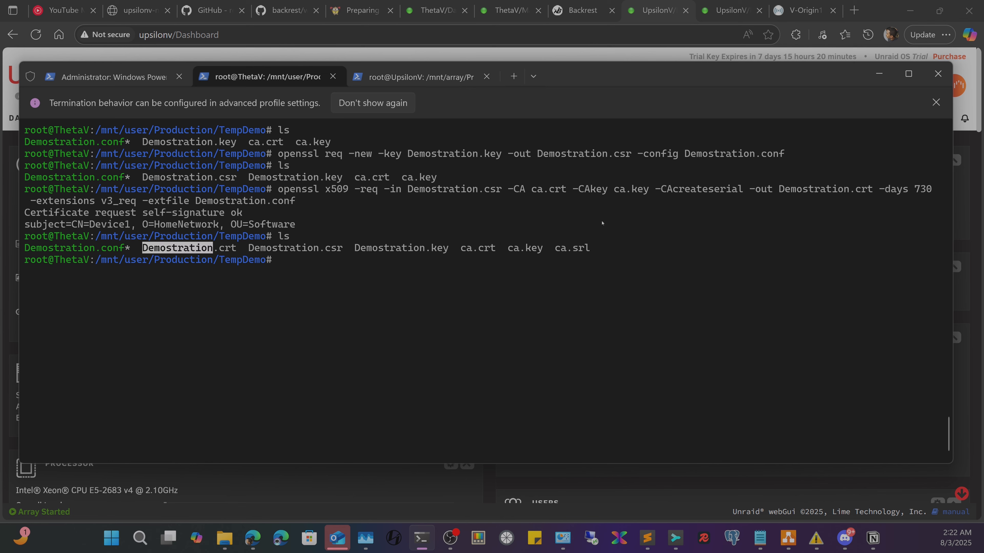
pyautogui.moveTo(673, 235); pyautogui.dragTo(420, 247)
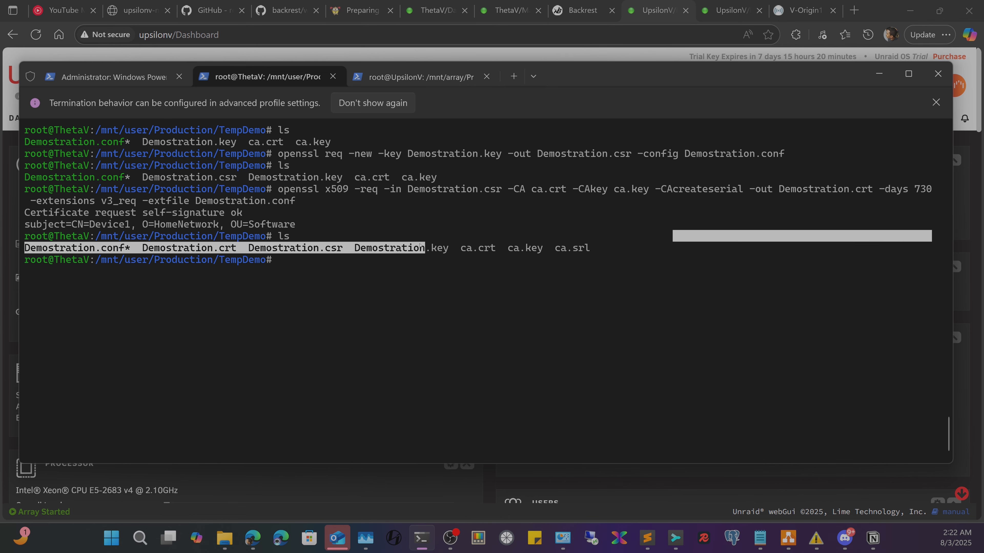
pyautogui.click(236, 248)
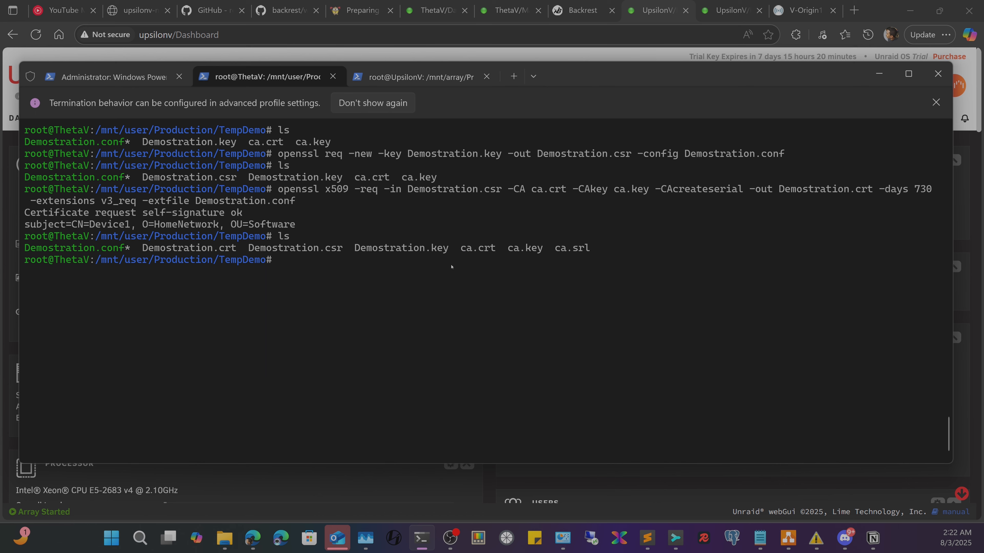
pyautogui.moveTo(462, 252); pyautogui.dragTo(542, 250)
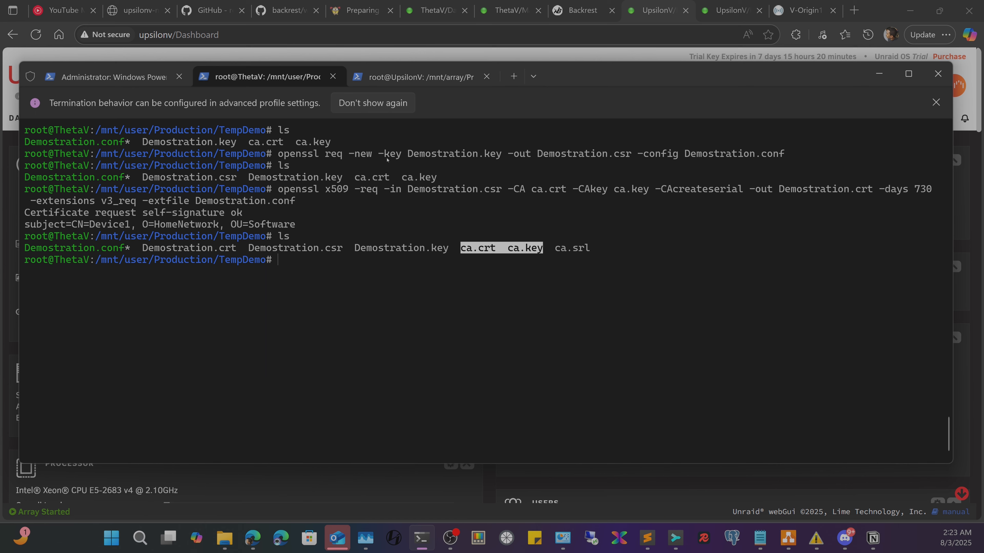
# - Scroll through the device certificate creation and permission commands in the Prerequisites notes, then return to the terminal
pyautogui.click(647, 537)
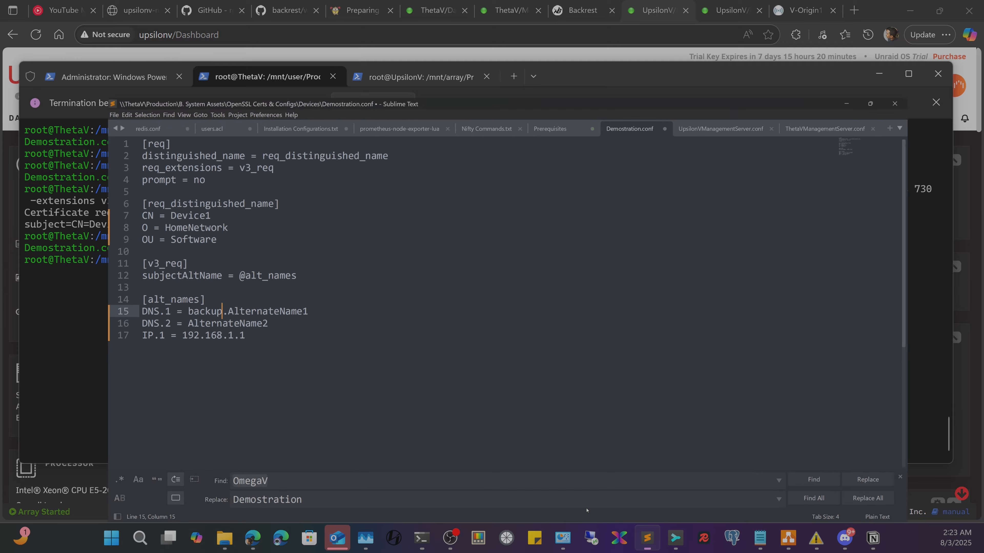
pyautogui.click(550, 37)
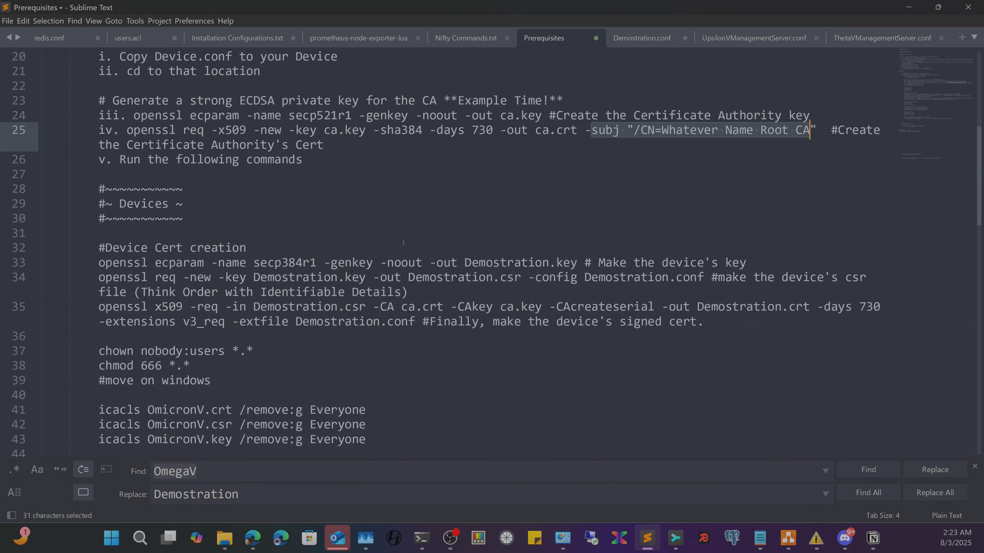
pyautogui.scroll(7, 403, 243)
pyautogui.scroll(-3, 393, 279)
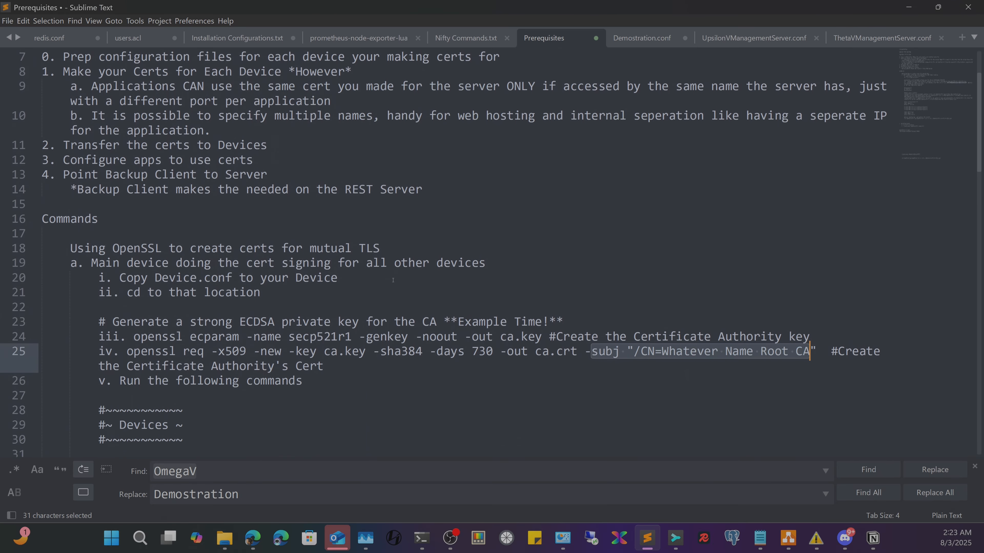
pyautogui.scroll(-5, 393, 280)
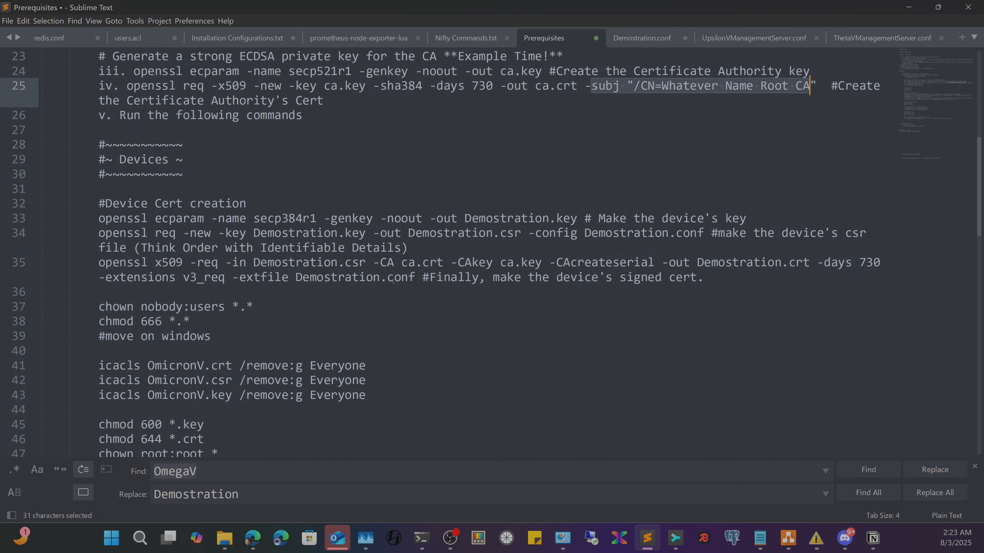
pyautogui.scroll(-3, 246, 240)
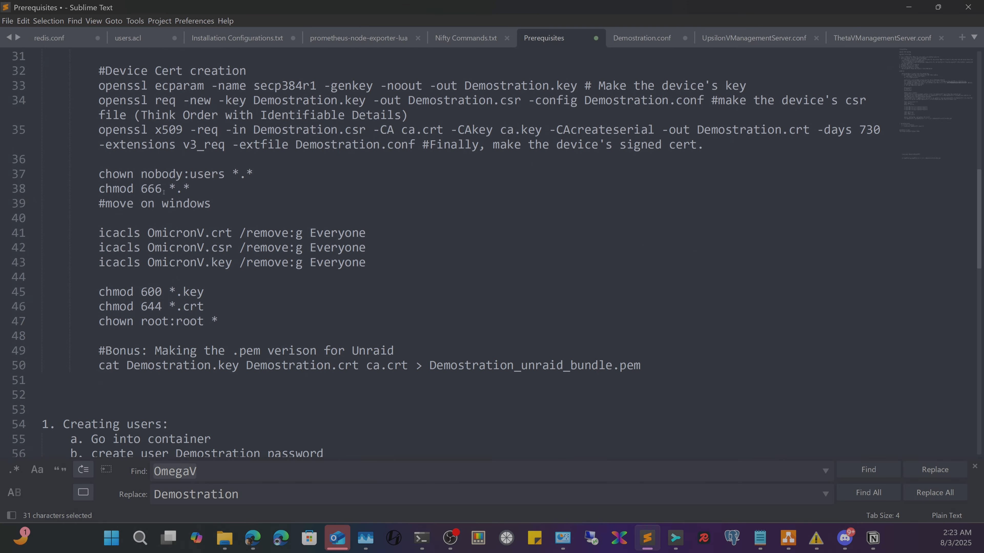
pyautogui.scroll(2, 163, 192)
pyautogui.click(421, 538)
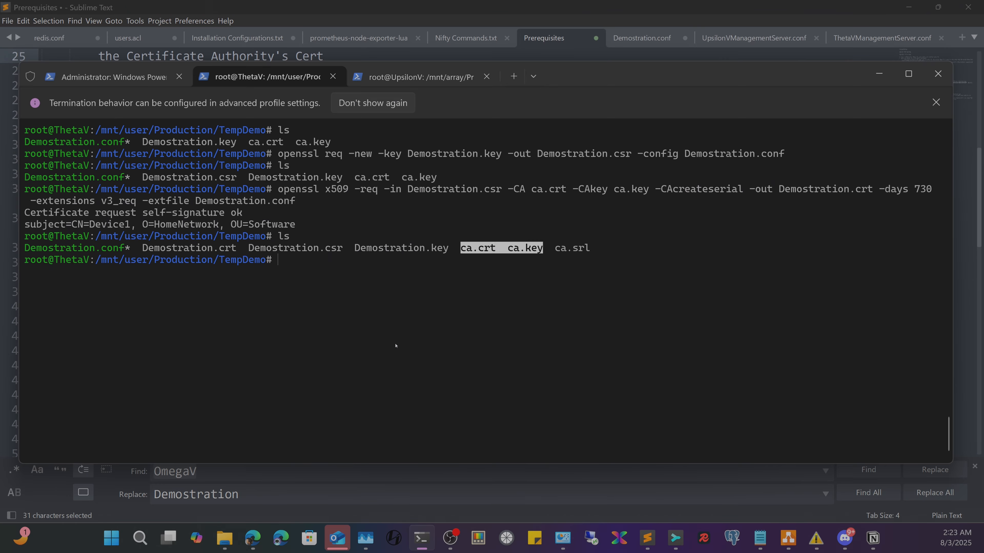
# - Run ls -l to show TempDemo files with permissions and sizes
pyautogui.click(395, 346)
pyautogui.write('ls ')
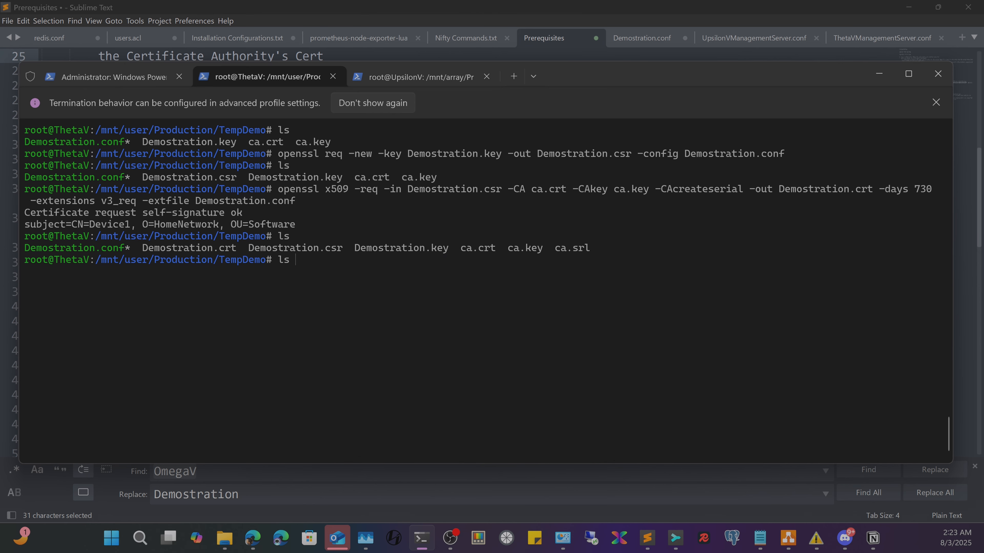
pyautogui.write('-l')
pyautogui.press('Return')
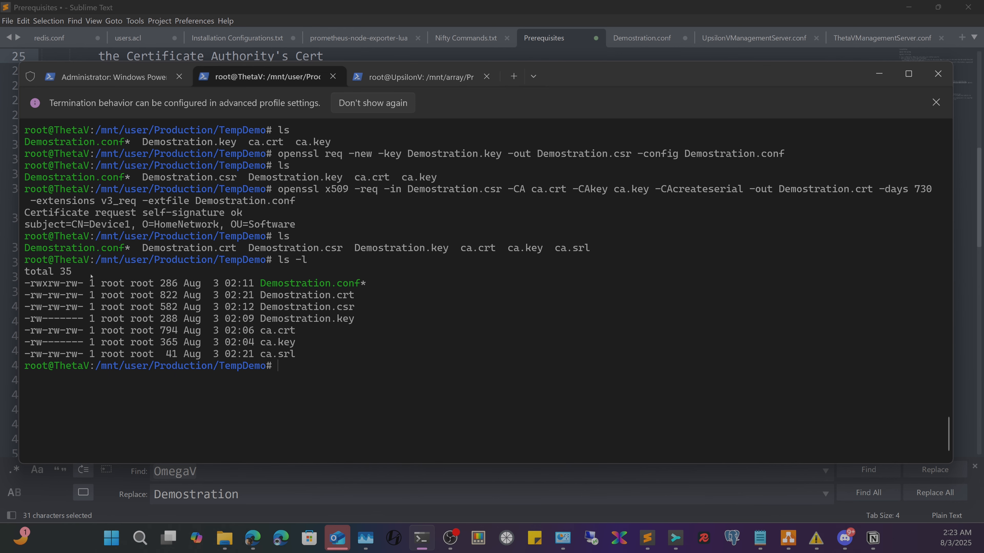
pyautogui.moveTo(80, 273); pyautogui.dragTo(294, 353)
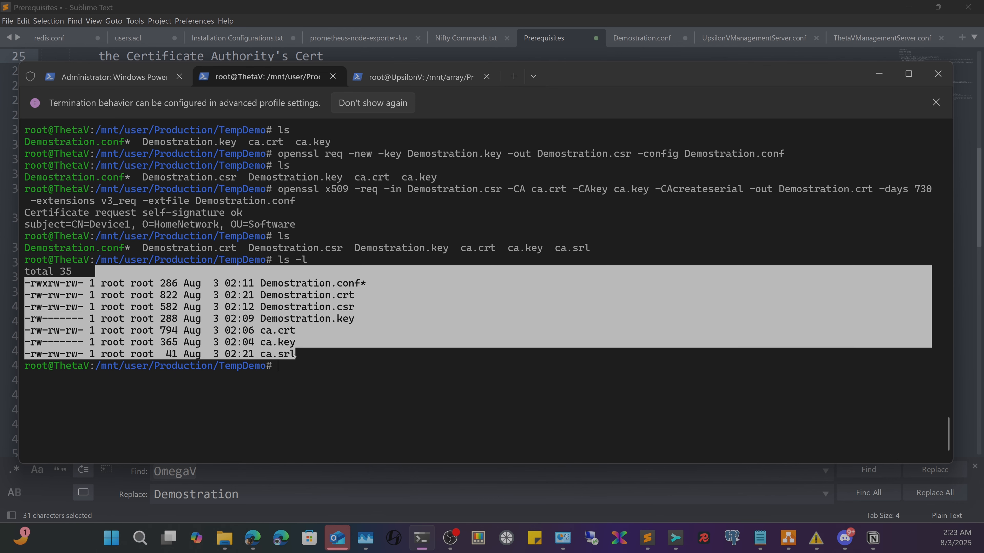
pyautogui.click(178, 334)
# - Point out the permission bits on Demostration.key, Demostration.crt and ca.key, then open TempDemo in File Explorer
pyautogui.moveTo(28, 319); pyautogui.dragTo(88, 322)
pyautogui.moveTo(33, 296); pyautogui.dragTo(88, 296)
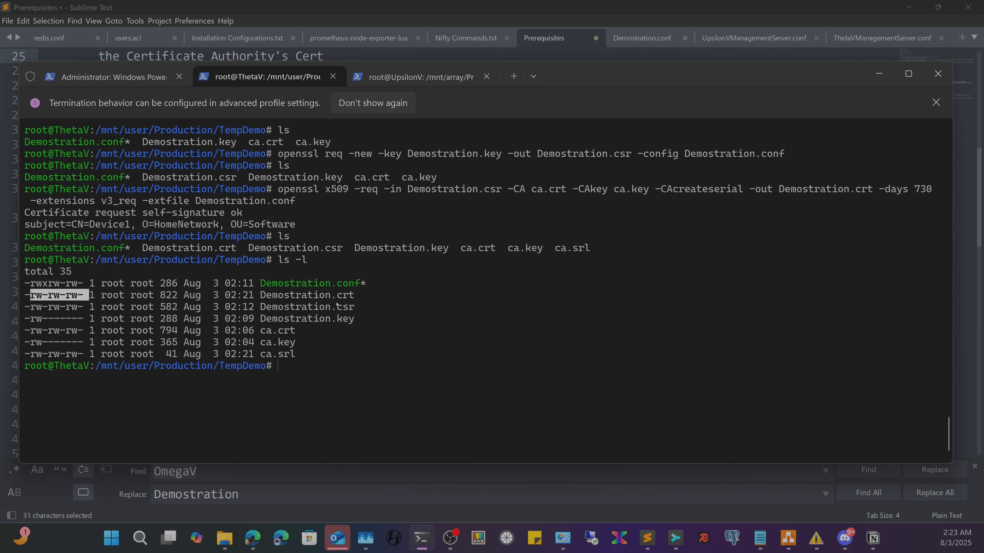
pyautogui.moveTo(355, 295); pyautogui.dragTo(261, 298)
pyautogui.moveTo(302, 343); pyautogui.dragTo(268, 343)
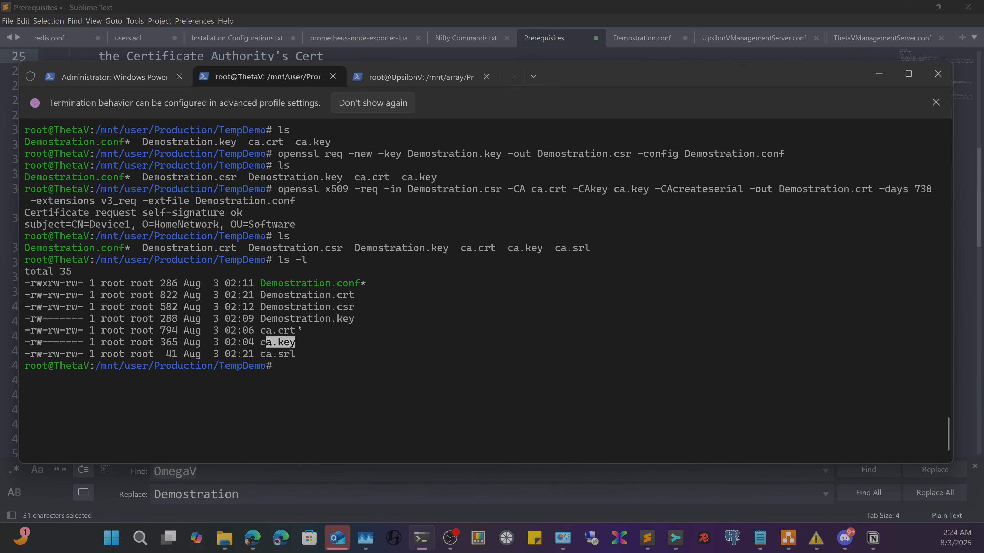
pyautogui.click(237, 542)
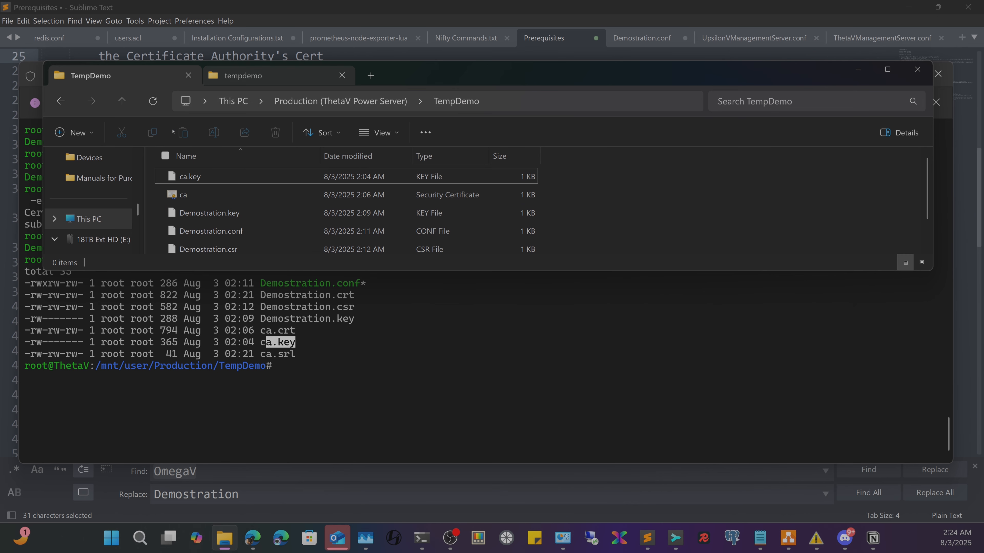
# - Copy ca.crt, Demostration.crt and Demostration.key from TempDemo, then go to UpsilonV's empty tempdemo folder
pyautogui.click(152, 100)
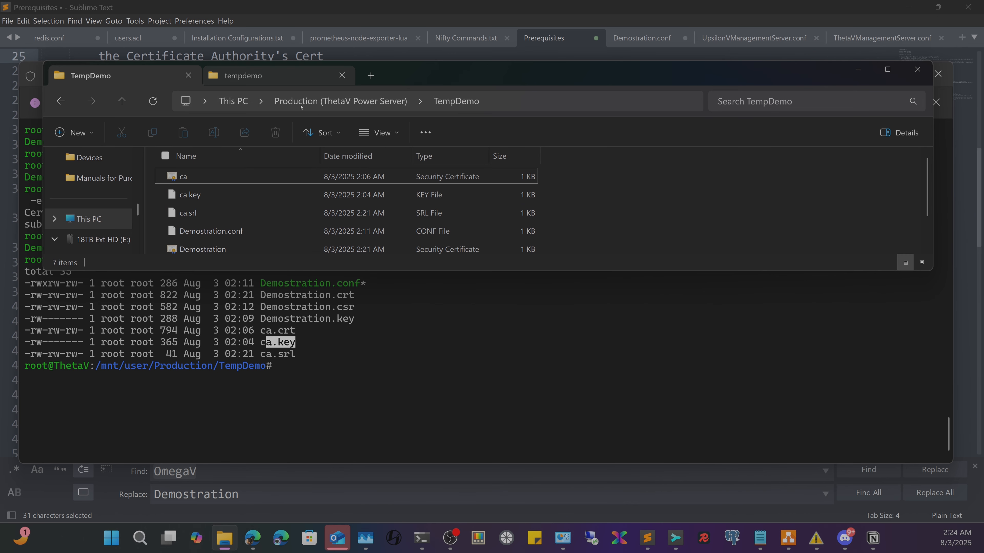
pyautogui.scroll(-1, 262, 224)
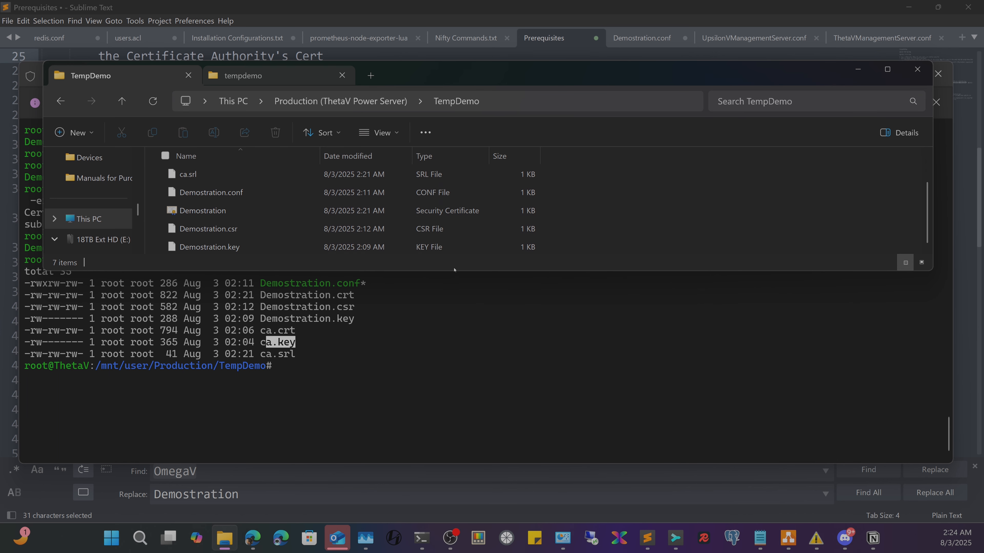
pyautogui.moveTo(449, 273); pyautogui.dragTo(426, 489)
pyautogui.moveTo(235, 312); pyautogui.dragTo(209, 290)
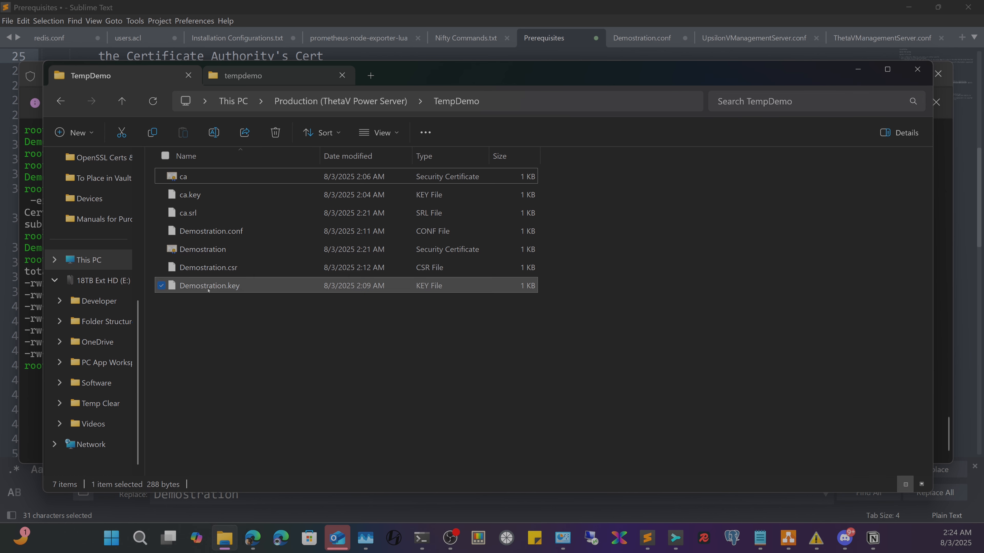
pyautogui.keyDown('ctrl'); pyautogui.click(197, 250); pyautogui.keyUp('ctrl')
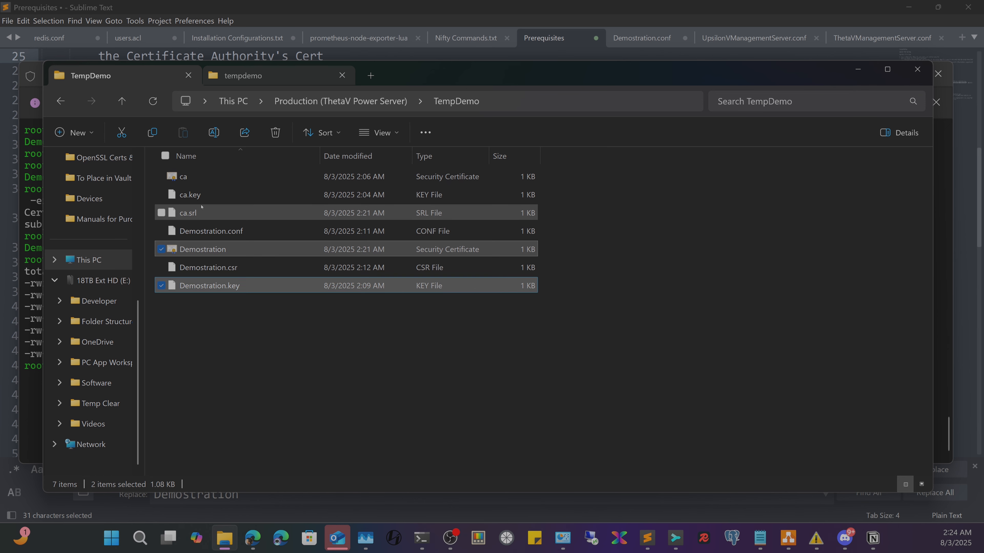
pyautogui.keyDown('ctrl'); pyautogui.click(211, 178); pyautogui.keyUp('ctrl')
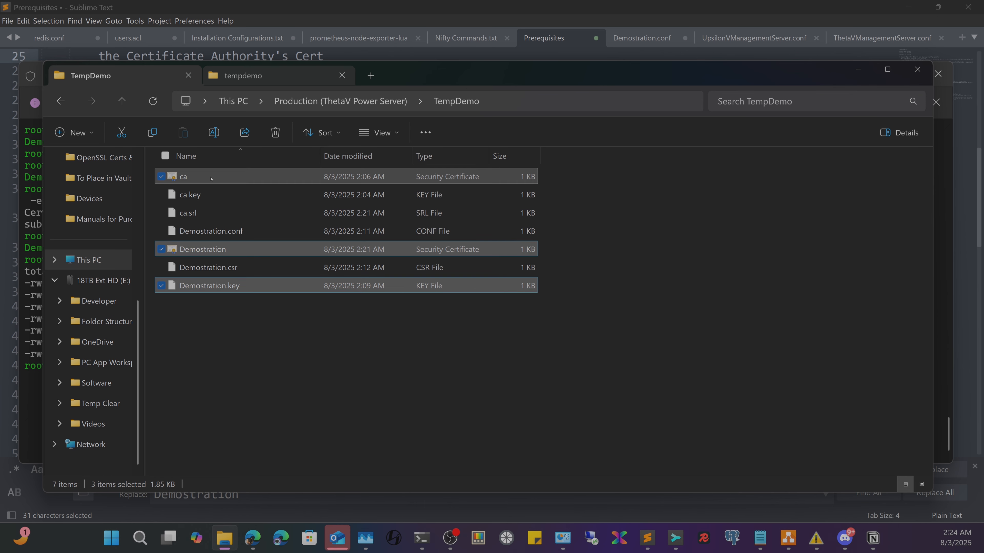
pyautogui.rightClick(219, 175)
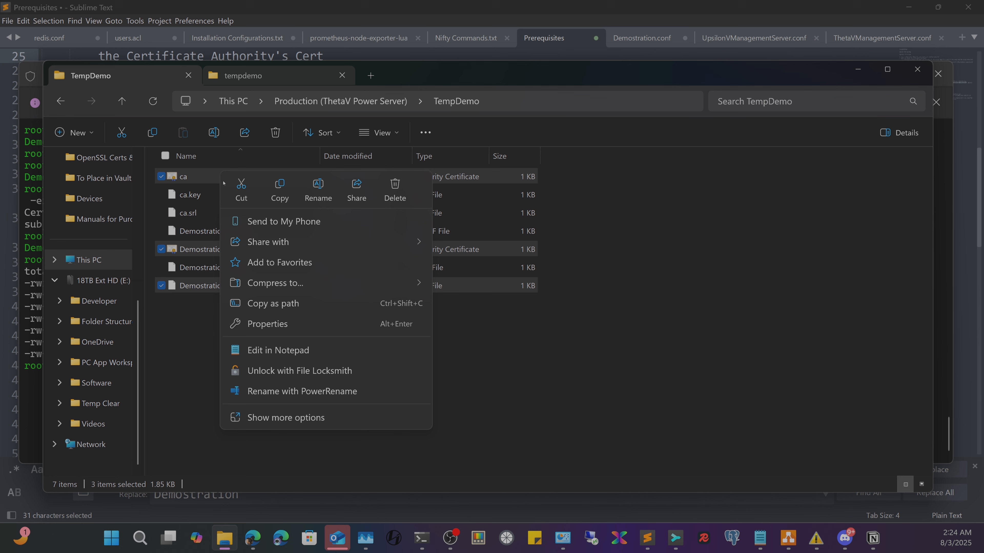
pyautogui.click(279, 189)
pyautogui.click(243, 75)
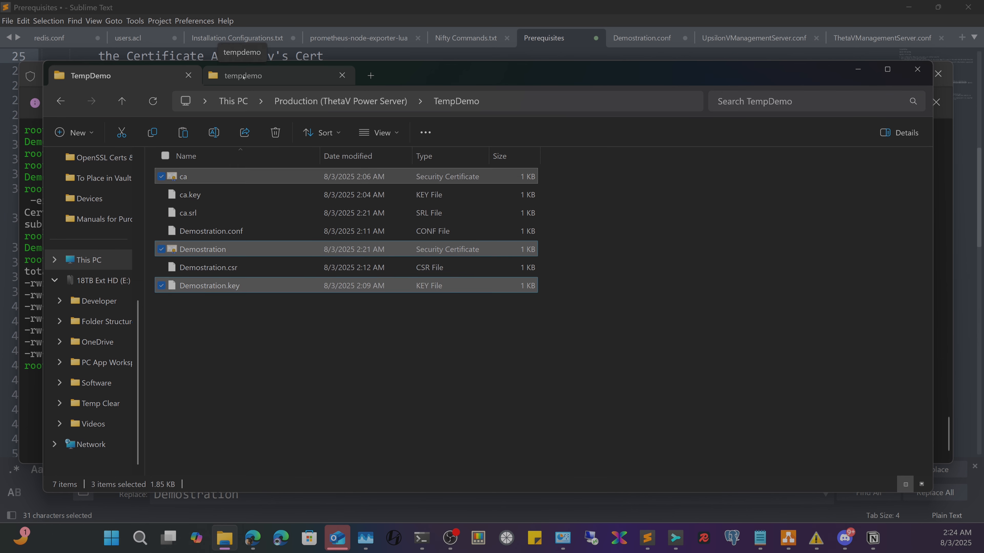
pyautogui.rightClick(219, 219)
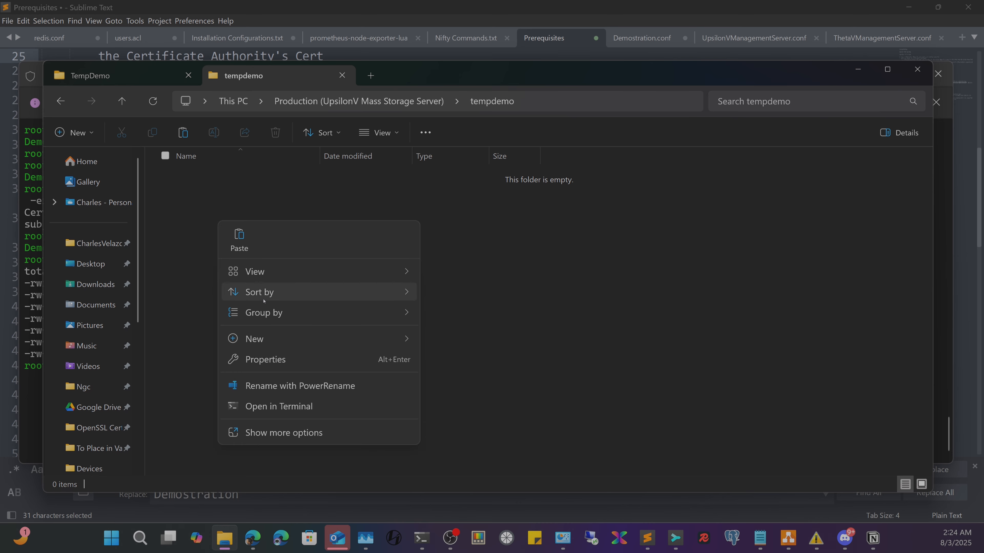
# - Paste the certificates into UpsilonV's tempdemo, skipping the file that can't be copied, then return to the terminal
pyautogui.click(244, 234)
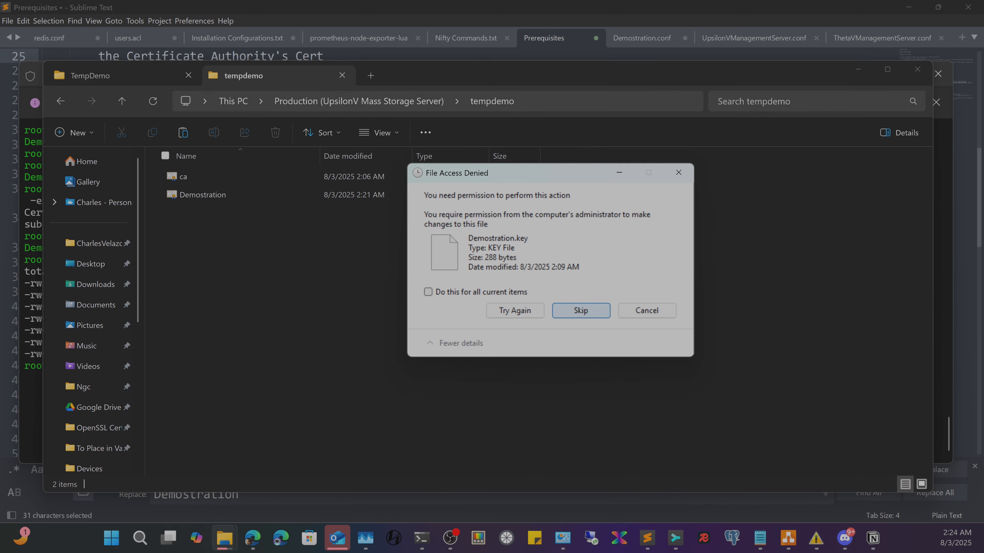
pyautogui.click(603, 310)
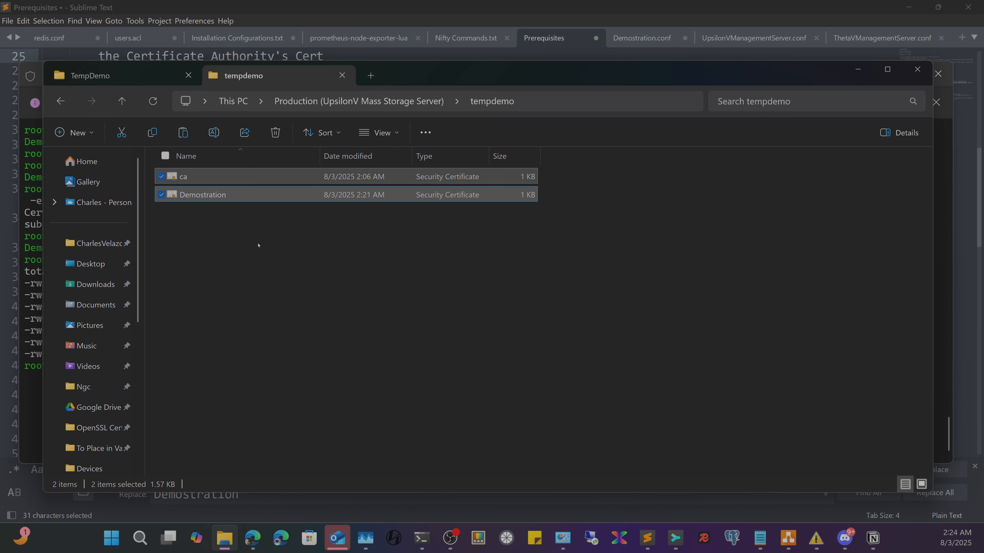
pyautogui.click(250, 252)
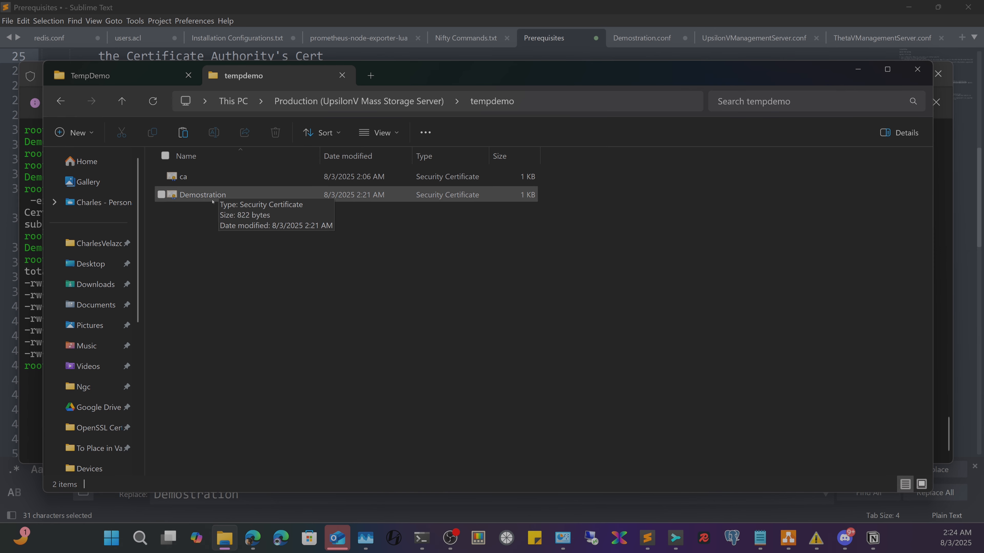
pyautogui.click(202, 197)
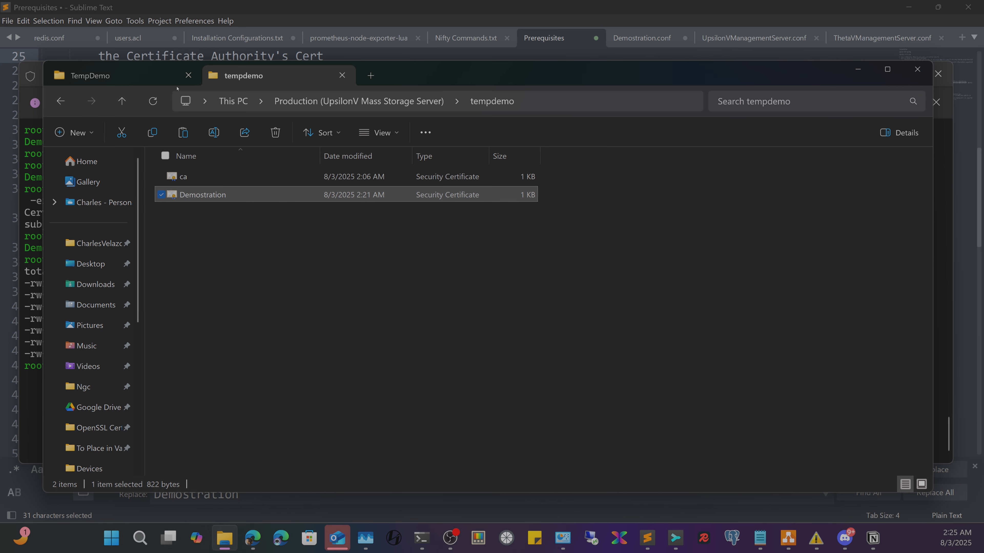
pyautogui.click(155, 76)
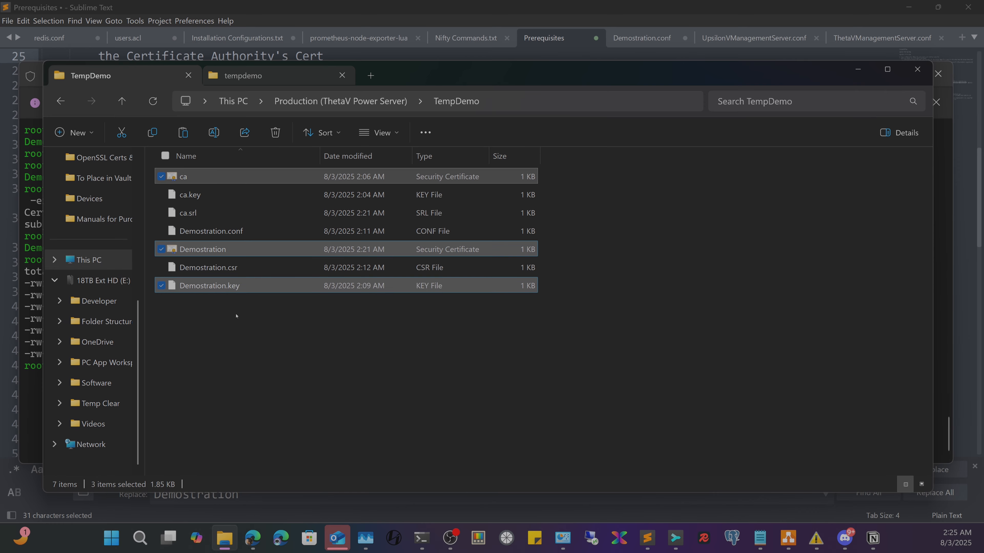
pyautogui.click(34, 296)
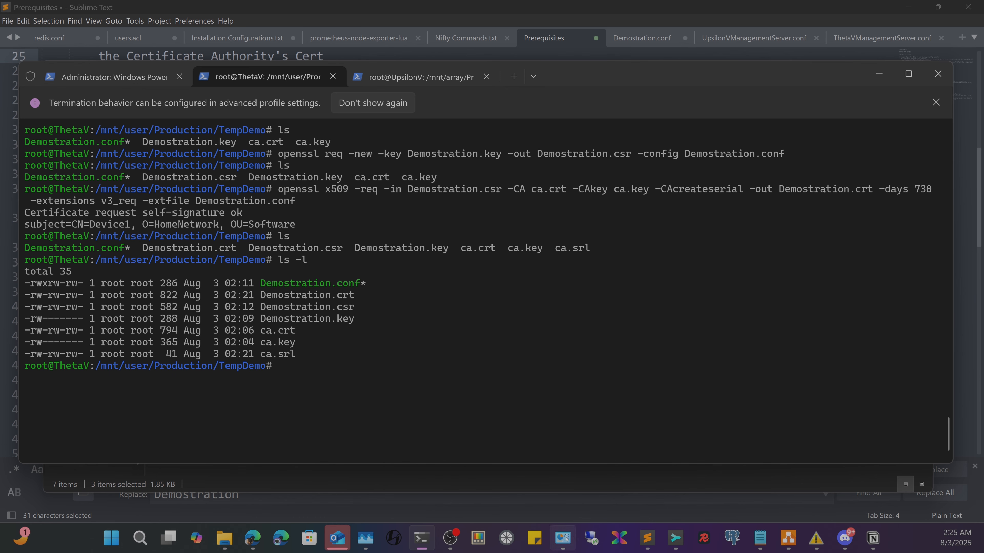
# - Copy the 'chown nobody:users *.*' and 'chmod 666 *.*' lines 37–38 from the Prerequisites notes
pyautogui.click(644, 541)
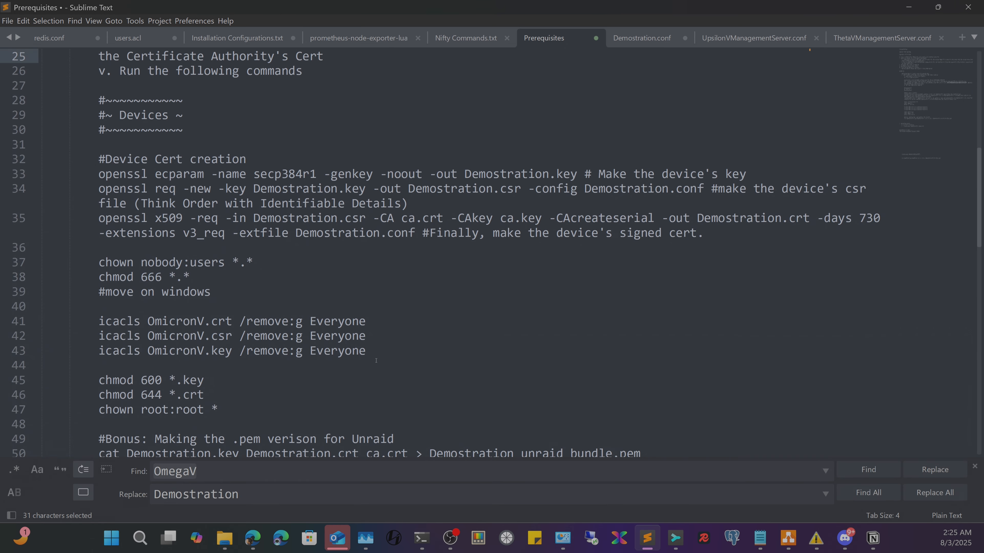
pyautogui.moveTo(190, 278); pyautogui.dragTo(96, 265)
pyautogui.rightClick(165, 263)
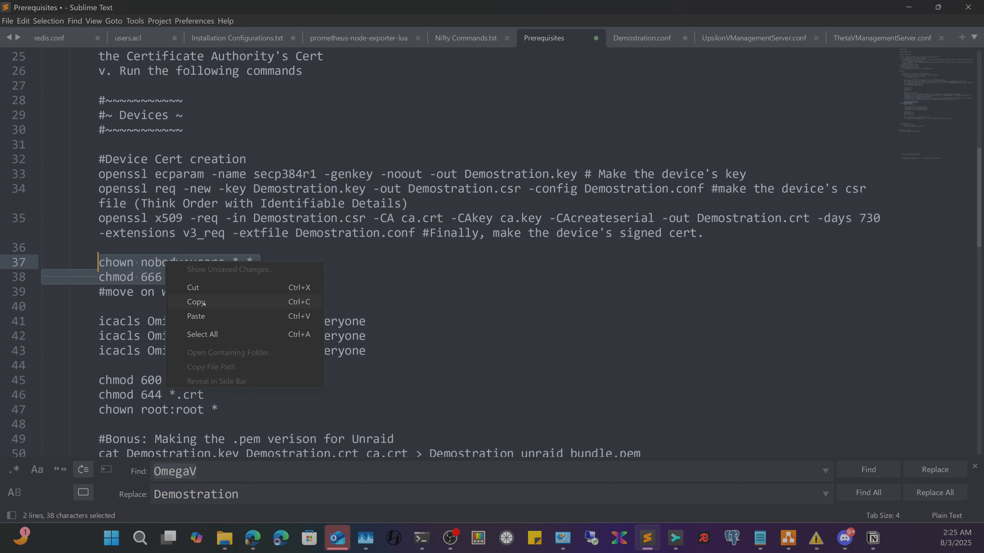
pyautogui.click(203, 304)
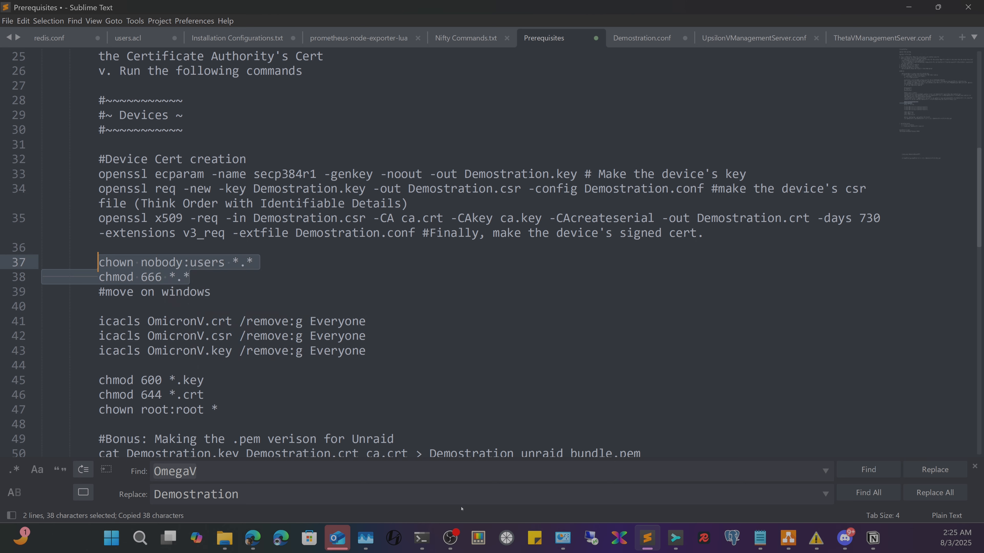
pyautogui.moveTo(421, 539)
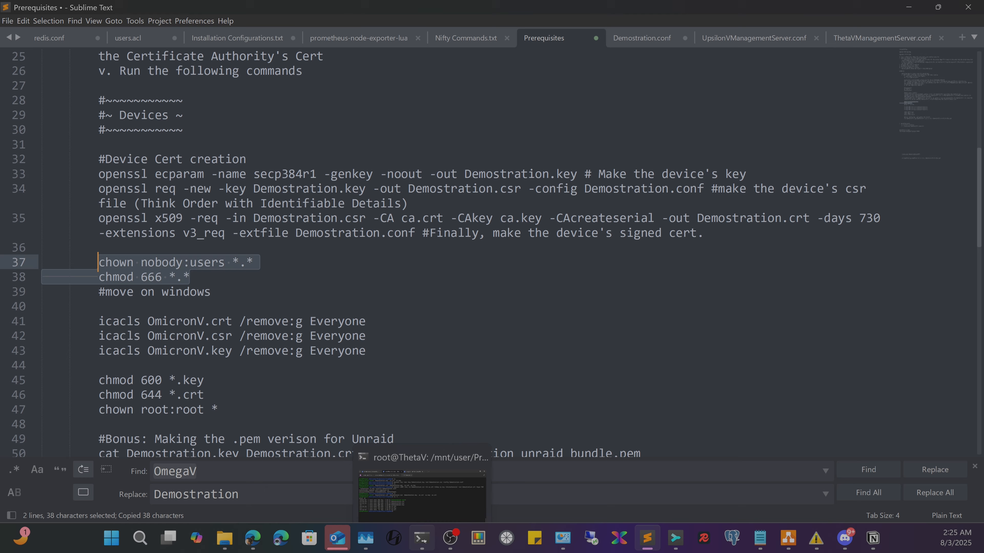
pyautogui.click(425, 516)
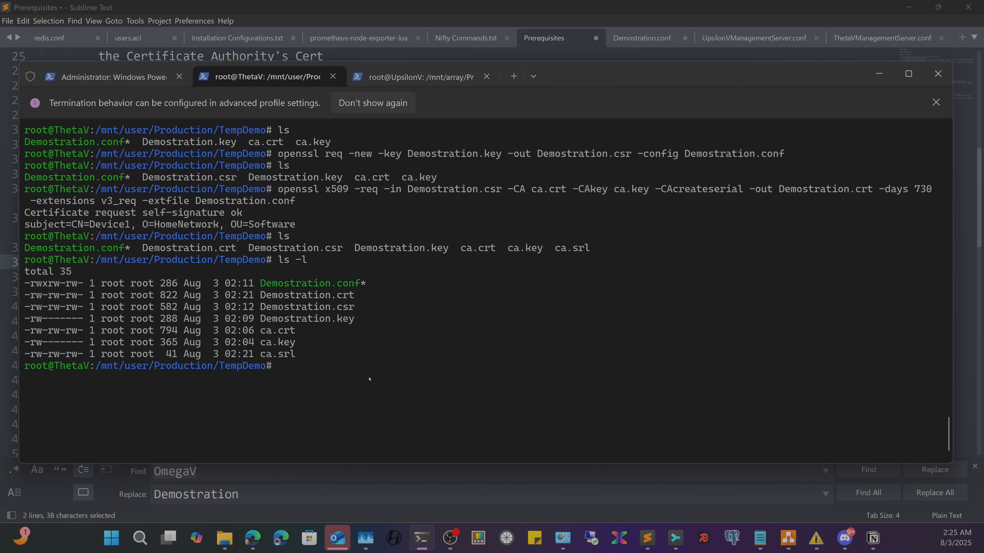
# - Run the pasted chown and chmod 666 commands and verify nobody:users rw-rw-rw- with ls -l
pyautogui.hotkey('ctrl', 'v')
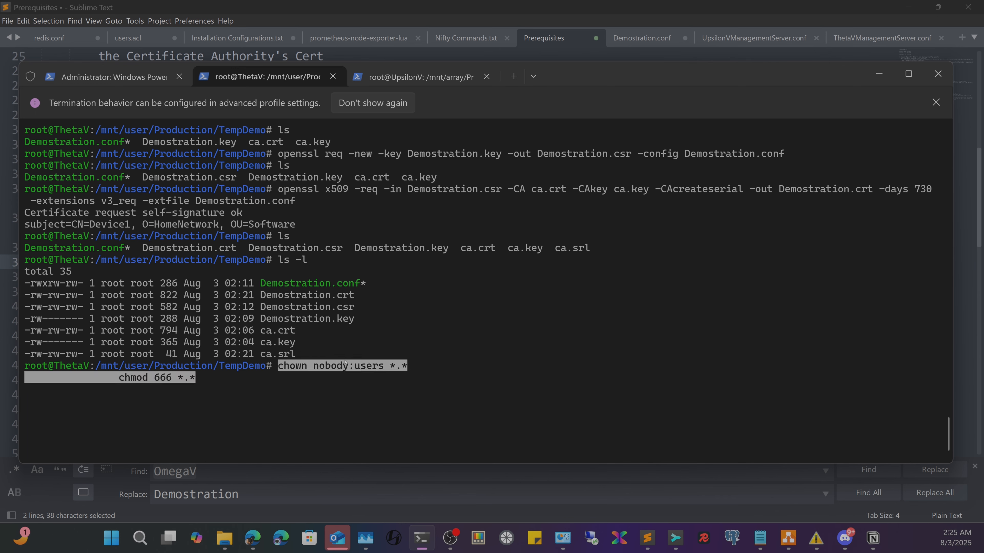
pyautogui.press('Return')
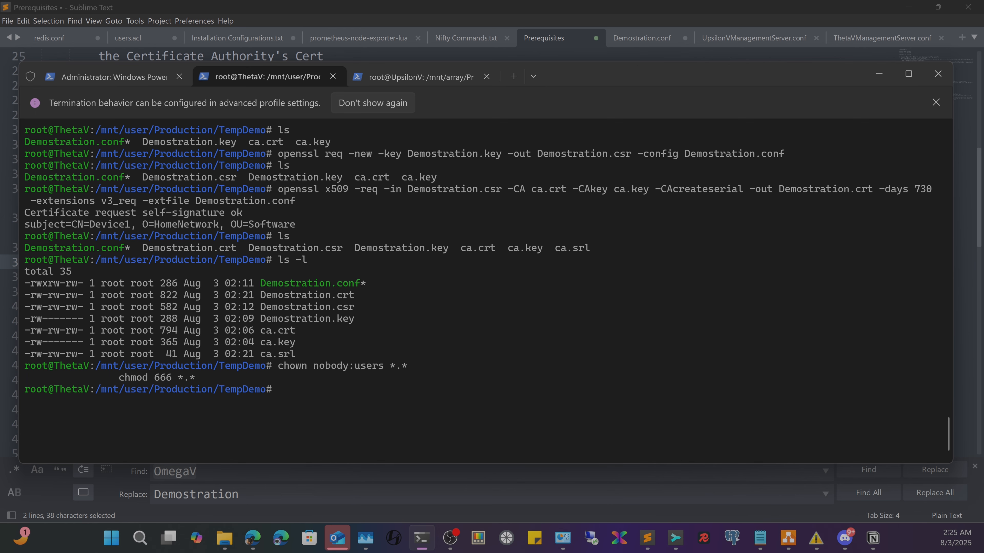
pyautogui.write('ls -l')
pyautogui.press('Return')
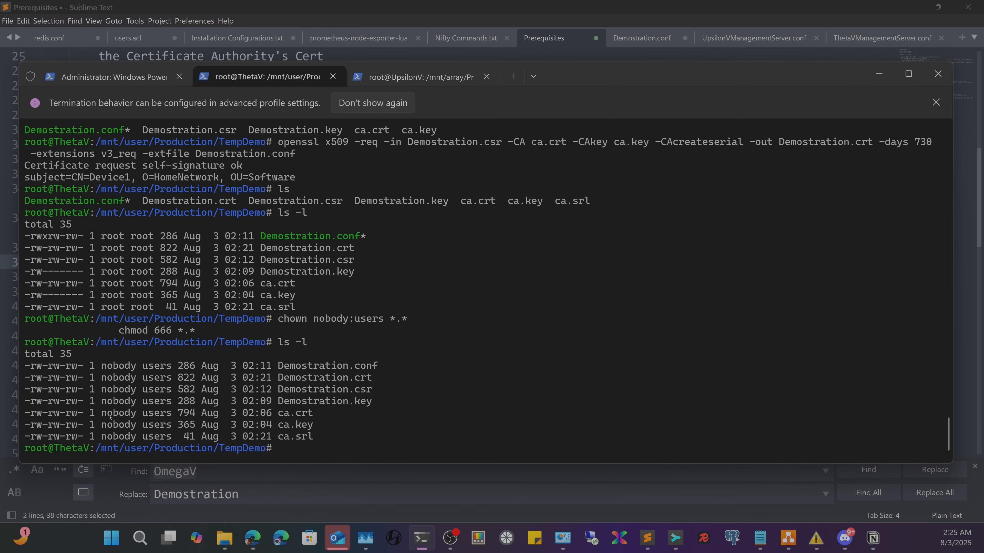
pyautogui.moveTo(106, 378); pyautogui.dragTo(314, 425)
pyautogui.click(141, 415)
pyautogui.click(879, 75)
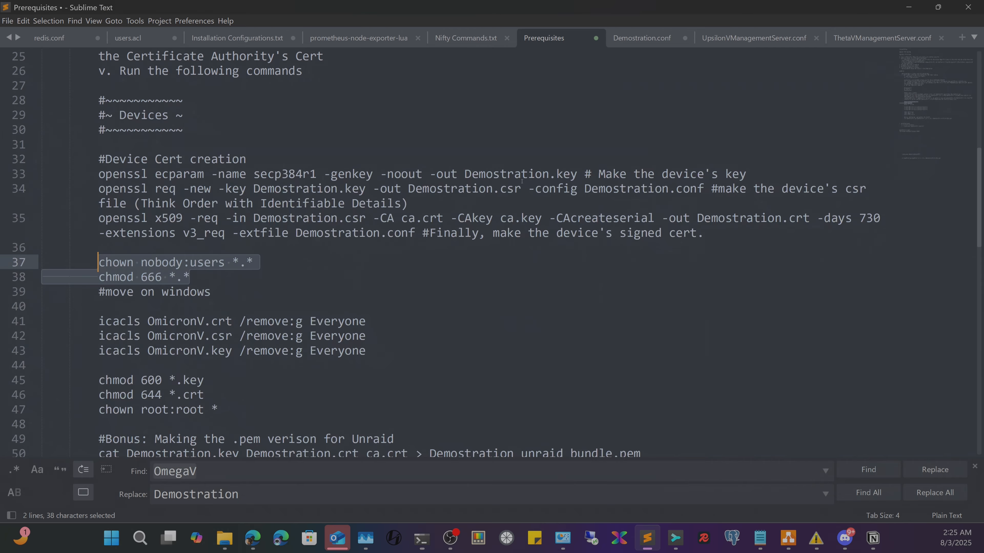
# - Copy Demostration.key from ThetaV's TempDemo and paste it into UpsilonV's tempdemo folder
pyautogui.click(224, 537)
pyautogui.click(221, 288)
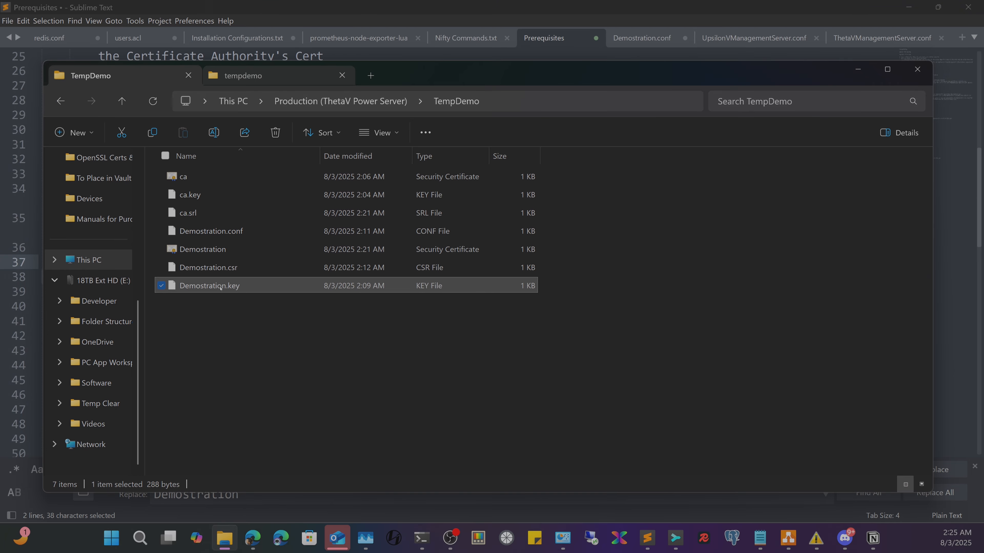
pyautogui.rightClick(221, 287)
pyautogui.click(281, 190)
pyautogui.click(248, 76)
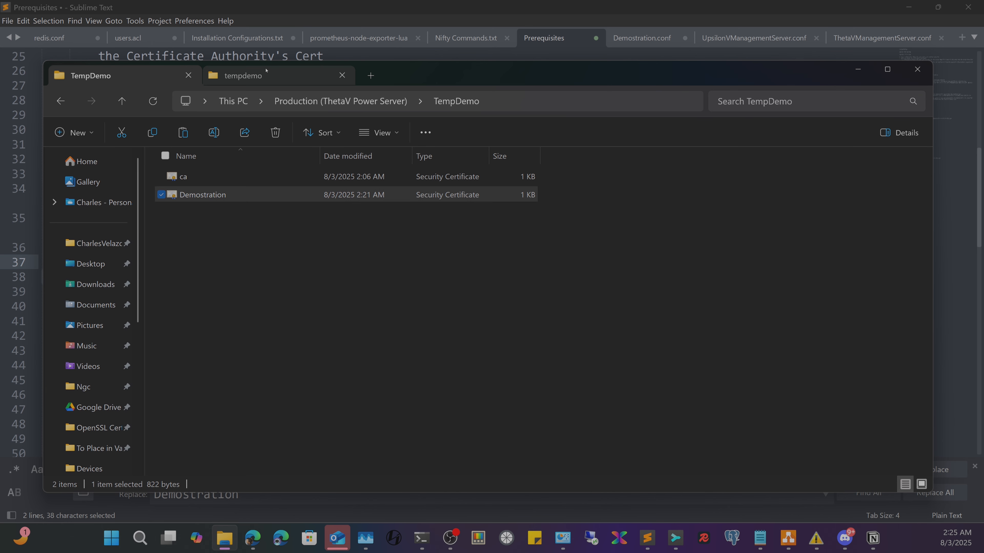
pyautogui.rightClick(250, 259)
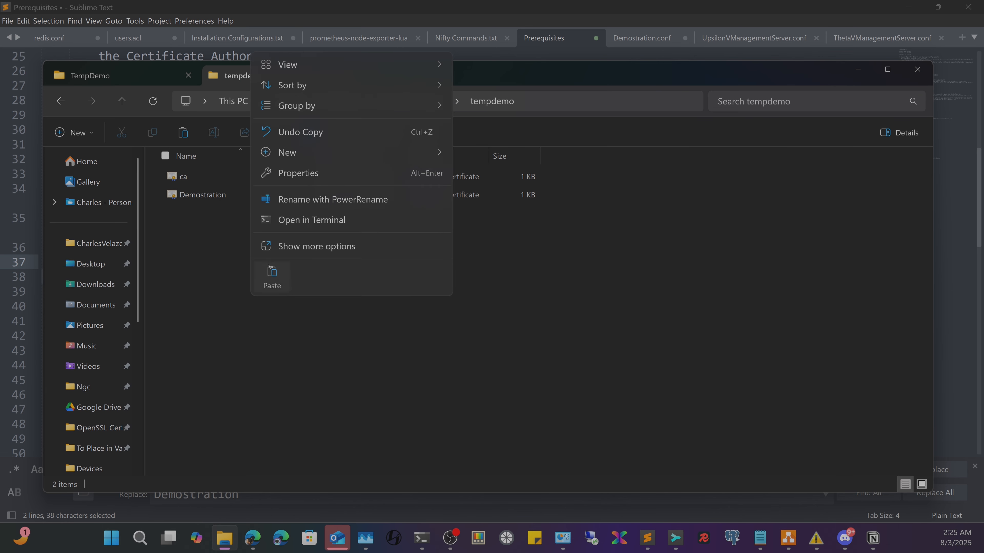
pyautogui.click(272, 277)
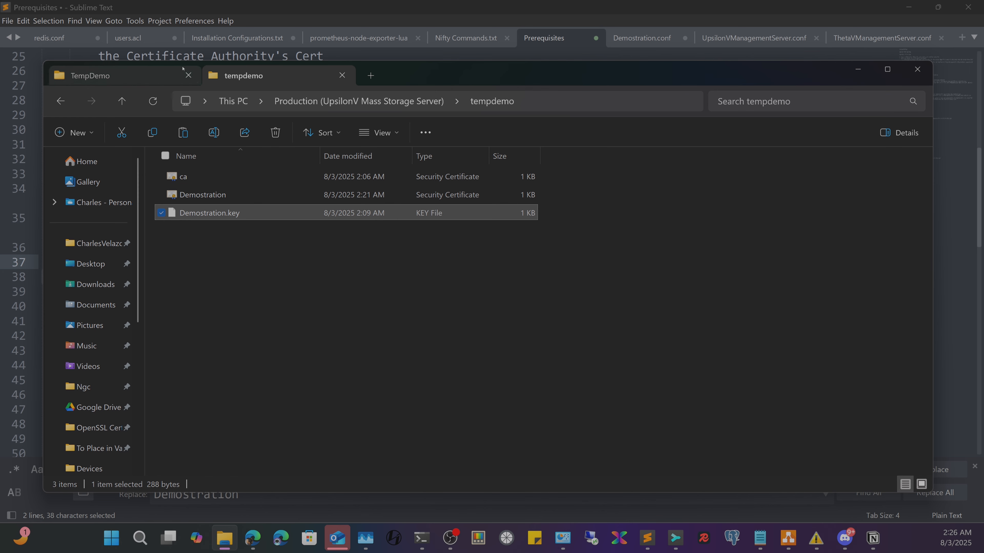
pyautogui.click(141, 83)
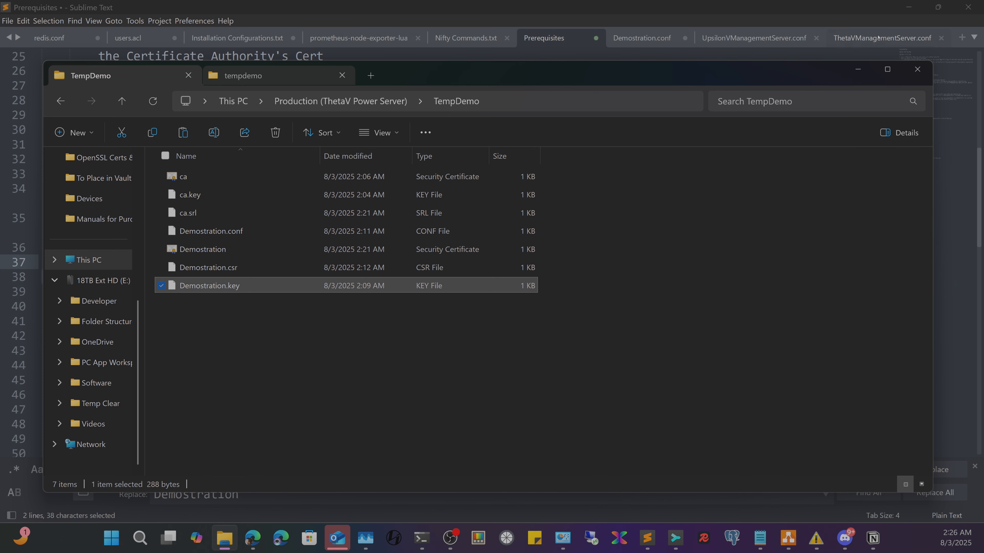
pyautogui.click(280, 77)
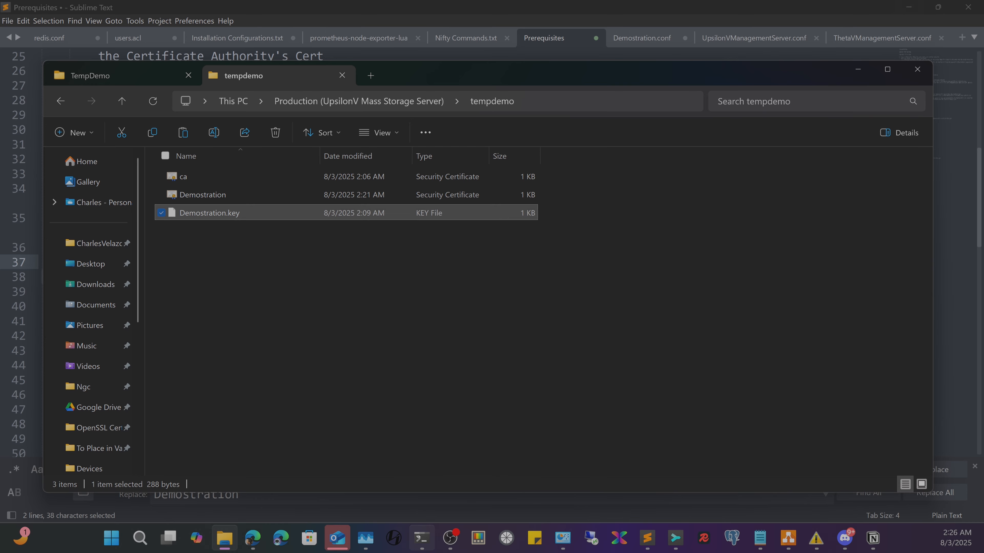
pyautogui.click(422, 538)
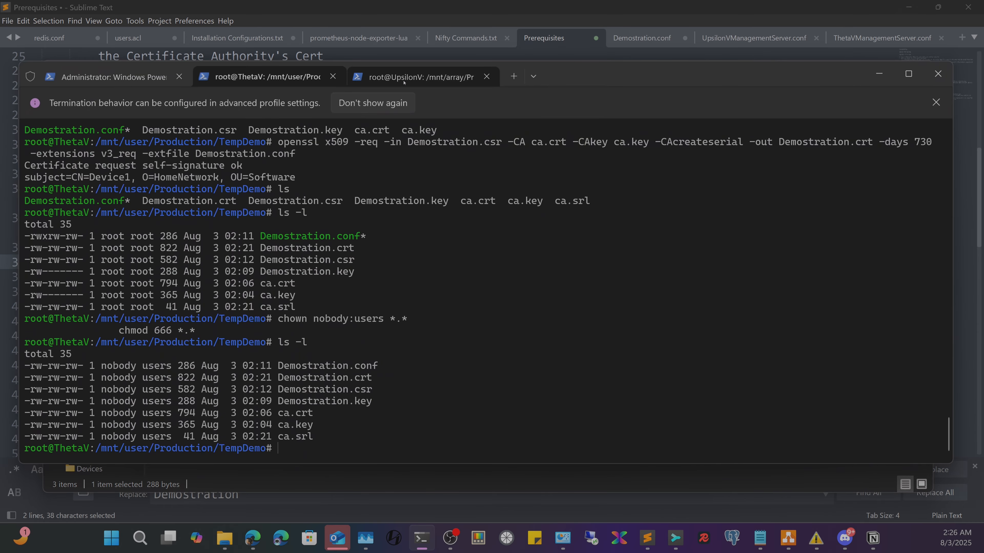
# - Switch to the root@UpsilonV terminal session, then minimize Windows Terminal and Sublime Text
pyautogui.click(435, 77)
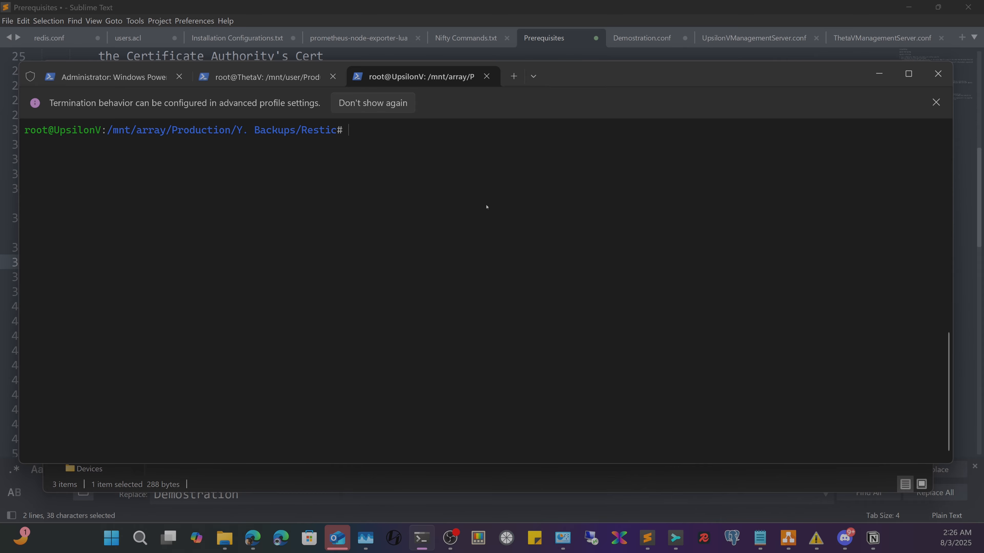
pyautogui.click(879, 74)
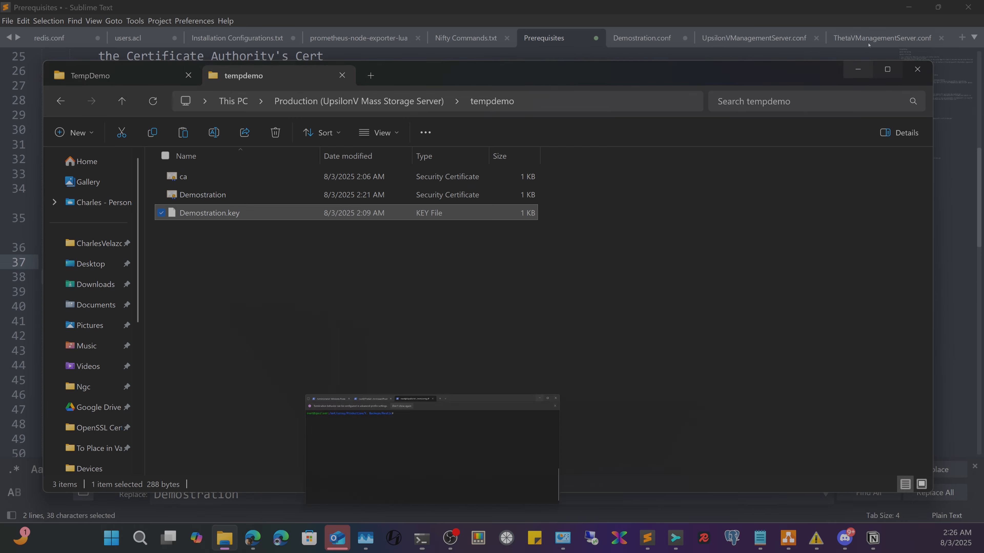
pyautogui.click(908, 7)
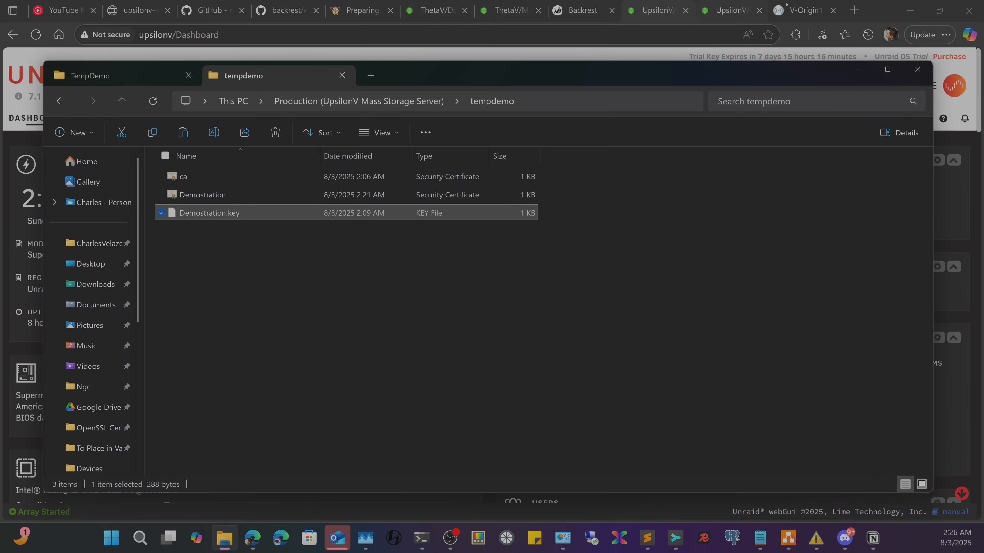
# - Review the Prerequisites notes and the Rest-Server Setup diagram, then return to Unraid Apps
pyautogui.click(857, 69)
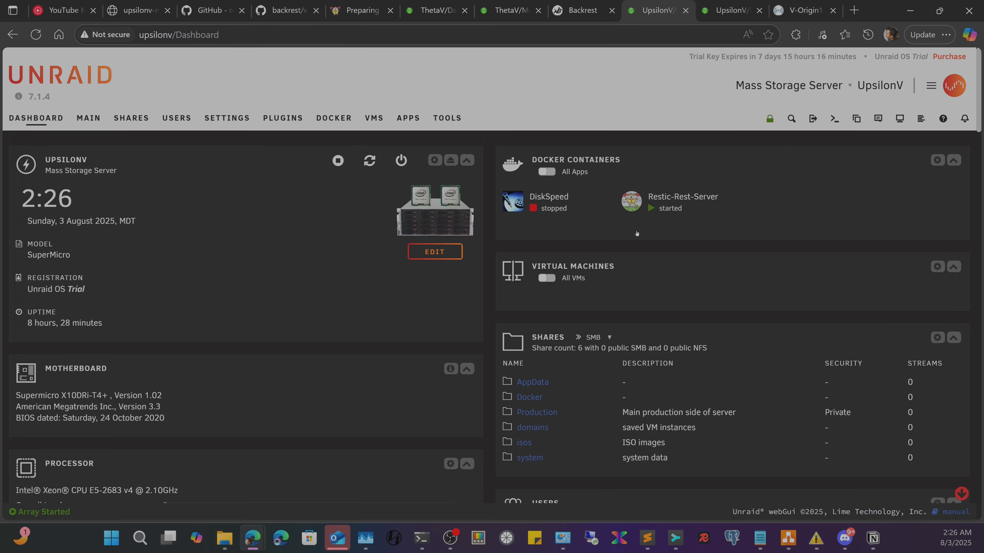
pyautogui.click(630, 199)
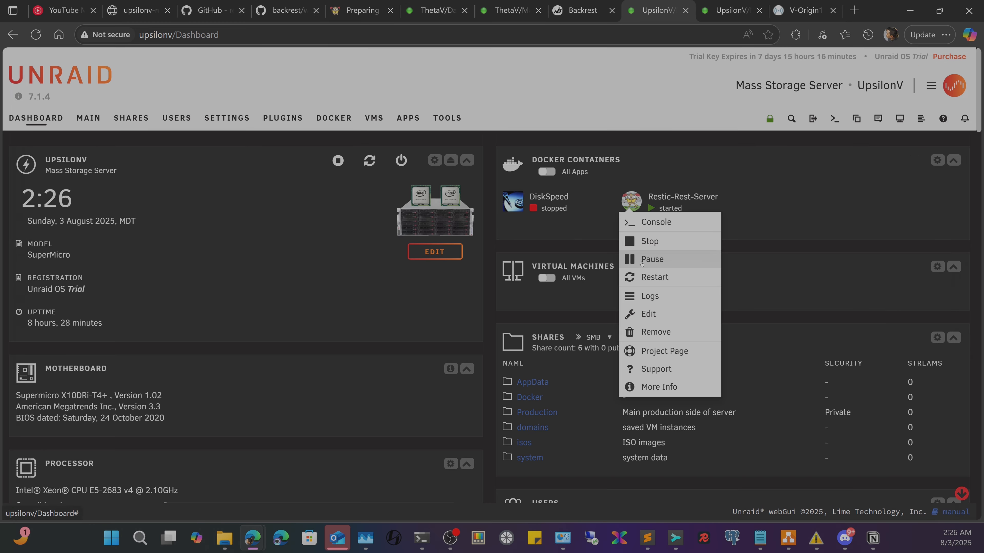
pyautogui.click(402, 122)
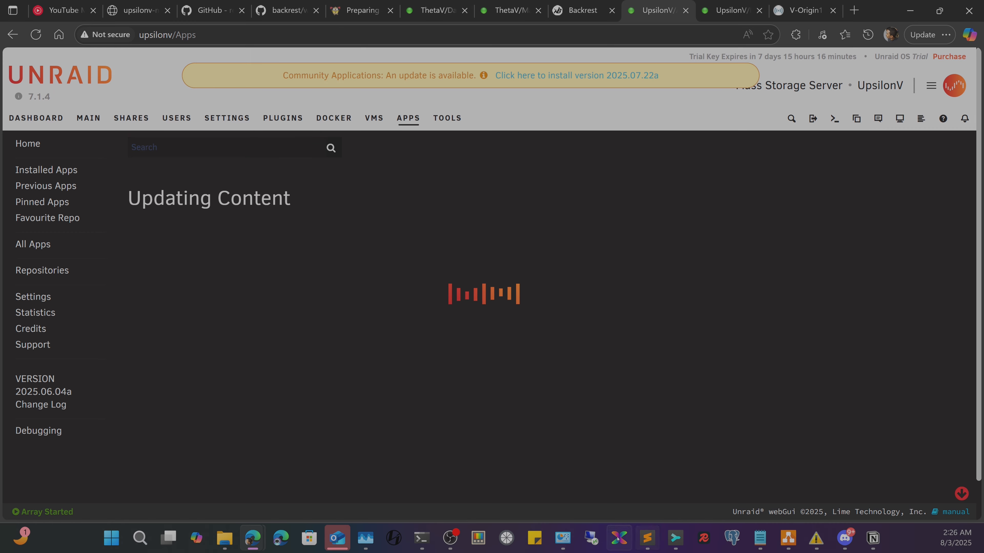
pyautogui.click(647, 538)
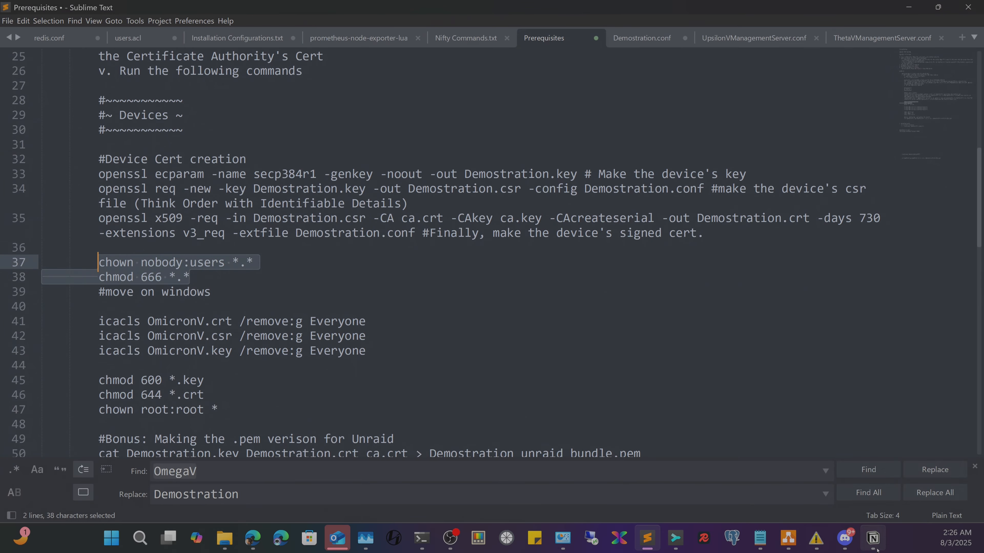
pyautogui.click(788, 537)
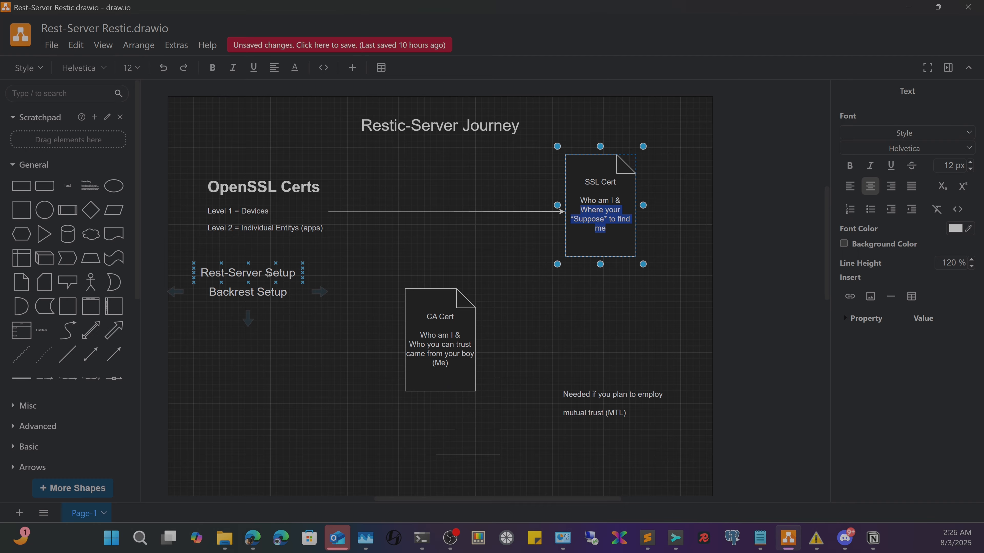
pyautogui.doubleClick(248, 272)
pyautogui.click(904, 4)
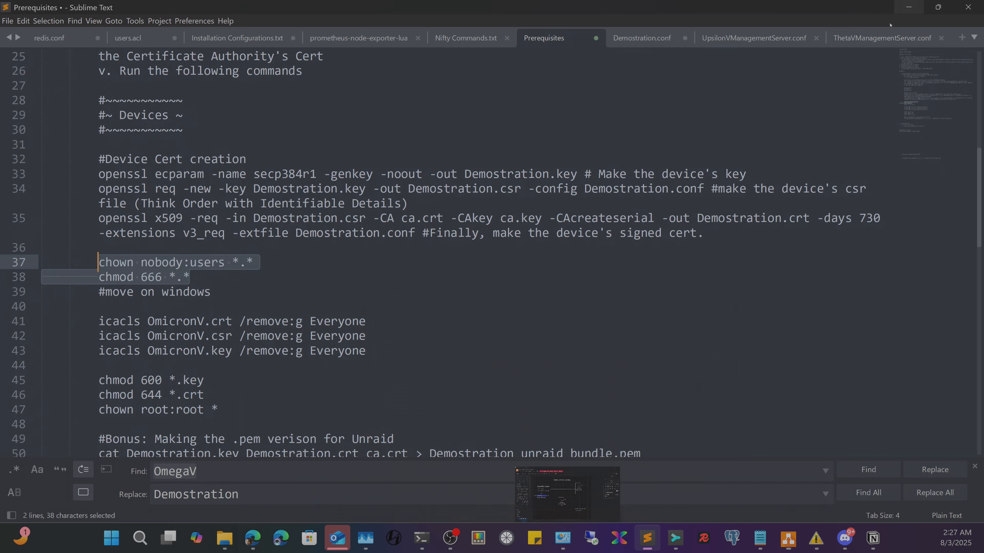
pyautogui.click(908, 7)
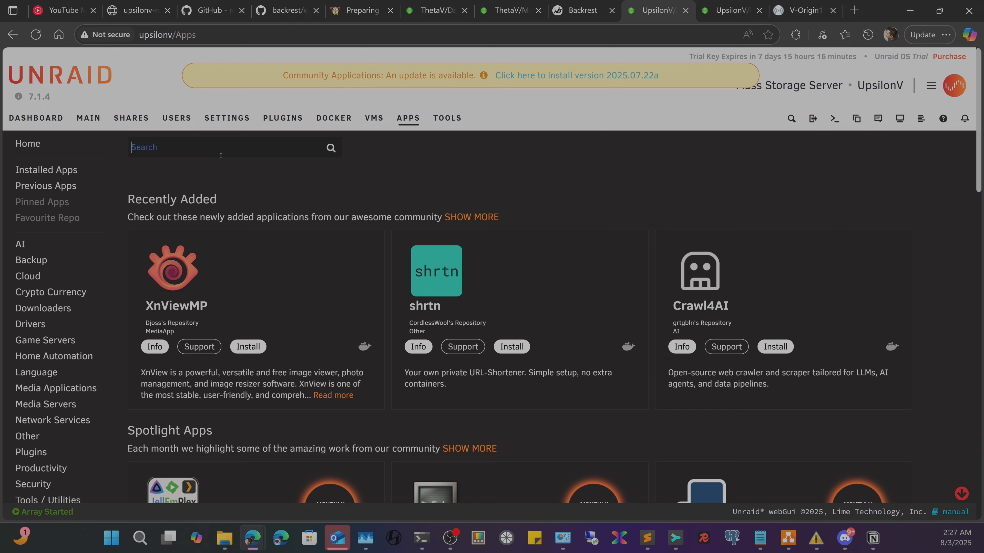
# - Search Apps for 'restic', then edit the Restic-Rest-Server container from the Dashboard in advanced view
pyautogui.write('restic')
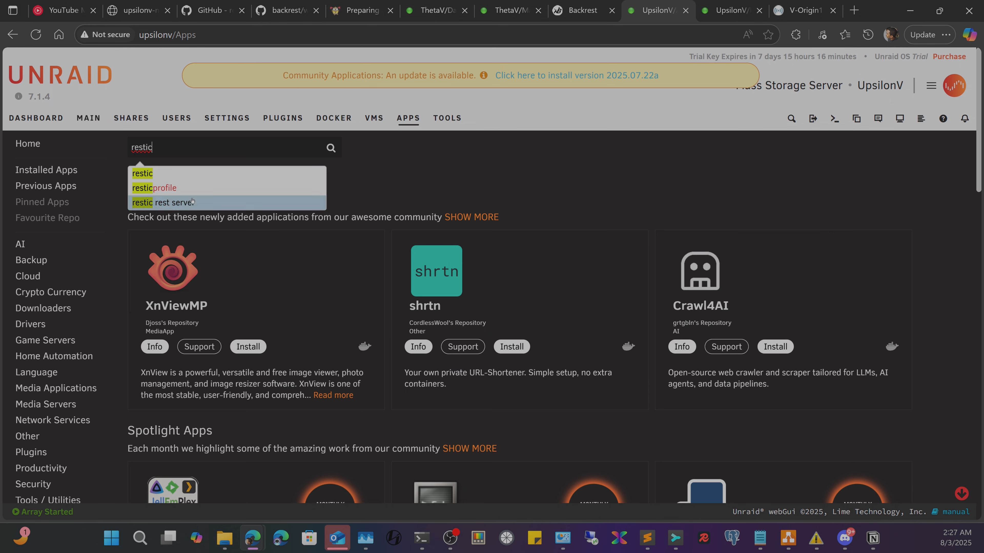
pyautogui.click(172, 173)
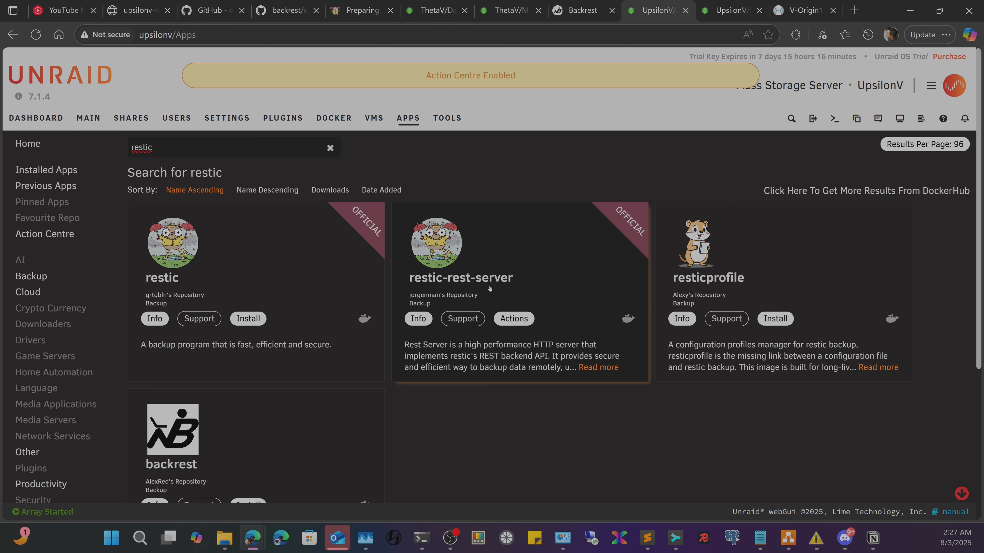
pyautogui.click(36, 118)
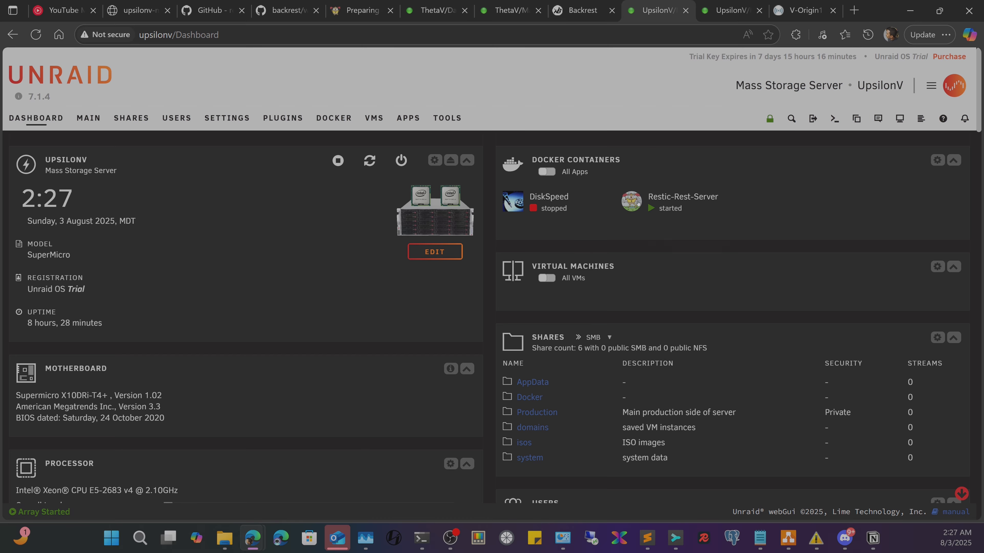
pyautogui.click(638, 203)
pyautogui.click(662, 321)
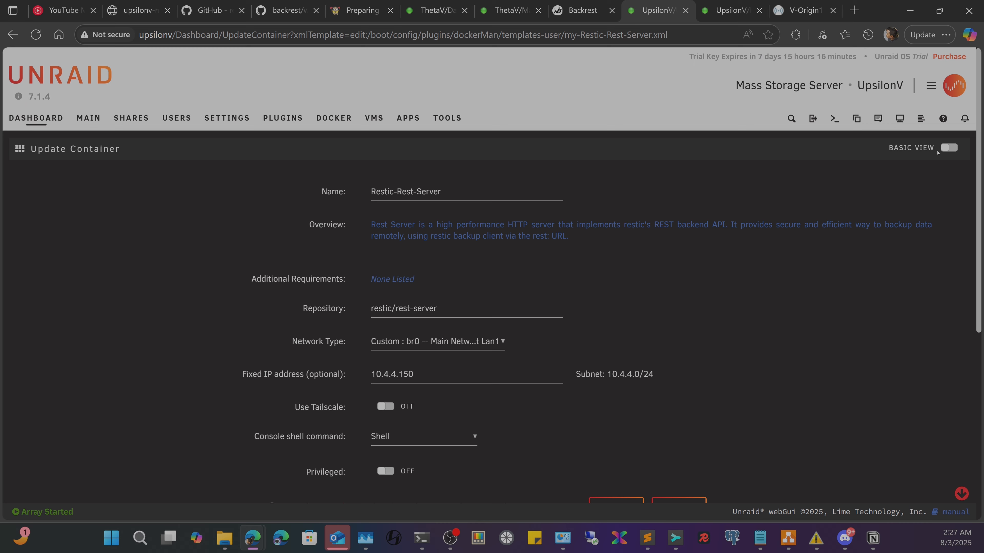
pyautogui.click(945, 148)
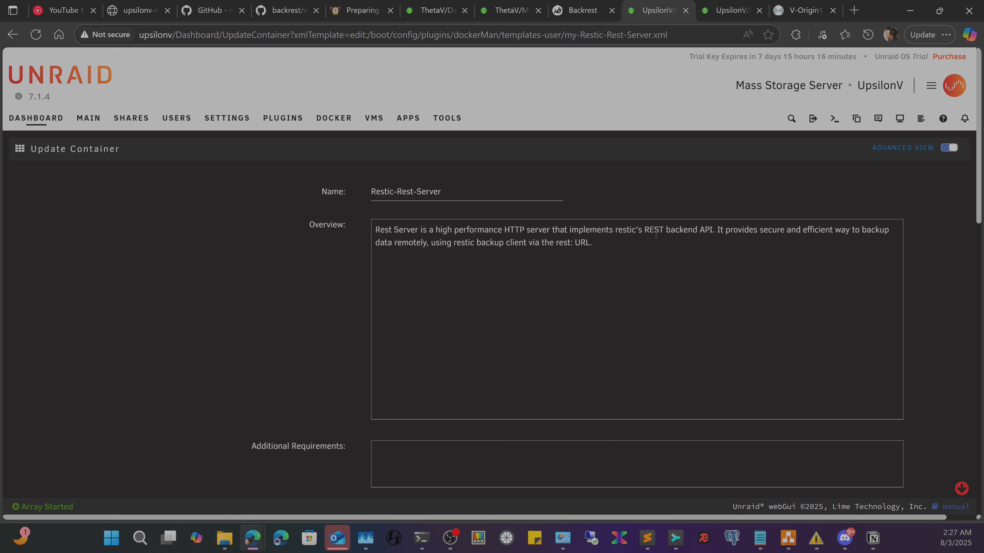
# - Inspect the --hostname=V-ResticServer extra parameter, fixed IP 10.4.4.150 and the network type choices
pyautogui.scroll(-6, 757, 371)
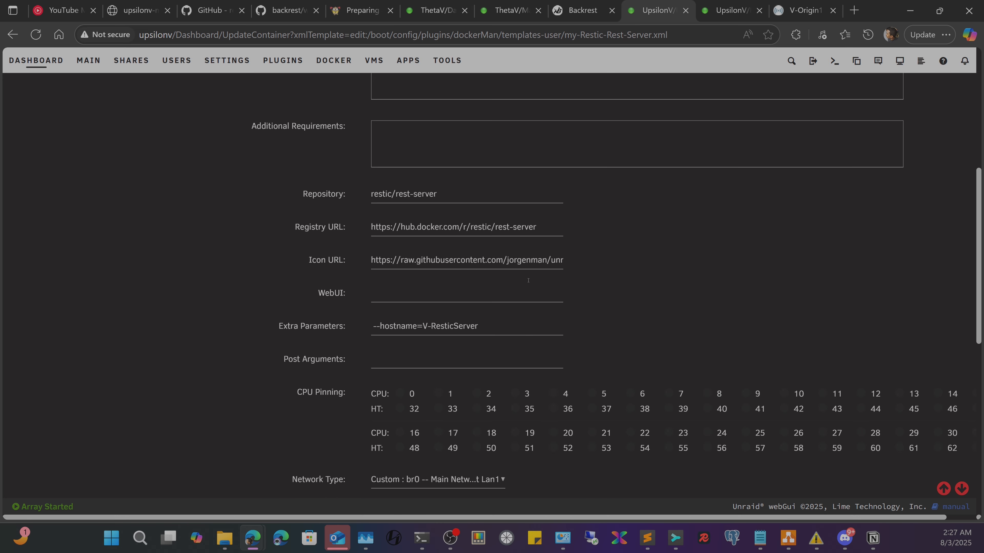
pyautogui.scroll(2, 462, 318)
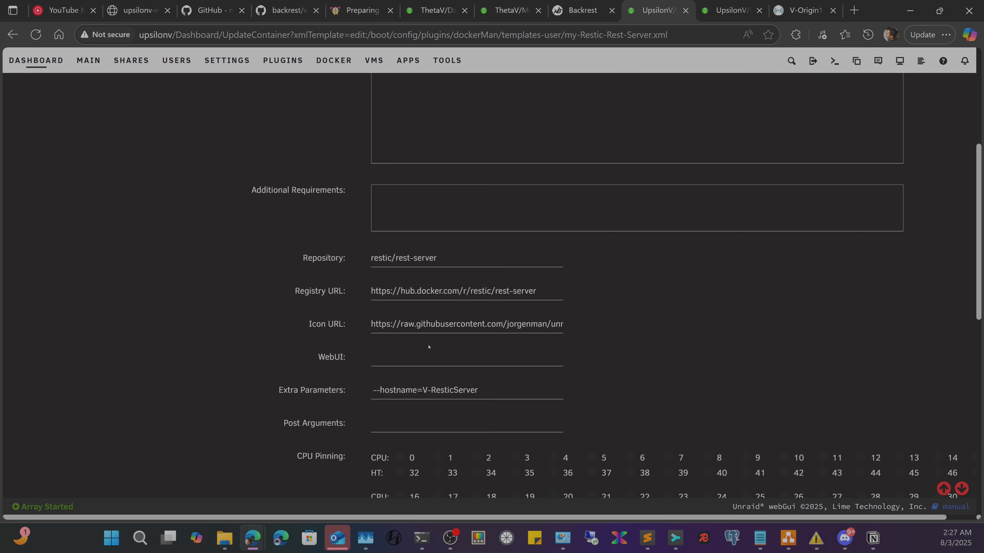
pyautogui.scroll(-4, 428, 347)
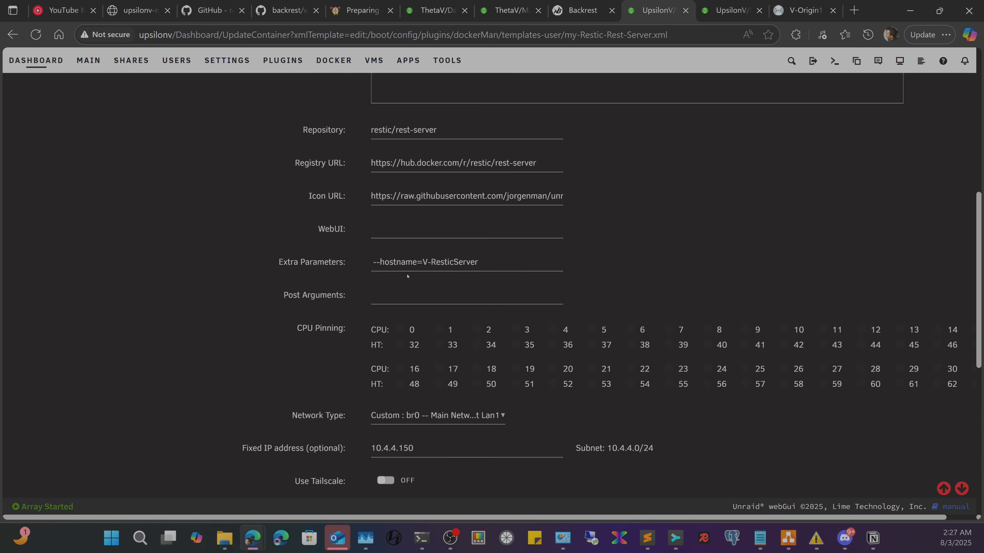
pyautogui.moveTo(496, 261); pyautogui.dragTo(339, 256)
pyautogui.click(500, 264)
pyautogui.moveTo(501, 267); pyautogui.dragTo(353, 267)
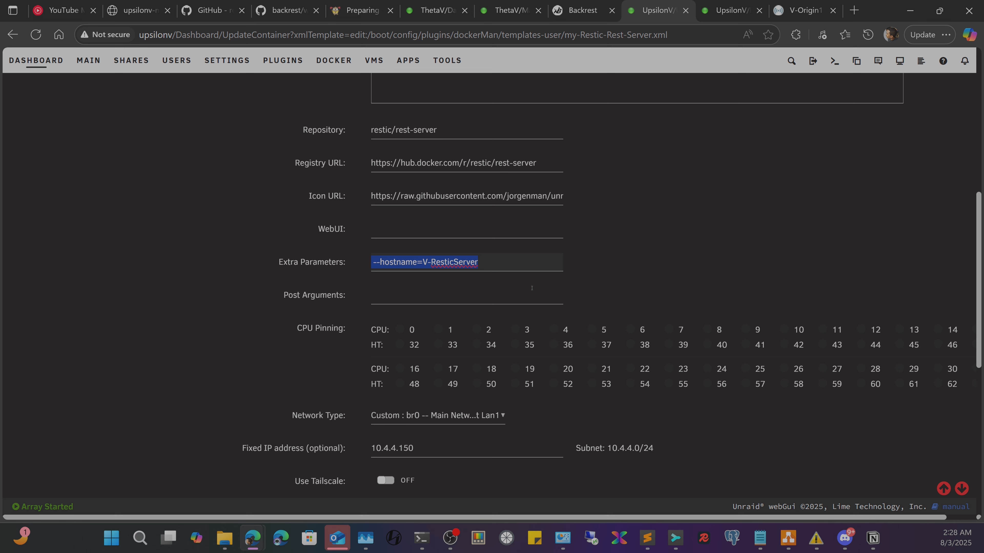
pyautogui.moveTo(431, 445); pyautogui.dragTo(326, 449)
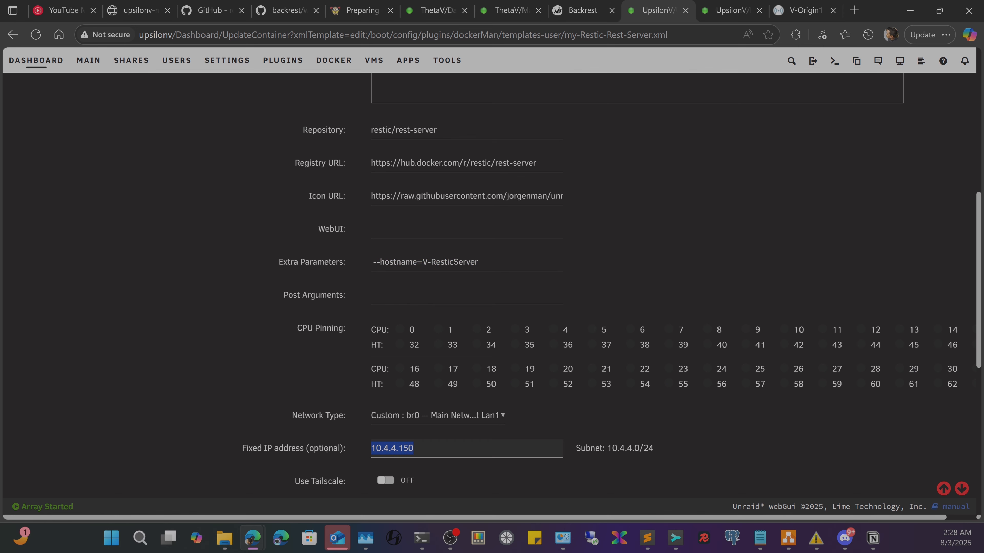
pyautogui.scroll(-2, 495, 415)
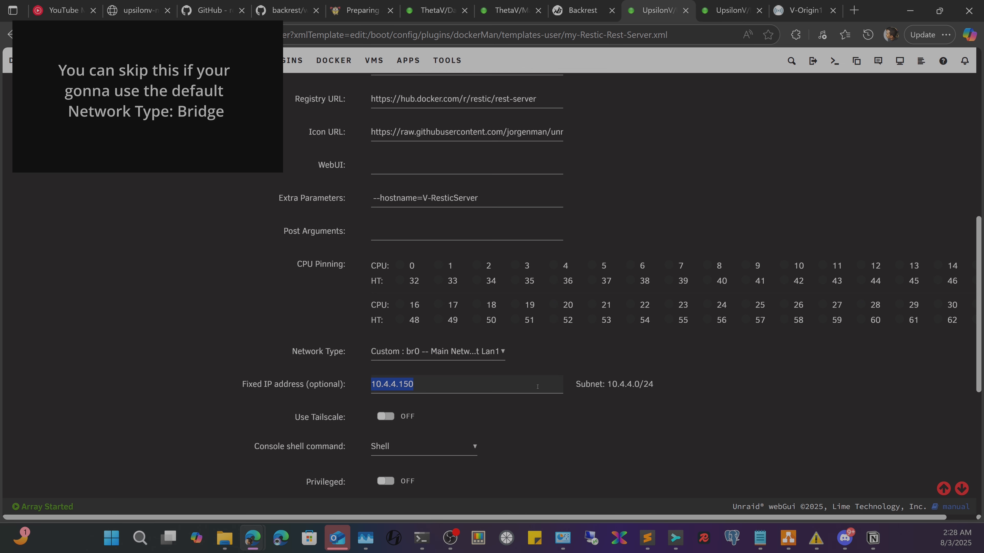
pyautogui.click(387, 351)
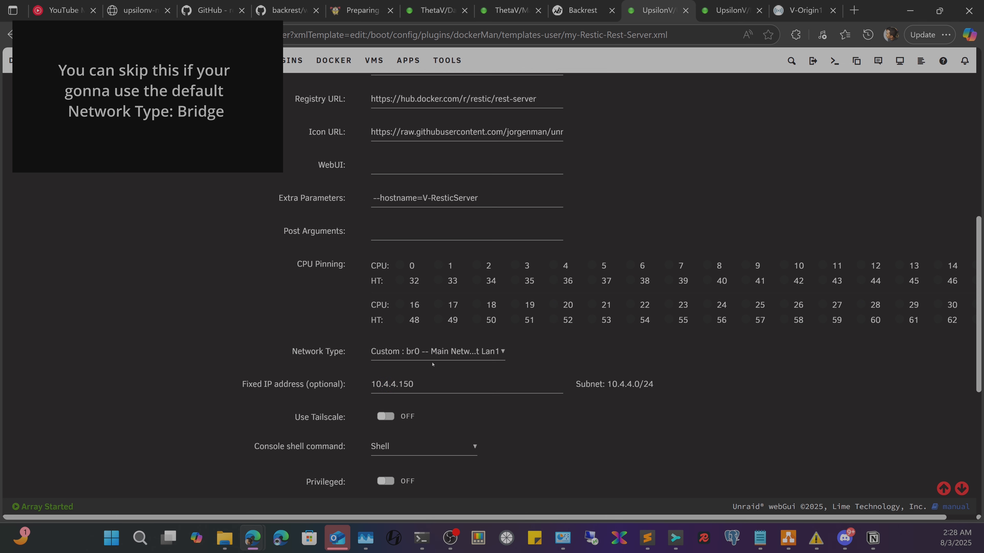
pyautogui.click(204, 349)
pyautogui.click(439, 354)
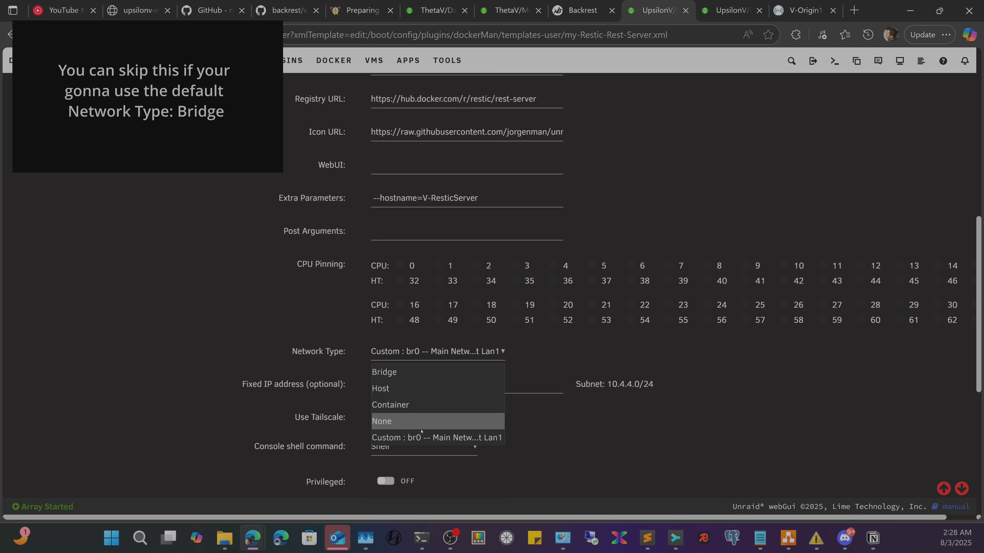
# - Open Unraid's Docker settings in a new browser tab
pyautogui.rightClick(330, 60)
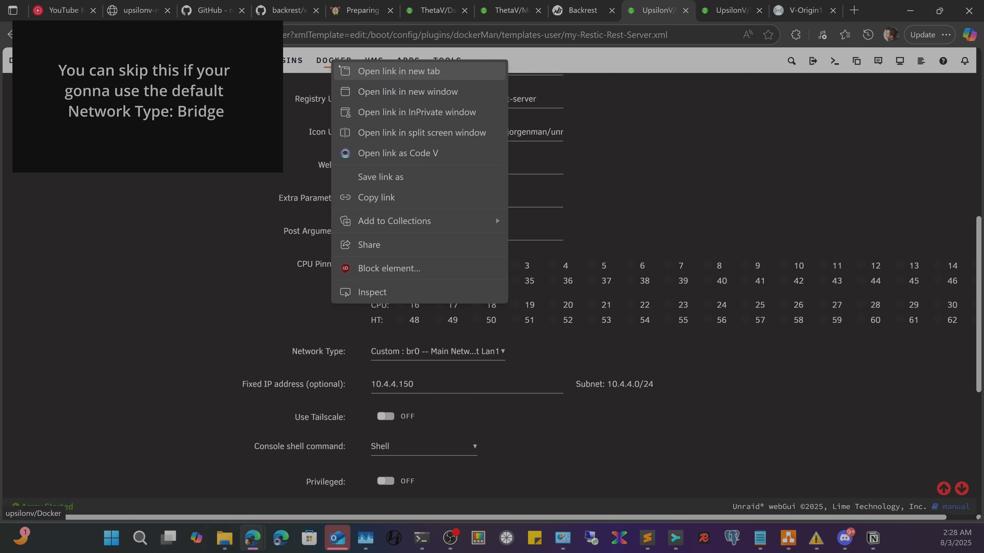
pyautogui.click(368, 71)
pyautogui.click(649, 3)
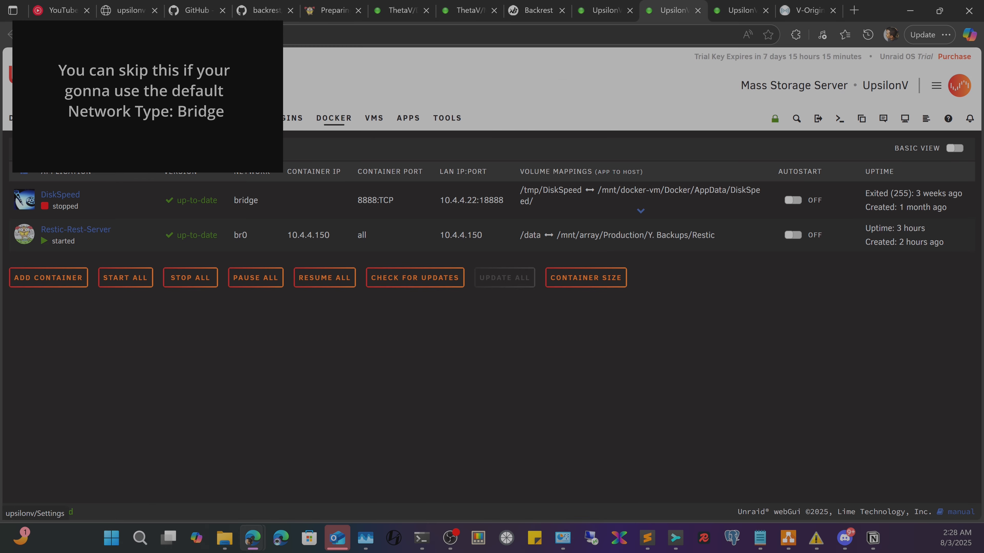
pyautogui.click(227, 118)
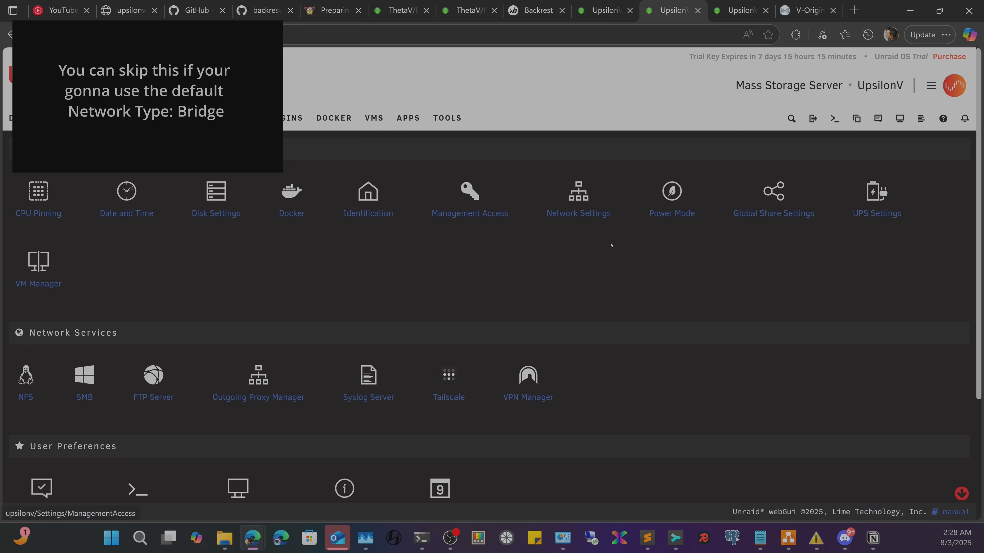
pyautogui.click(299, 210)
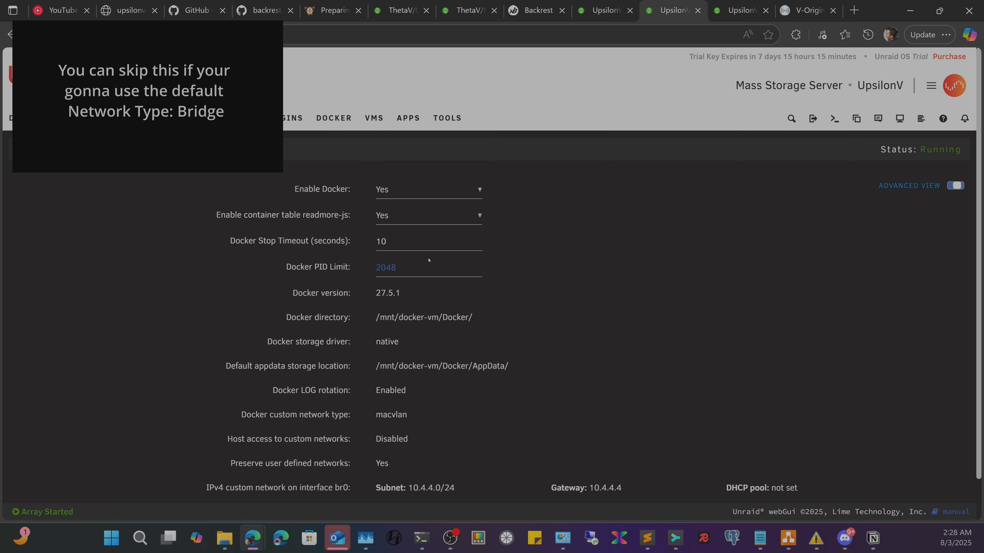
# - Read the Preserve user defined networks help, then go back to the container edit tab
pyautogui.scroll(-1, 414, 376)
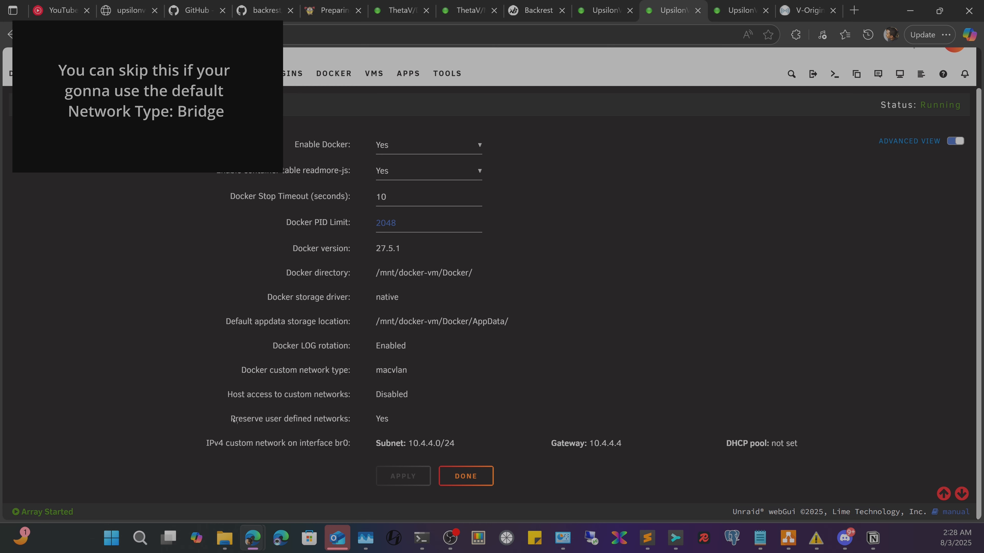
pyautogui.moveTo(230, 419); pyautogui.dragTo(404, 419)
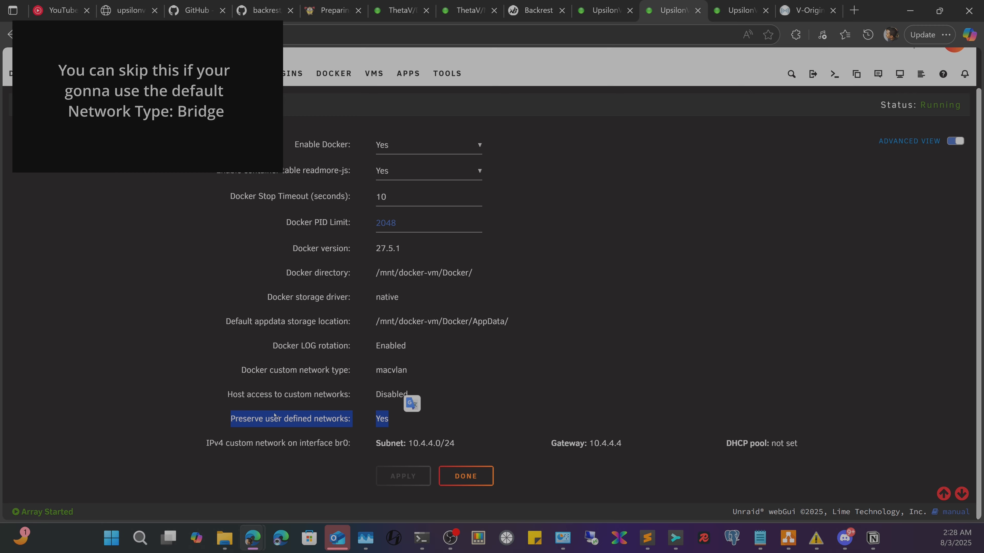
pyautogui.click(294, 419)
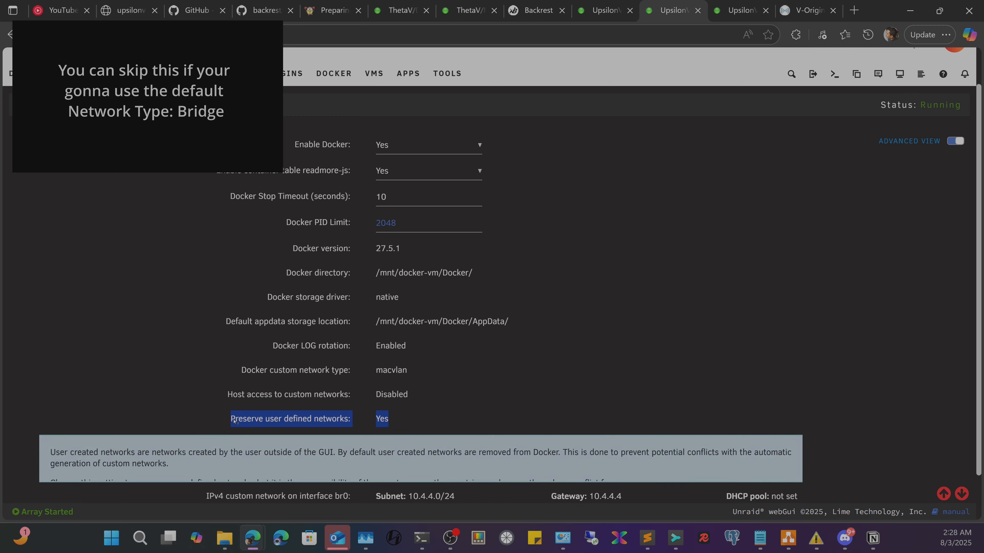
pyautogui.click(306, 420)
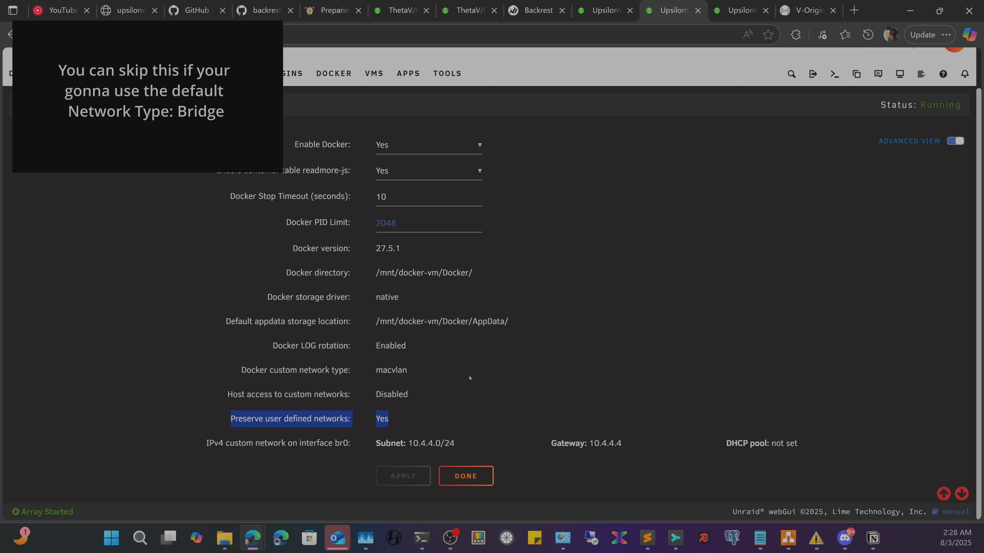
pyautogui.click(593, 3)
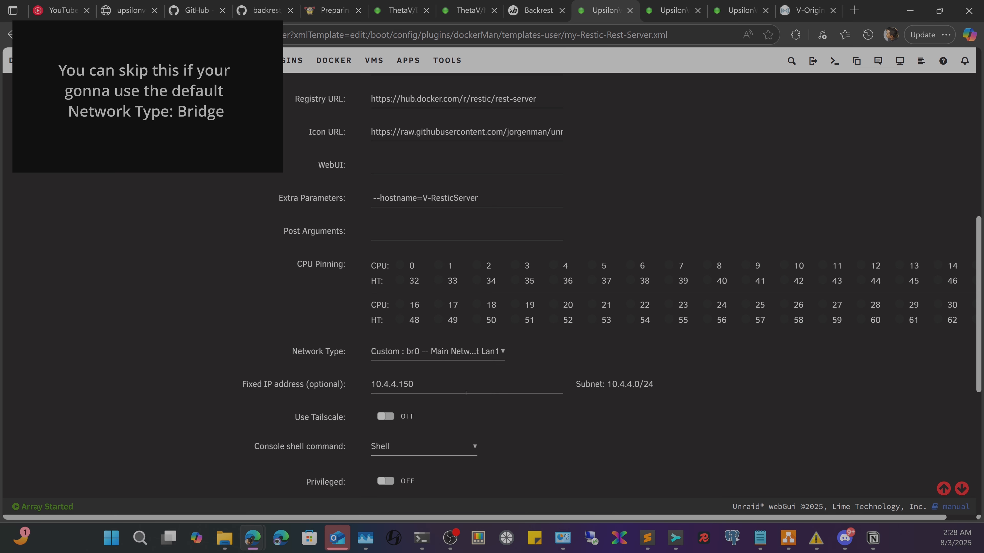
# - Confirm the fixed IP 10.4.4.150 and scroll down to the data directory setting
pyautogui.moveTo(458, 381); pyautogui.dragTo(257, 369)
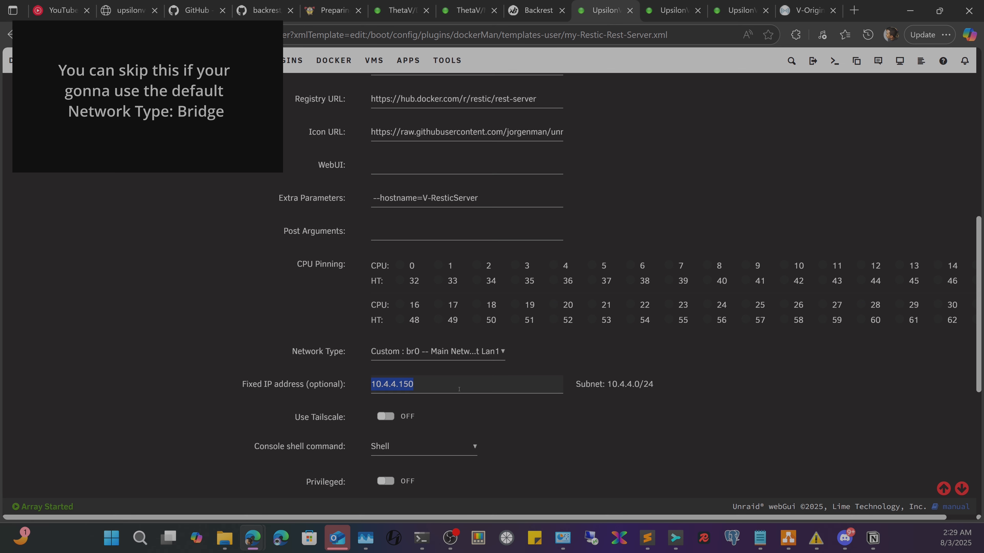
pyautogui.scroll(-3, 461, 386)
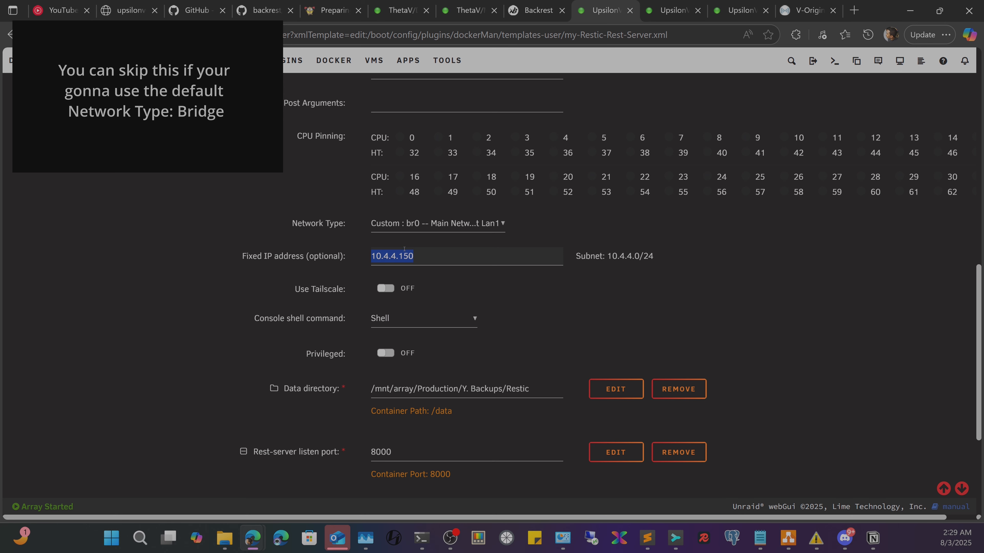
pyautogui.click(441, 263)
# - Un-maximize the browser to reveal the windows behind, and reselect the fixed IP 10.4.4.150
pyautogui.moveTo(879, 2); pyautogui.dragTo(772, 234)
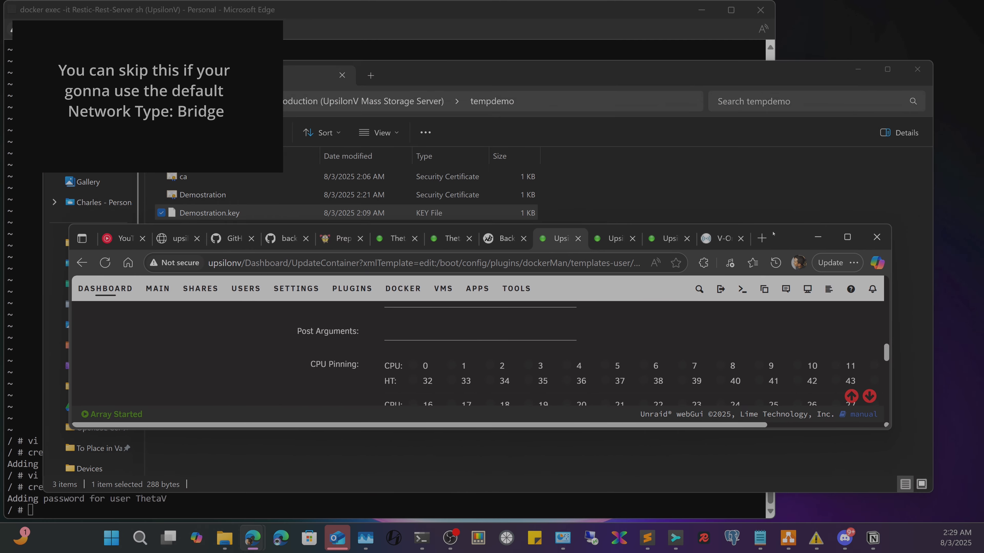
pyautogui.scroll(-5, 535, 347)
pyautogui.scroll(2, 535, 347)
pyautogui.scroll(-4, 536, 345)
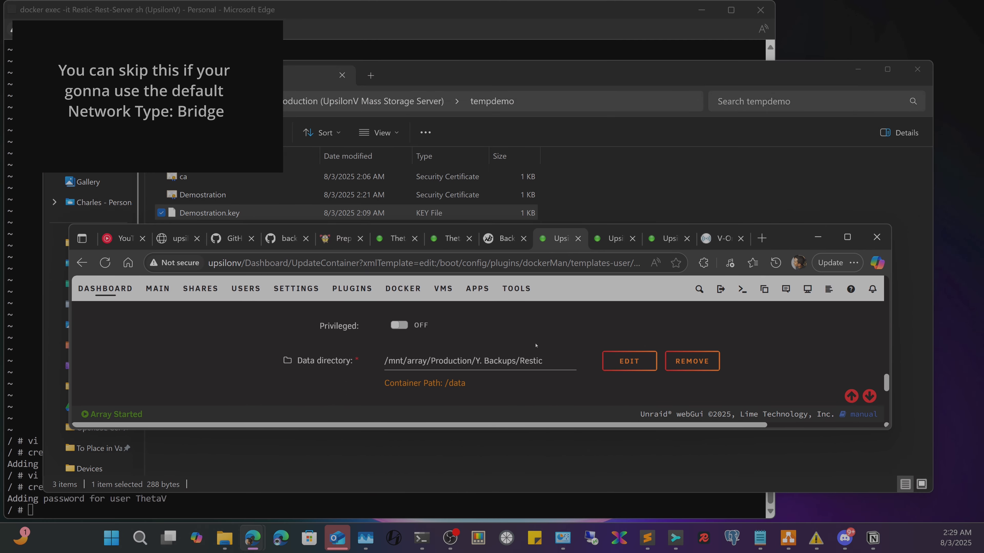
pyautogui.scroll(5, 536, 346)
pyautogui.scroll(2, 536, 346)
pyautogui.scroll(-3, 465, 357)
pyautogui.scroll(2, 408, 370)
pyautogui.moveTo(436, 357); pyautogui.dragTo(354, 356)
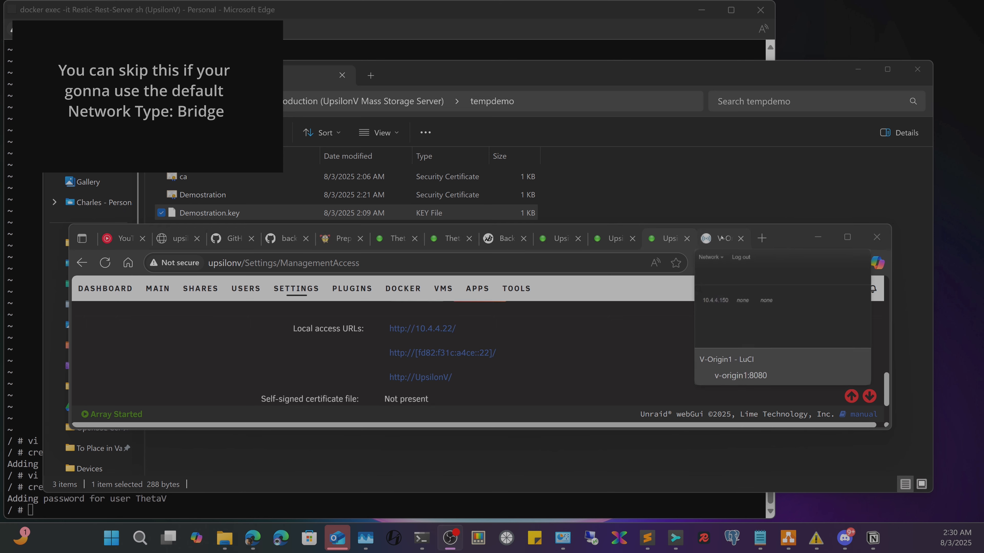
# - Bring up the V-Origin1 router's DHCP page showing V-ResticServer's 10.4.4.150 static lease
pyautogui.click(718, 238)
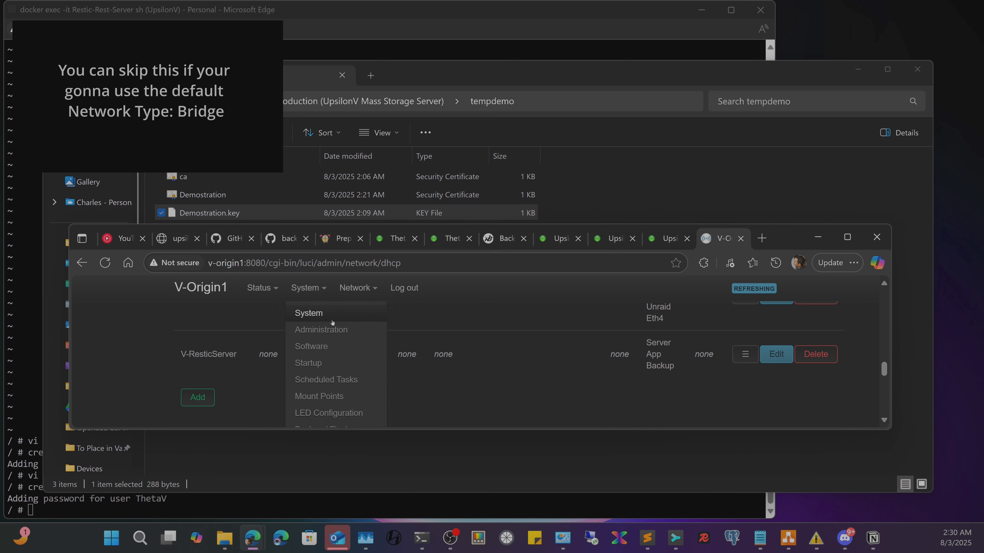
pyautogui.moveTo(370, 295)
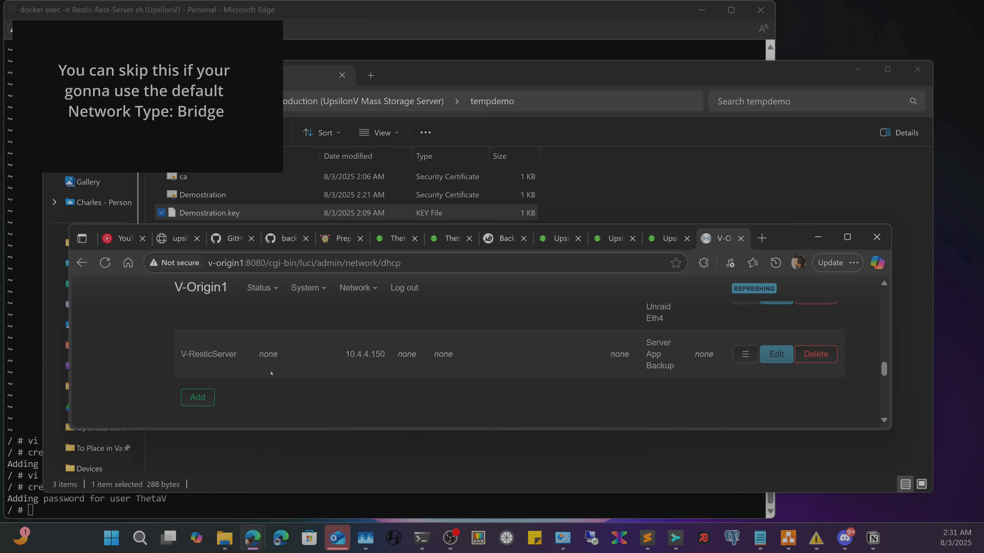
pyautogui.click(194, 397)
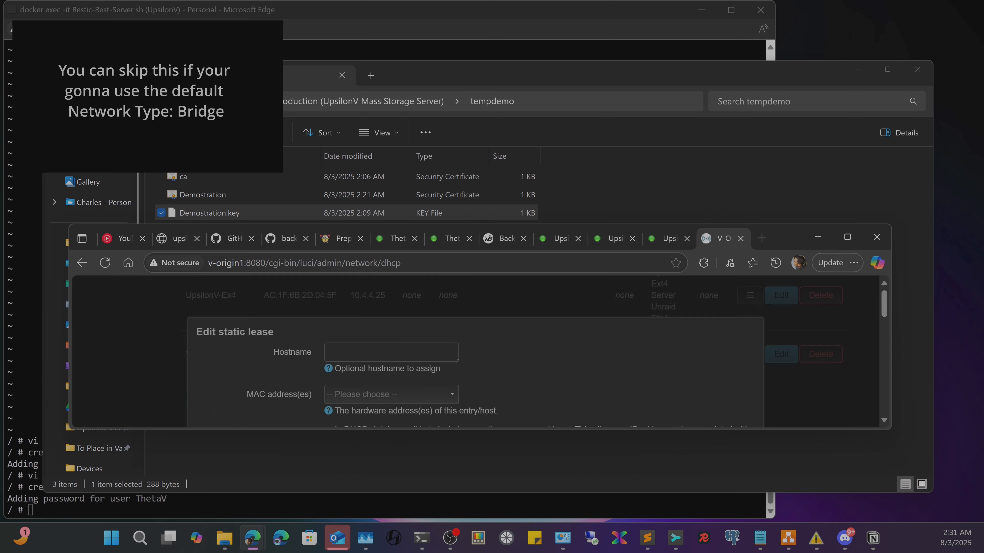
pyautogui.scroll(-2, 470, 374)
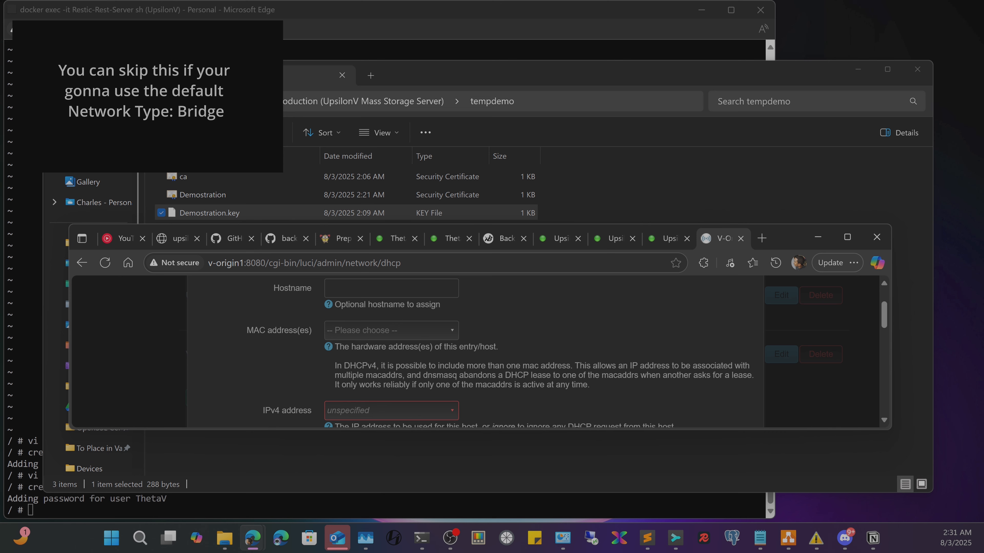
pyautogui.hotkey('alt', 'Tab')
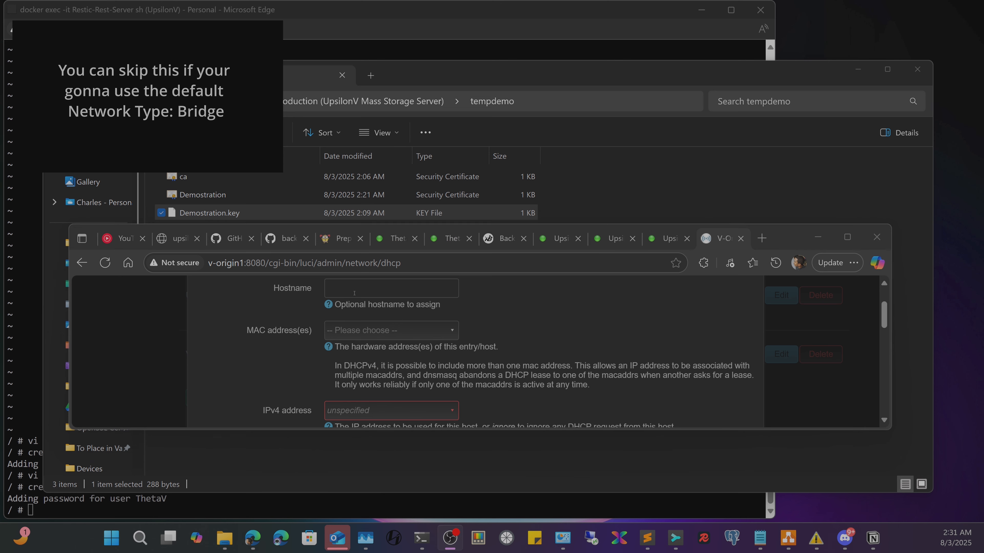
pyautogui.click(327, 290)
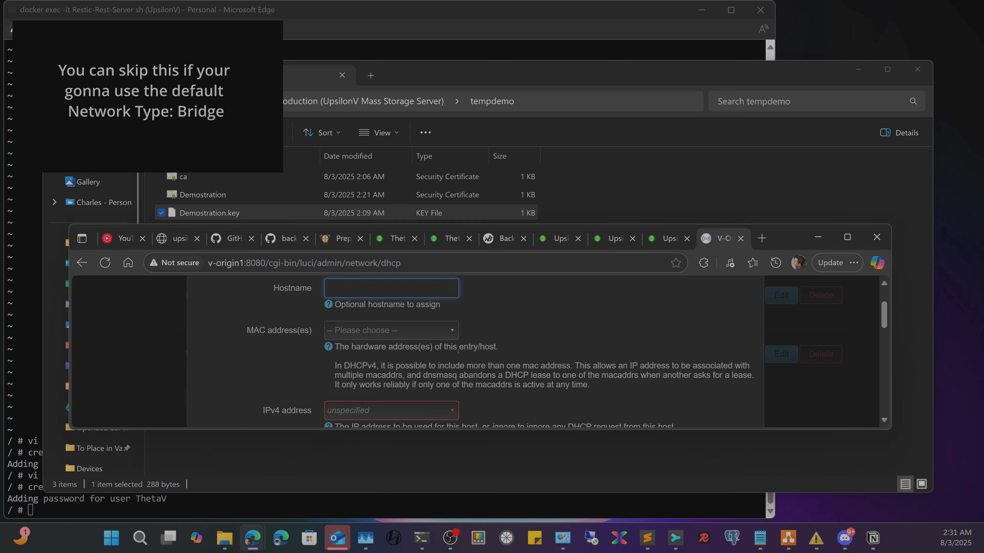
pyautogui.scroll(-2, 380, 422)
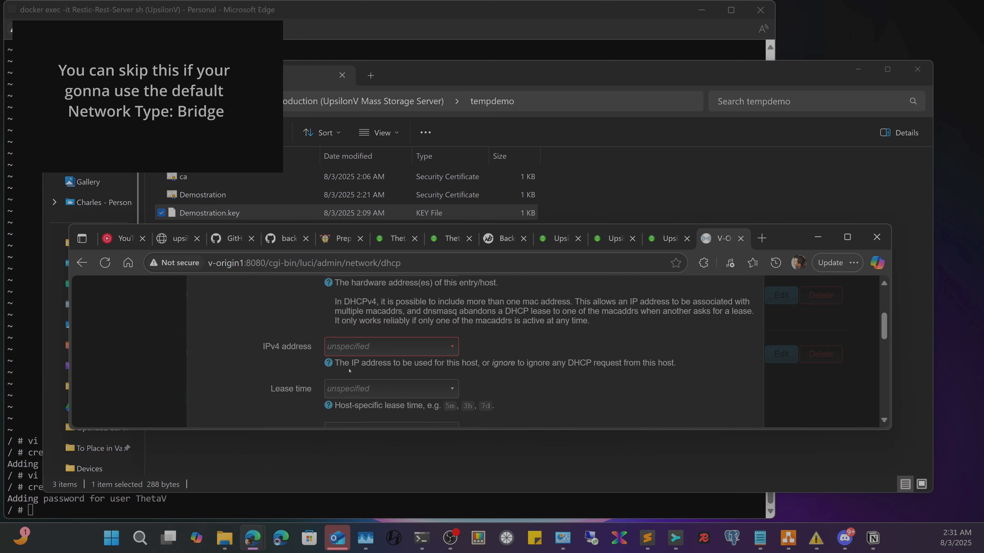
pyautogui.scroll(-4, 597, 380)
pyautogui.scroll(-3, 597, 380)
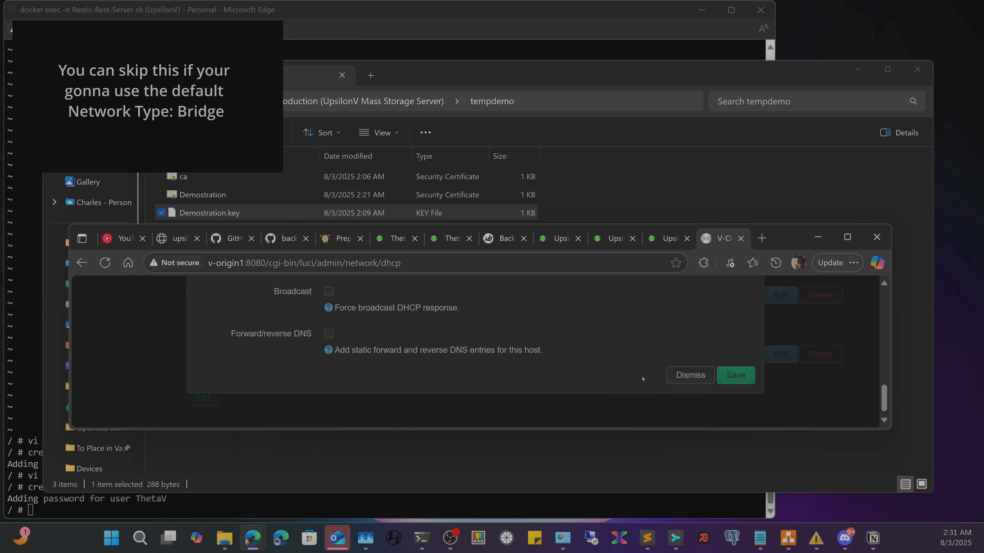
pyautogui.click(691, 370)
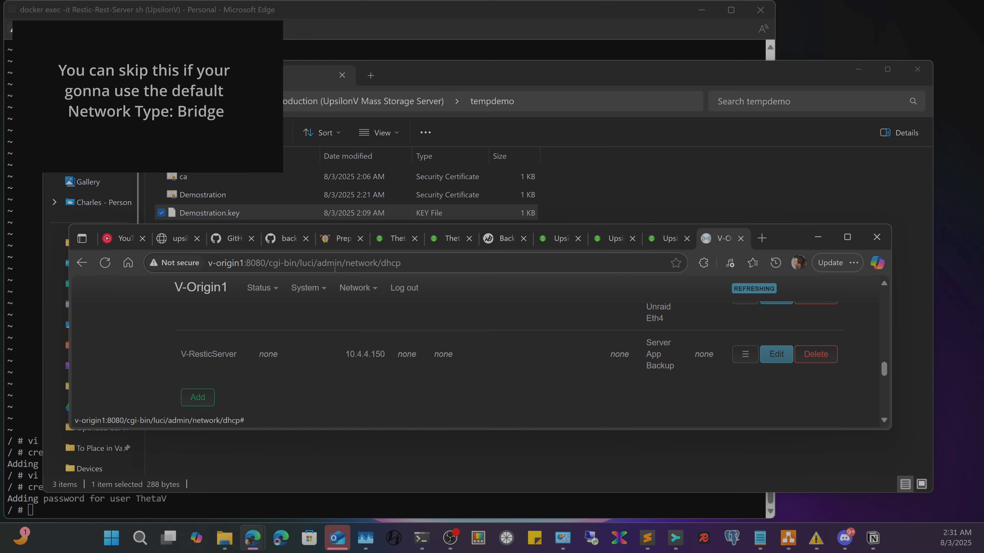
pyautogui.moveTo(341, 283)
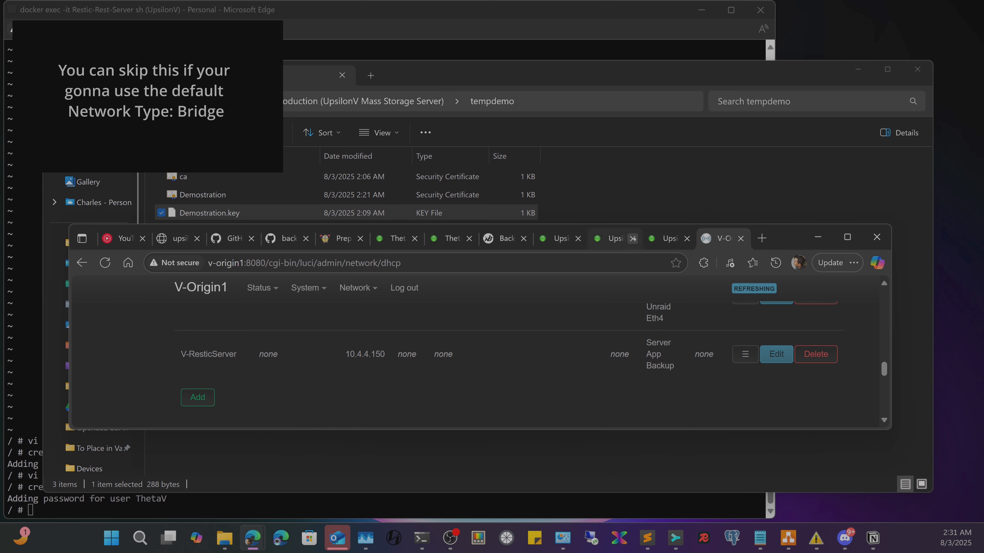
# - Switch to the UpsilonV Docker settings page and maximize the browser
pyautogui.click(663, 240)
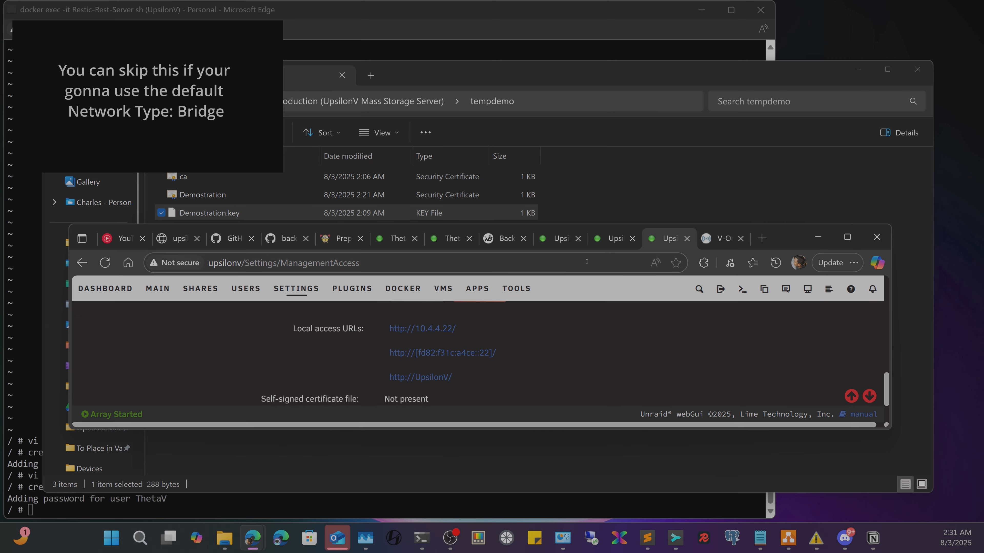
pyautogui.moveTo(615, 231); pyautogui.dragTo(614, 239)
pyautogui.click(614, 241)
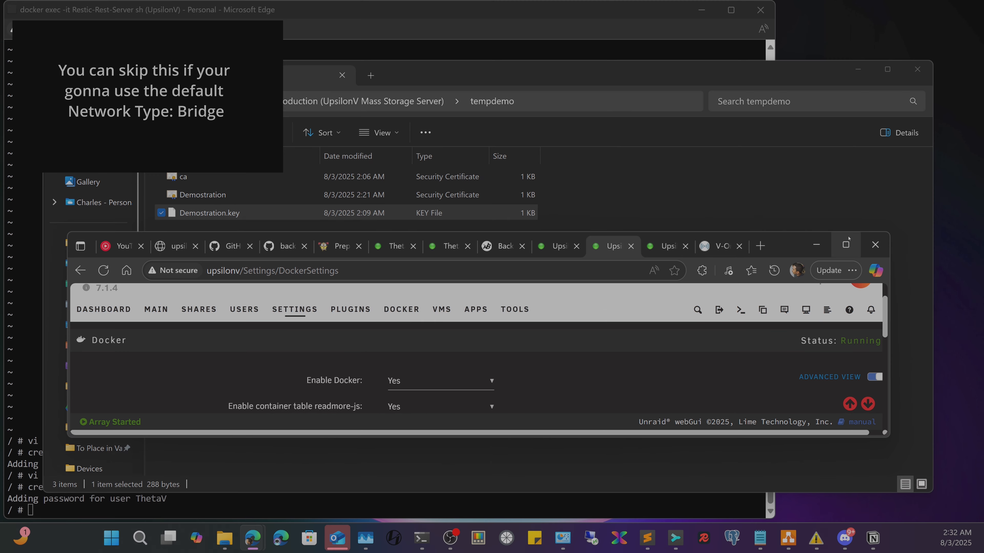
pyautogui.click(845, 245)
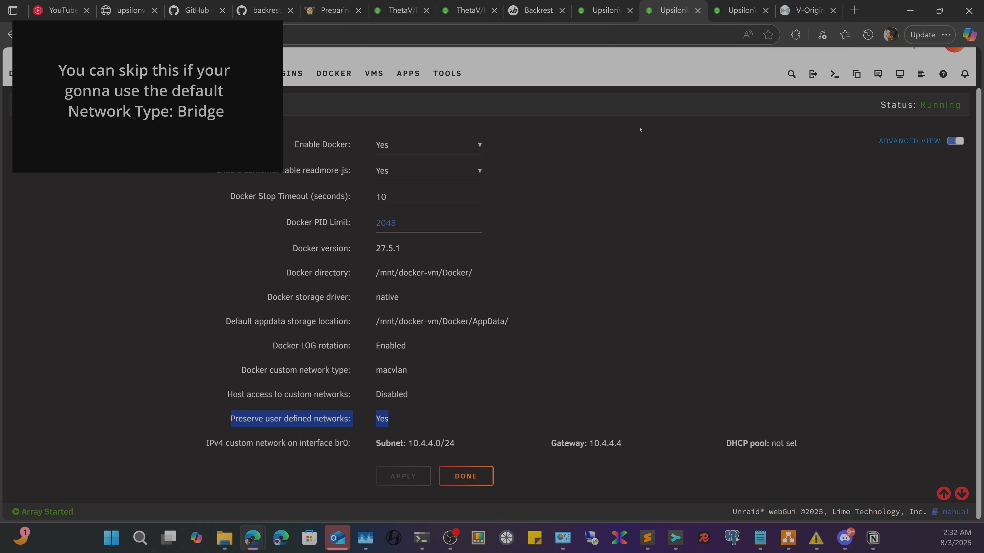
# - Review the Restic-Rest-Server edit page's listen port 8000 and /data container path
pyautogui.click(594, 9)
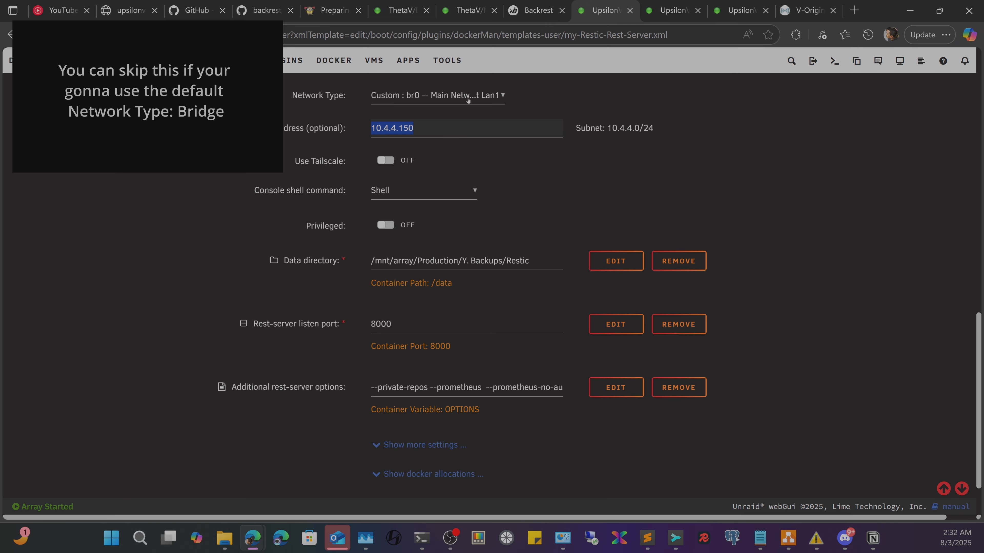
pyautogui.scroll(5, 364, 235)
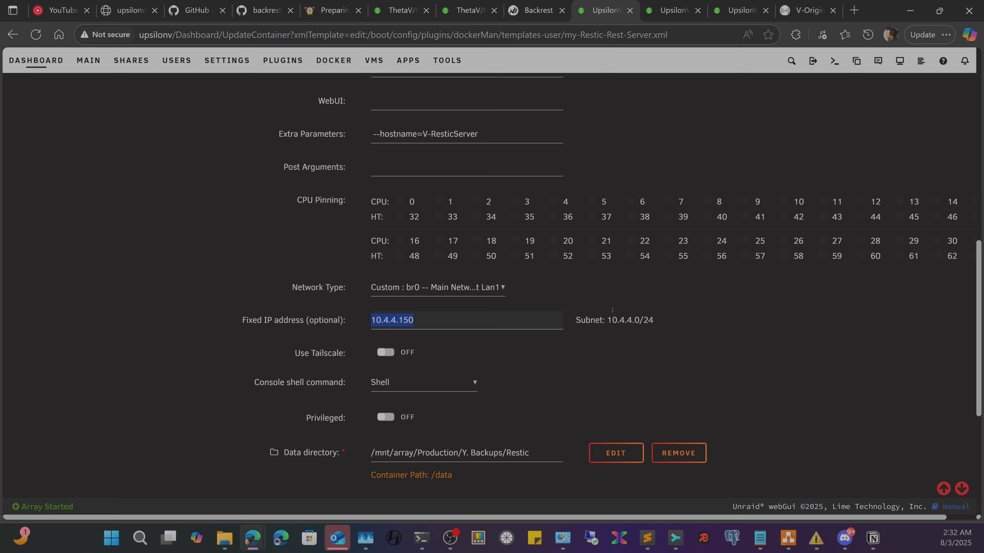
pyautogui.scroll(-3, 389, 346)
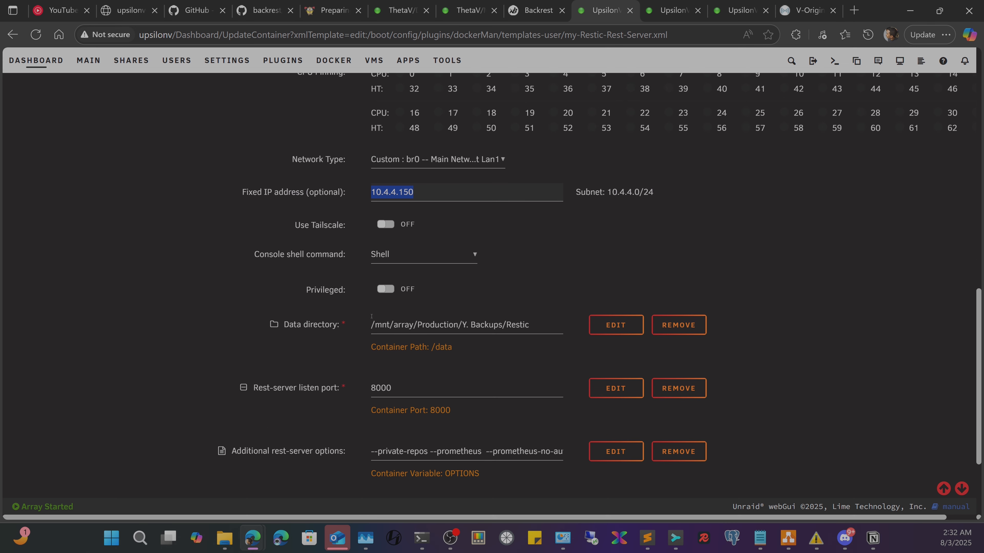
pyautogui.scroll(-2, 371, 316)
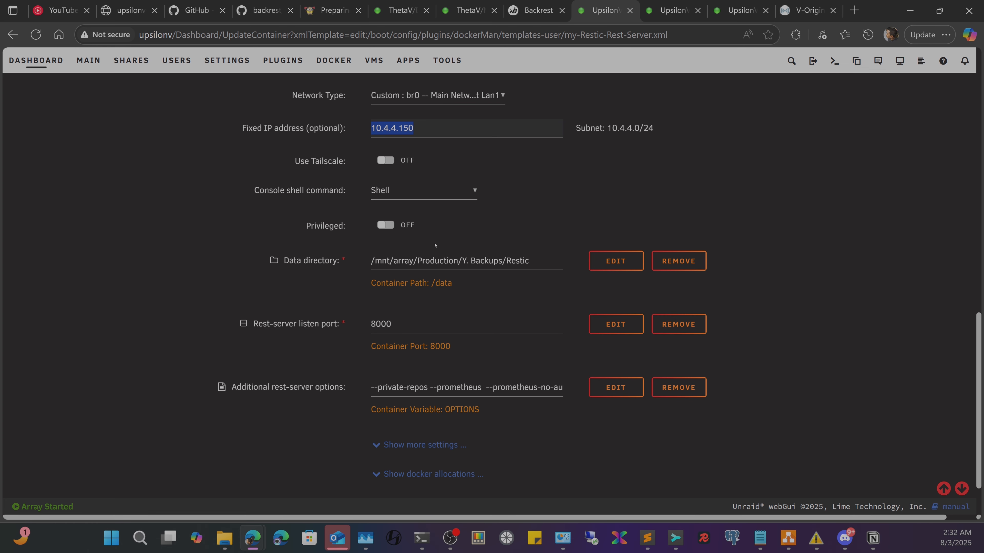
pyautogui.doubleClick(416, 326)
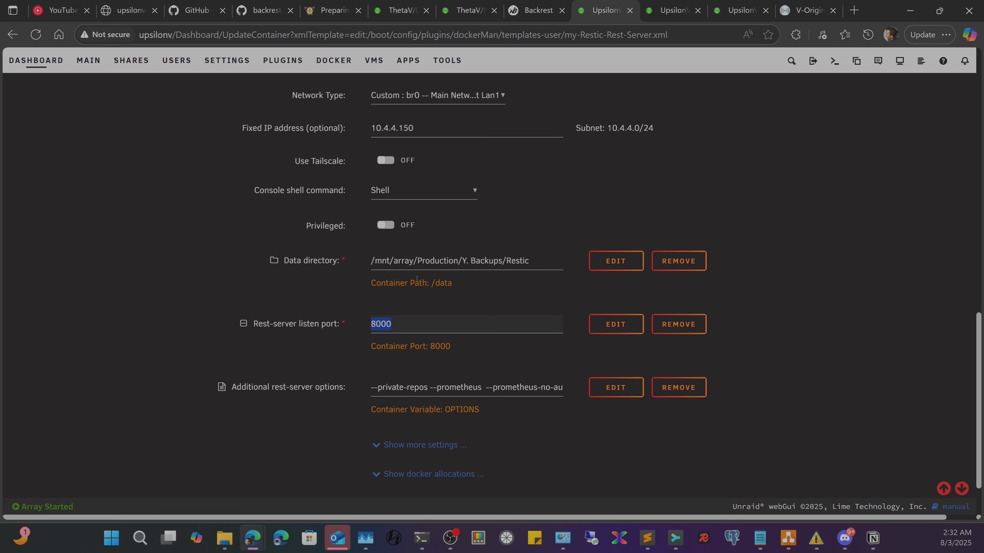
pyautogui.moveTo(411, 284); pyautogui.dragTo(453, 285)
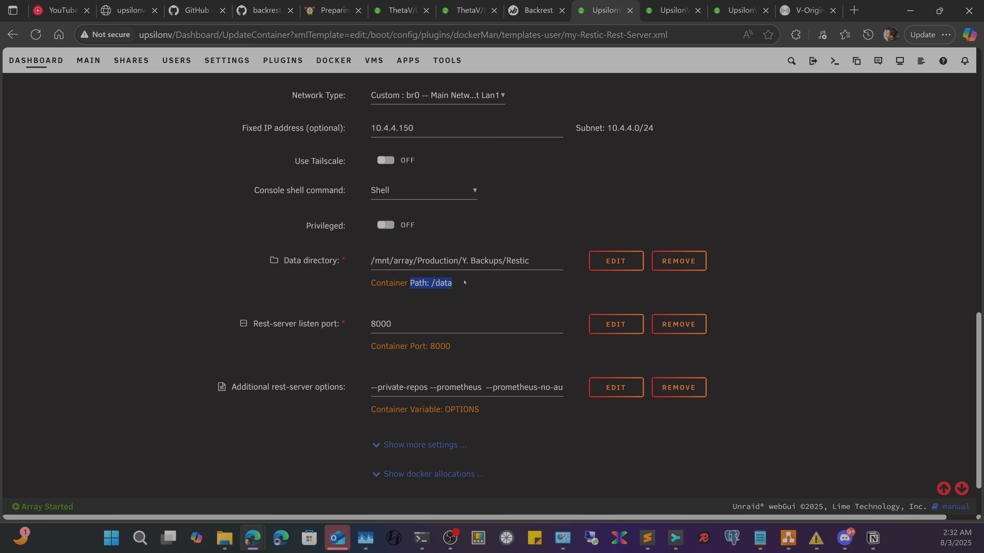
pyautogui.click(466, 289)
pyautogui.scroll(-2, 451, 326)
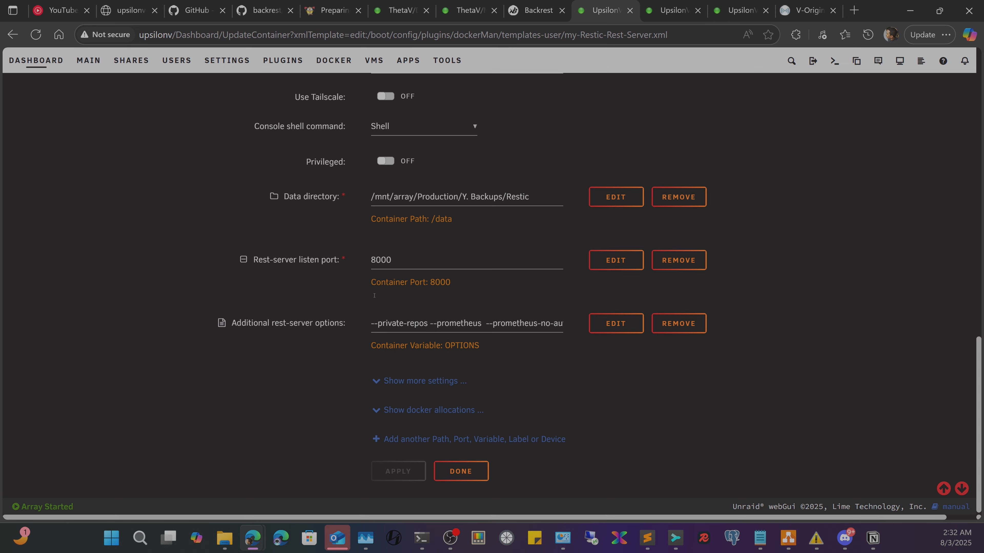
# - Check the rest-server README on GitHub, then highlight the container's --private-repos option
pyautogui.click(126, 3)
pyautogui.click(192, 3)
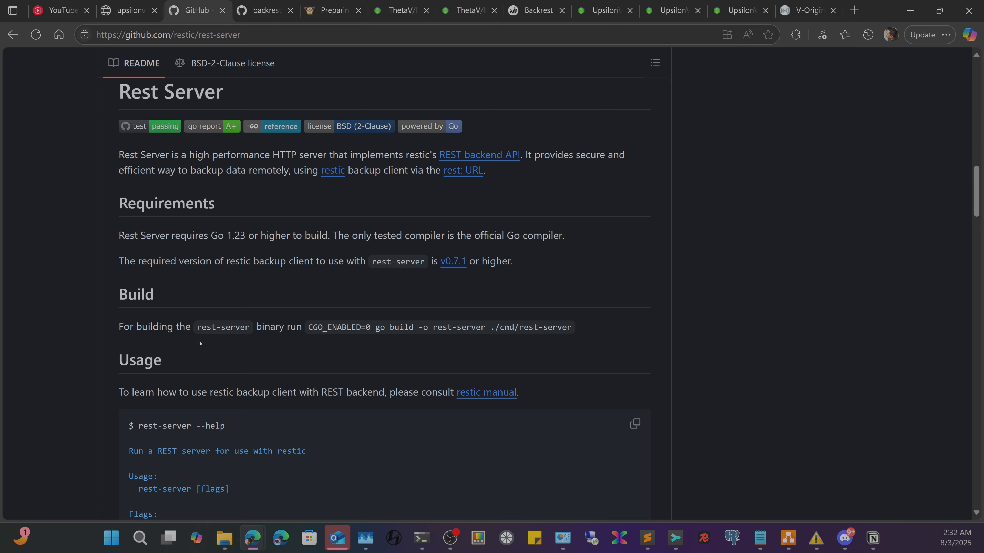
pyautogui.scroll(-5, 201, 343)
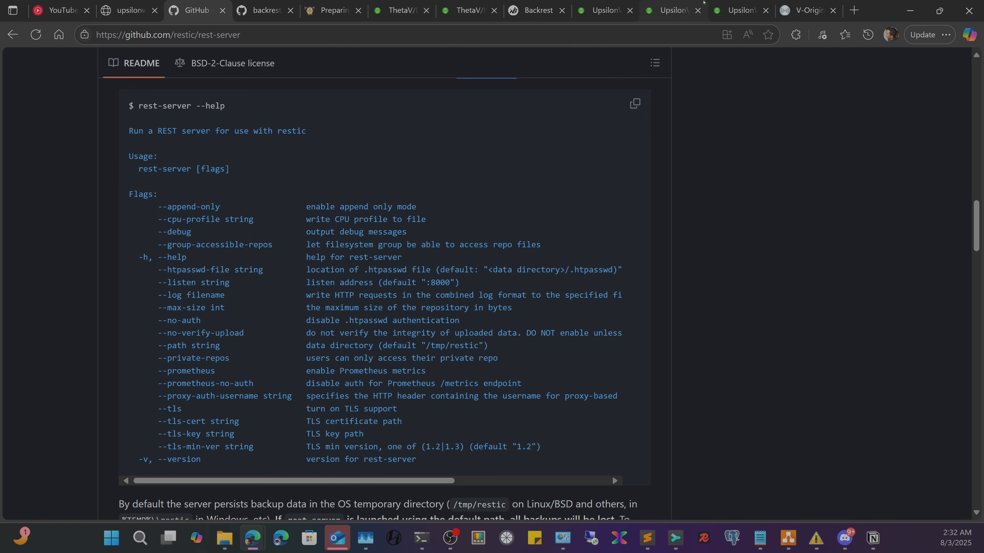
pyautogui.click(602, 10)
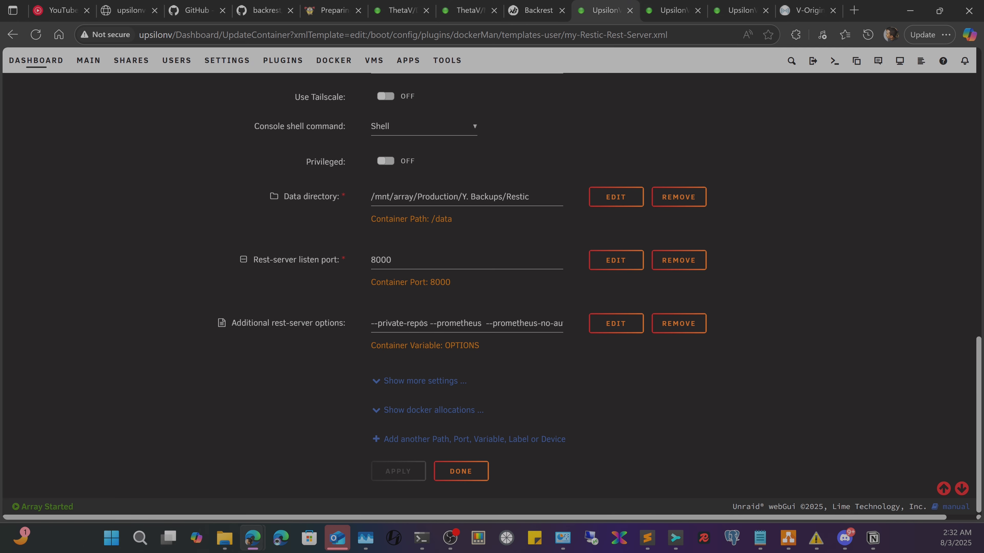
pyautogui.moveTo(428, 323); pyautogui.dragTo(321, 322)
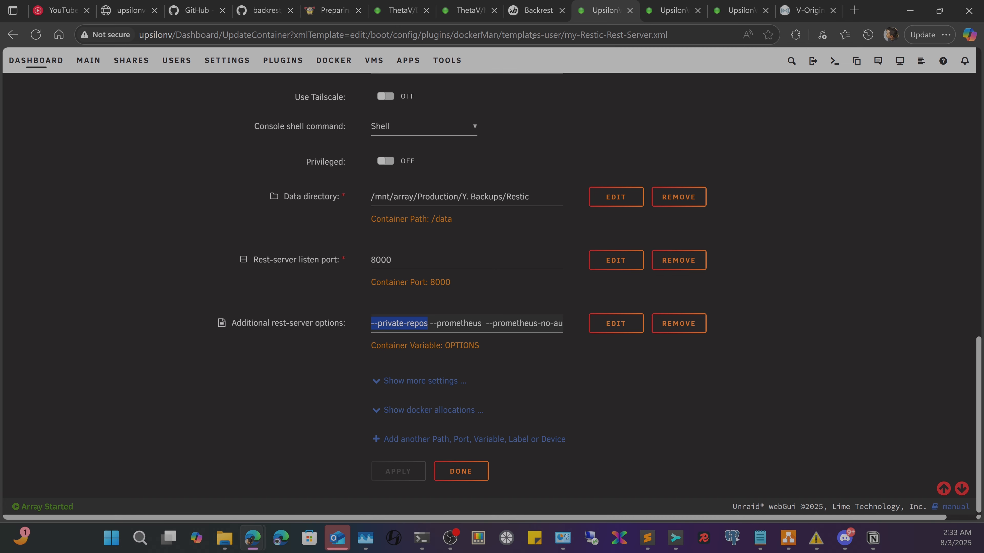
# - Look at the thetav host name in the ThetaV dashboard address, then close the Backrest page
pyautogui.click(411, 2)
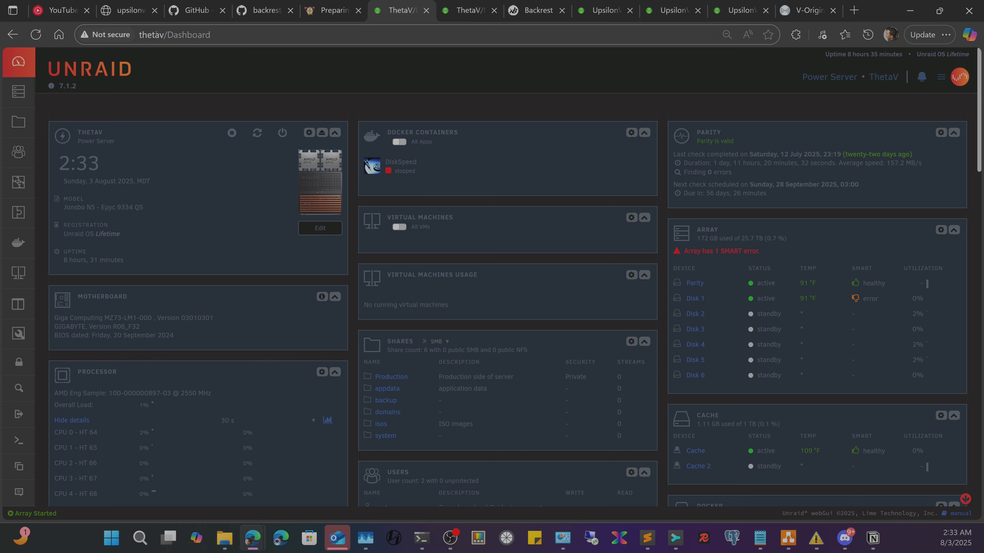
pyautogui.doubleClick(166, 36)
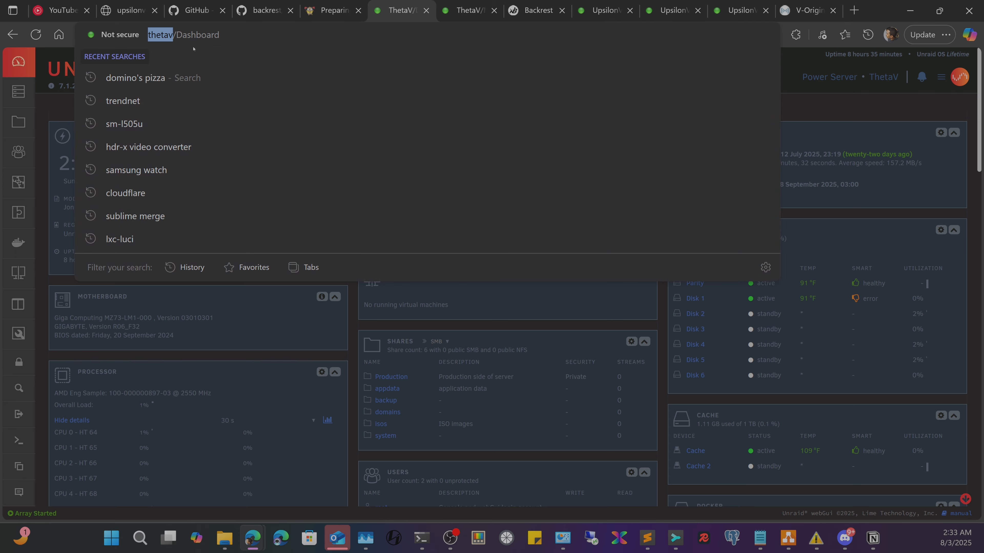
pyautogui.click(354, 342)
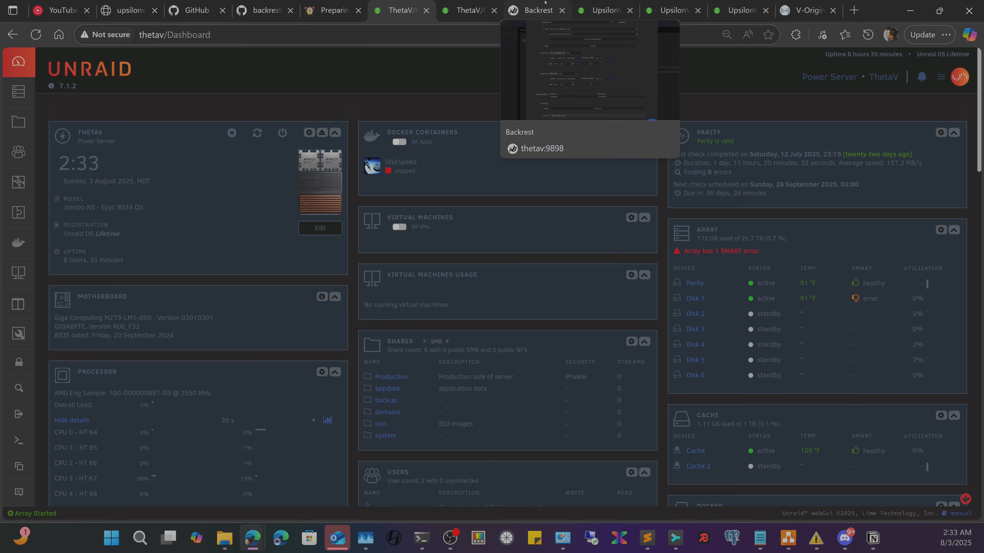
pyautogui.click(620, 3)
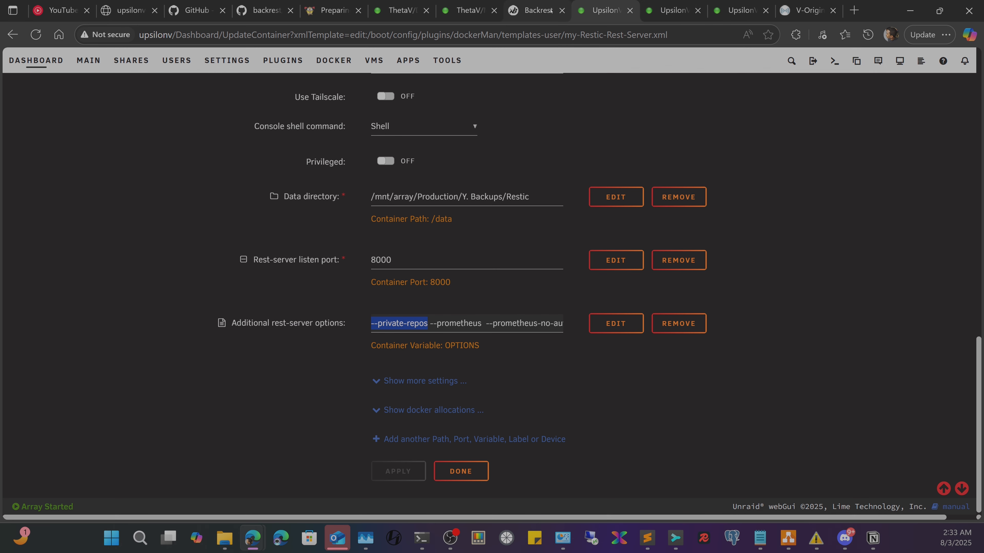
pyautogui.click(562, 10)
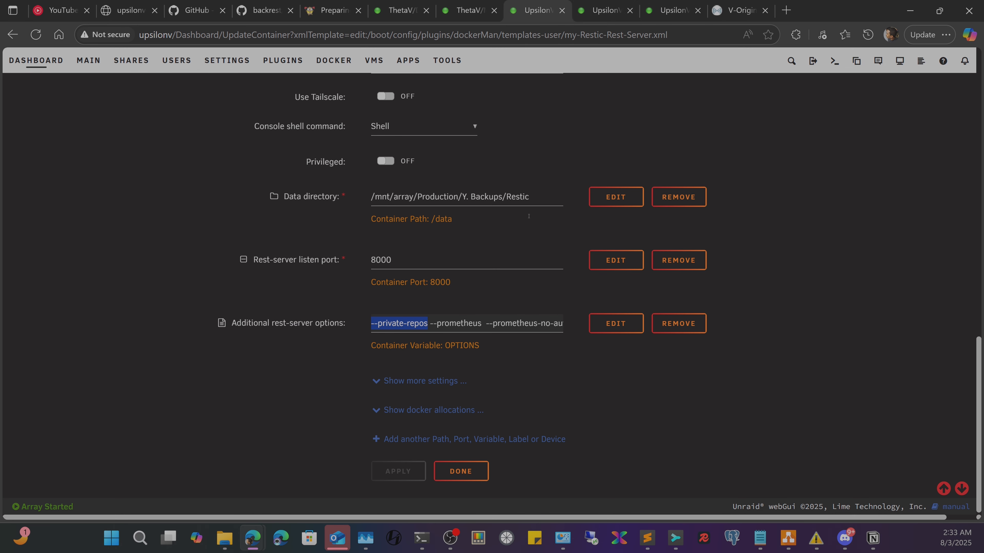
# - Review the --prometheus and --prometheus-no-auth flags in the additional rest-server options
pyautogui.moveTo(430, 324); pyautogui.dragTo(484, 327)
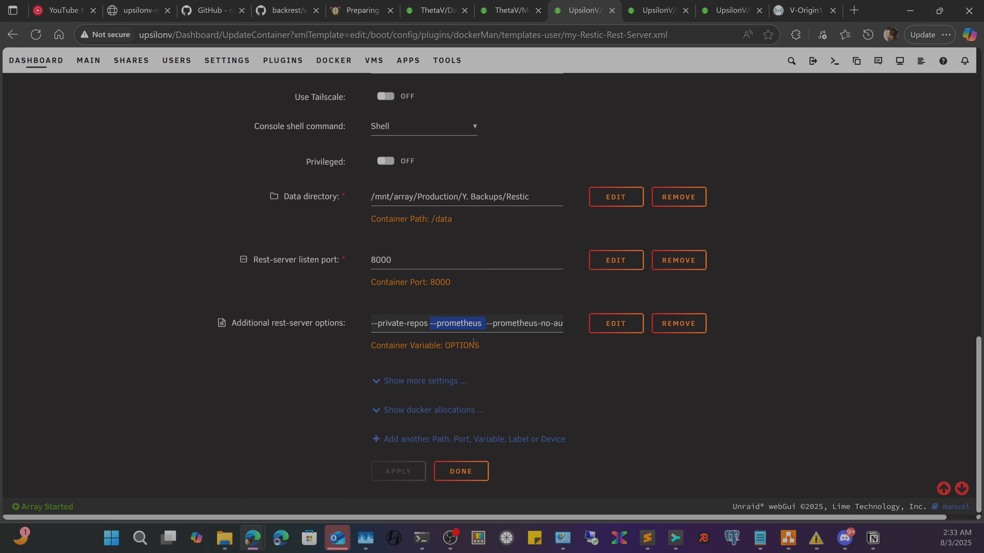
pyautogui.click(459, 323)
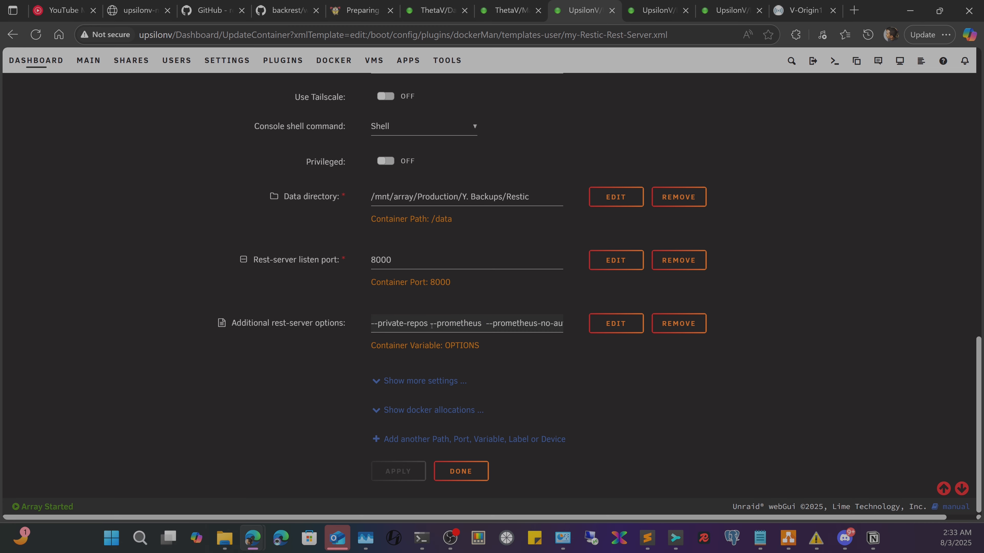
pyautogui.moveTo(431, 326); pyautogui.dragTo(522, 324)
pyautogui.click(533, 324)
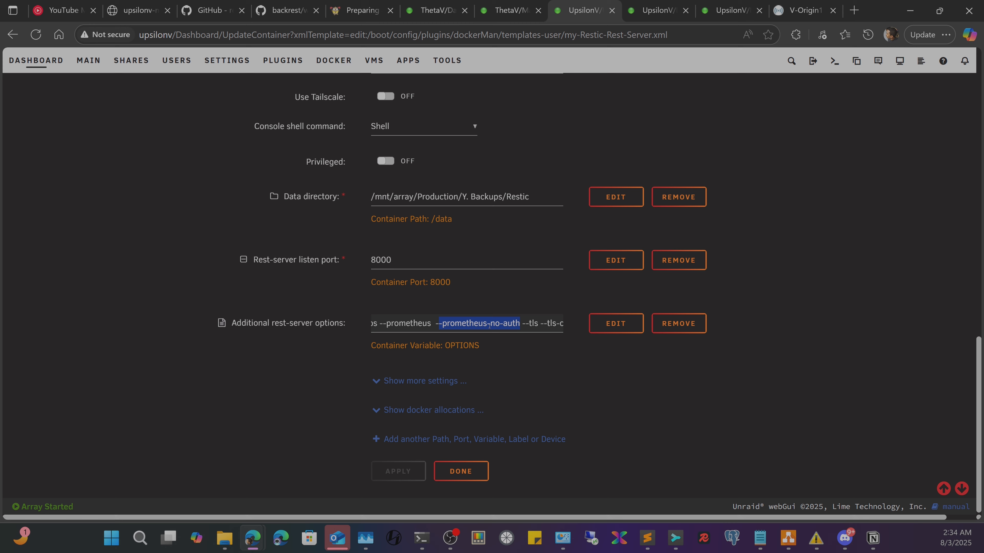
pyautogui.click(459, 321)
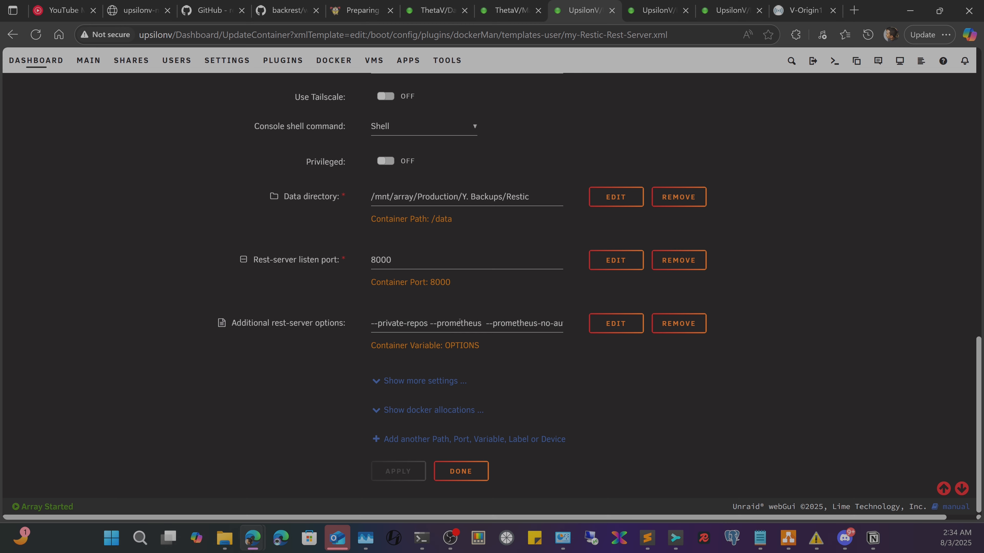
pyautogui.moveTo(493, 326); pyautogui.dragTo(539, 324)
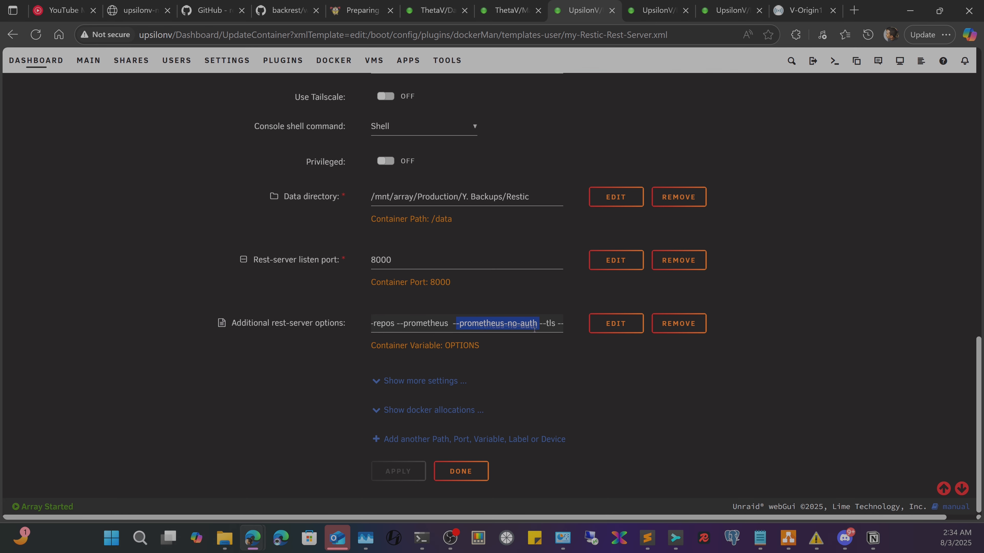
# - Step through the --tls-cert certificate options to the end, then open the restic REST Server docs
pyautogui.click(545, 324)
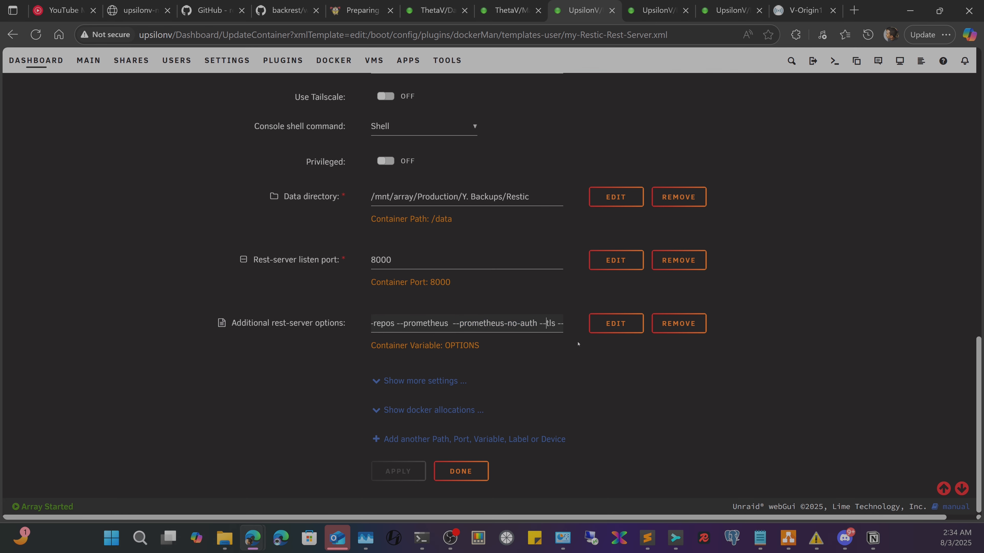
pyautogui.press('Right')
pyautogui.press('Right')
pyautogui.press('Right')
pyautogui.press('Right')
pyautogui.press('Right')
pyautogui.press('Right')
pyautogui.press('Right')
pyautogui.press('Right')
pyautogui.press('Right')
pyautogui.press('Right')
pyautogui.press('Right')
pyautogui.press('Right')
pyautogui.press('Right')
pyautogui.press('Right')
pyautogui.press('Right')
pyautogui.press('Right')
pyautogui.press('Right')
pyautogui.press('Right')
pyautogui.press('Right')
pyautogui.press('Right')
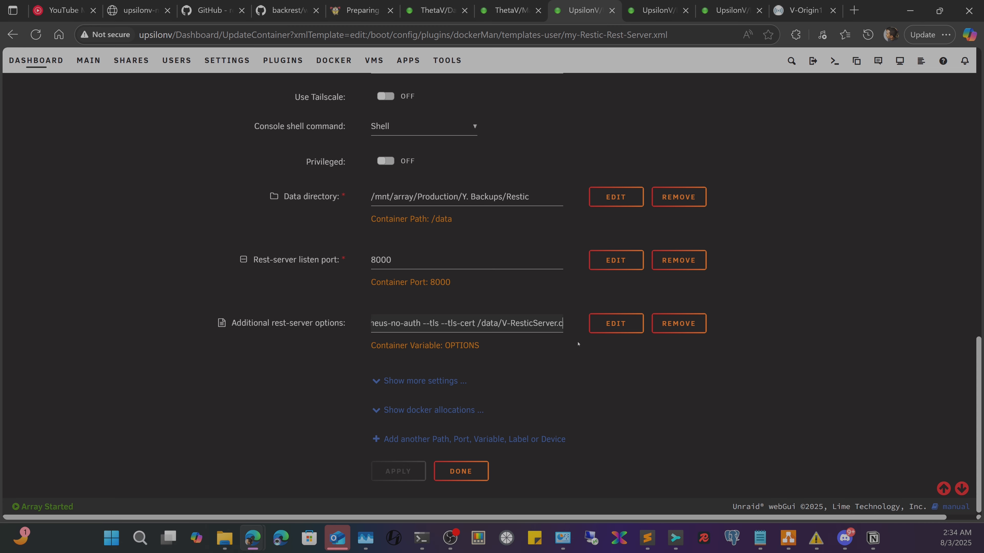
pyautogui.press('Right')
pyautogui.press('Right')
pyautogui.press('Left')
pyautogui.press('Left')
pyautogui.press('Left')
pyautogui.press('Left')
pyautogui.press('Left')
pyautogui.press('Left')
pyautogui.press('Left')
pyautogui.press('Left')
pyautogui.press('Left')
pyautogui.press('Left')
pyautogui.press('Left')
pyautogui.press('Left')
pyautogui.press('Left')
pyautogui.press('Left')
pyautogui.press('Left')
pyautogui.press('Left')
pyautogui.press('Left')
pyautogui.press('Left')
pyautogui.press('Left')
pyautogui.press('Left')
pyautogui.press('Left')
pyautogui.press('Left')
pyautogui.press('Left')
pyautogui.press('Left')
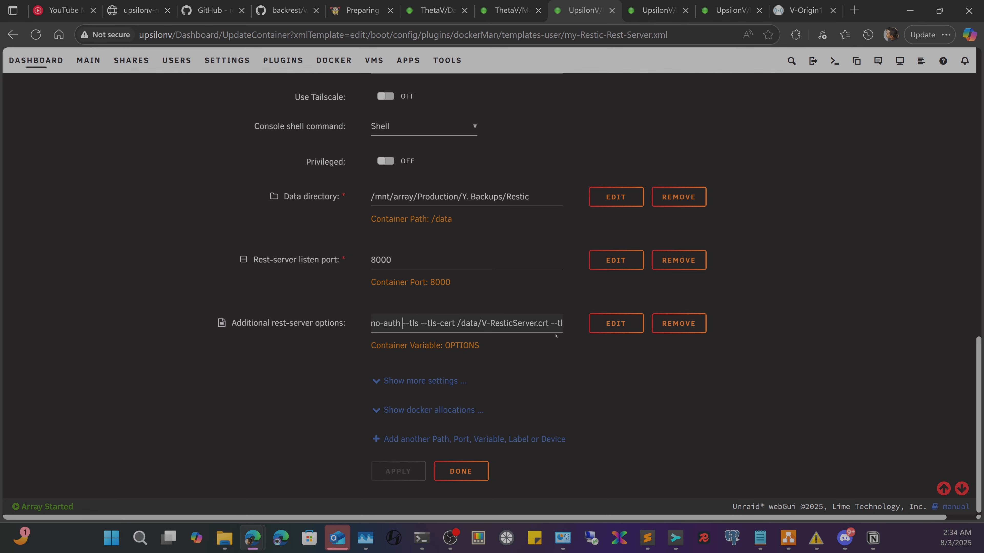
pyautogui.press('End')
pyautogui.click(334, 6)
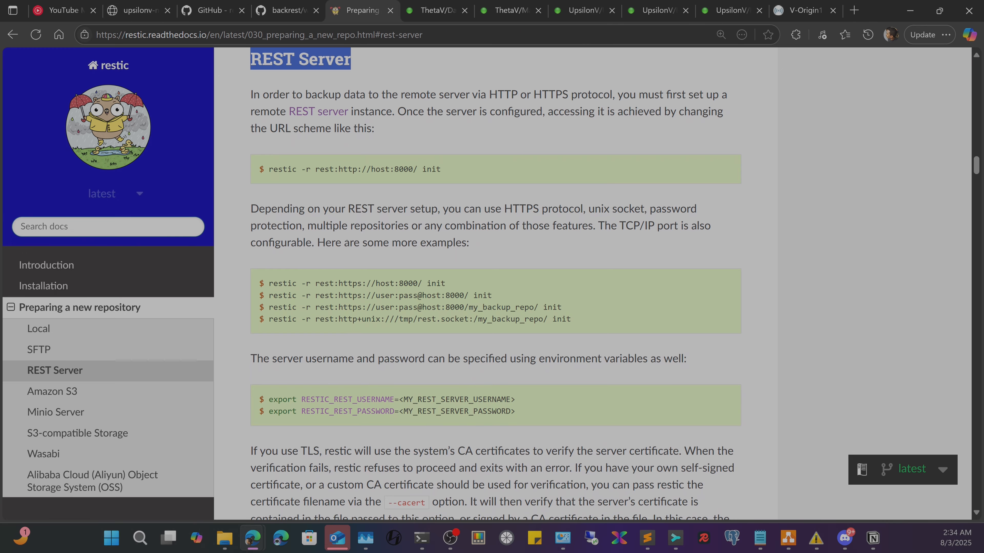
# - Look up --insecure-no-password under 'Repositories with empty password', then return to the UpsilonV container settings
pyautogui.scroll(-6, 82, 388)
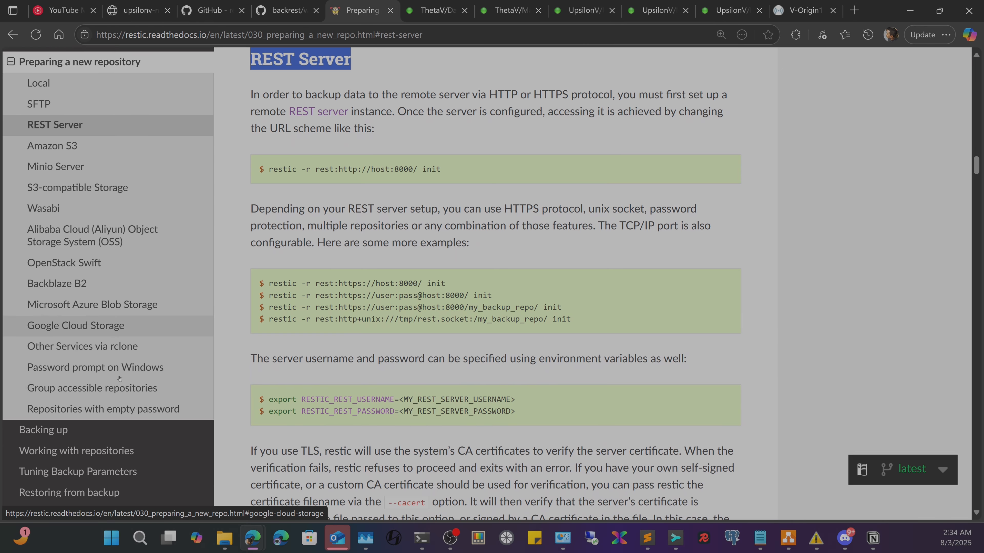
pyautogui.click(82, 400)
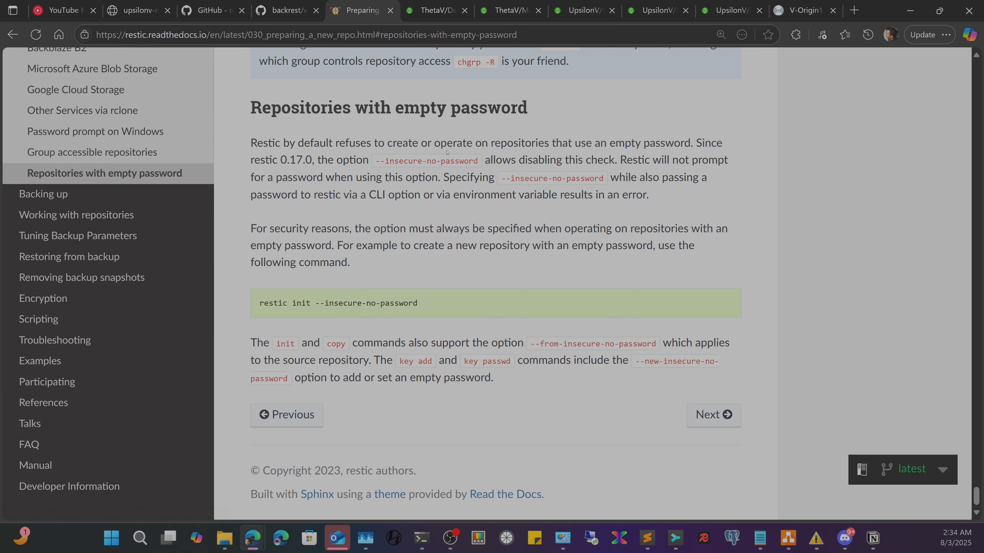
pyautogui.moveTo(377, 157); pyautogui.dragTo(478, 160)
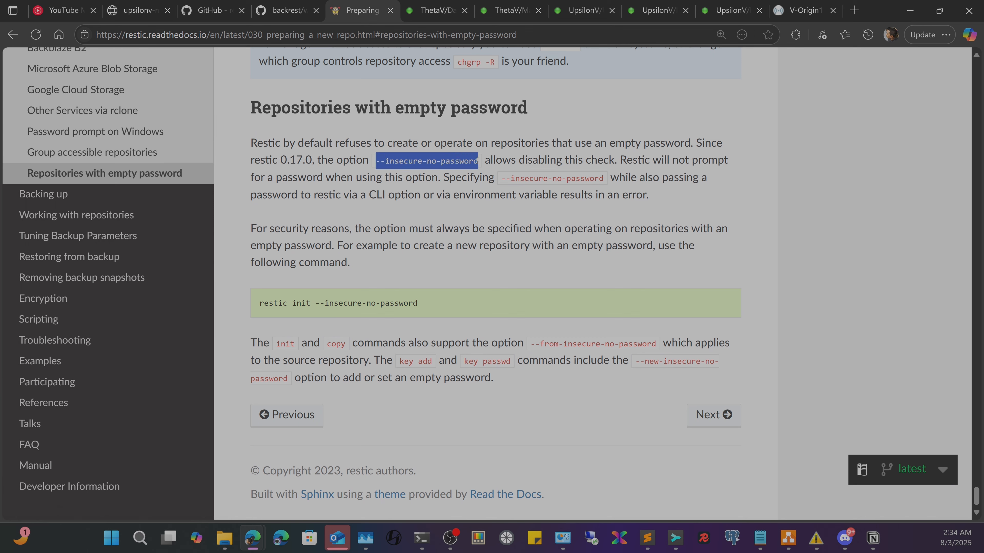
pyautogui.scroll(6, 58, 197)
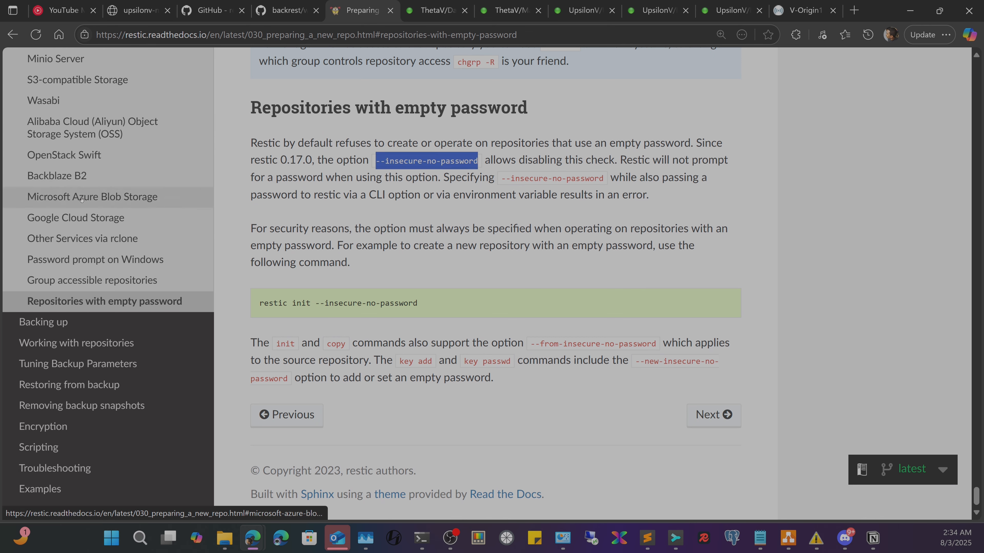
pyautogui.click(54, 144)
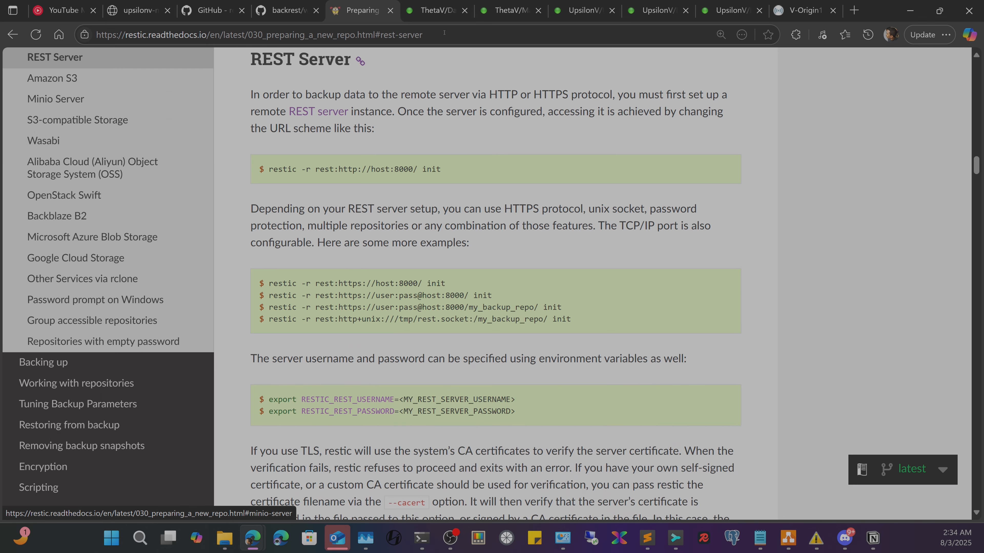
pyautogui.click(505, 2)
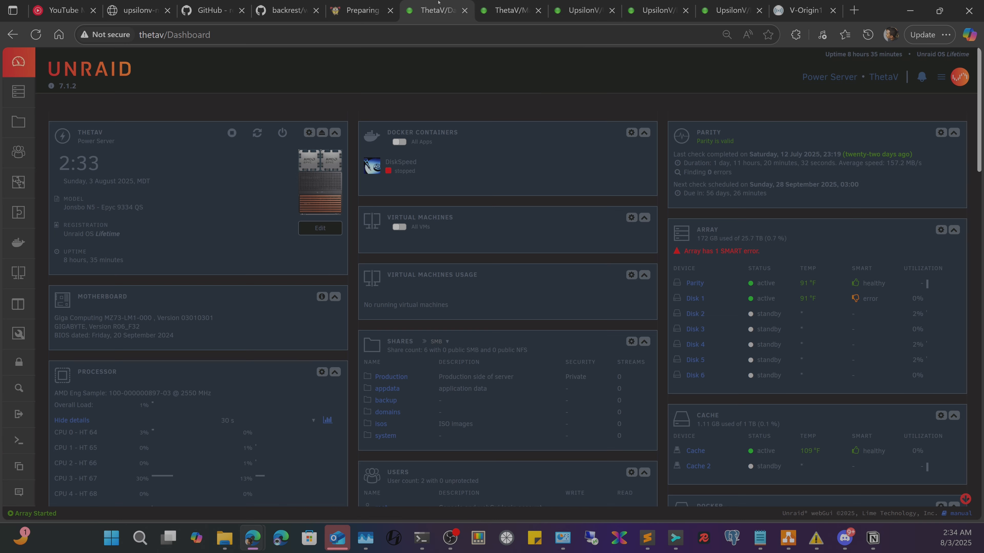
pyautogui.click(567, 12)
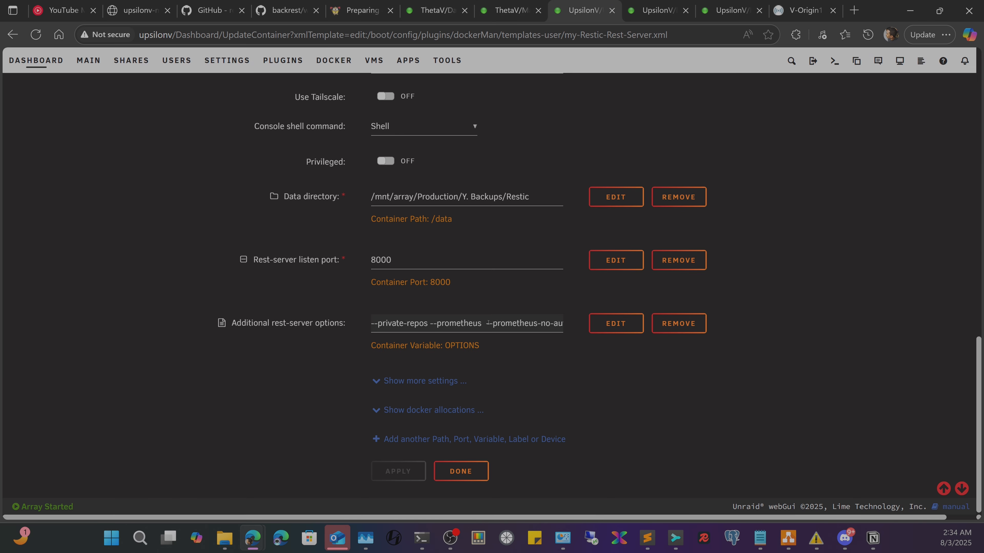
pyautogui.moveTo(509, 327); pyautogui.dragTo(413, 326)
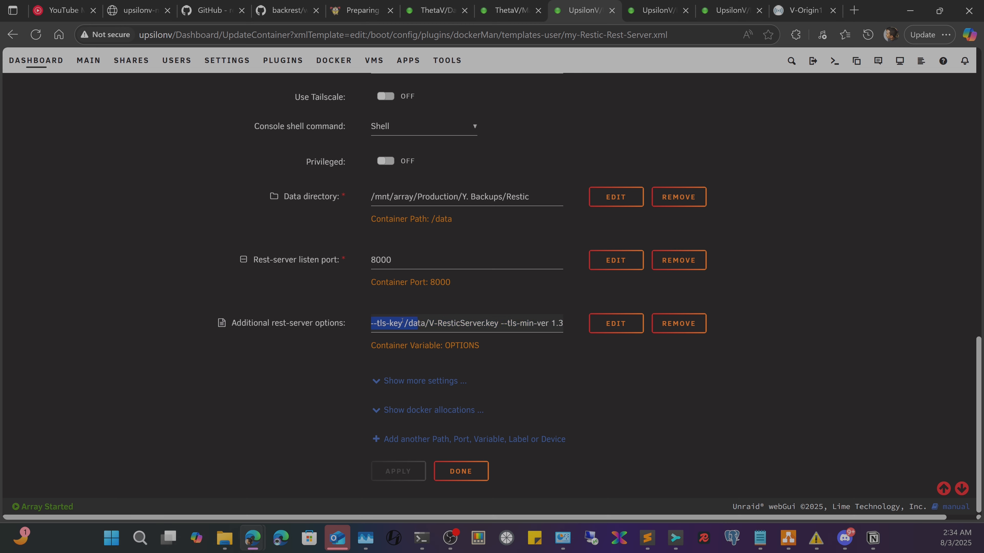
pyautogui.click(434, 323)
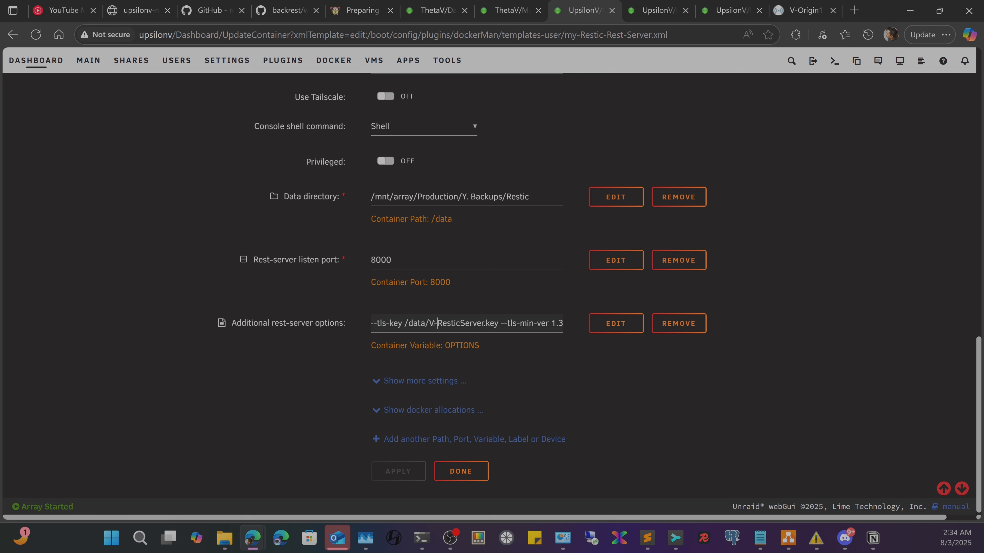
pyautogui.press('Left')
pyautogui.press('Left')
pyautogui.press('Left')
pyautogui.press('Left')
pyautogui.press('Left')
pyautogui.press('Left')
pyautogui.press('Left')
pyautogui.press('Left')
pyautogui.press('Left')
pyautogui.press('Left')
pyautogui.press('Left')
pyautogui.press('Left')
pyautogui.press('Left')
pyautogui.press('Left')
pyautogui.press('Left')
pyautogui.press('Left')
pyautogui.press('Left')
pyautogui.press('Left')
pyautogui.press('Left')
pyautogui.press('Left')
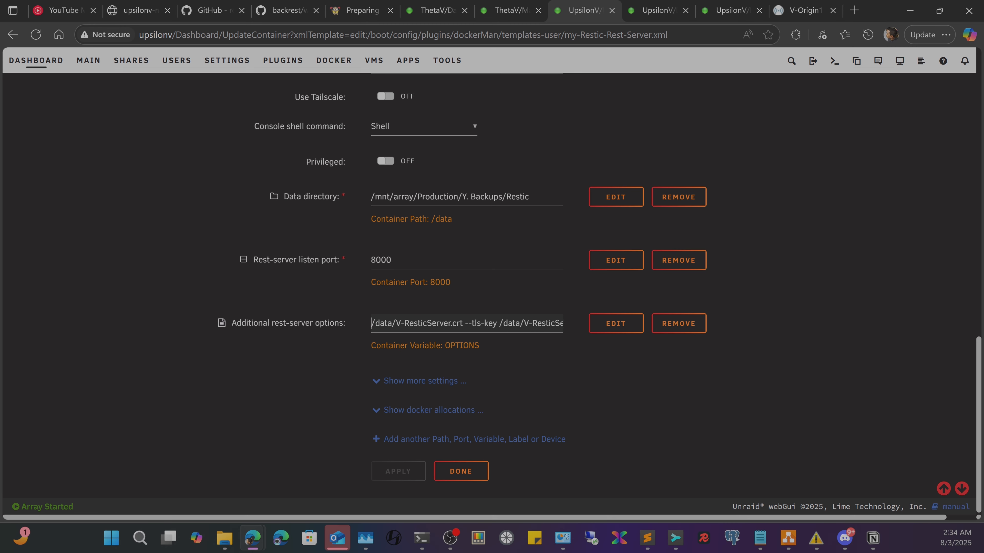
pyautogui.press('Left')
pyautogui.press('Left')
pyautogui.press('Left')
pyautogui.press('Left')
pyautogui.press('Left')
pyautogui.press('Left')
pyautogui.press('Left')
pyautogui.press('Left')
pyautogui.press('Left')
pyautogui.press('Left')
pyautogui.press('Left')
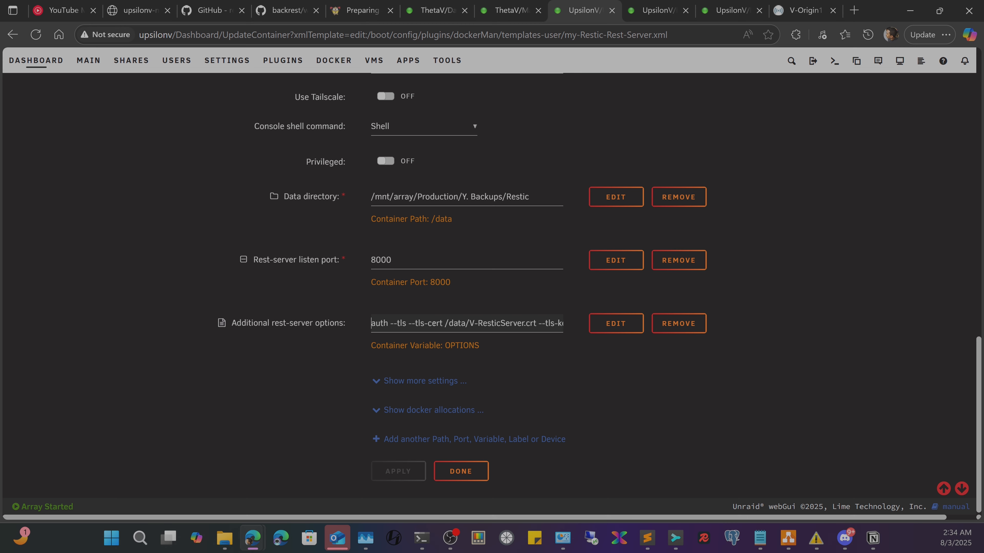
pyautogui.press('Right')
pyautogui.press('Right')
pyautogui.press('Right')
pyautogui.press('Right')
pyautogui.press('Right')
pyautogui.press('Right')
pyautogui.press('Right')
pyautogui.press('Right')
pyautogui.press('Right')
pyautogui.press('Right')
pyautogui.press('Right')
pyautogui.press('Right')
pyautogui.press('Right')
pyautogui.press('Right')
pyautogui.press('Right')
pyautogui.press('Right')
pyautogui.press('Right')
pyautogui.press('Right')
pyautogui.press('Right')
pyautogui.press('Right')
pyautogui.press('Right')
pyautogui.press('Right')
pyautogui.press('Right')
pyautogui.press('Right')
pyautogui.scroll(2, 476, 347)
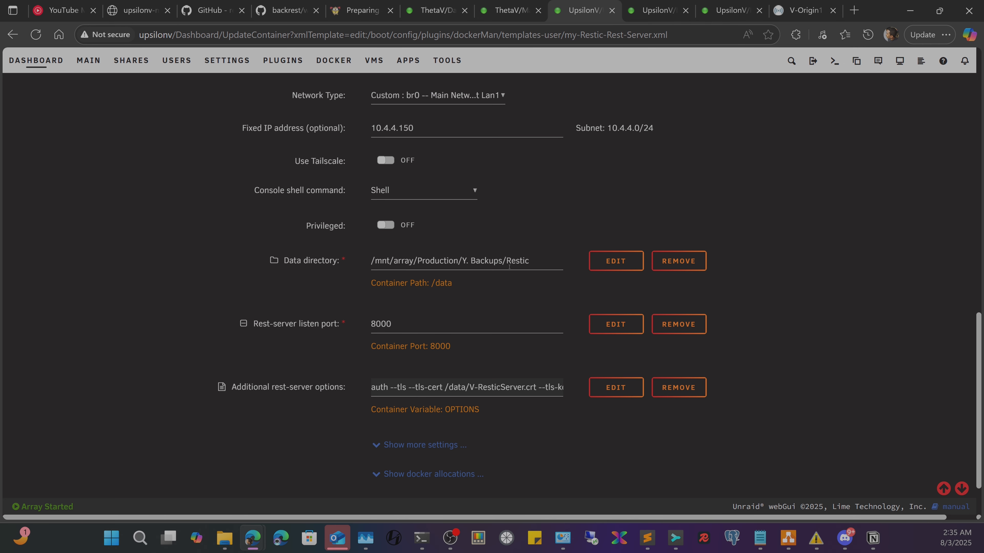
pyautogui.click(539, 259)
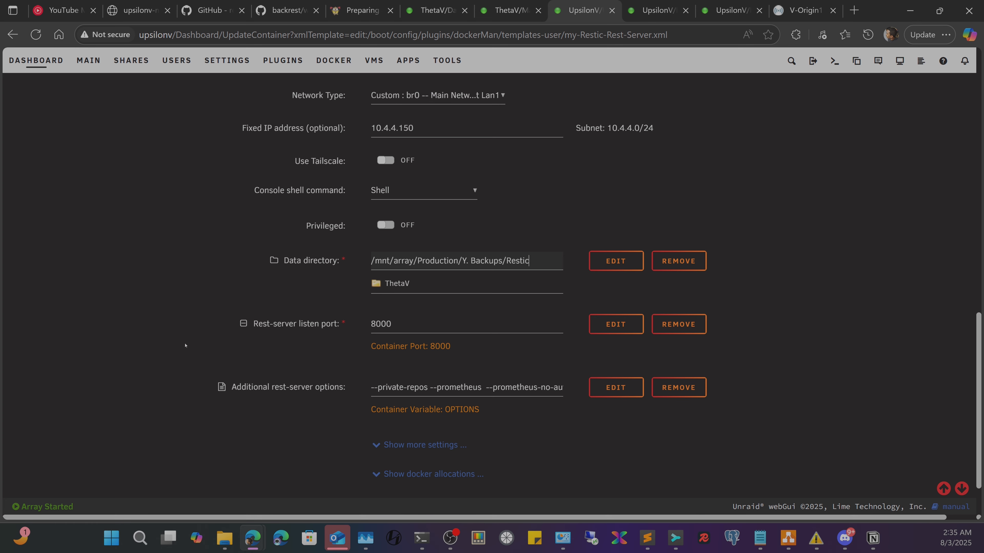
pyautogui.click(417, 302)
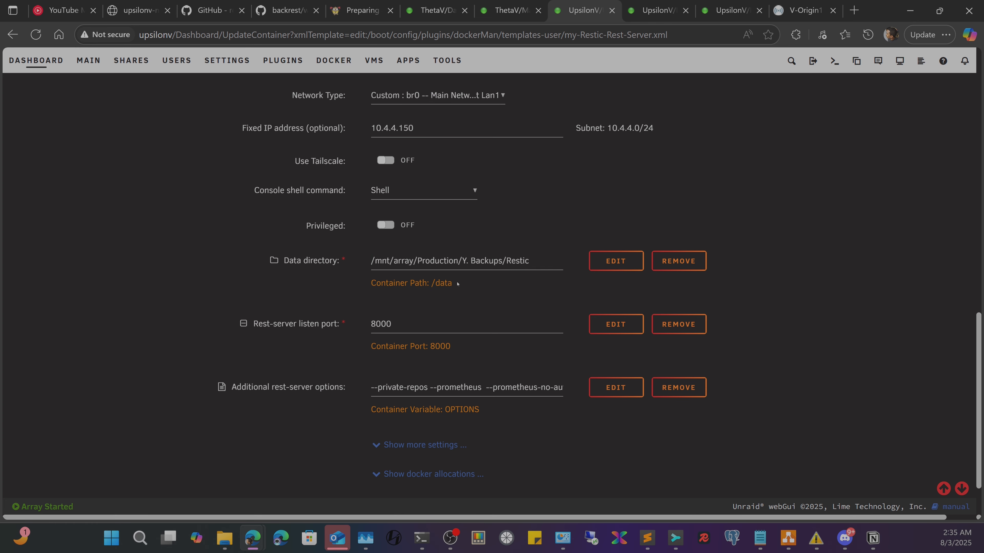
pyautogui.moveTo(457, 284)
pyautogui.mouseDown()
pyautogui.moveTo(373, 284)
pyautogui.moveTo(448, 285)
pyautogui.mouseUp()
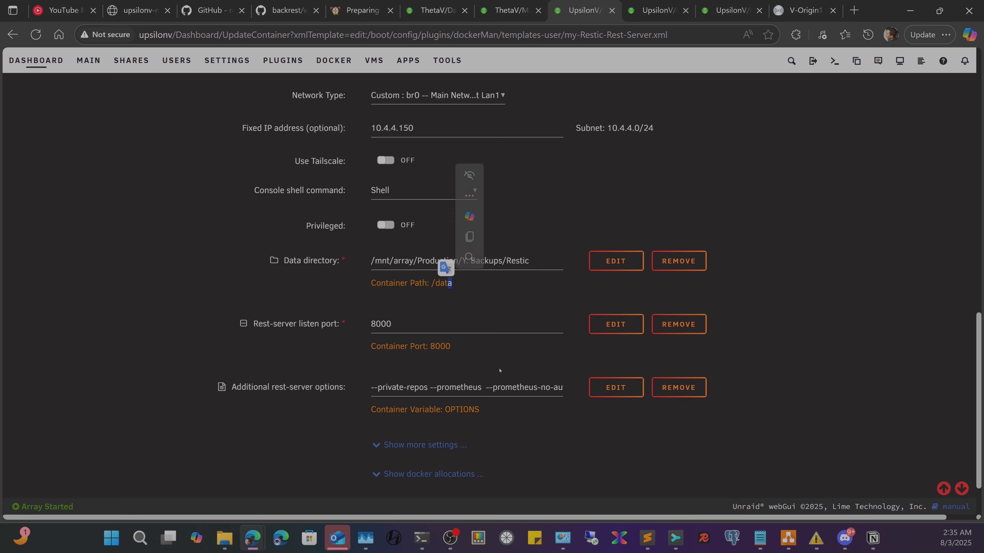
pyautogui.moveTo(493, 387); pyautogui.dragTo(552, 387)
pyautogui.press('End')
pyautogui.press('Left')
pyautogui.press('Left')
pyautogui.press('Left')
pyautogui.press('Left')
pyautogui.press('Left')
pyautogui.press('Left')
pyautogui.press('Left')
pyautogui.press('Left')
pyautogui.press('Left')
pyautogui.press('Left')
pyautogui.press('Left')
pyautogui.press('Left')
pyautogui.press('Left')
pyautogui.press('Left')
pyautogui.press('Left')
pyautogui.press('Left')
pyautogui.press('Left')
pyautogui.press('Left')
pyautogui.press('Left')
pyautogui.press('Left')
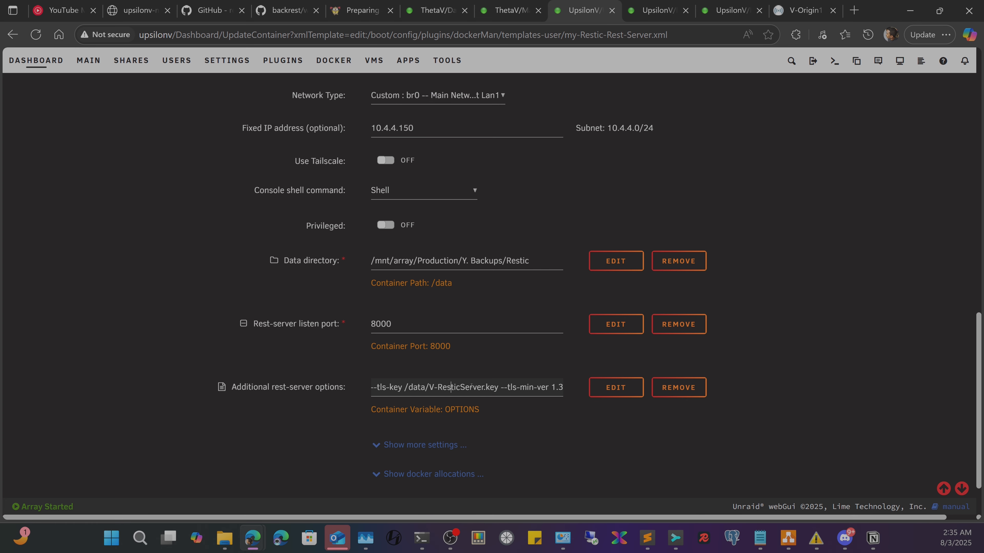
pyautogui.moveTo(503, 387); pyautogui.dragTo(615, 387)
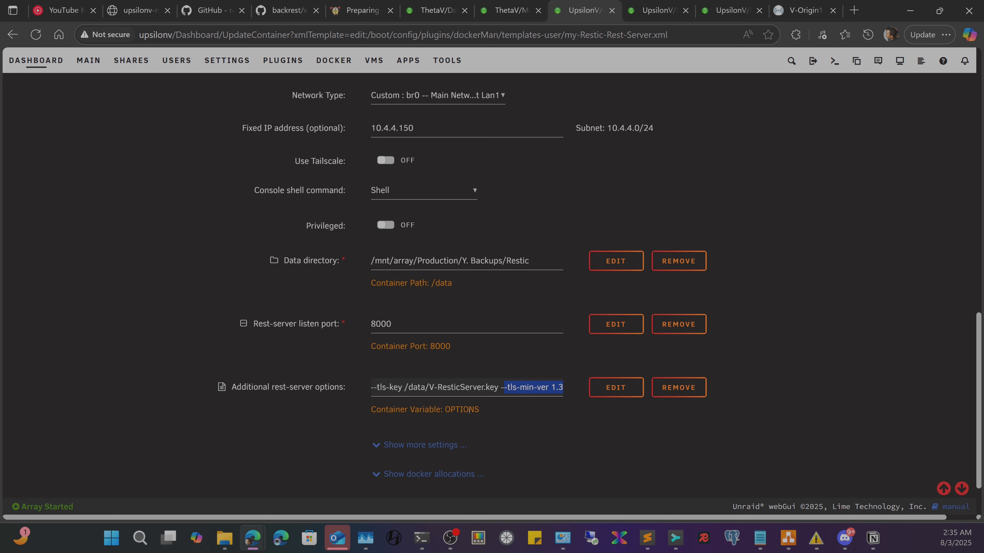
pyautogui.scroll(-2, 469, 410)
pyautogui.click(416, 376)
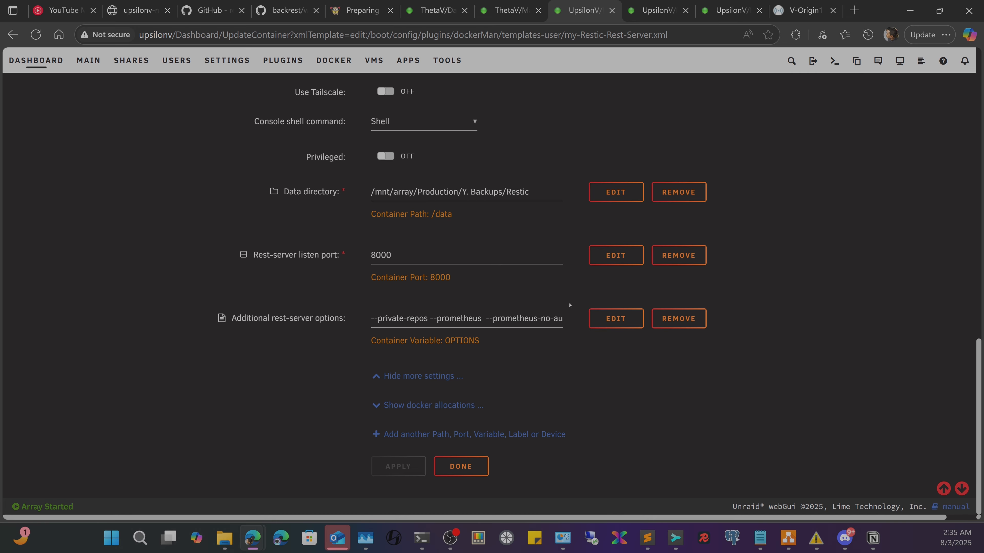
pyautogui.scroll(10, 431, 397)
pyautogui.scroll(-10, 462, 365)
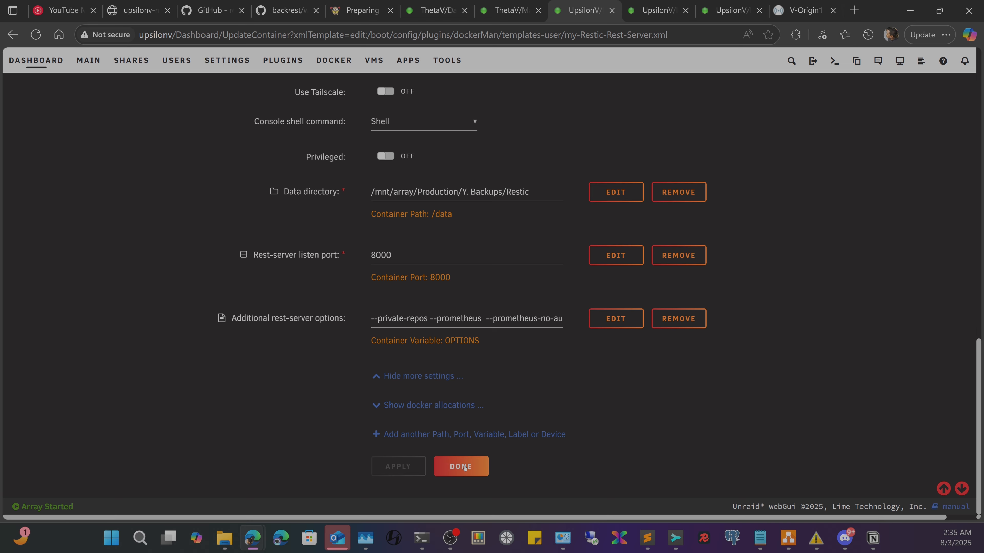
# - Check the Restic-Rest-Server container logs from the dashboard, close them, and reopen its actions menu
pyautogui.click(465, 468)
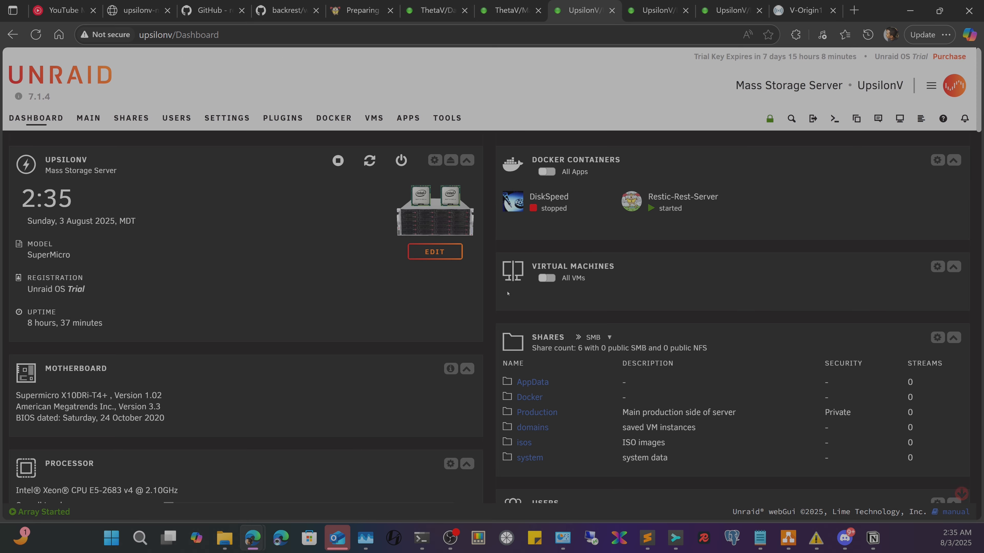
pyautogui.click(631, 201)
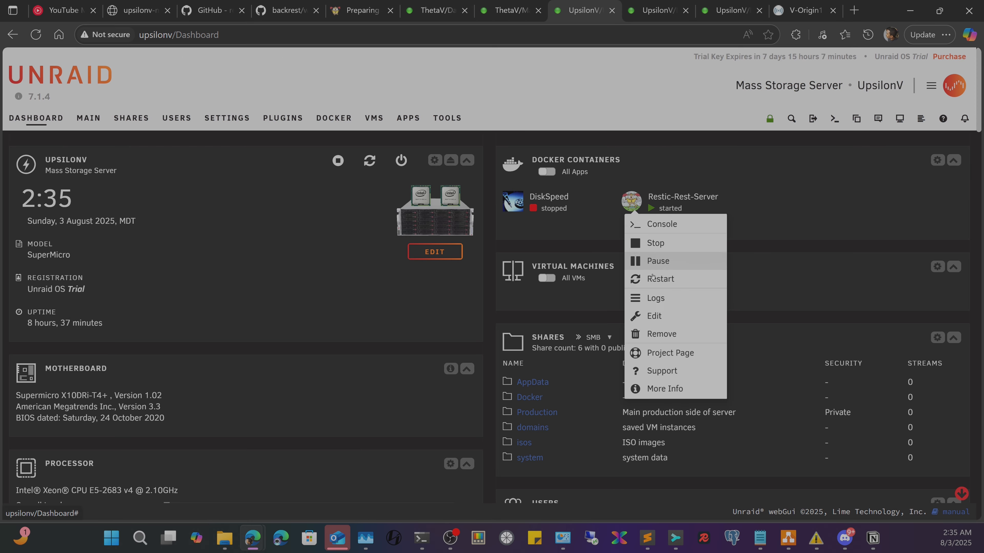
pyautogui.click(658, 301)
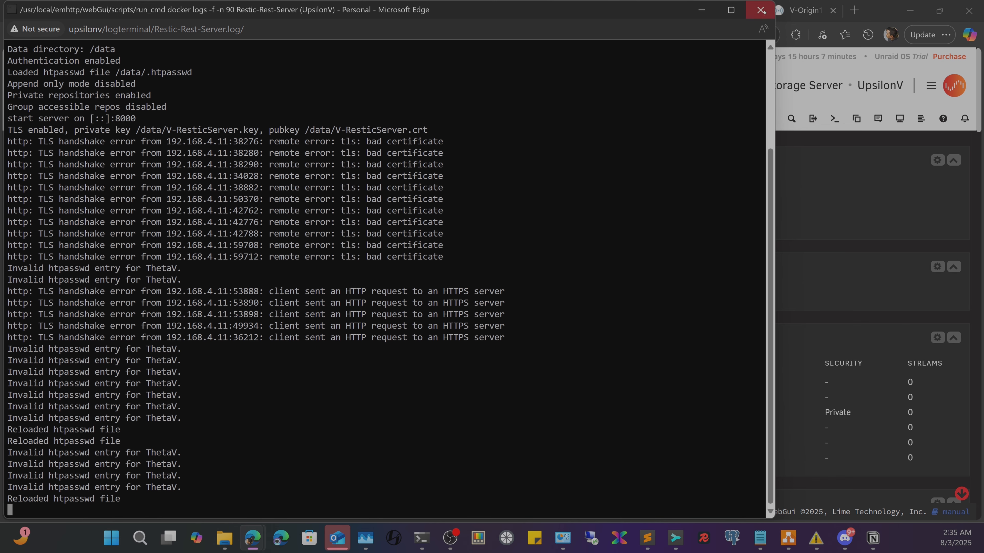
pyautogui.click(760, 11)
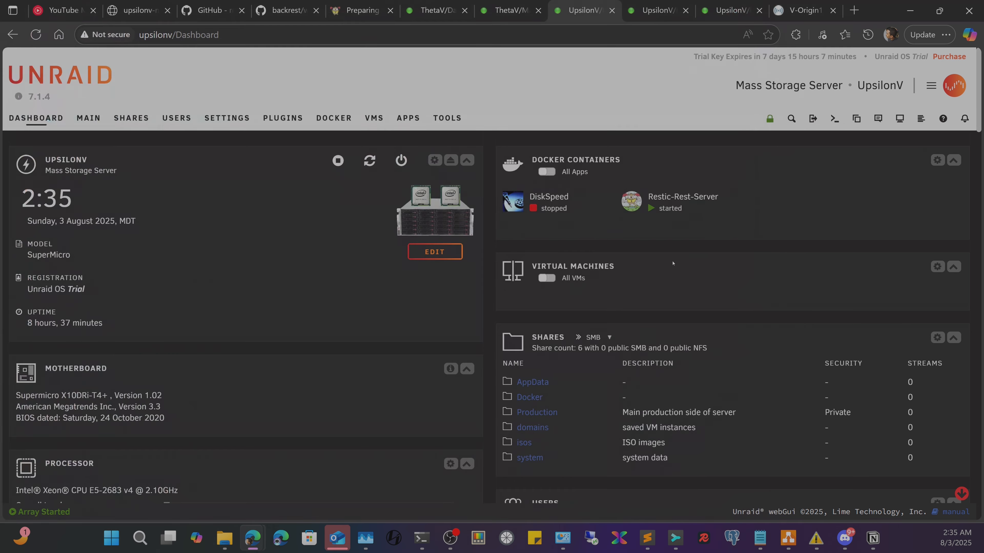
pyautogui.click(626, 205)
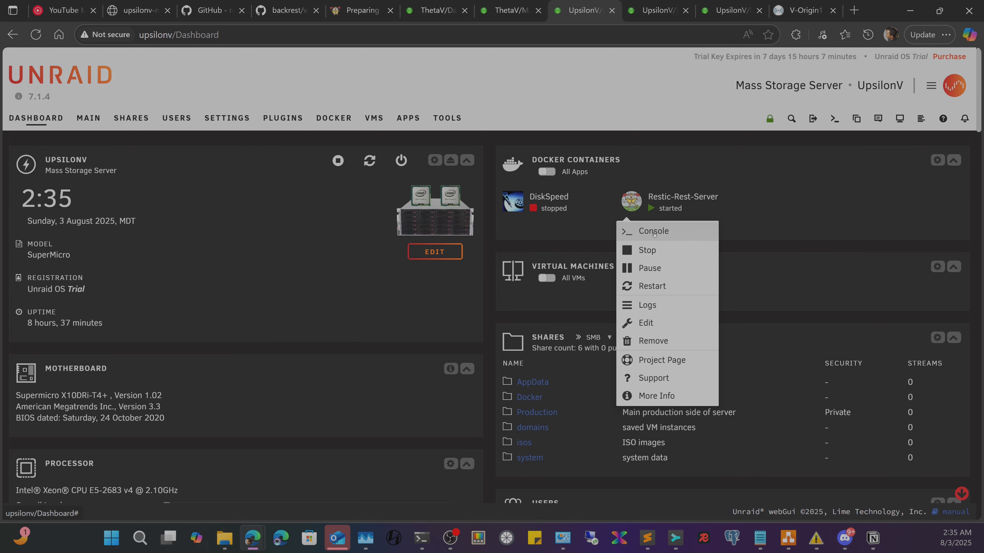
# - Open a Restic-Rest-Server console, remove /data/ThetaV, copy the .htpasswd file name, then view the GitHub README
pyautogui.click(653, 231)
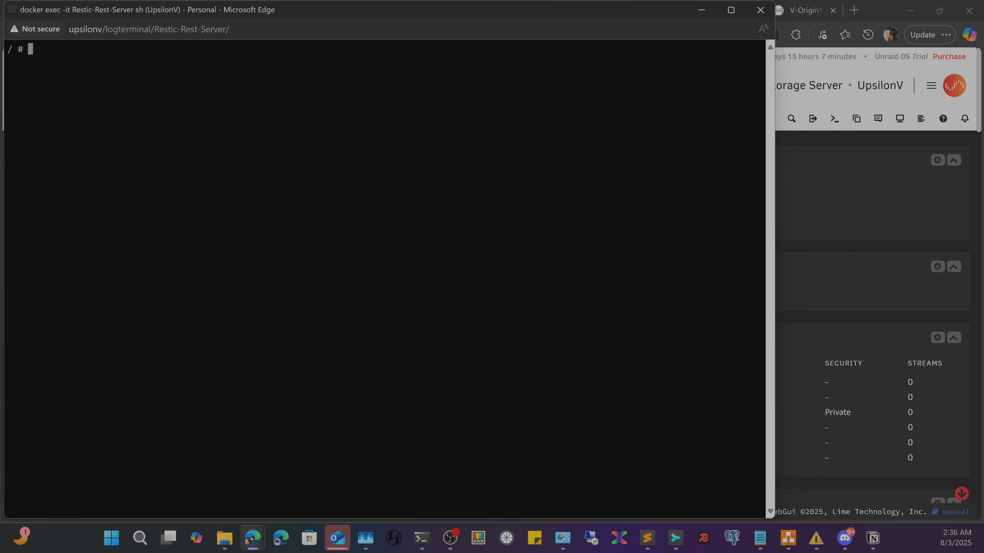
pyautogui.moveTo(252, 538)
pyautogui.moveTo(777, 94); pyautogui.dragTo(581, 96)
pyautogui.moveTo(334, 14); pyautogui.dragTo(392, 164)
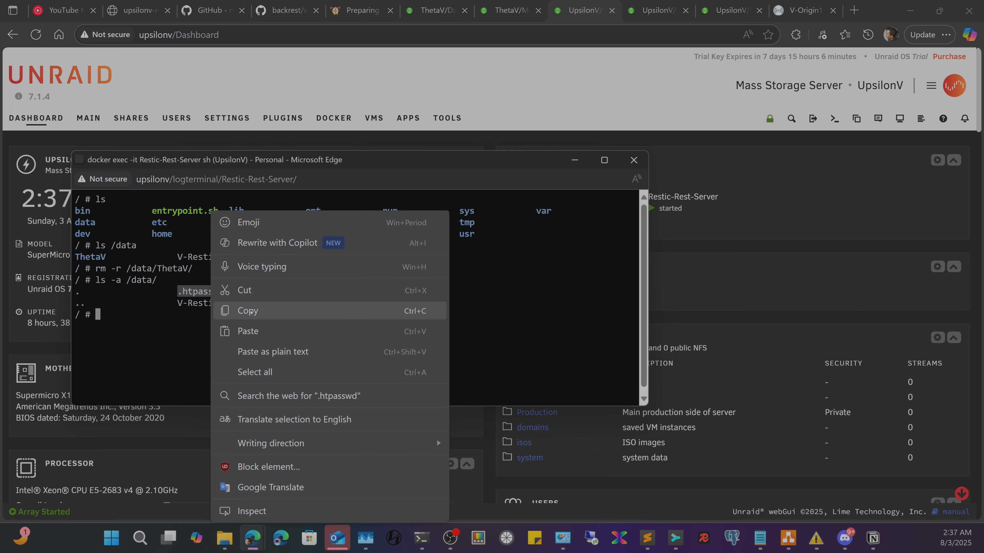
pyautogui.click(251, 312)
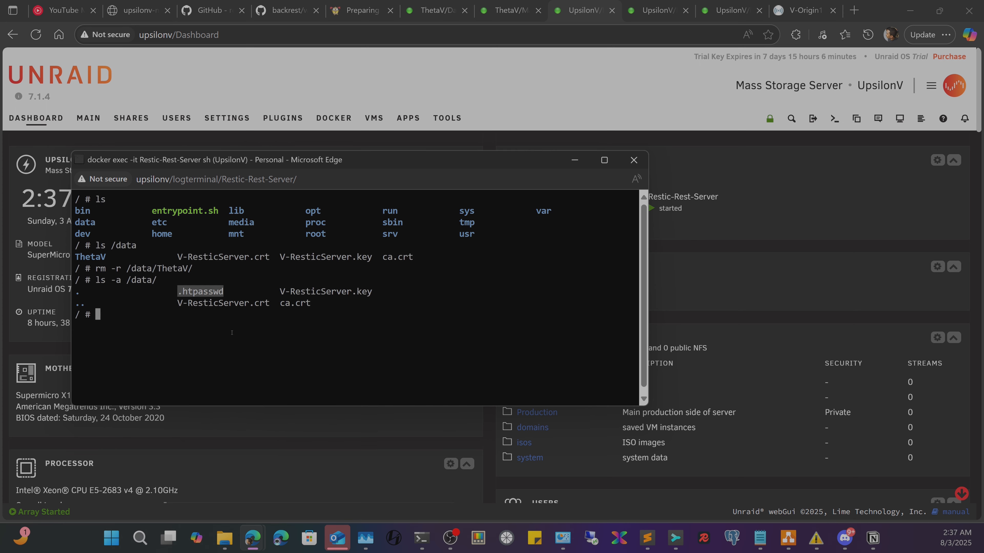
pyautogui.click(227, 2)
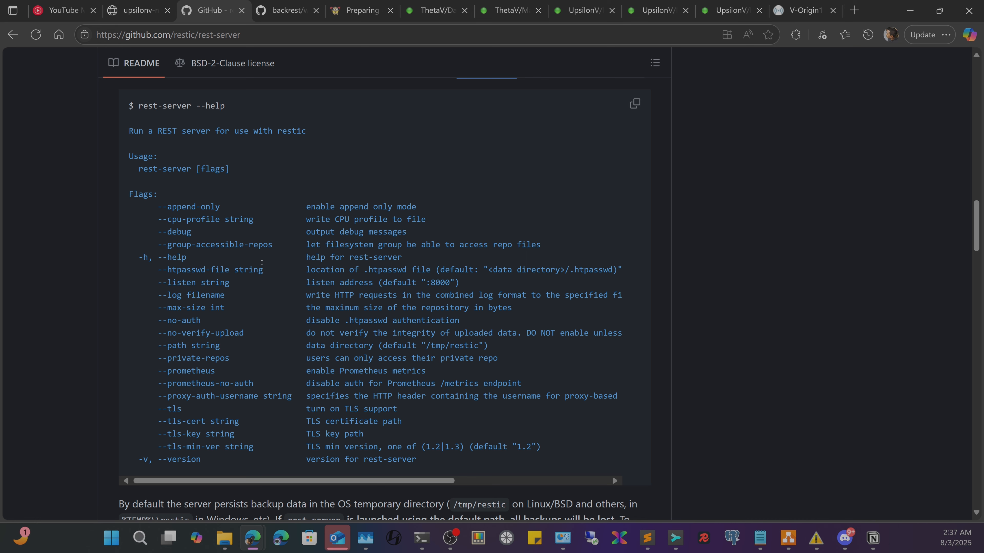
# - Highlight 'htpasswd' in the README's --htpasswd-file flag, then bring the UpsilonV terminal forward
pyautogui.moveTo(177, 270)
pyautogui.mouseDown()
pyautogui.moveTo(240, 270)
pyautogui.moveTo(186, 269)
pyautogui.mouseUp()
pyautogui.doubleClick(183, 270)
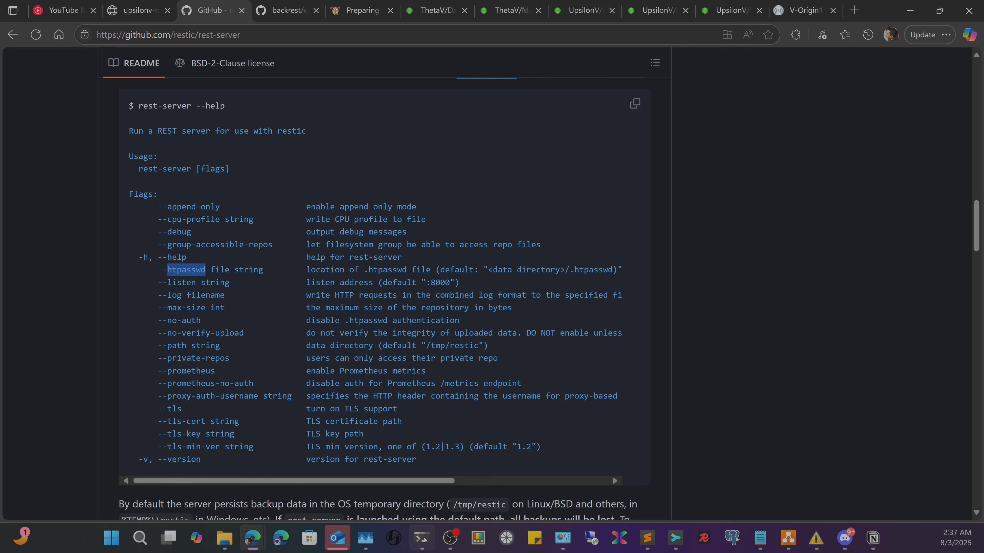
pyautogui.click(421, 538)
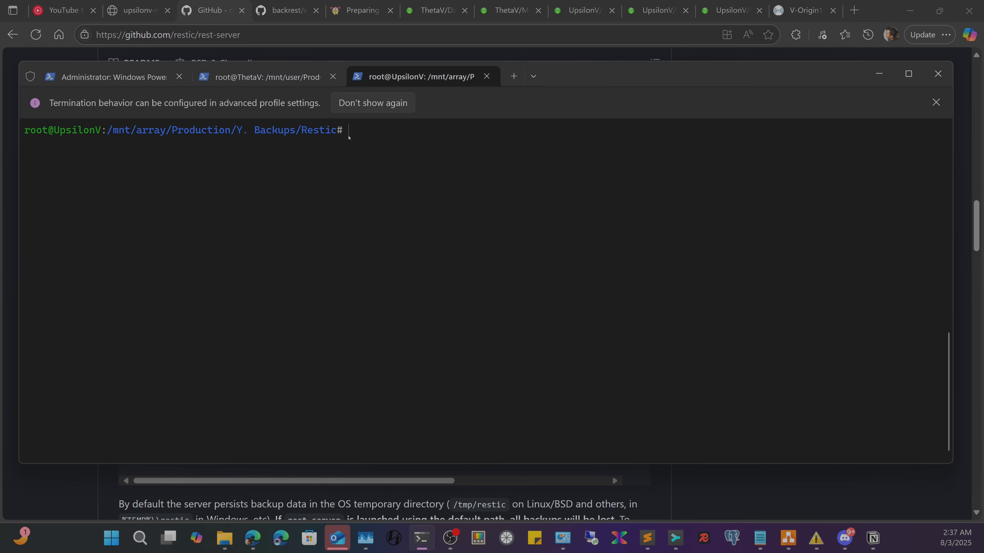
# - In the container console, run less .htpasswd
pyautogui.click(254, 538)
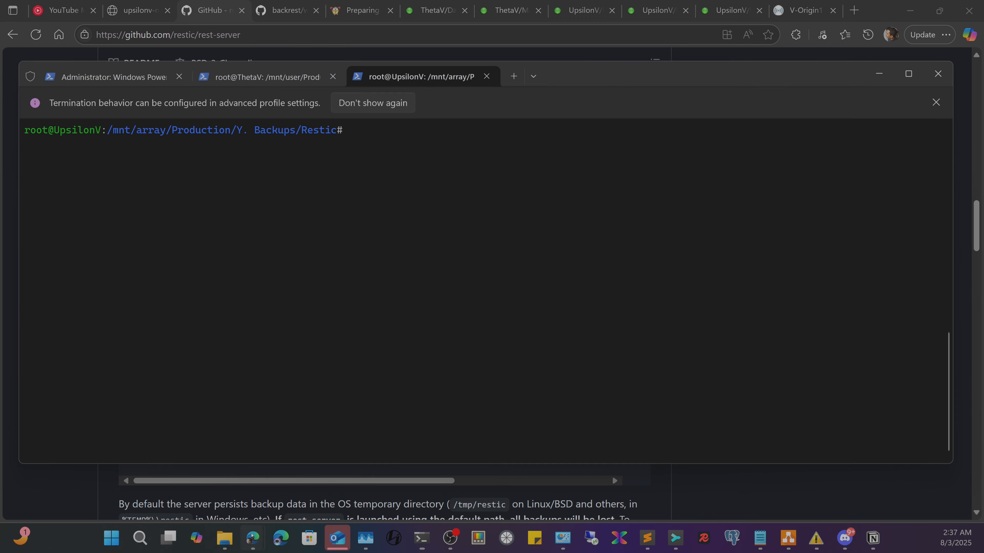
pyautogui.click(321, 475)
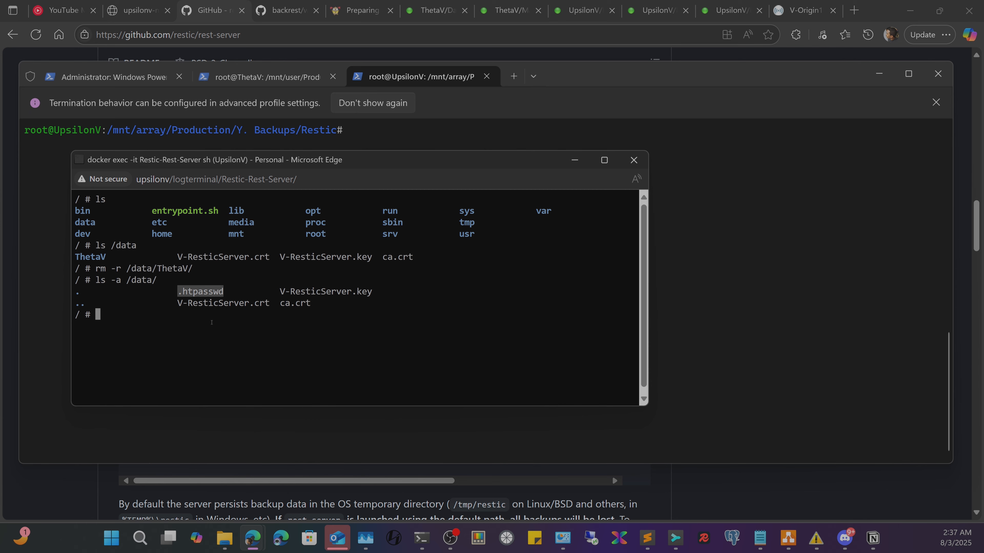
pyautogui.write('less')
pyautogui.rightClick(212, 323)
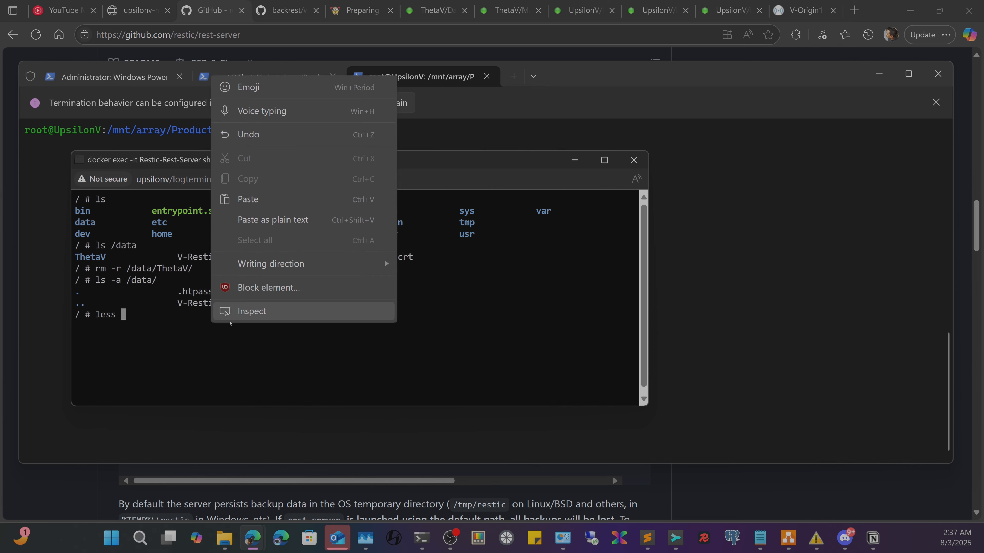
pyautogui.click(261, 220)
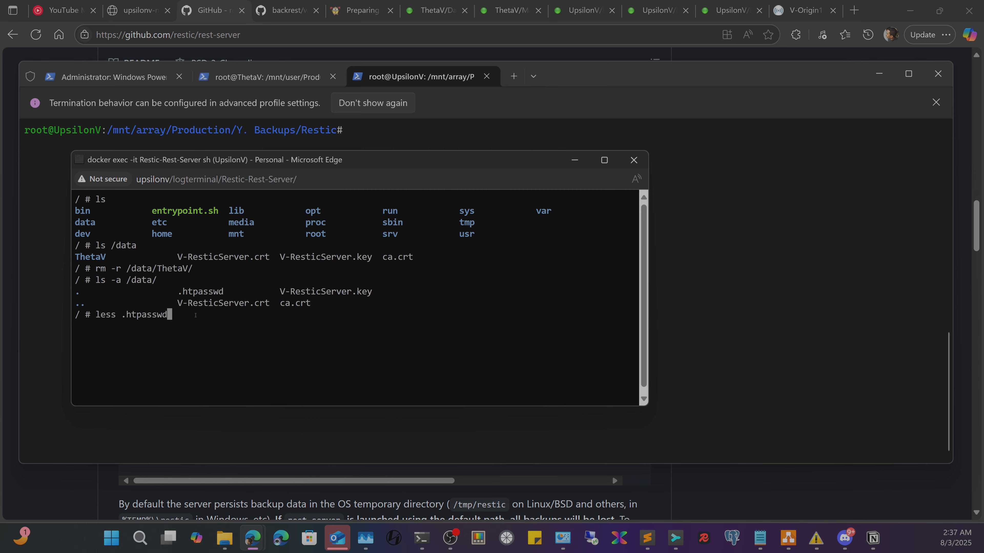
pyautogui.press('Return')
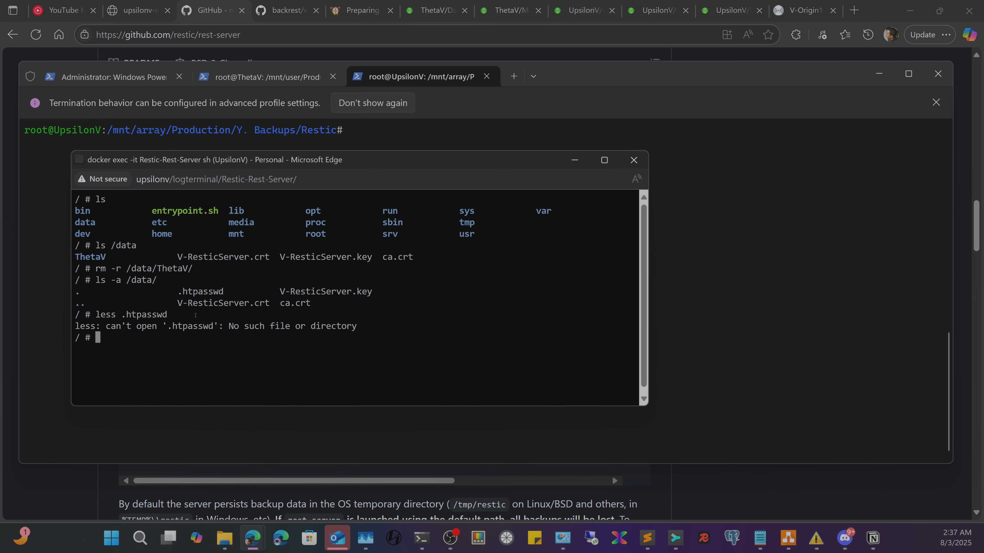
# - Rerun it as less /data/.htpasswd, inspect the OmicronV and ThetaV hashes, then quit the pager
pyautogui.press('Up')
pyautogui.press('Left')
pyautogui.press('Left')
pyautogui.press('Left')
pyautogui.press('Left')
pyautogui.press('Left')
pyautogui.press('Left')
pyautogui.press('Left')
pyautogui.press('Left')
pyautogui.press('Left')
pyautogui.write('/data/')
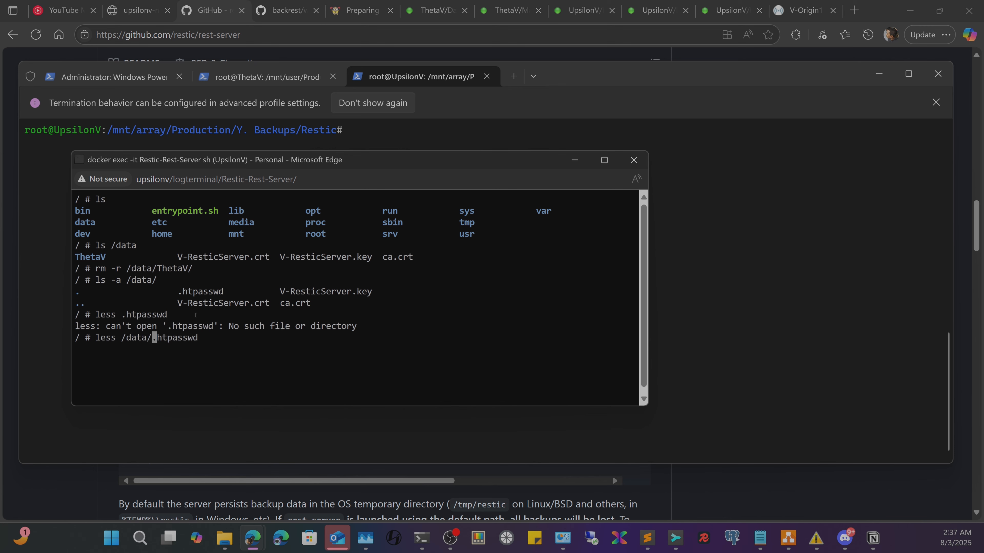
pyautogui.press('Return')
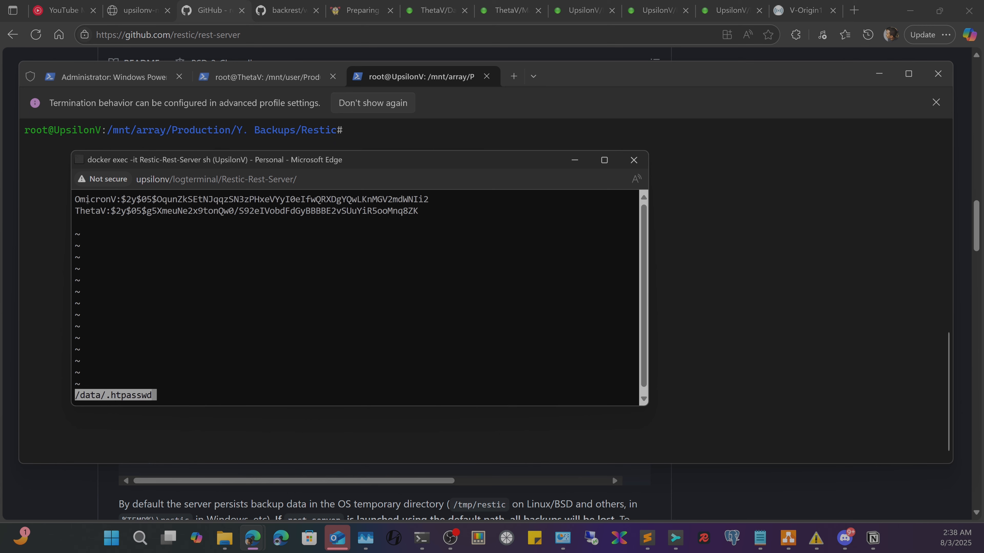
pyautogui.moveTo(75, 199); pyautogui.dragTo(480, 199)
pyautogui.moveTo(121, 199); pyautogui.dragTo(429, 199)
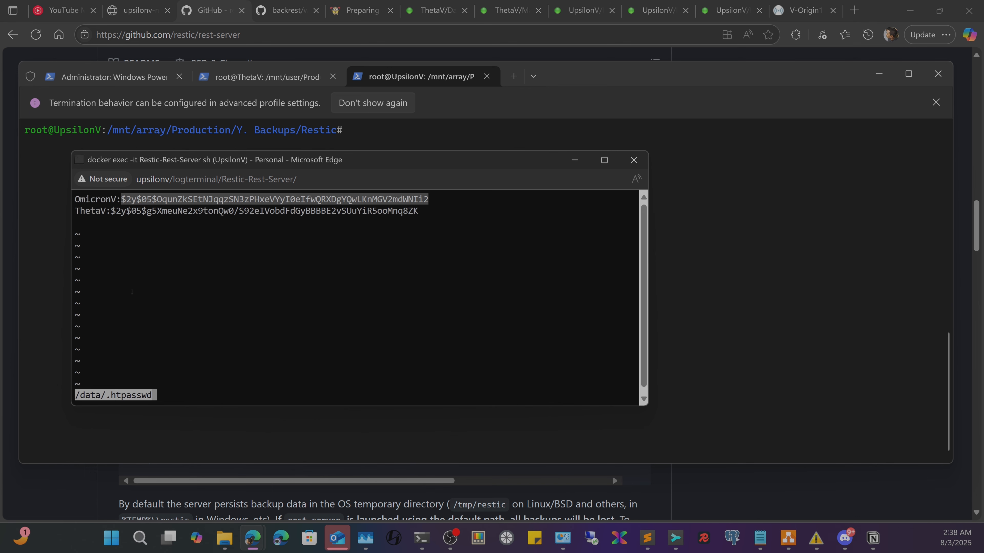
pyautogui.click(292, 322)
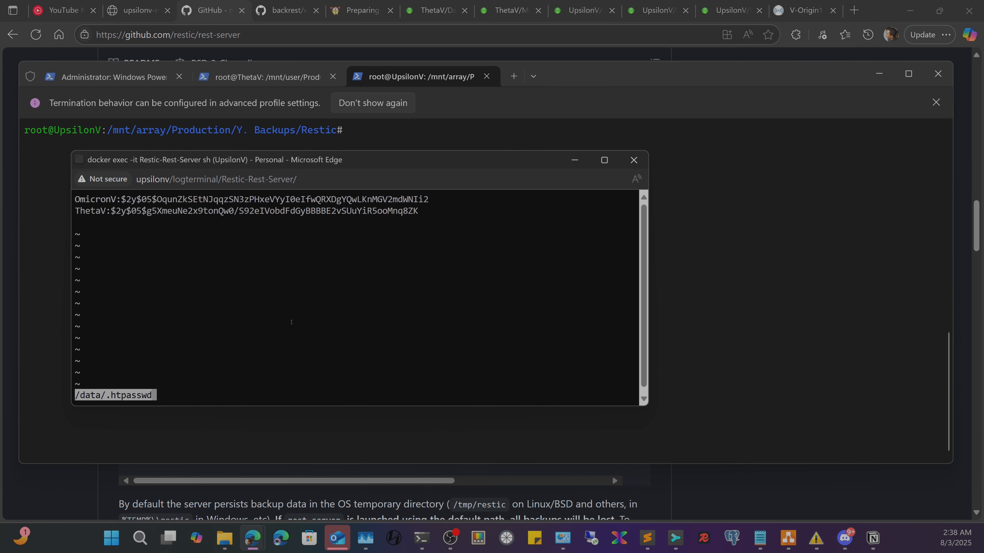
pyautogui.press('q')
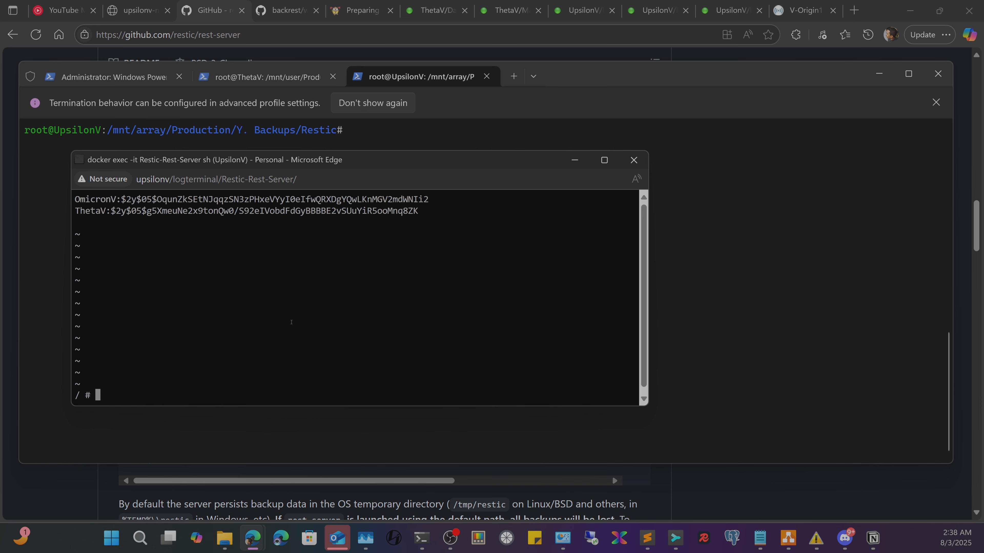
# - Edit the last command into rm /data/.htpasswd and run it
pyautogui.press('Up')
pyautogui.press('Left')
pyautogui.press('Left')
pyautogui.press('Left')
pyautogui.press('Left')
pyautogui.press('Left')
pyautogui.press('Left')
pyautogui.press('Left')
pyautogui.press('Left')
pyautogui.press('Left')
pyautogui.press('Left')
pyautogui.press('Left')
pyautogui.press('Left')
pyautogui.press('Left')
pyautogui.press('Left')
pyautogui.press('Left')
pyautogui.press('Left')
pyautogui.press('BackSpace')
pyautogui.press('BackSpace')
pyautogui.press('BackSpace')
pyautogui.press('BackSpace')
pyautogui.write('rm')
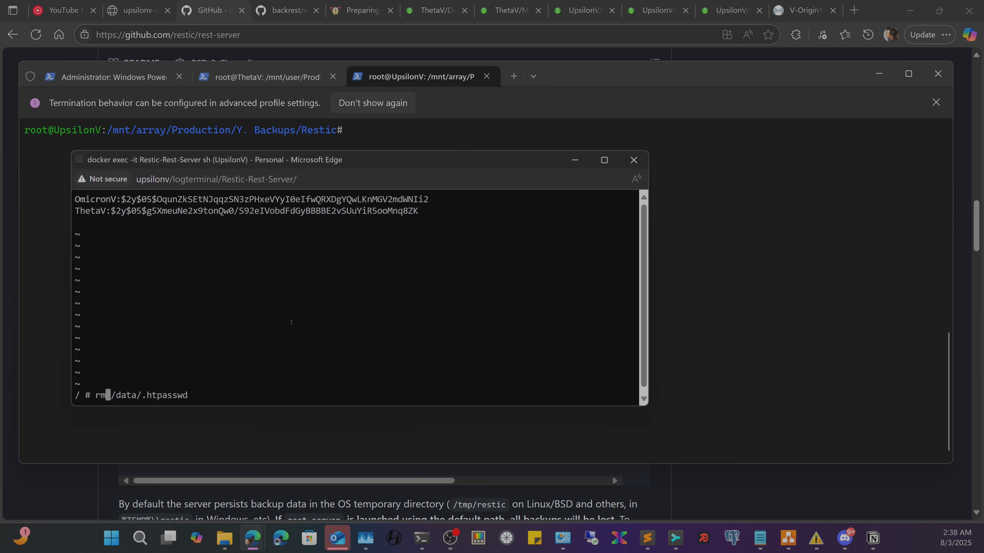
pyautogui.press('Return')
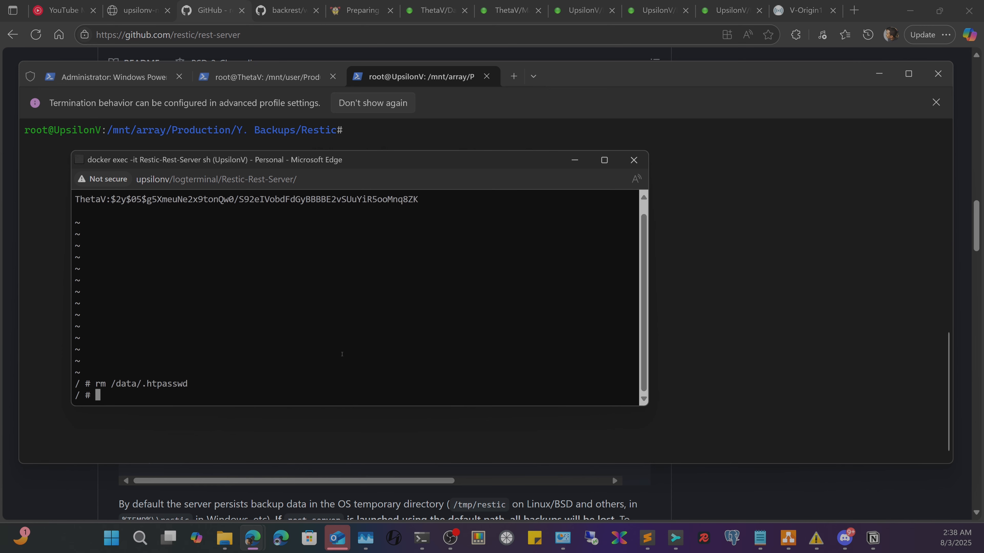
# - Rerun ls -a /data/ to confirm only V-ResticServer.crt, V-ResticServer.key and ca.crt remain, and copy '.htpasswd'
pyautogui.press('Up')
pyautogui.press('Up')
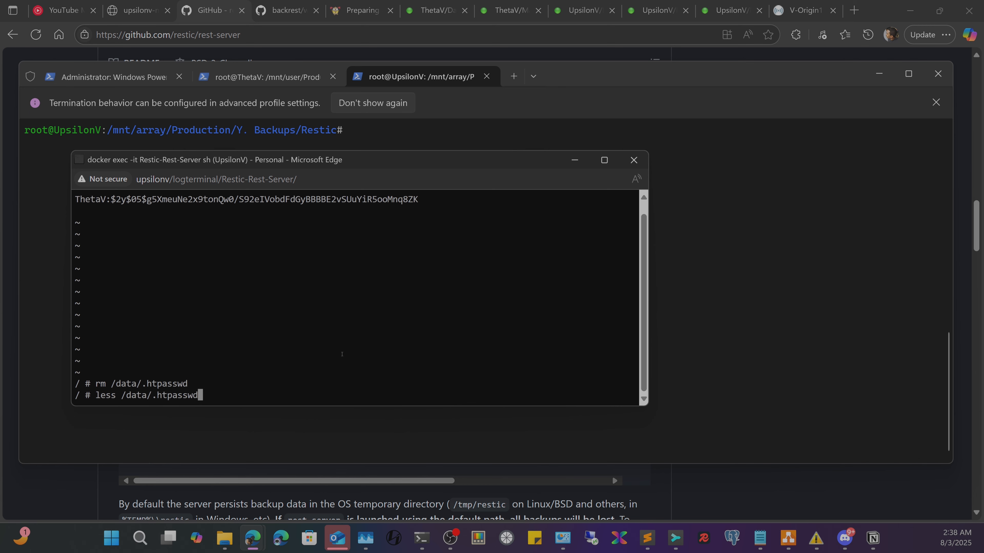
pyautogui.press('Up')
pyautogui.press('Up')
pyautogui.press('Up')
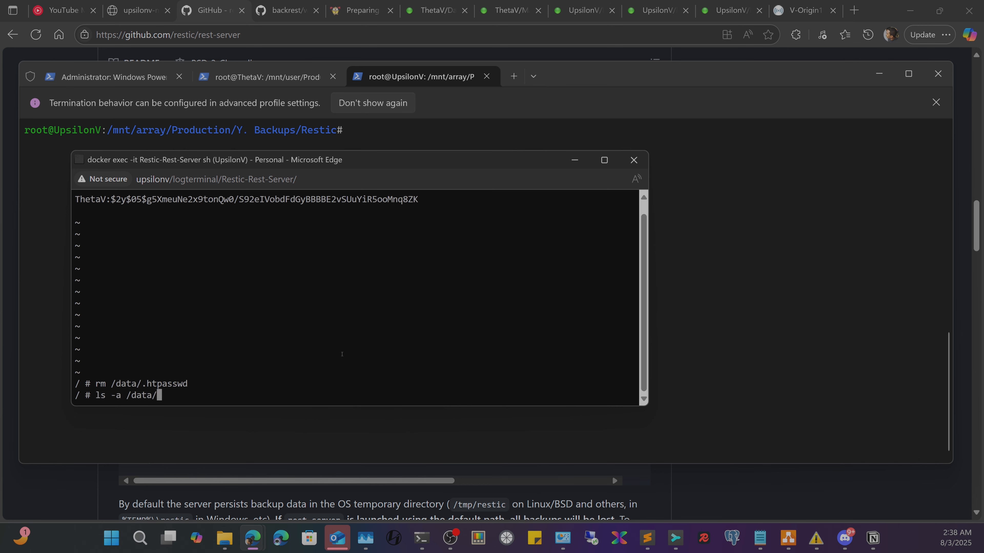
pyautogui.press('Down')
pyautogui.press('Return')
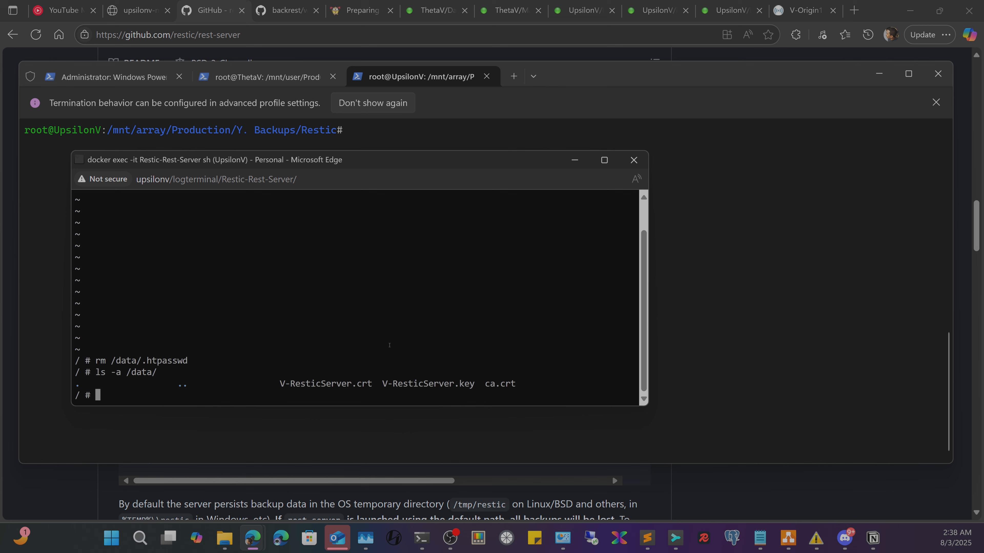
pyautogui.moveTo(473, 385); pyautogui.dragTo(274, 383)
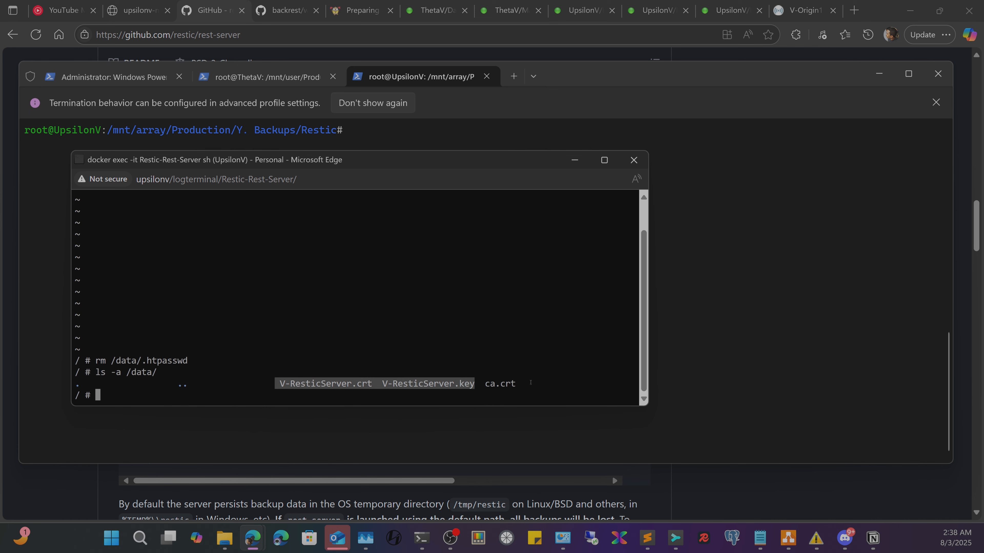
pyautogui.moveTo(511, 384); pyautogui.dragTo(490, 385)
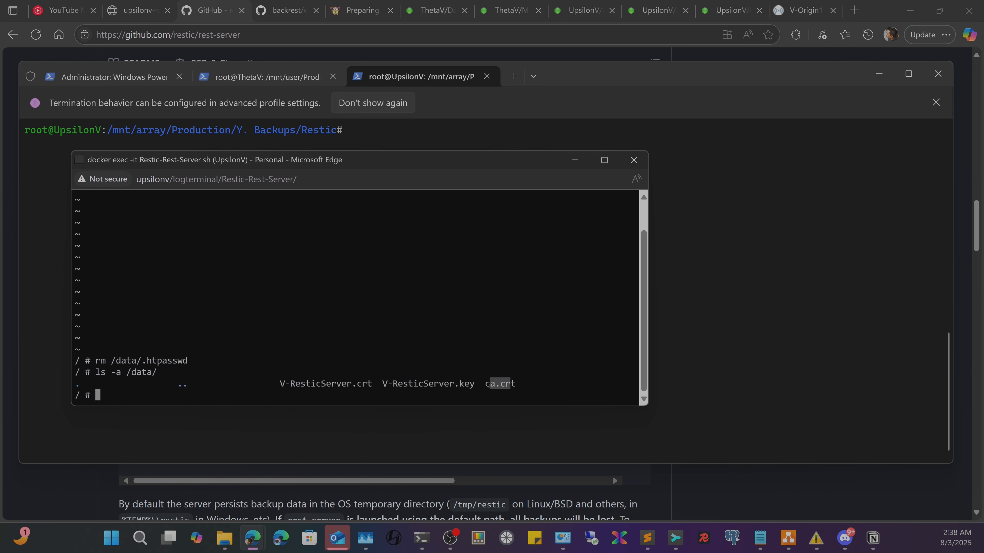
pyautogui.click(473, 386)
pyautogui.moveTo(202, 362); pyautogui.dragTo(141, 361)
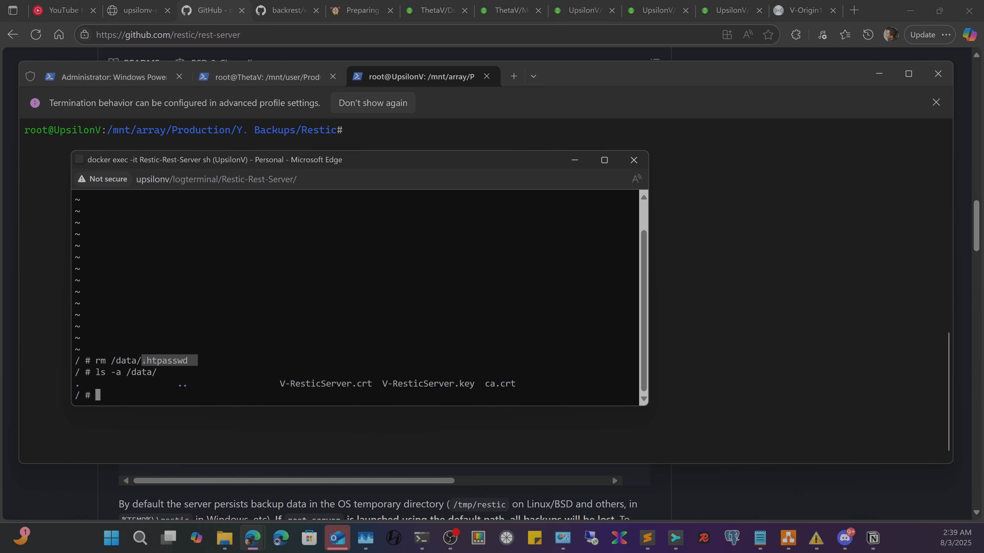
pyautogui.click(154, 362)
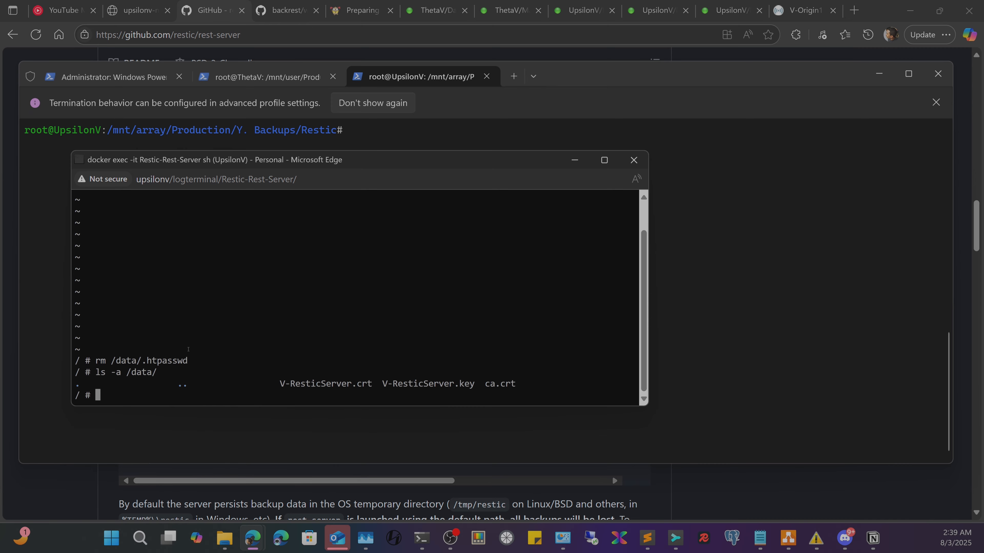
# - Copy the create_user command from line 56 of the Sublime Text Prerequisites notes
pyautogui.click(647, 538)
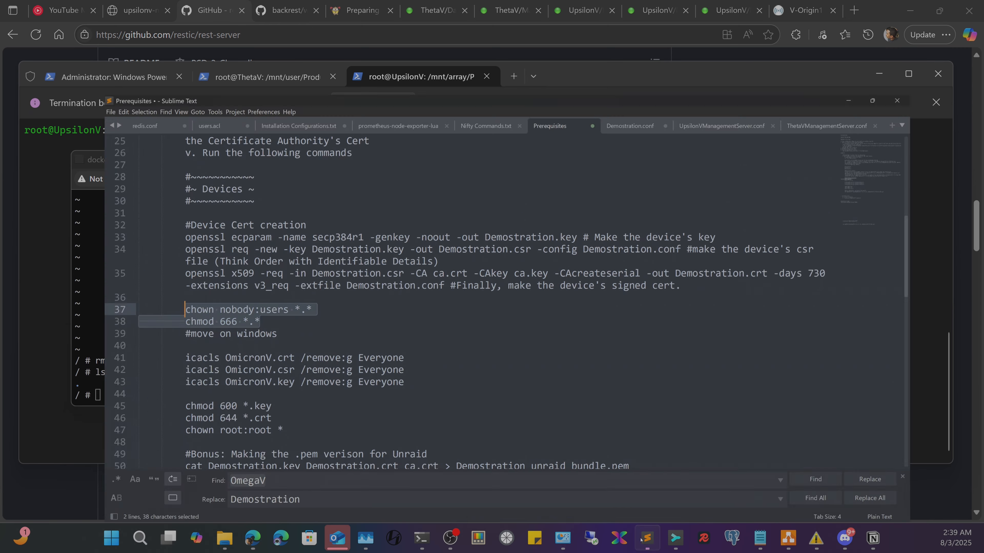
pyautogui.scroll(-3, 207, 352)
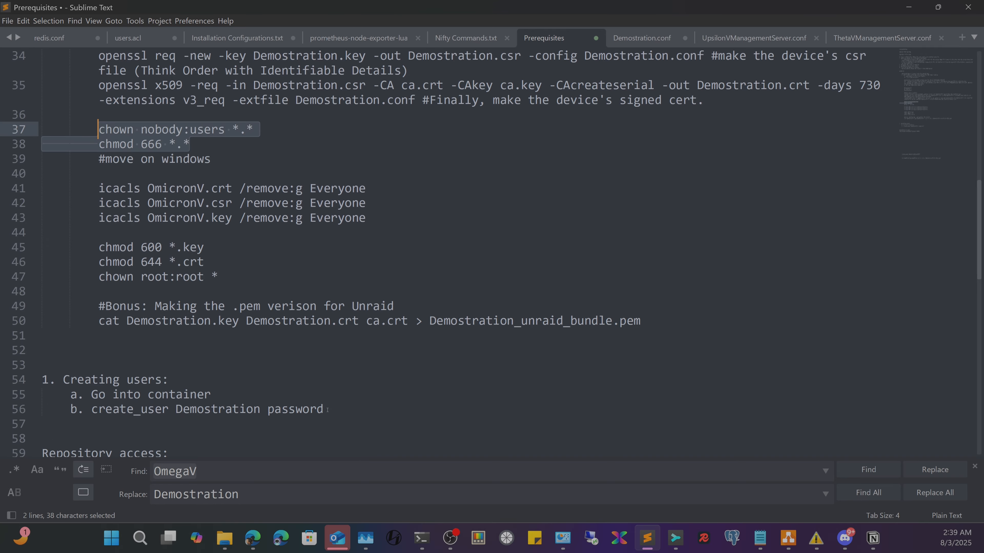
pyautogui.moveTo(327, 409)
pyautogui.mouseDown()
pyautogui.moveTo(66, 410)
pyautogui.moveTo(324, 410)
pyautogui.mouseUp()
pyautogui.hotkey('ctrl', 'c')
pyautogui.rightClick(288, 410)
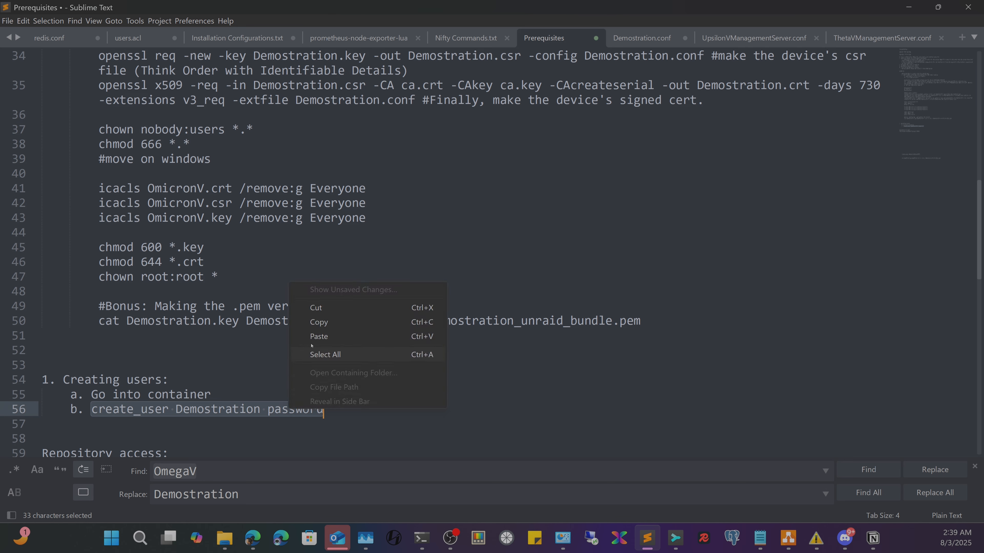
pyautogui.click(332, 325)
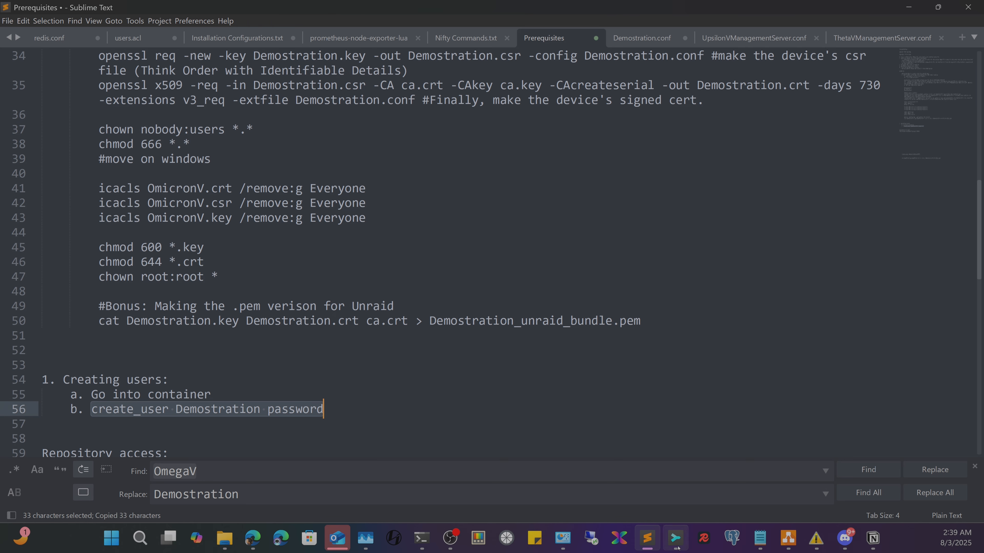
# - Bring the Restic-Rest-Server container shell window back to the front
pyautogui.moveTo(676, 538)
pyautogui.moveTo(423, 542)
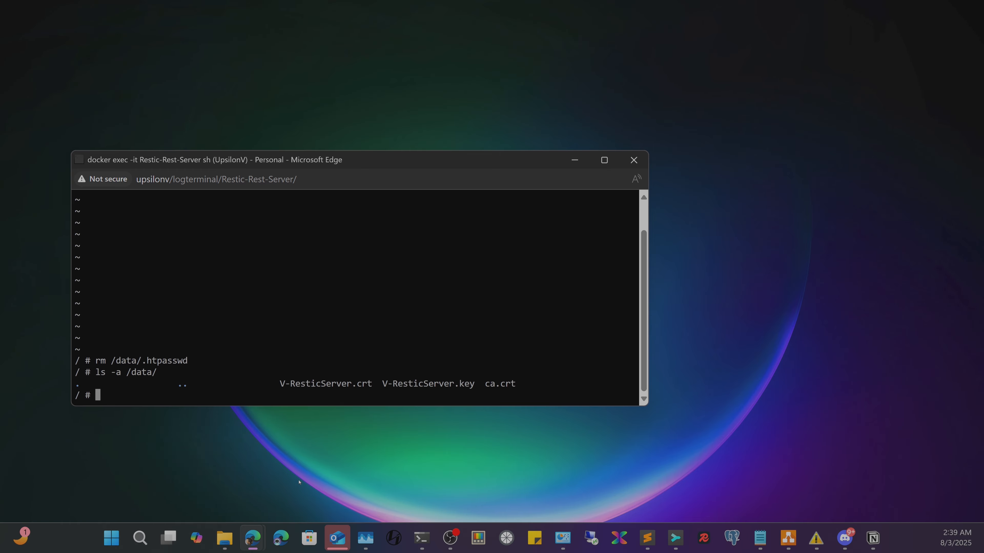
pyautogui.click(318, 437)
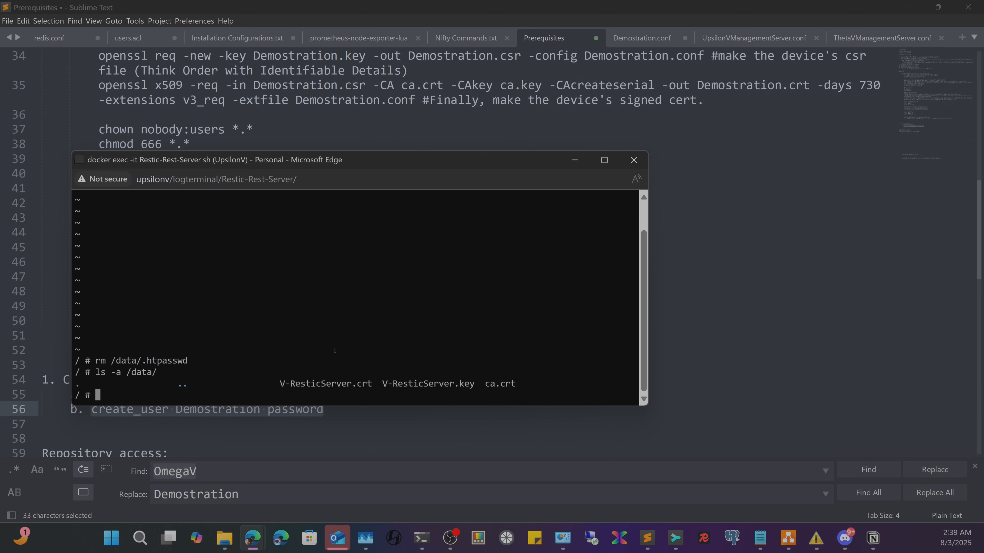
# - Paste the create_user command and replace the sample user name Demostration with ThetaV
pyautogui.rightClick(268, 352)
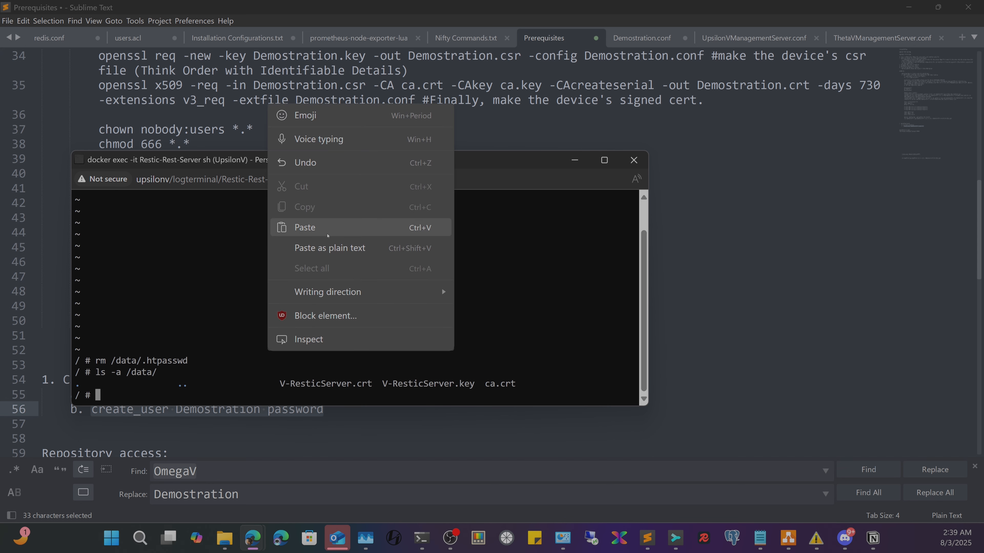
pyautogui.click(327, 228)
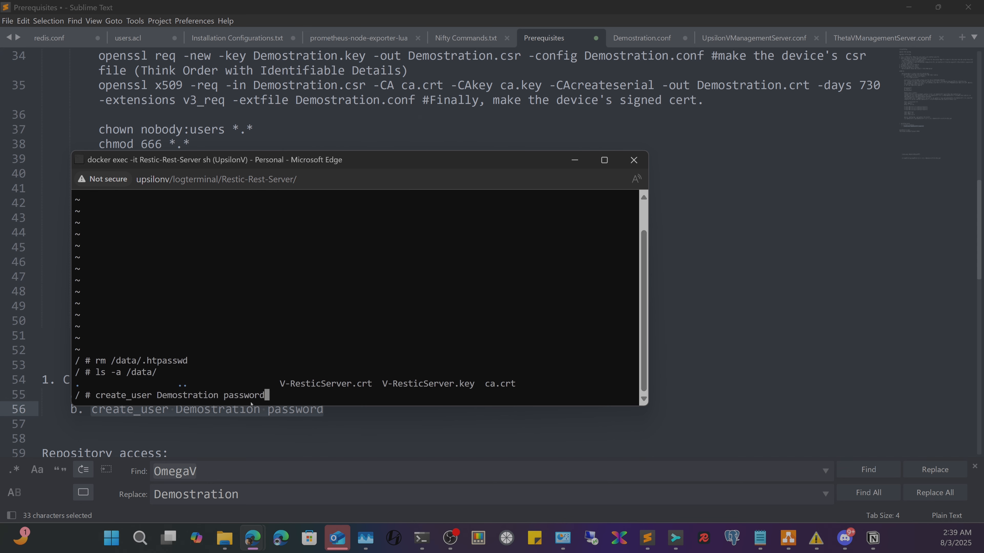
pyautogui.press('Left')
pyautogui.press('Left')
pyautogui.press('Left')
pyautogui.press('Left')
pyautogui.press('Left')
pyautogui.press('Left')
pyautogui.press('Left')
pyautogui.press('Left')
pyautogui.press('Left')
pyautogui.press('Left')
pyautogui.press('Left')
pyautogui.press('Left')
pyautogui.press('Left')
pyautogui.press('Left')
pyautogui.press('Left')
pyautogui.press('Left')
pyautogui.press('Left')
pyautogui.press('Left')
pyautogui.press('Left')
pyautogui.press('Left')
pyautogui.press('Right')
pyautogui.press('Right')
pyautogui.press('Right')
pyautogui.press('Right')
pyautogui.press('Right')
pyautogui.press('Right')
pyautogui.press('Right')
pyautogui.press('Right')
pyautogui.press('Right')
pyautogui.press('Right')
pyautogui.press('Right')
pyautogui.press('Right')
pyautogui.press('BackSpace')
pyautogui.press('BackSpace')
pyautogui.press('BackSpace')
pyautogui.press('BackSpace')
pyautogui.press('BackSpace')
pyautogui.press('BackSpace')
pyautogui.press('BackSpace')
pyautogui.press('BackSpace')
pyautogui.press('BackSpace')
pyautogui.press('BackSpace')
pyautogui.press('BackSpace')
pyautogui.press('BackSpace')
pyautogui.press('Right')
pyautogui.press('Right')
pyautogui.press('Right')
pyautogui.press('Right')
pyautogui.press('Right')
pyautogui.press('Right')
pyautogui.press('Right')
pyautogui.press('Right')
pyautogui.press('Right')
pyautogui.press('BackSpace')
pyautogui.press('BackSpace')
pyautogui.press('BackSpace')
pyautogui.press('BackSpace')
pyautogui.press('BackSpace')
pyautogui.press('BackSpace')
pyautogui.press('BackSpace')
pyautogui.press('BackSpace')
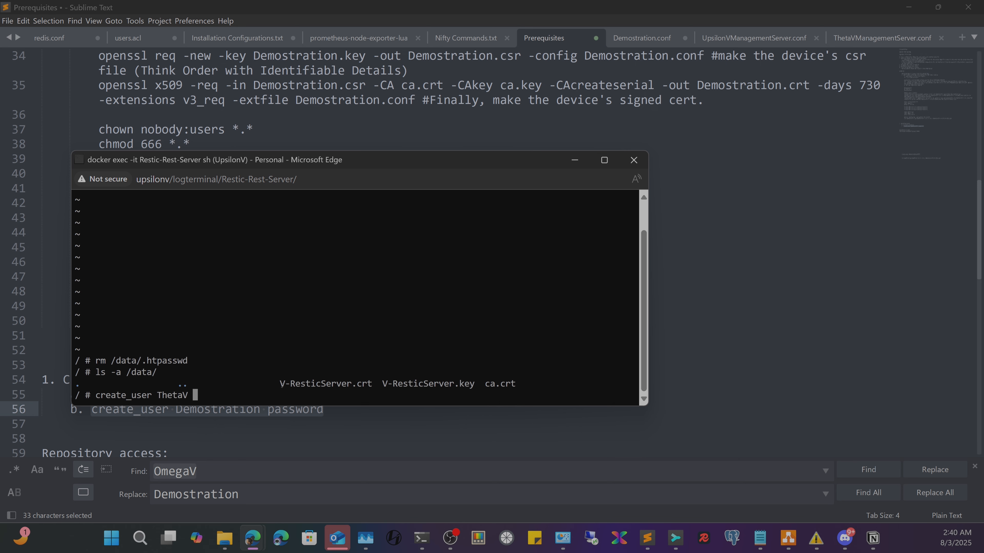
# - Run create_user for ThetaV with a password, then recall it and add -c to retry
pyautogui.rightClick(326, 364)
pyautogui.click(349, 296)
pyautogui.press('Return')
pyautogui.press('Return')
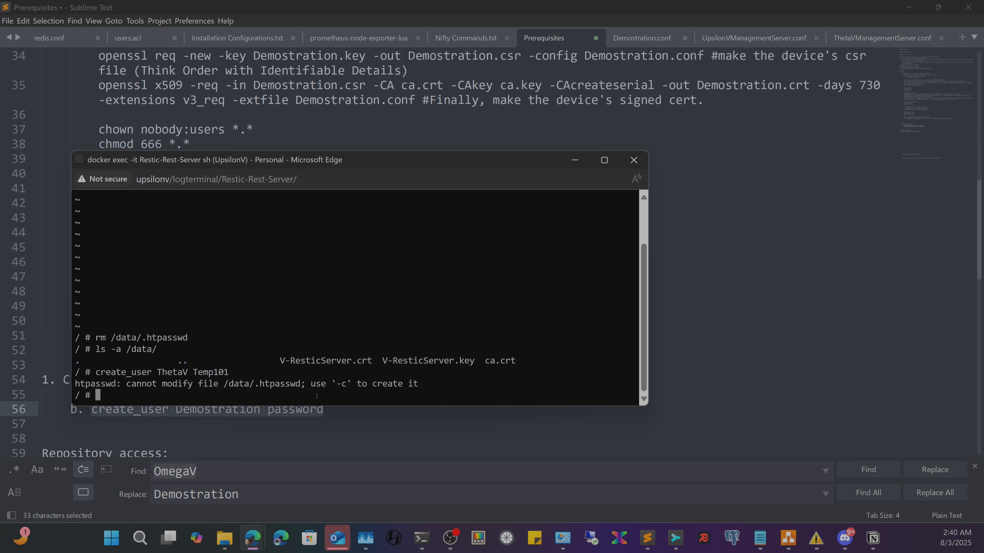
pyautogui.press('Up')
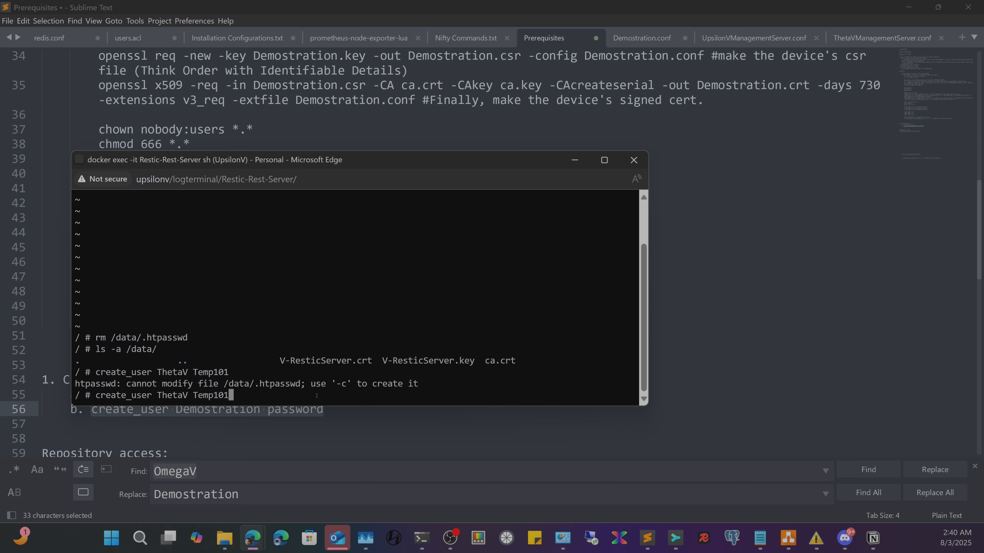
pyautogui.write('-c')
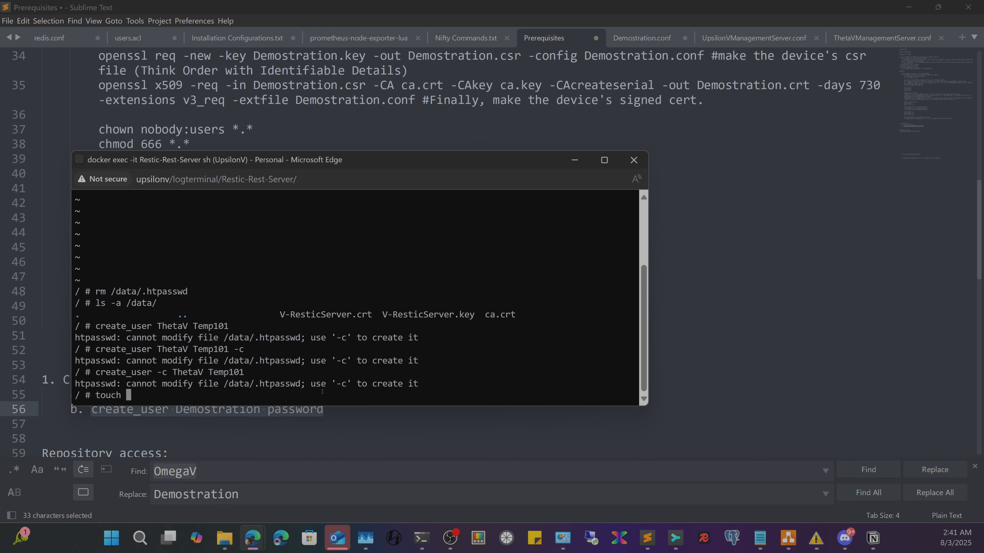
# - Create an empty file with touch /data/.htpasswd
pyautogui.moveTo(143, 291); pyautogui.dragTo(188, 292)
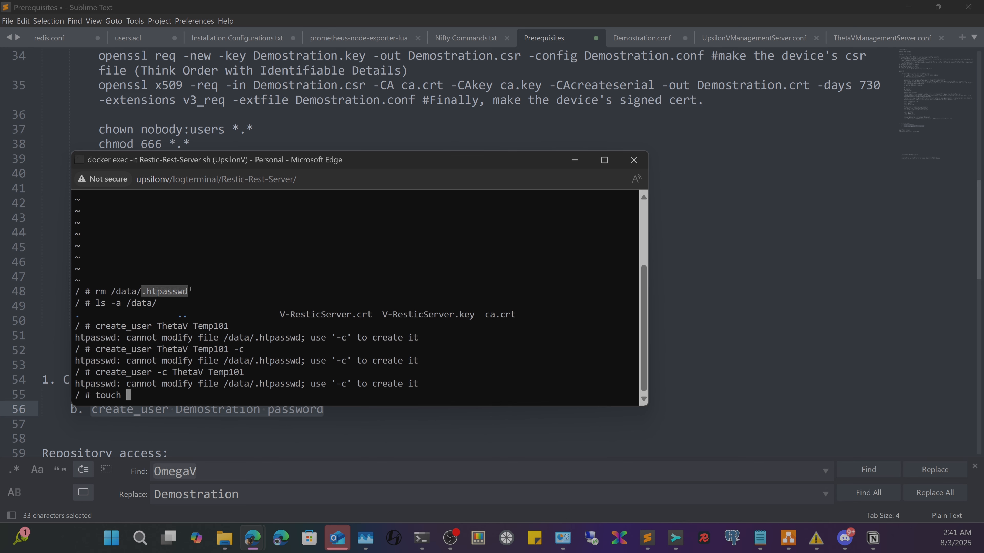
pyautogui.rightClick(179, 292)
pyautogui.click(180, 386)
pyautogui.write('touch /')
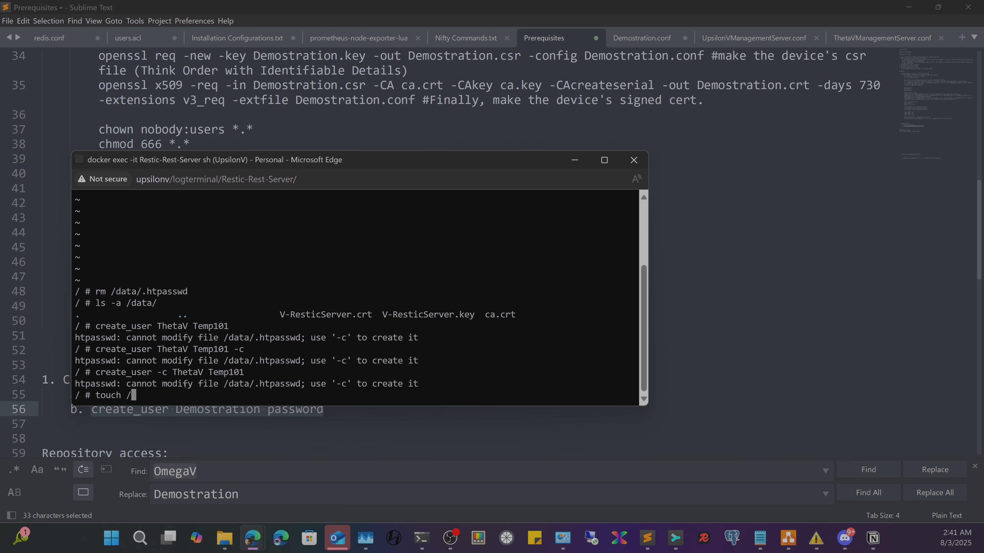
pyautogui.write('data/')
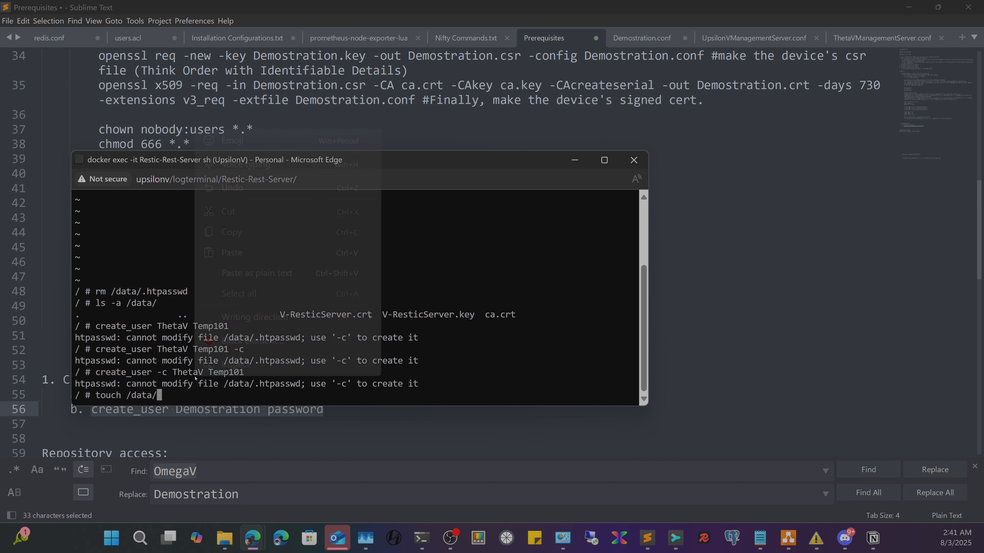
pyautogui.rightClick(193, 381)
pyautogui.click(288, 274)
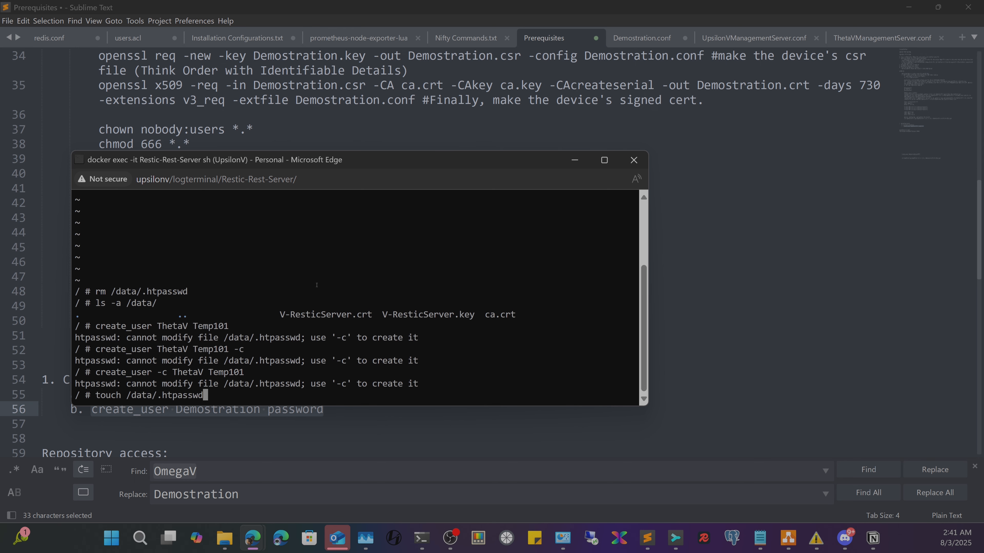
pyautogui.press('Return')
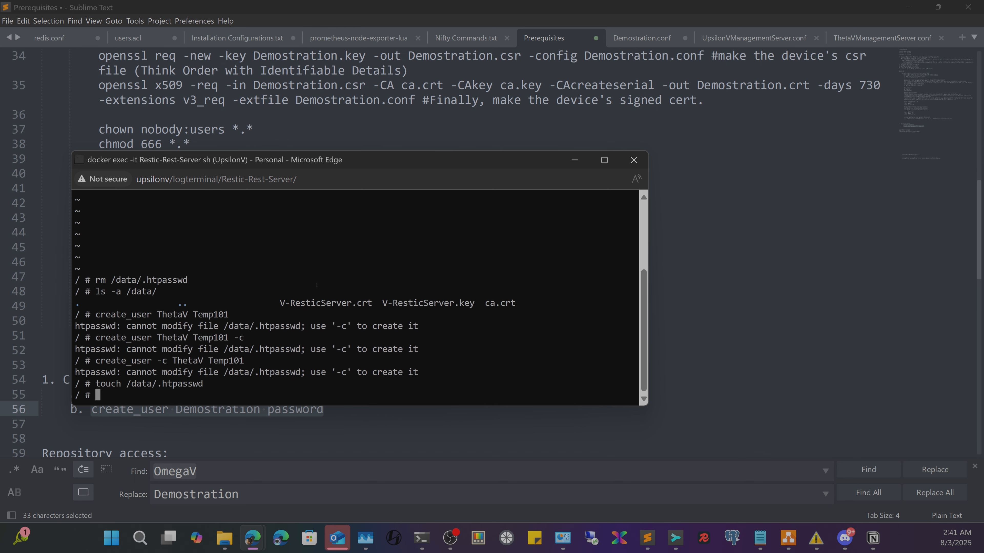
# - Rerun the ThetaV create_user command without -c to add the user to .htpasswd
pyautogui.press('Up')
pyautogui.press('Up')
pyautogui.press('Left')
pyautogui.press('Left')
pyautogui.press('Left')
pyautogui.press('Left')
pyautogui.press('Left')
pyautogui.press('Left')
pyautogui.press('Left')
pyautogui.press('Left')
pyautogui.press('Left')
pyautogui.press('Left')
pyautogui.press('Left')
pyautogui.press('Left')
pyautogui.press('Left')
pyautogui.press('Left')
pyautogui.press('Left')
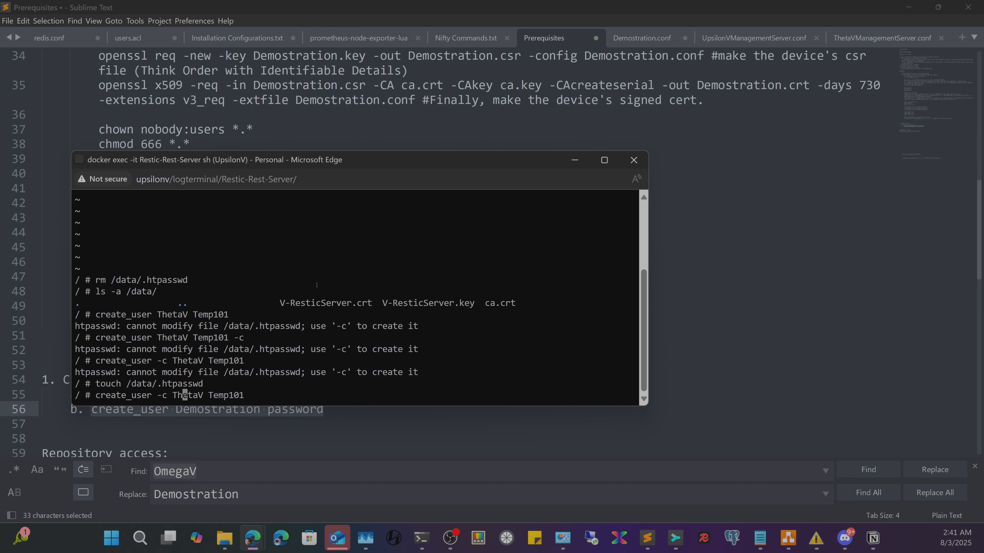
pyautogui.press('BackSpace')
pyautogui.press('BackSpace')
pyautogui.press('BackSpace')
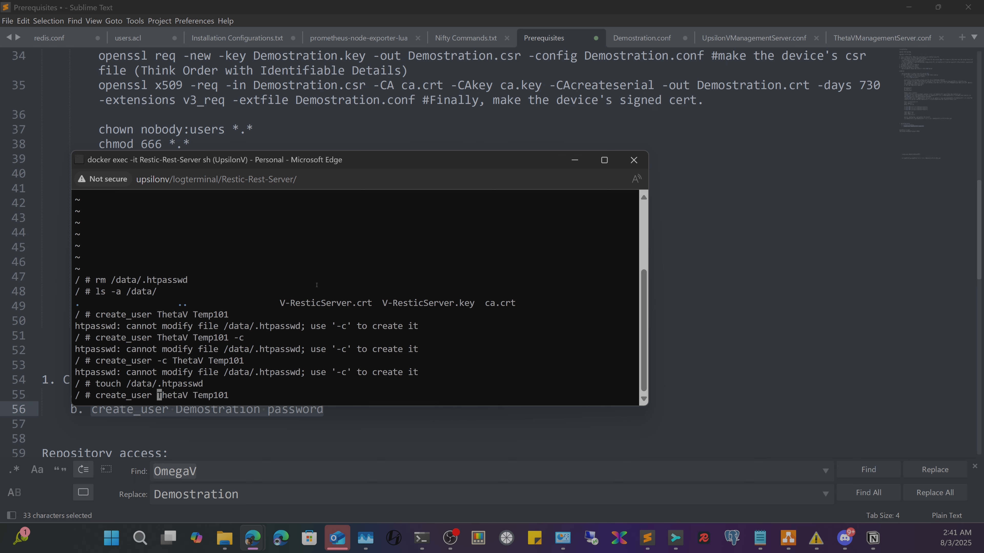
pyautogui.press('Right')
pyautogui.press('Right')
pyautogui.press('Right')
pyautogui.press('Right')
pyautogui.press('Right')
pyautogui.press('Right')
pyautogui.press('Right')
pyautogui.press('Right')
pyautogui.press('Right')
pyautogui.press('Right')
pyautogui.press('Right')
pyautogui.press('Right')
pyautogui.press('Right')
pyautogui.press('Right')
pyautogui.press('Right')
pyautogui.press('BackSpace')
pyautogui.press('Return')
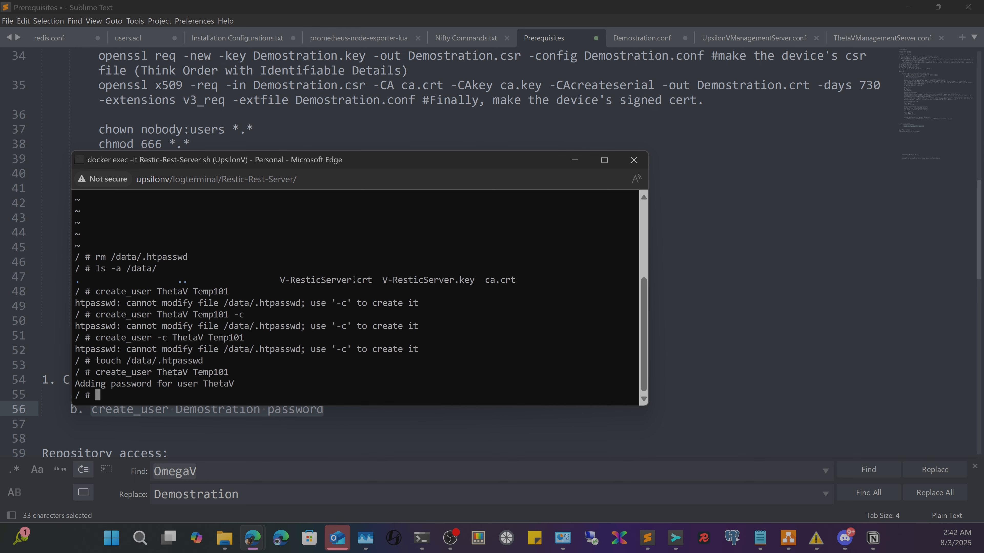
pyautogui.hotkey('alt', 'Tab')
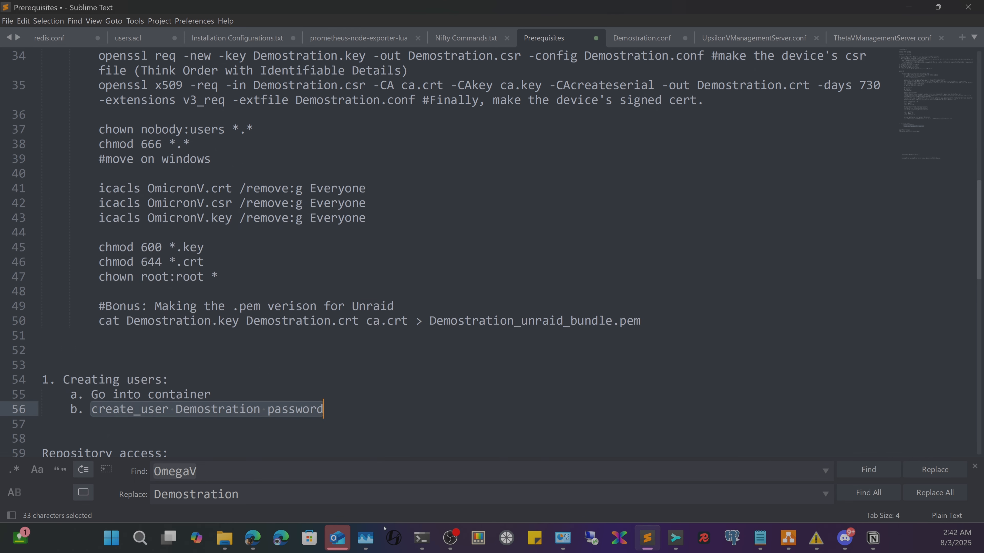
pyautogui.click(252, 543)
# - Open the Apps catalogue from the ThetaV dashboard and search for 'restic'
pyautogui.moveTo(250, 532)
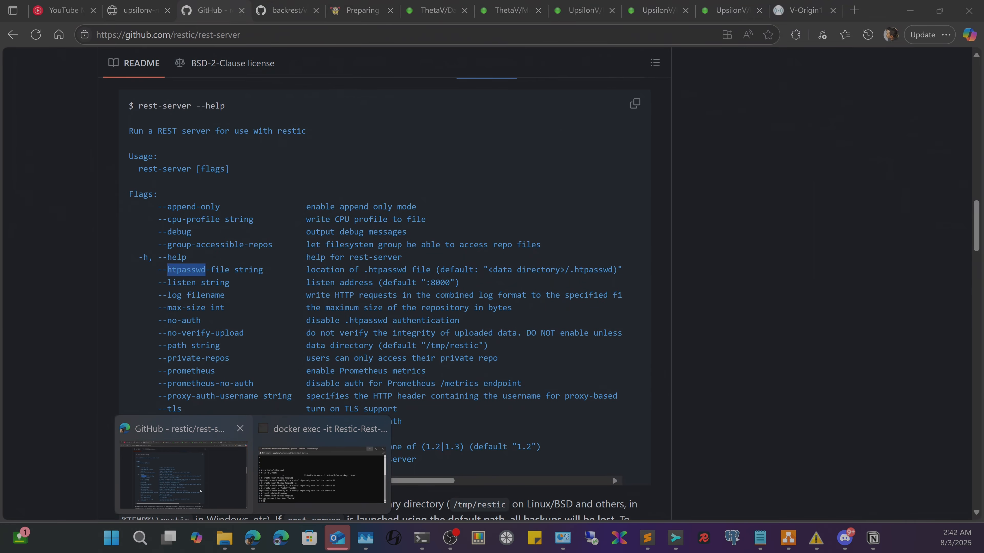
pyautogui.click(200, 491)
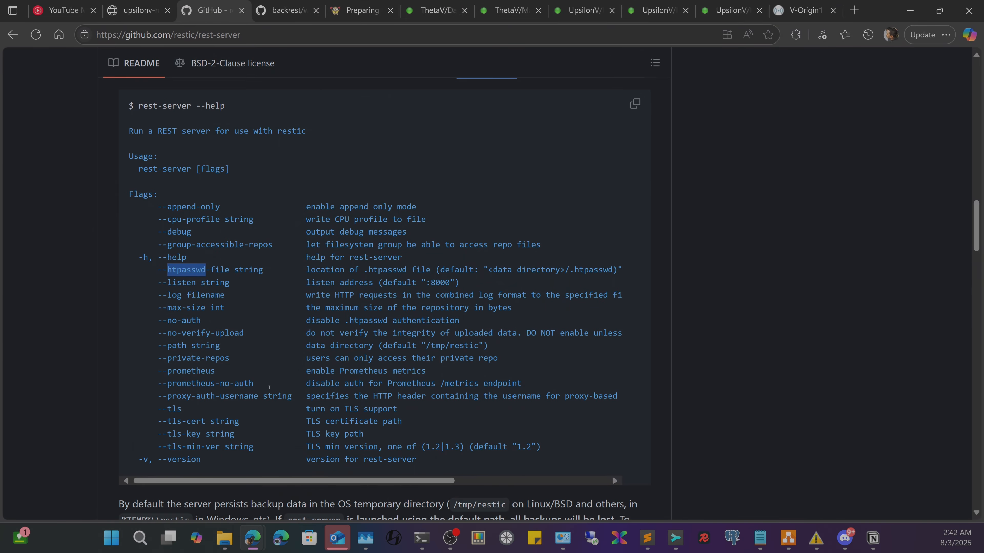
pyautogui.click(441, 10)
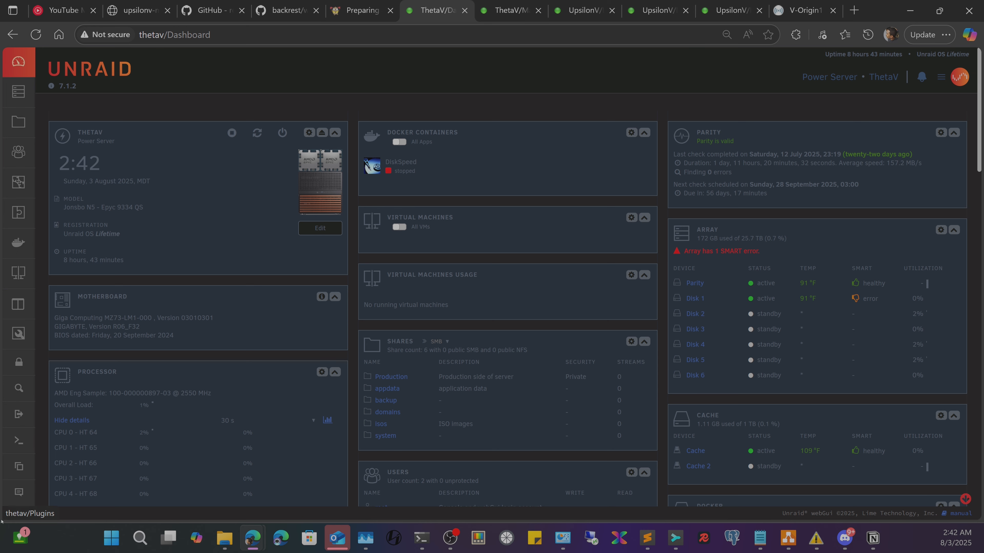
pyautogui.click(13, 304)
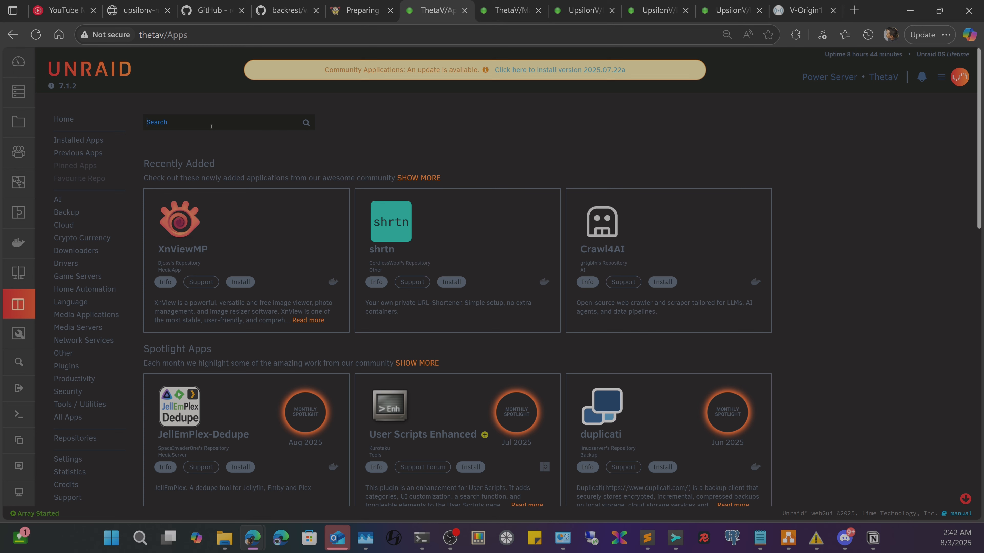
pyautogui.write('restic')
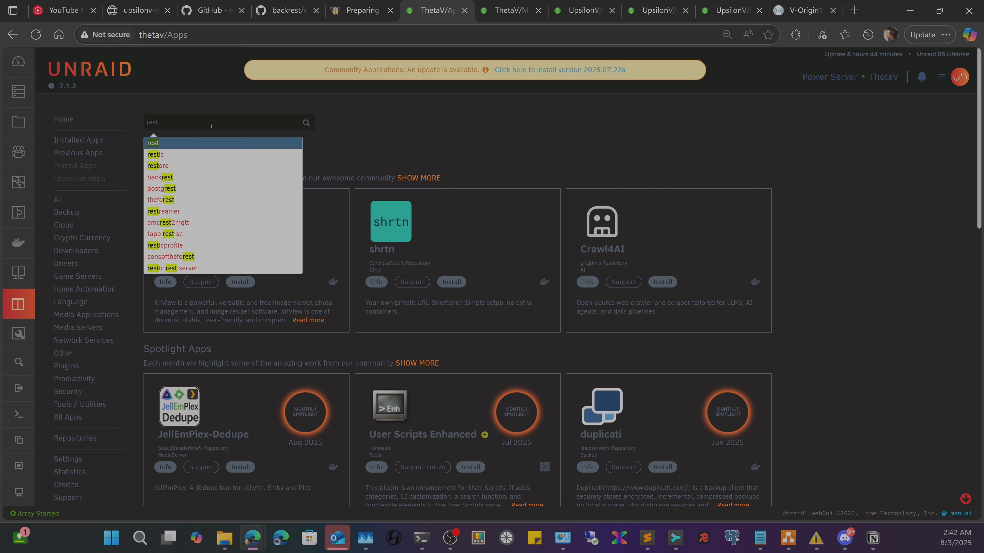
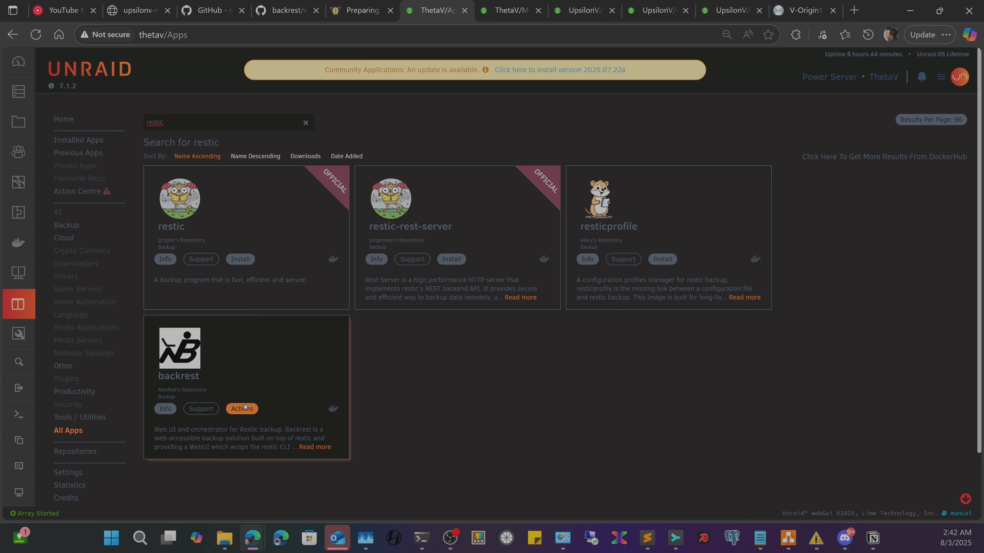
# - Install the backrest app from its card and accept the Attention requirements notice
pyautogui.click(242, 409)
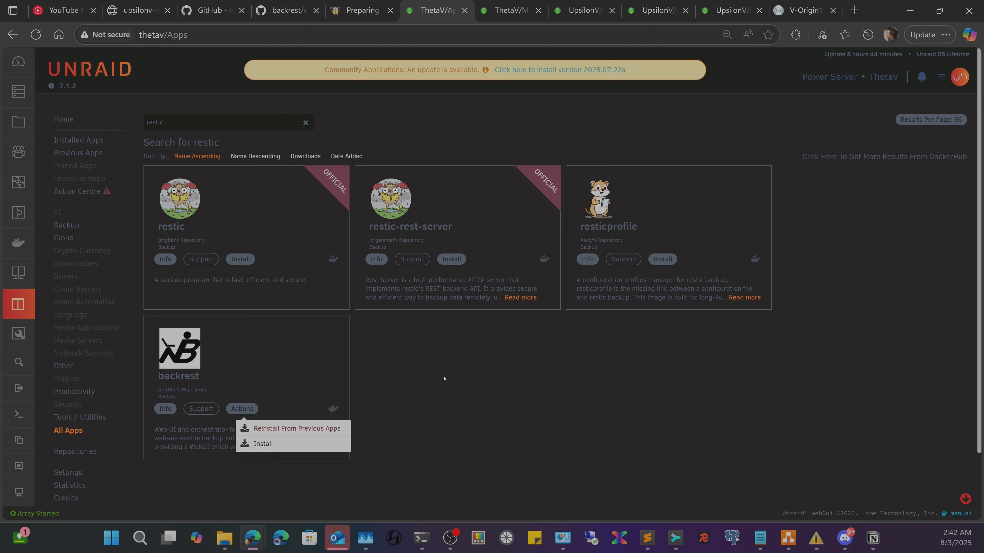
pyautogui.click(264, 444)
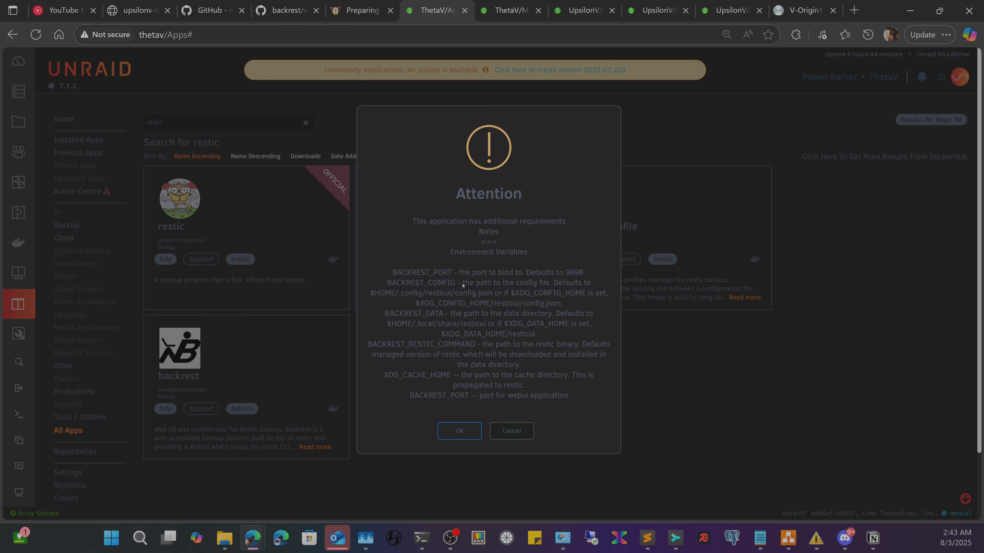
pyautogui.click(458, 430)
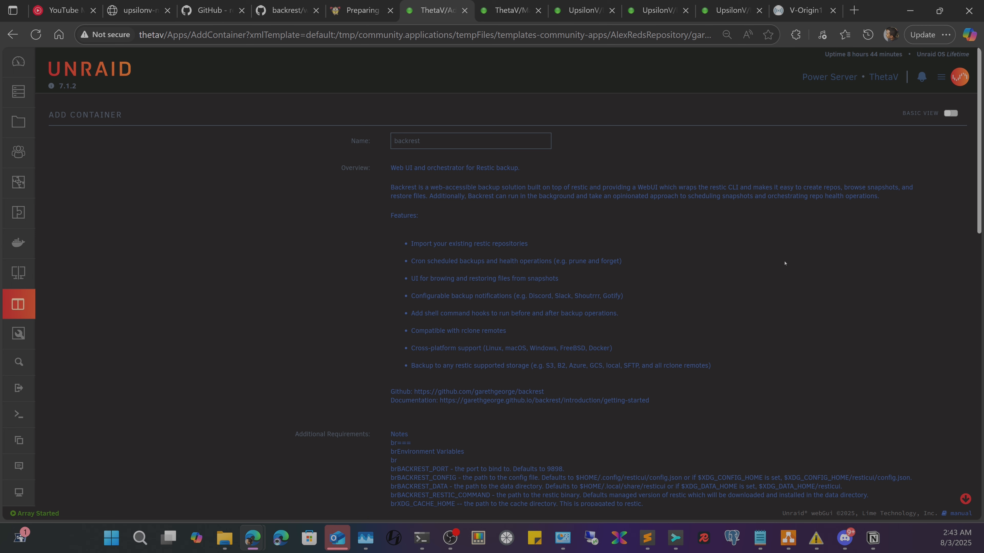
# - Switch the backrest container form to Advanced View
pyautogui.click(951, 114)
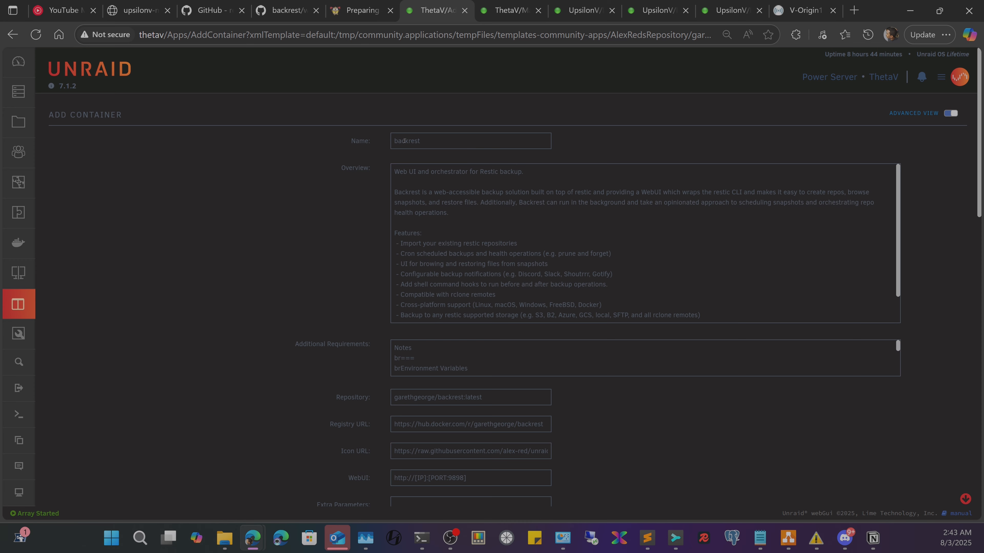
pyautogui.moveTo(404, 140); pyautogui.dragTo(386, 146)
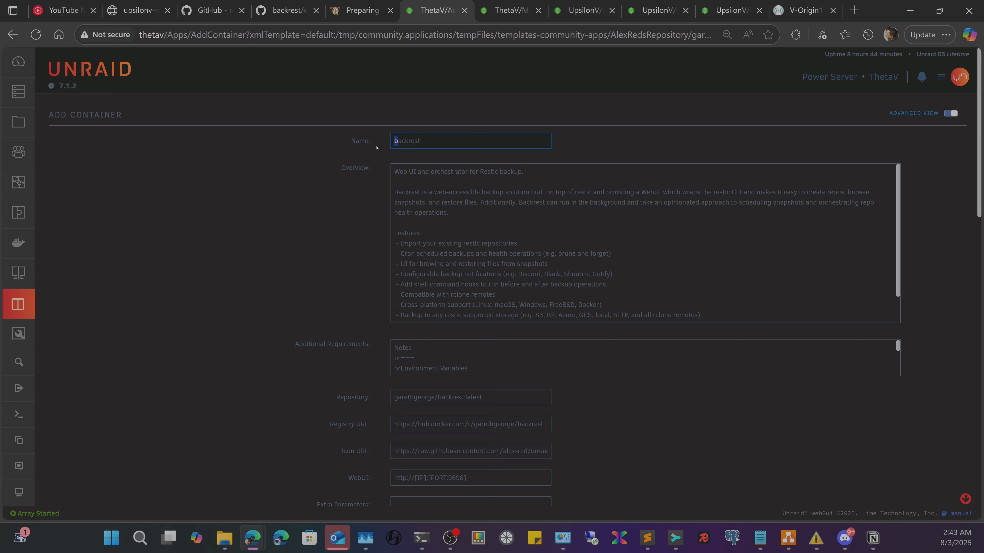
pyautogui.scroll(-5, 406, 233)
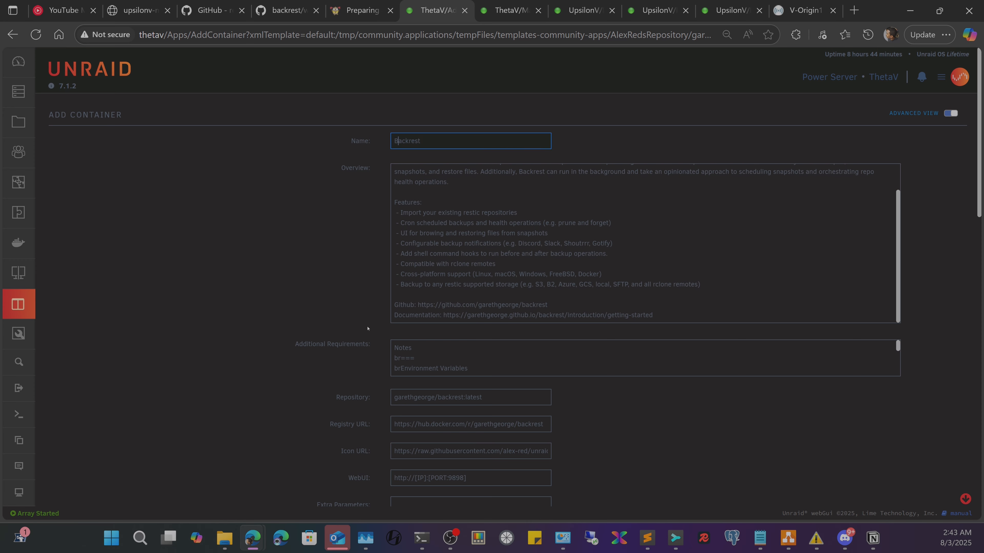
pyautogui.scroll(-2, 368, 310)
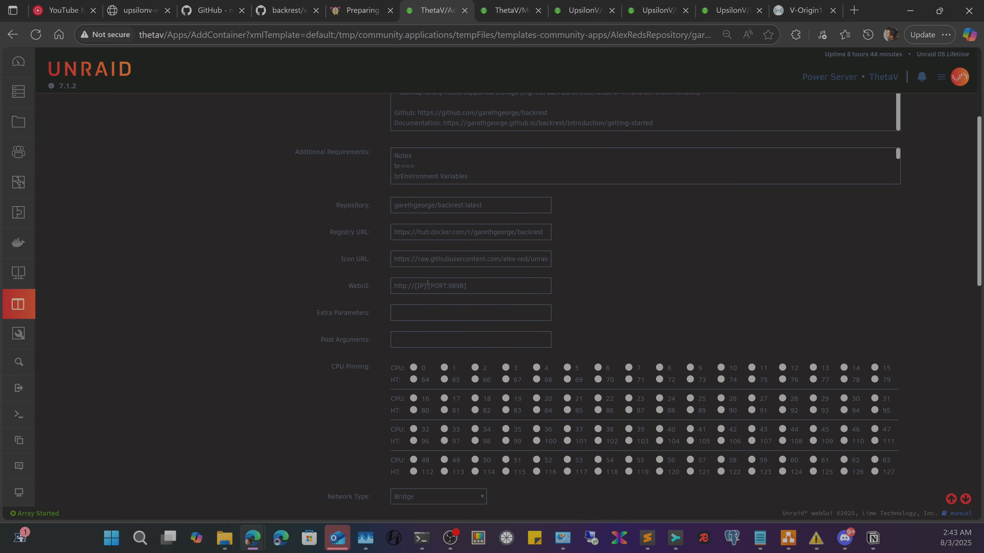
pyautogui.moveTo(428, 285); pyautogui.dragTo(415, 293)
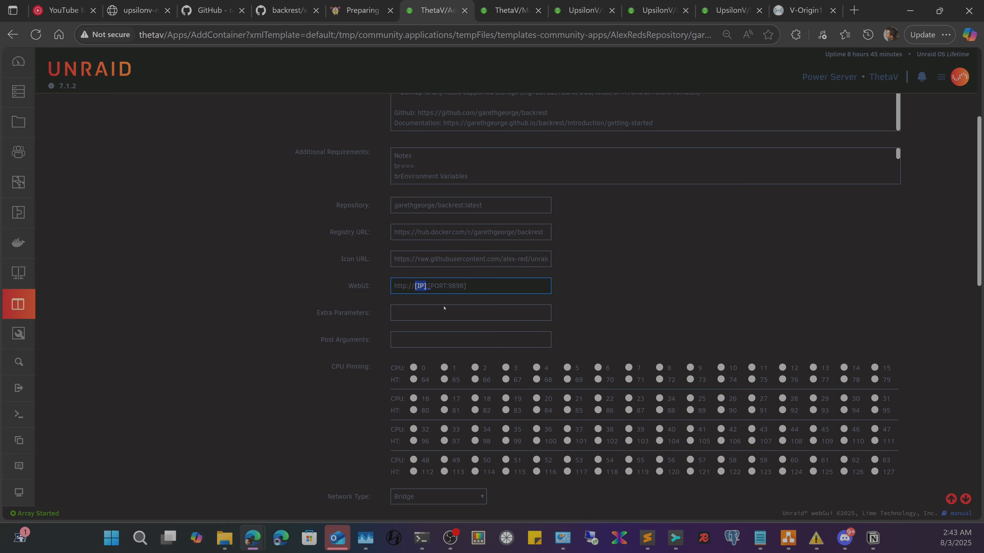
pyautogui.write('ThetaaV')
pyautogui.press('Left')
pyautogui.press('BackSpace')
pyautogui.click(165, 34)
pyautogui.click(283, 357)
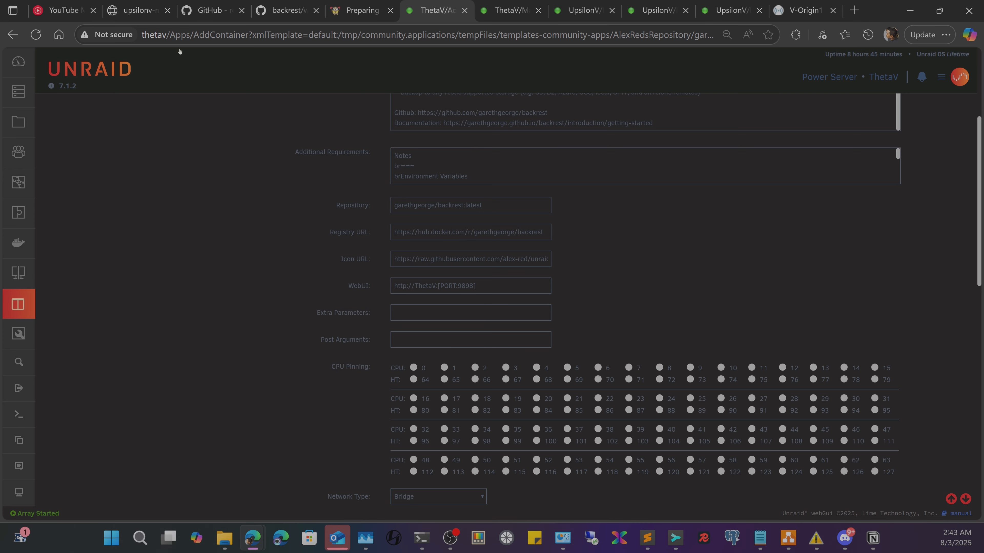
pyautogui.scroll(-6, 400, 249)
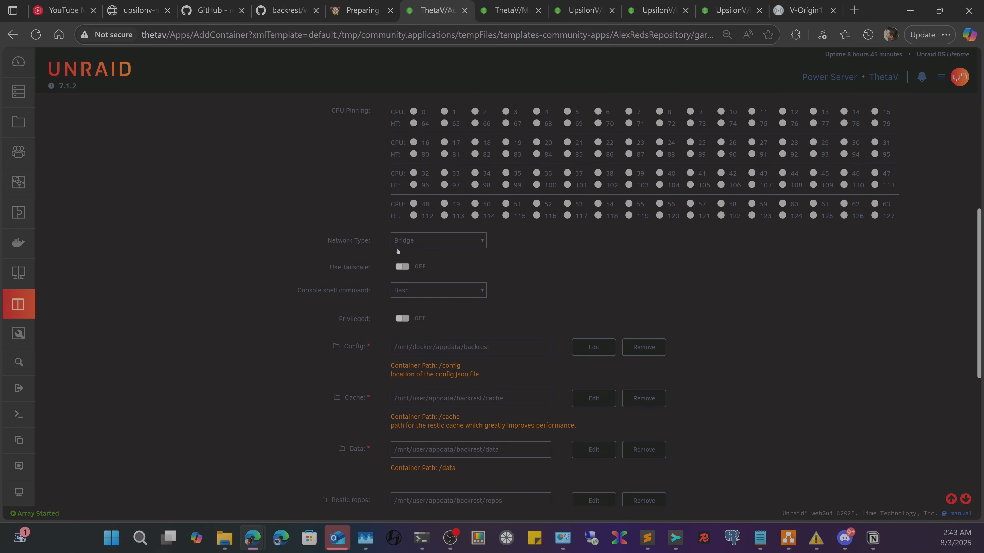
# - Change 'user' to 'docker' in the Cache host path and copy the word
pyautogui.scroll(-3, 521, 293)
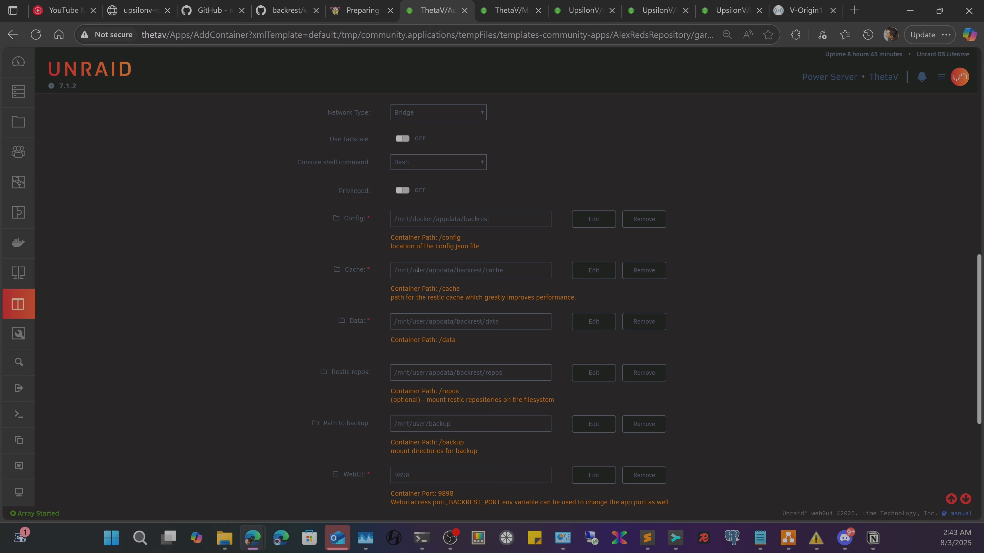
pyautogui.doubleClick(418, 270)
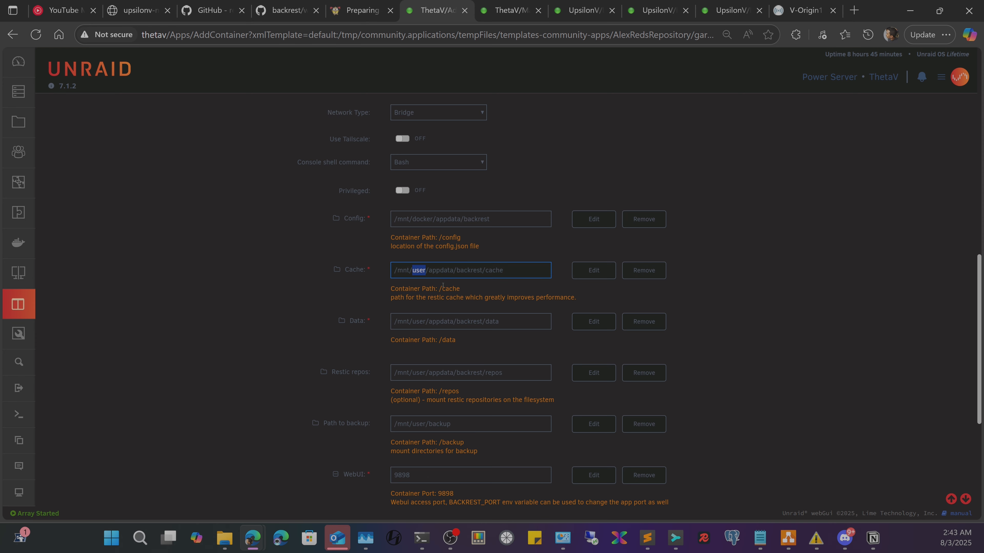
pyautogui.write('docker')
pyautogui.doubleClick(420, 270)
pyautogui.rightClick(420, 270)
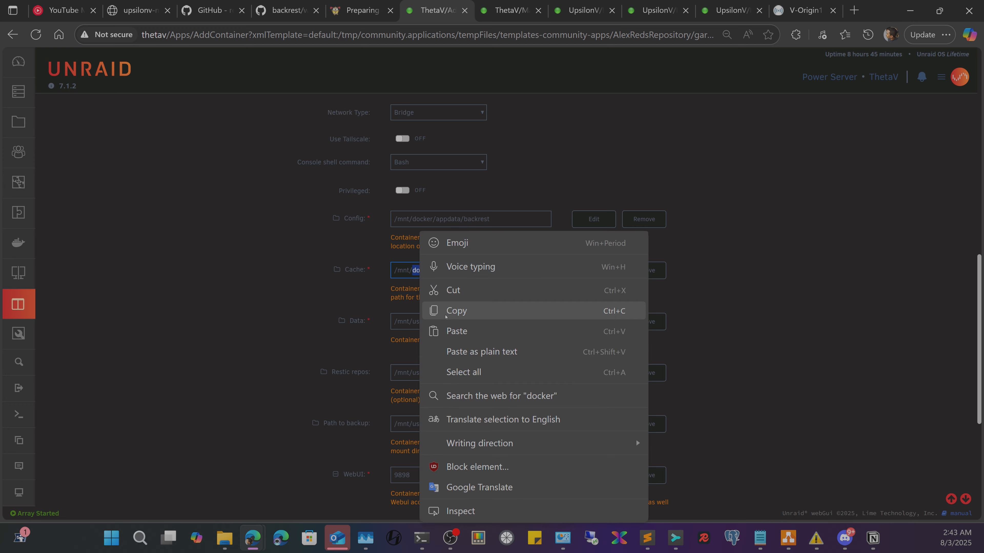
pyautogui.click(437, 311)
# - Paste 'docker' over 'user' in the Data and Restic repos host paths
pyautogui.doubleClick(418, 321)
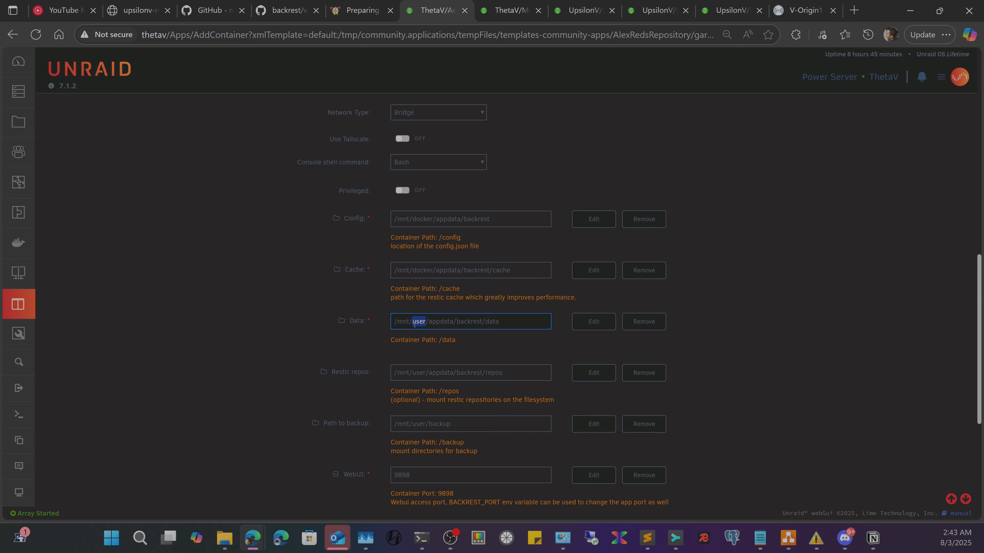
pyautogui.hotkey('ctrl', 'v')
pyautogui.doubleClick(420, 373)
pyautogui.hotkey('ctrl', 'v')
pyautogui.scroll(-2, 508, 336)
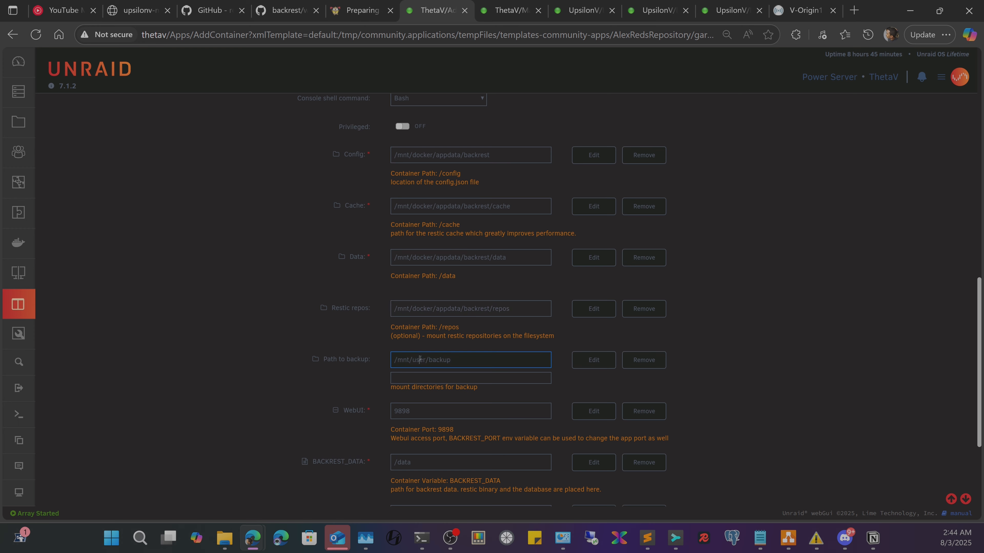
# - Check the Path to backup mapping's settings, leaving /mnt/user/backup unchanged
pyautogui.doubleClick(420, 360)
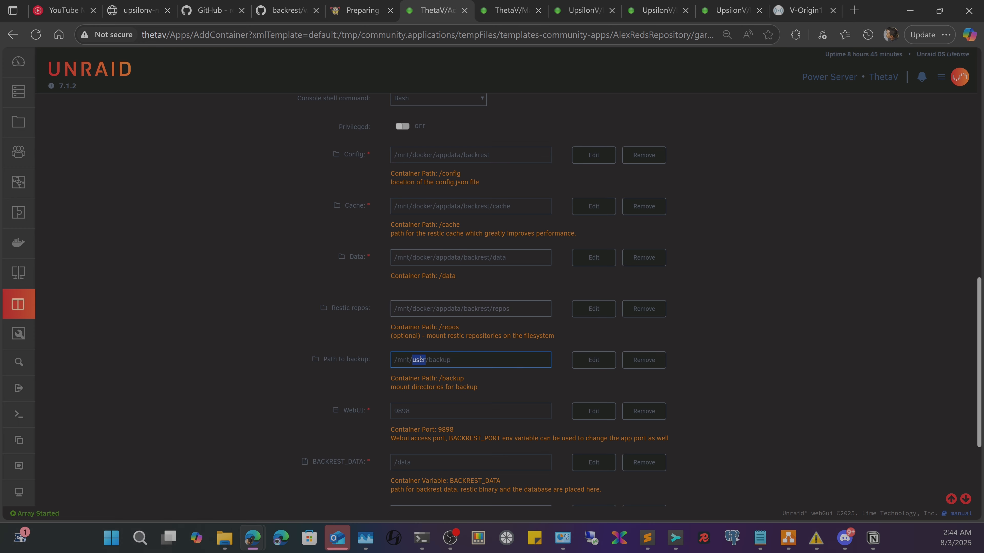
pyautogui.click(469, 366)
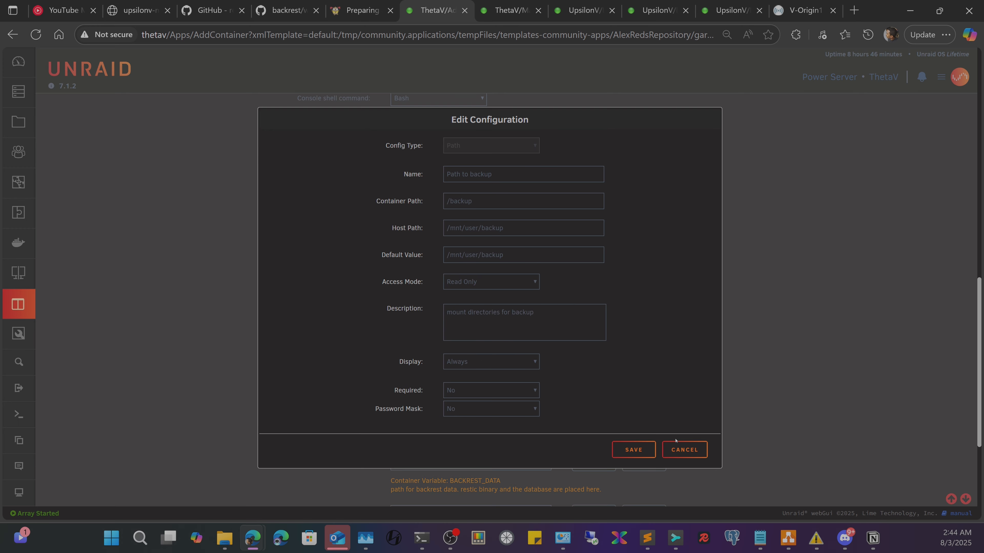
pyautogui.click(676, 447)
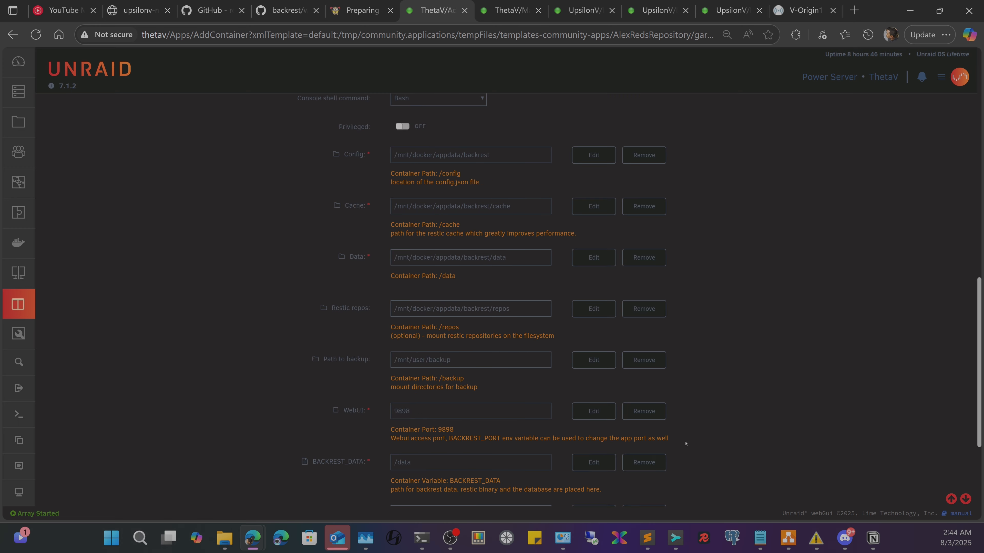
pyautogui.scroll(-2, 424, 275)
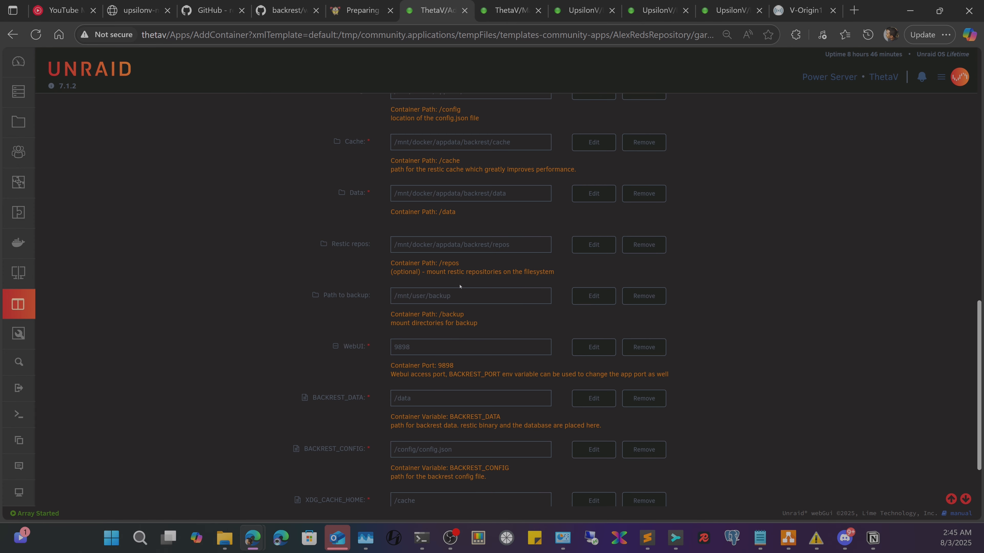
# - Edit the Path to backup mapping and set its container path to /ThetaV/
pyautogui.click(589, 299)
pyautogui.moveTo(523, 251); pyautogui.dragTo(452, 199)
pyautogui.click(490, 194)
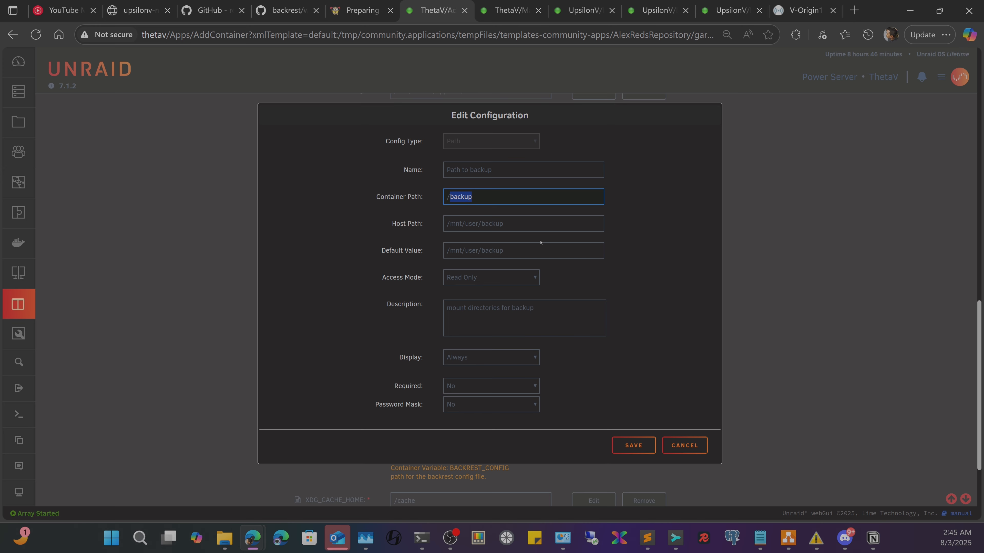
pyautogui.write('ThetaV')
pyautogui.press('End')
pyautogui.hotkey('shift', 'Left')
pyautogui.hotkey('shift', 'Left')
pyautogui.hotkey('shift', 'Left')
pyautogui.hotkey('shift', 'Left')
pyautogui.hotkey('shift', 'Left')
pyautogui.hotkey('shift', 'Left')
# - Clear the host path back to / using the folder picker
pyautogui.click(518, 223)
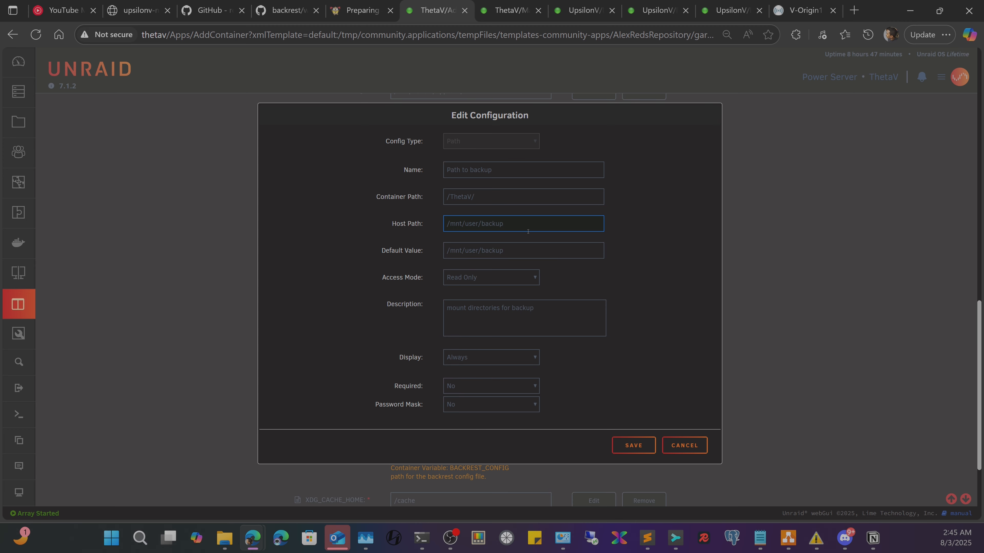
pyautogui.press('BackSpace')
pyautogui.press('BackSpace')
pyautogui.press('BackSpace')
pyautogui.press('BackSpace')
pyautogui.press('BackSpace')
pyautogui.click(484, 228)
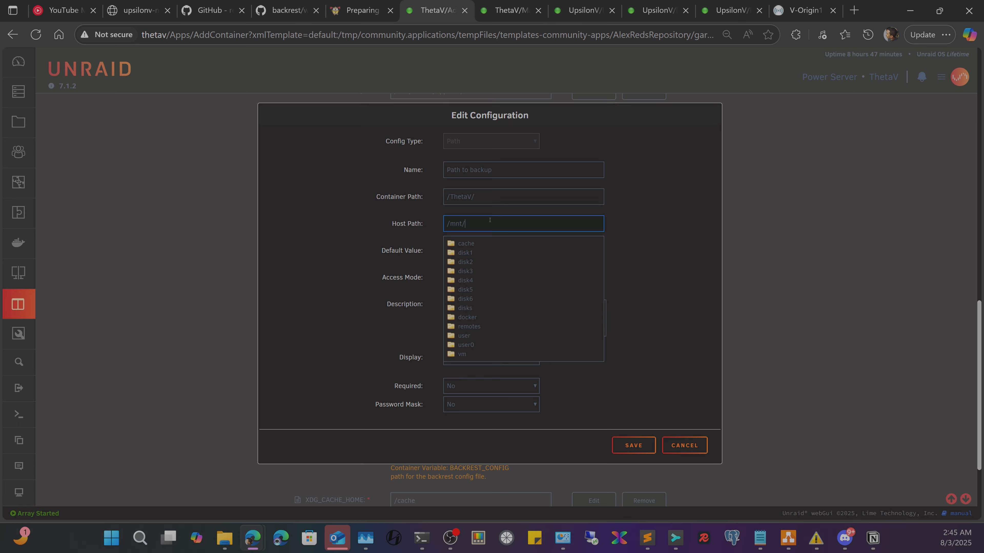
pyautogui.press('BackSpace')
pyautogui.press('BackSpace')
pyautogui.press('BackSpace')
pyautogui.press('BackSpace')
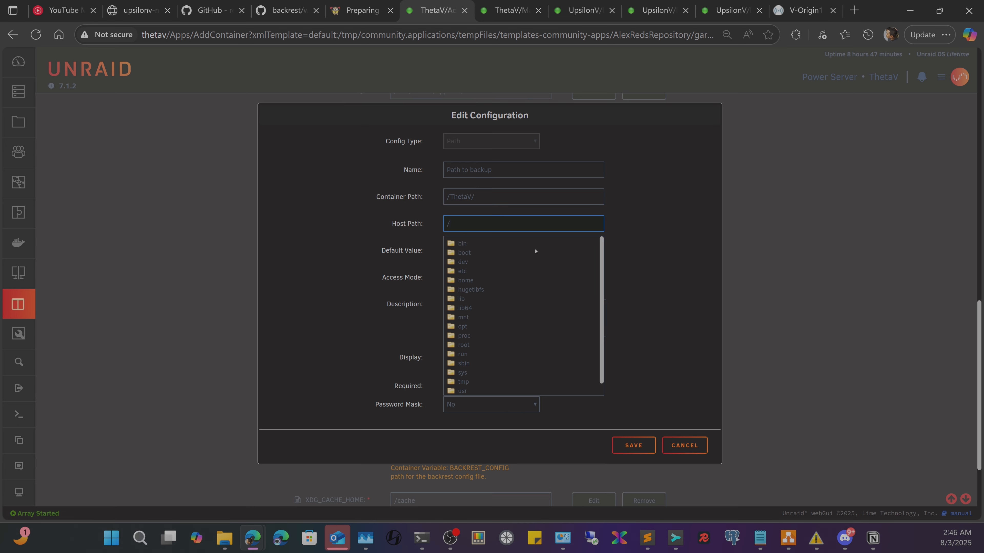
pyautogui.click(464, 253)
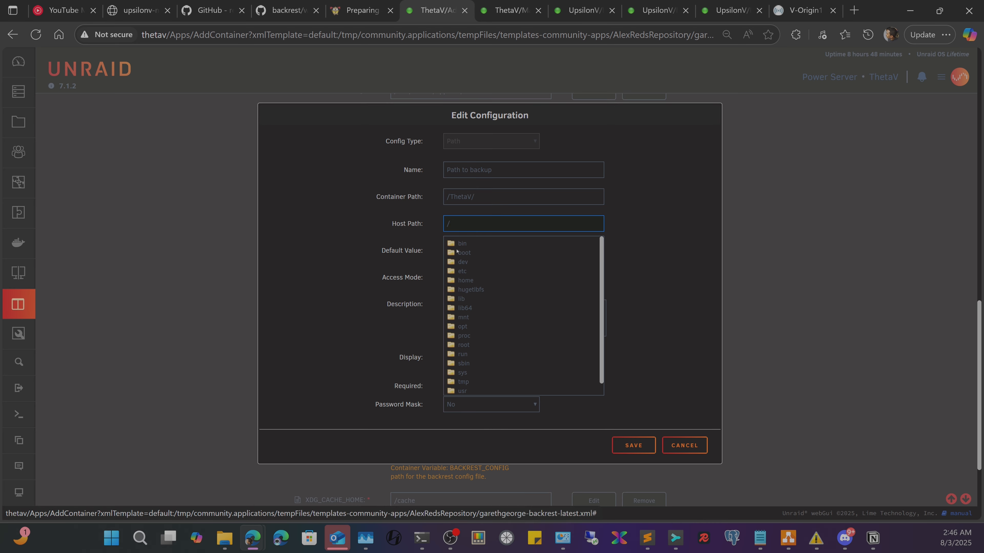
# - Restore the container path to /ThetaV/ and clear the host path back to the root
pyautogui.click(491, 197)
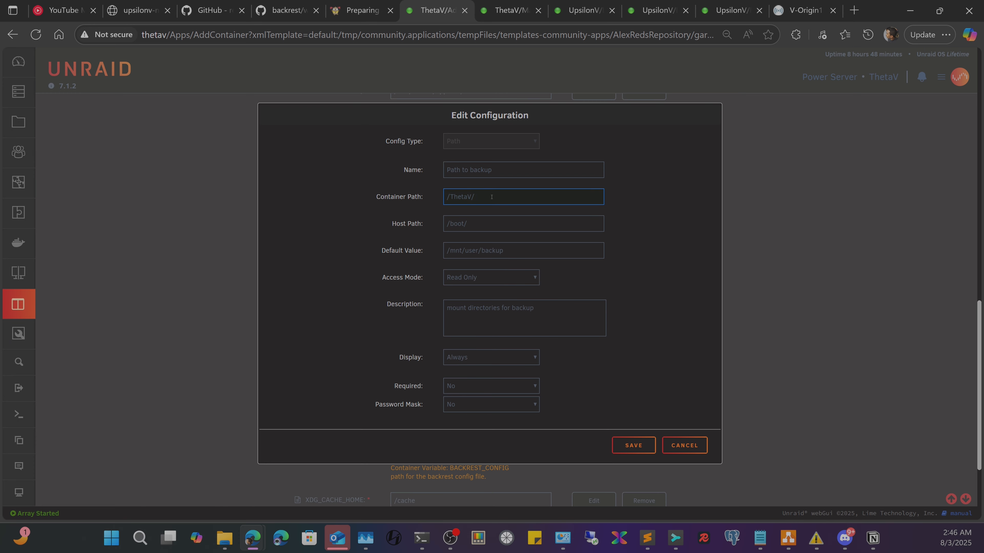
pyautogui.write('/ThetaV/boot/')
pyautogui.moveTo(496, 194); pyautogui.dragTo(476, 201)
pyautogui.moveTo(509, 254); pyautogui.dragTo(320, 265)
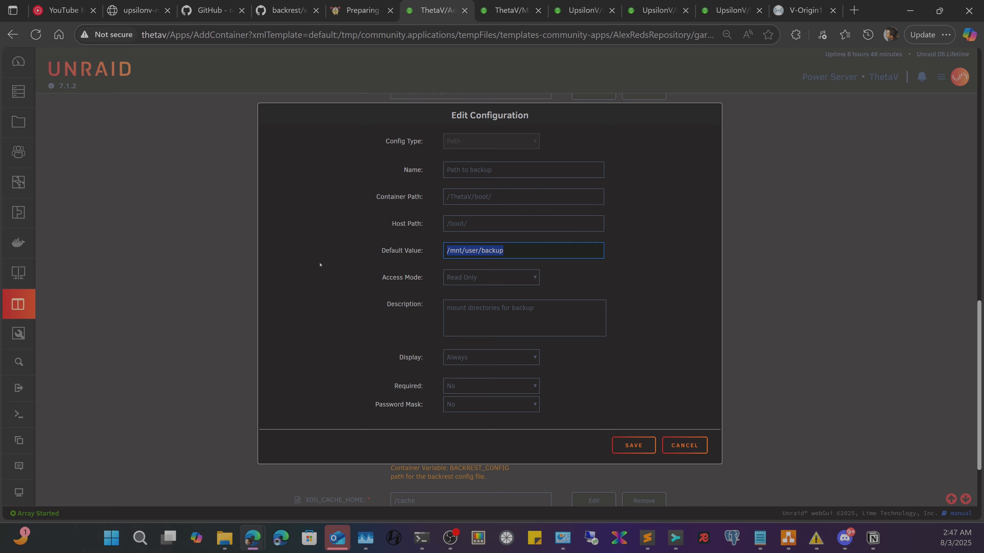
pyautogui.press('BackSpace')
pyautogui.moveTo(510, 196); pyautogui.dragTo(474, 201)
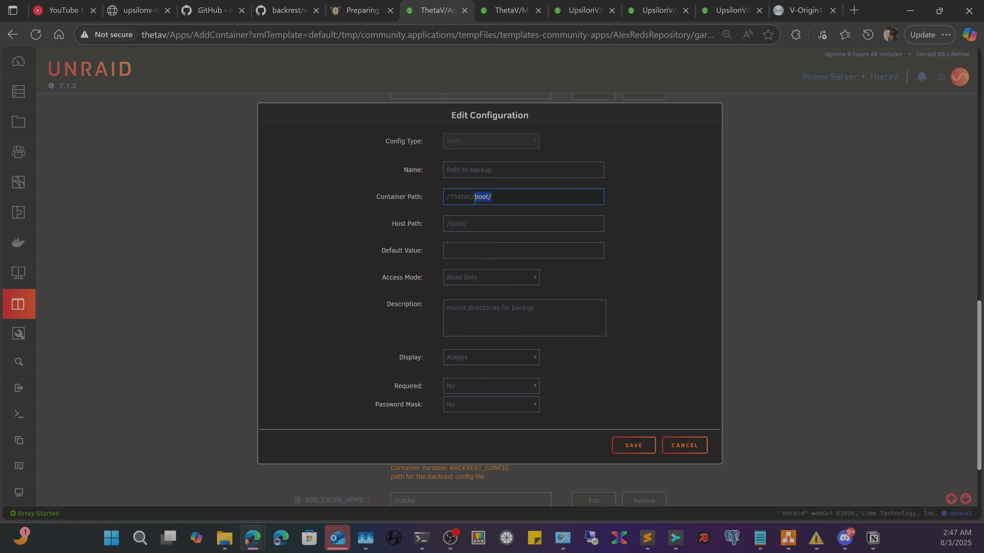
pyautogui.press('BackSpace')
pyautogui.click(468, 224)
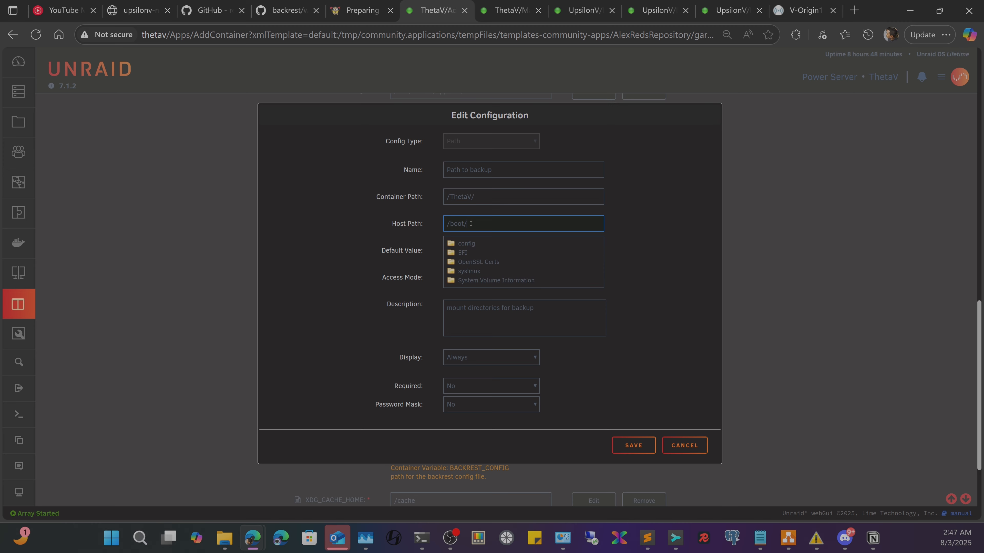
pyautogui.moveTo(468, 224); pyautogui.dragTo(450, 226)
pyautogui.press('BackSpace')
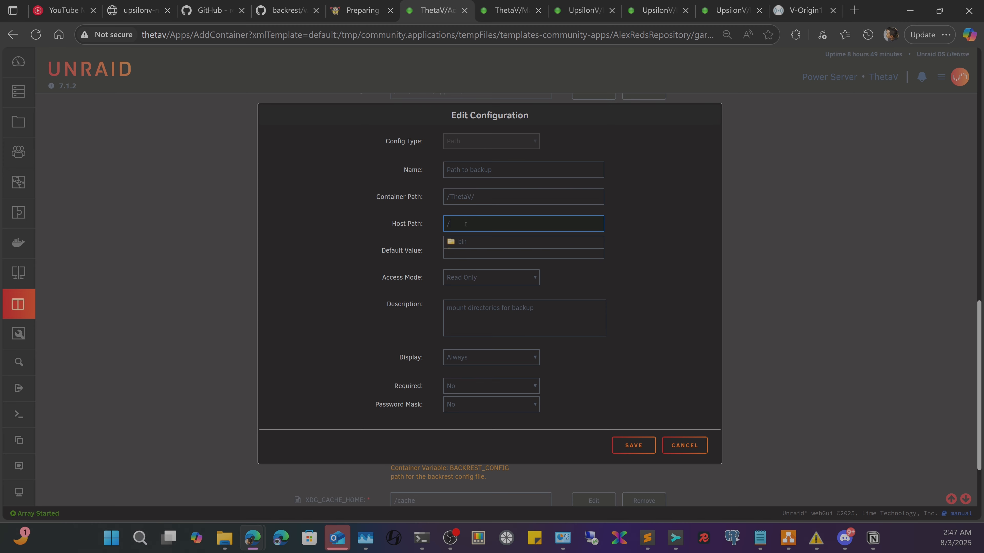
# - Pick /mnt/user/Production/Y. Backups/Backup Tester/ as the host path
pyautogui.click(464, 316)
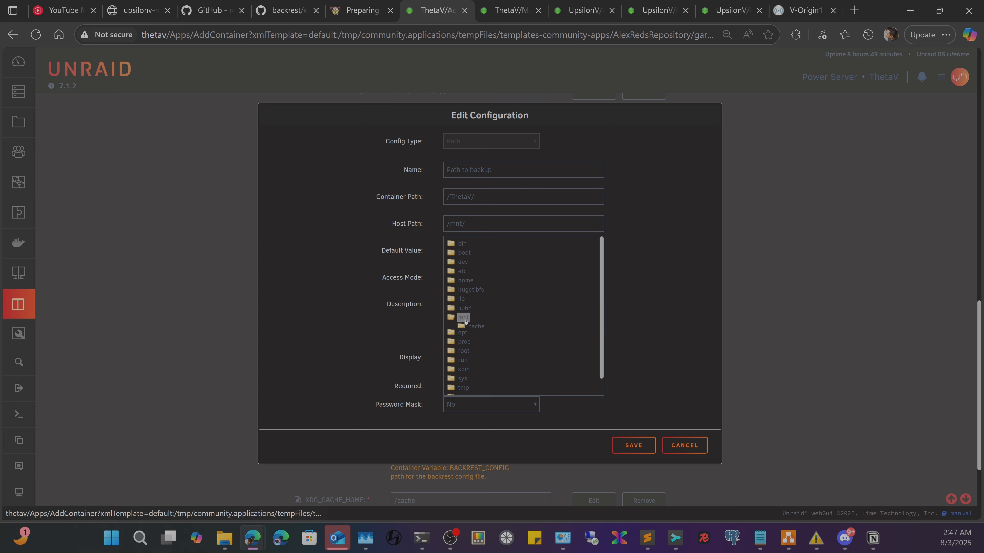
pyautogui.scroll(-3, 476, 312)
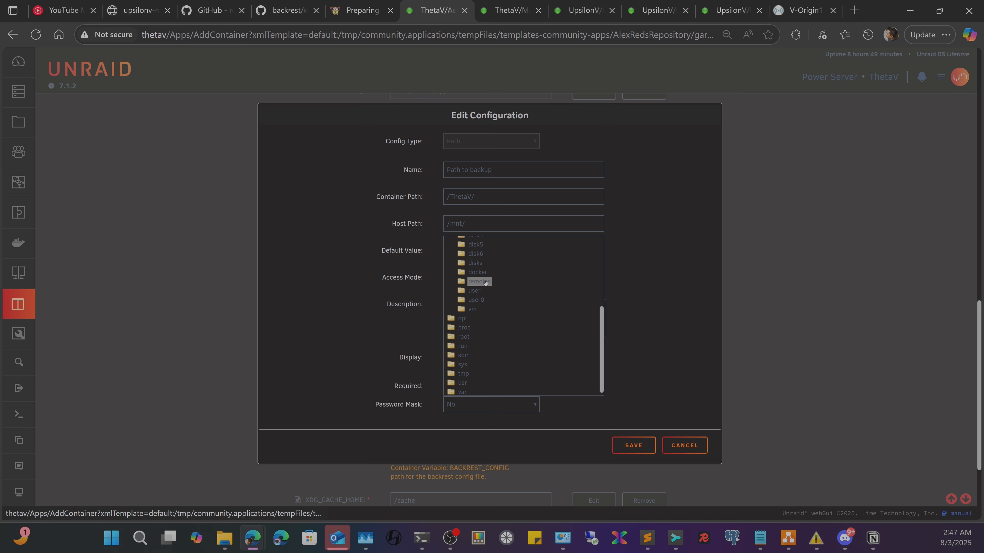
pyautogui.click(476, 291)
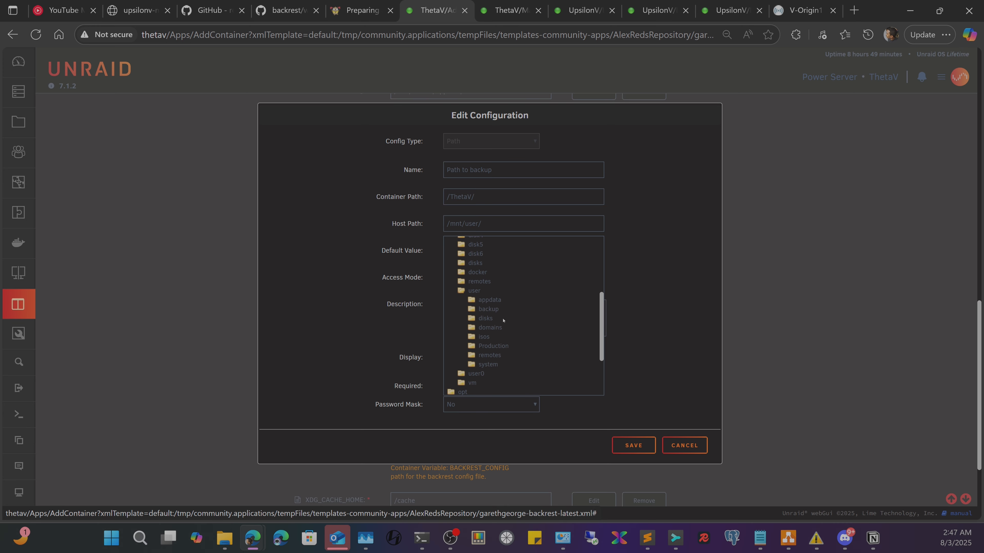
pyautogui.click(493, 346)
pyautogui.scroll(-2, 504, 337)
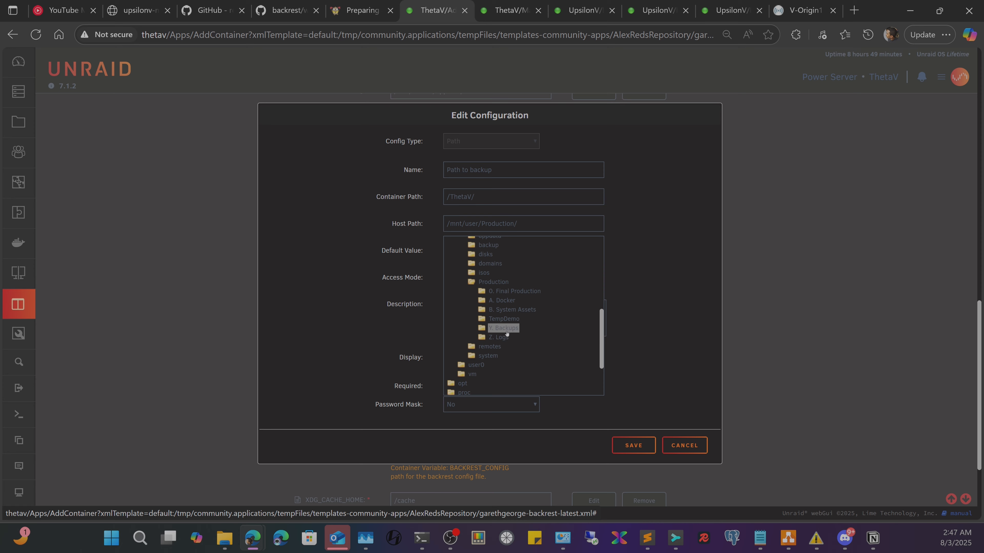
pyautogui.click(504, 329)
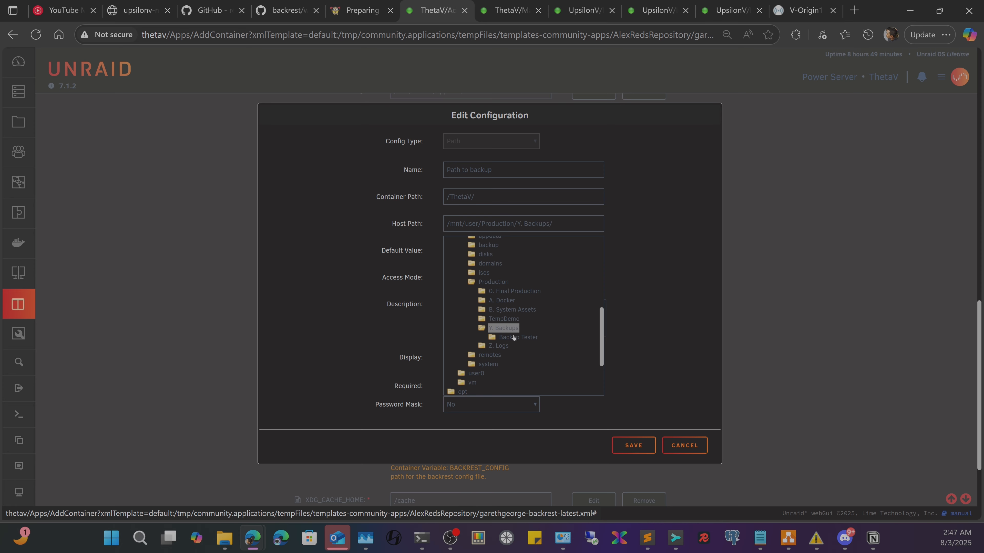
pyautogui.click(519, 337)
pyautogui.click(644, 318)
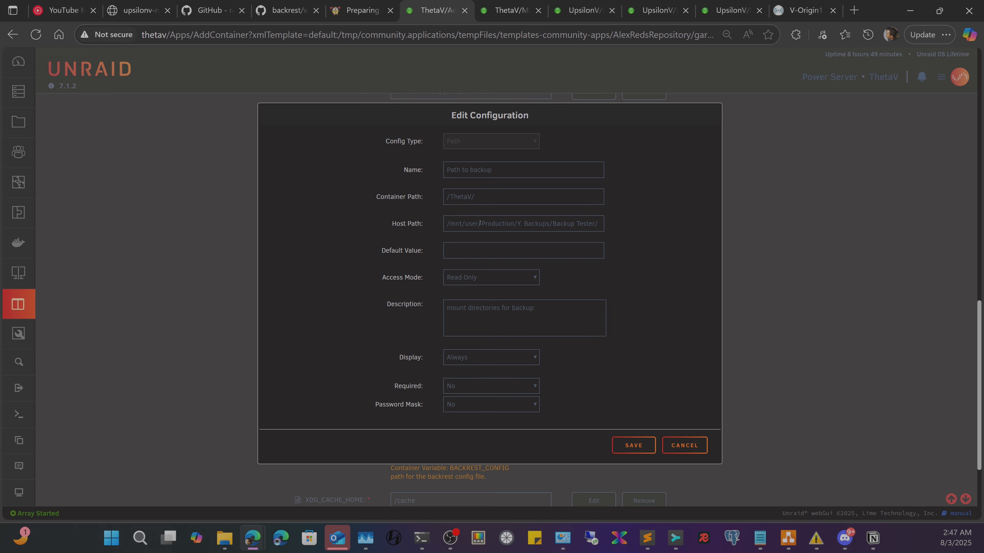
# - Confirm the /ThetaV/ and Backup Tester paths stay Read Only, then bring up File Explorer's tempdemo folder
pyautogui.moveTo(532, 193); pyautogui.dragTo(422, 208)
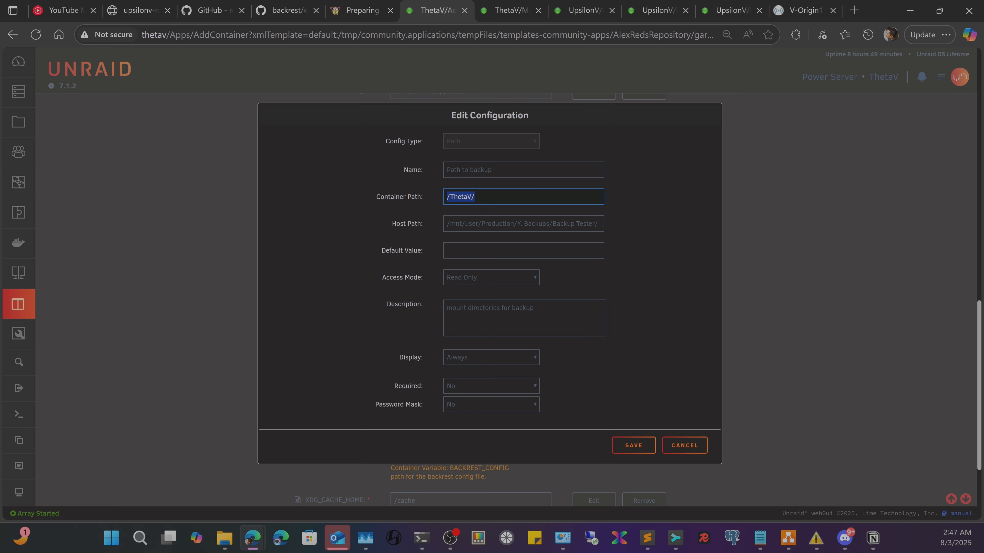
pyautogui.moveTo(488, 224); pyautogui.dragTo(615, 227)
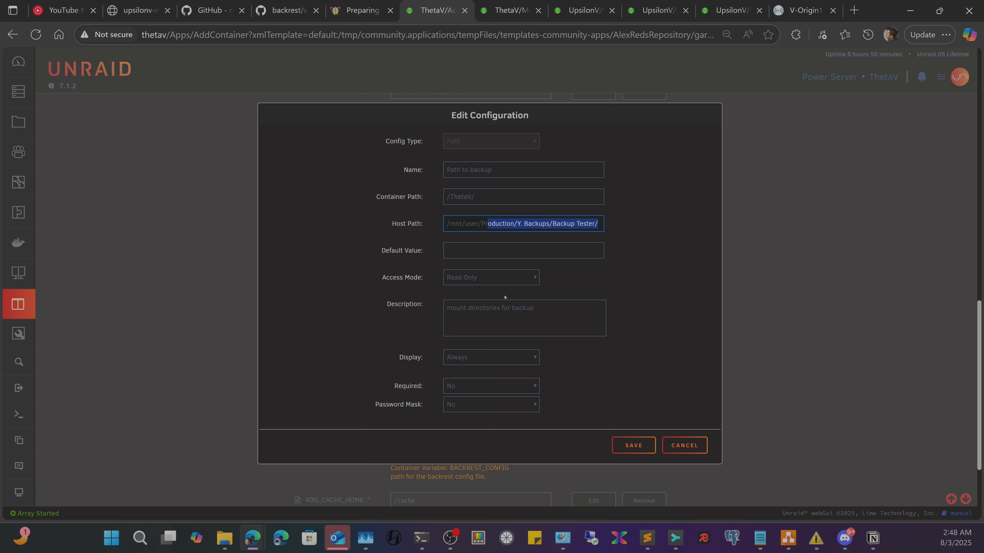
pyautogui.click(504, 284)
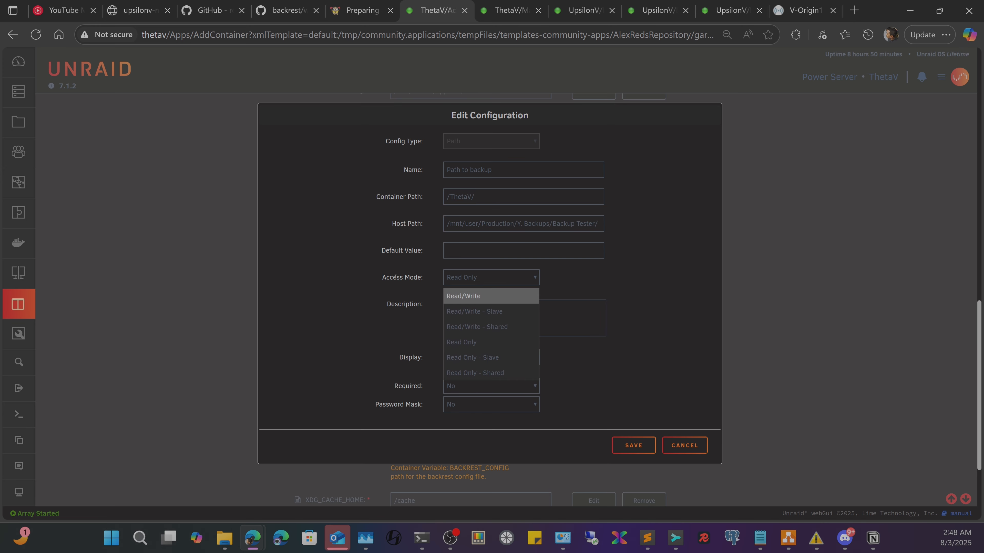
pyautogui.click(340, 283)
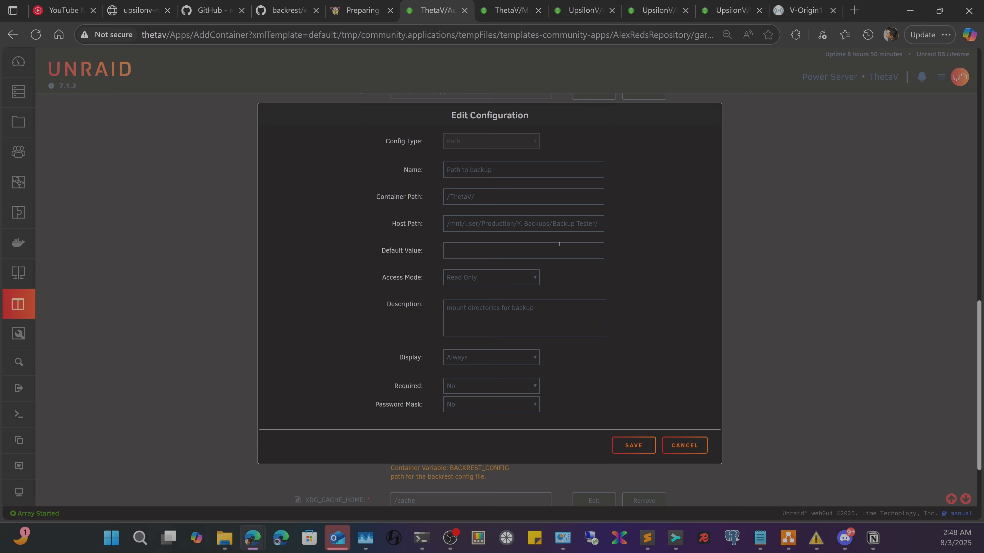
pyautogui.hotkey('alt', 'Tab')
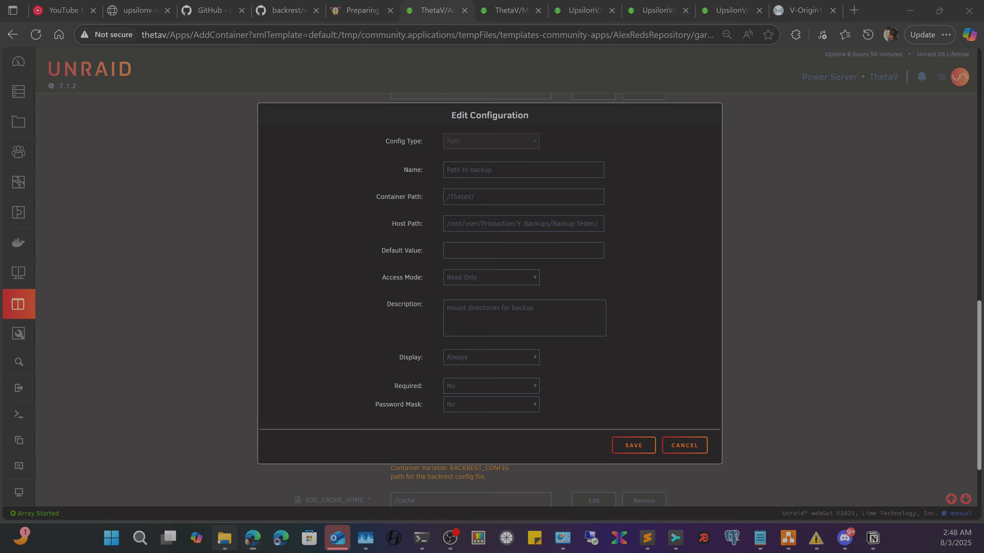
pyautogui.hotkey('ctrl', 'Tab')
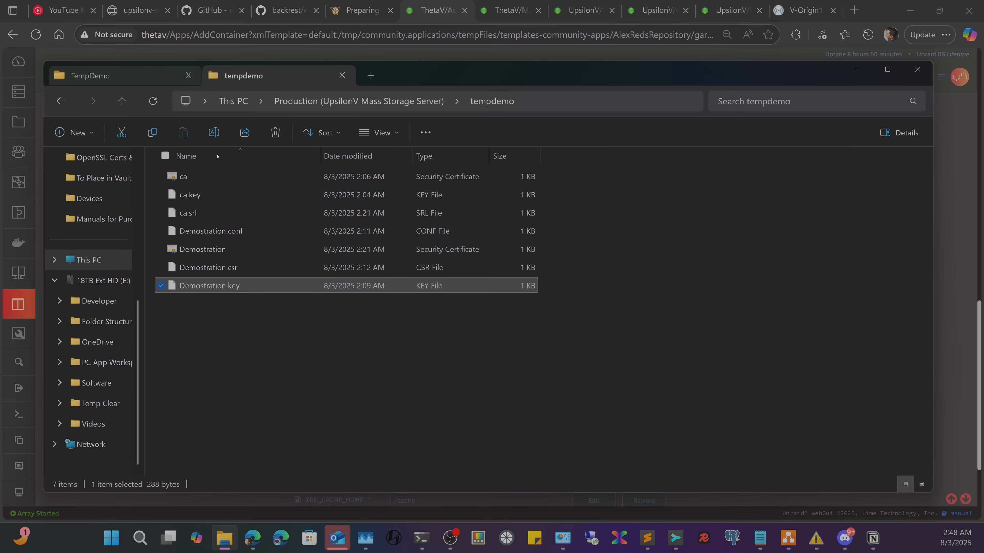
# - Open Y. Backups on the Production share to verify Backup Tester exists, then minimize Explorer
pyautogui.click(357, 107)
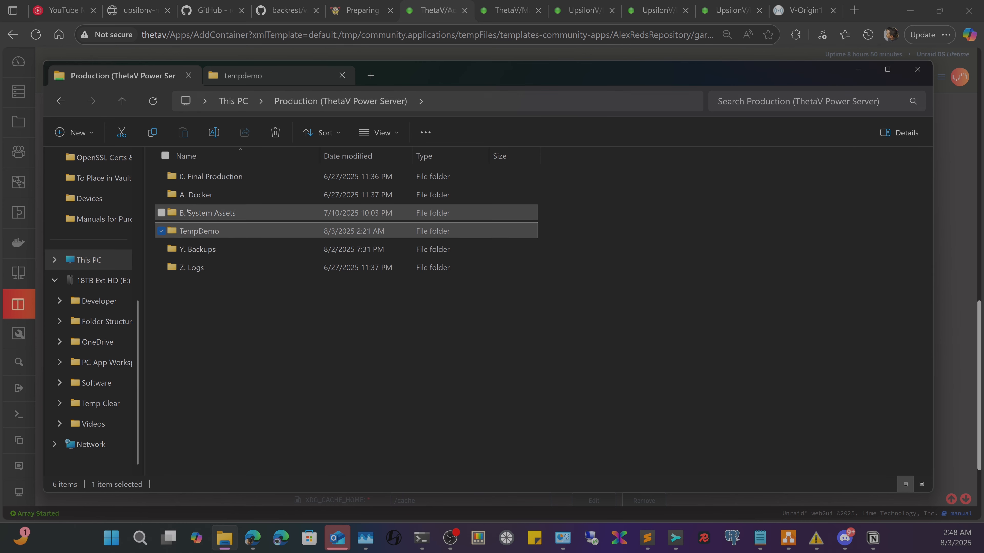
pyautogui.doubleClick(210, 247)
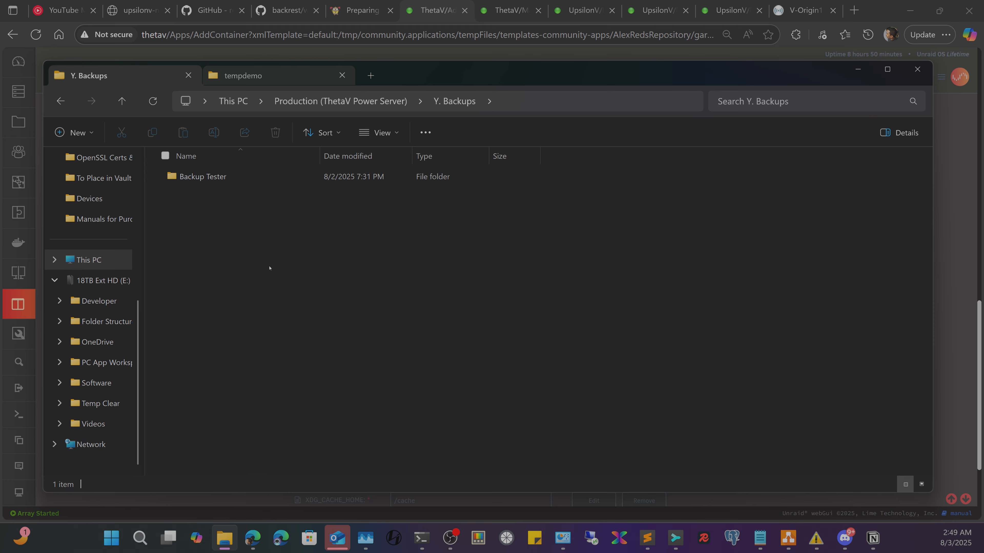
pyautogui.click(859, 69)
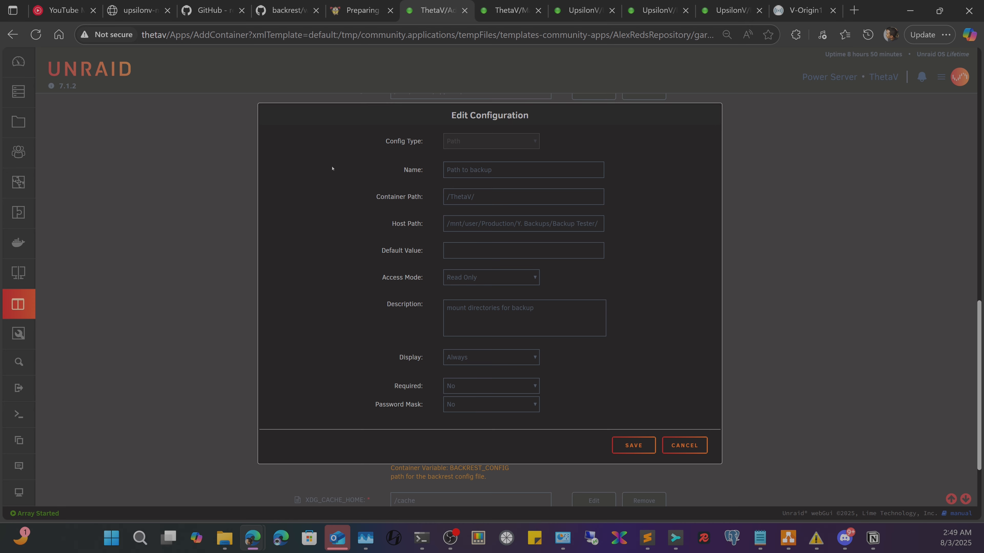
pyautogui.click(498, 275)
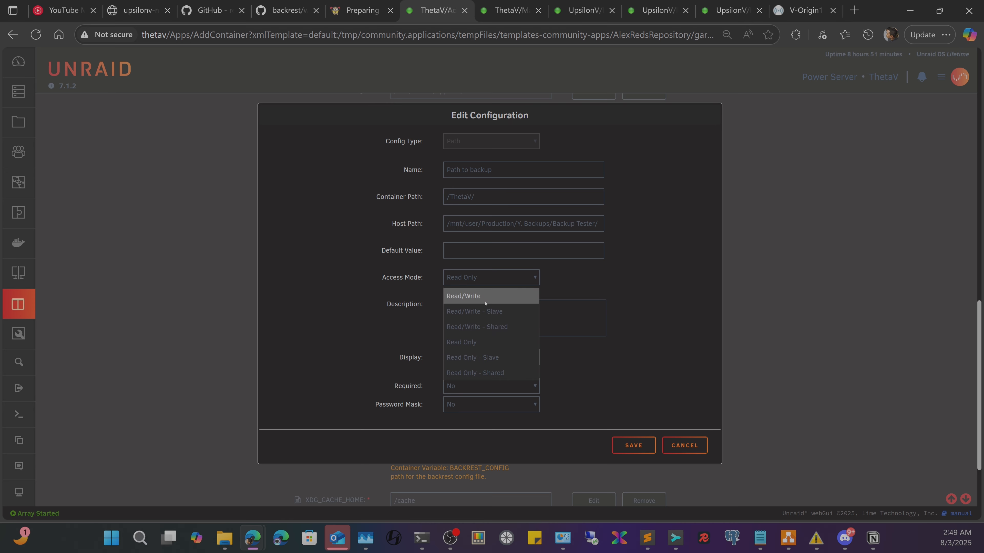
pyautogui.click(468, 294)
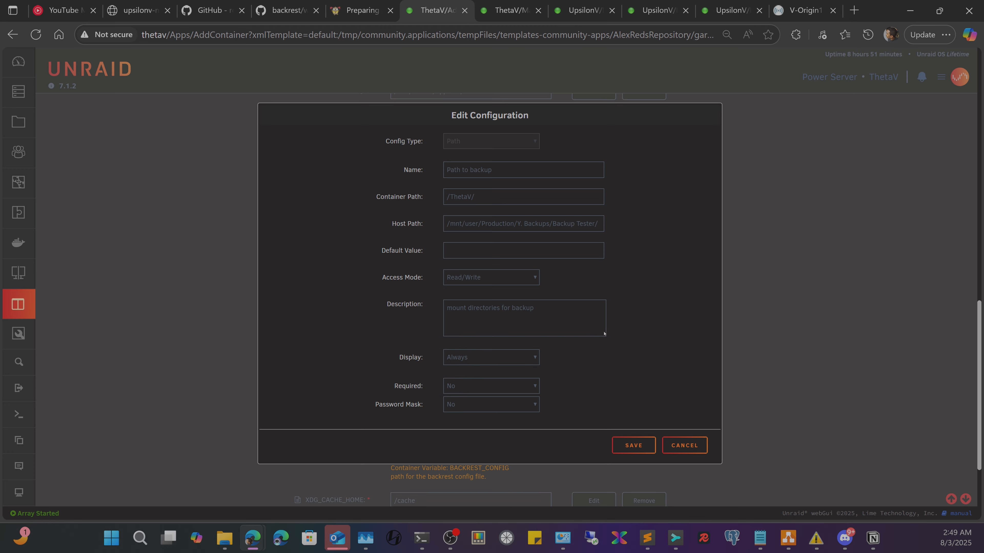
pyautogui.click(505, 274)
pyautogui.click(468, 348)
# - Save the Path to backup mapping pointing at the Backup Tester folder
pyautogui.click(634, 446)
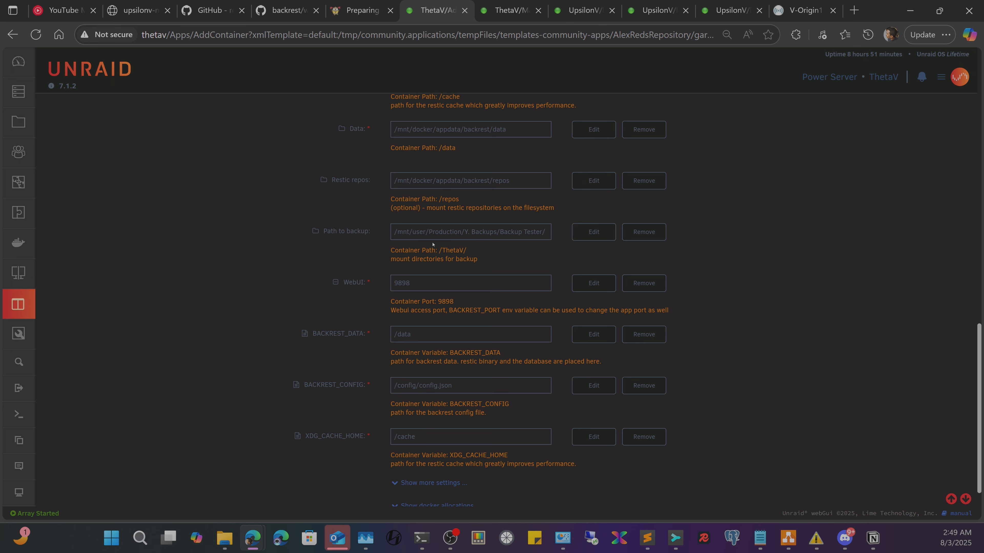
pyautogui.moveTo(420, 285); pyautogui.dragTo(366, 269)
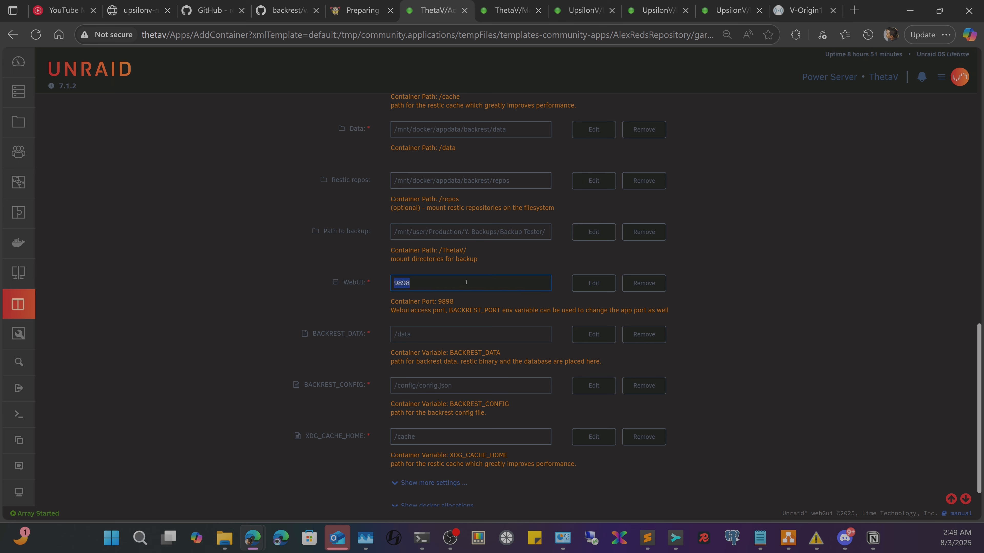
pyautogui.click(455, 344)
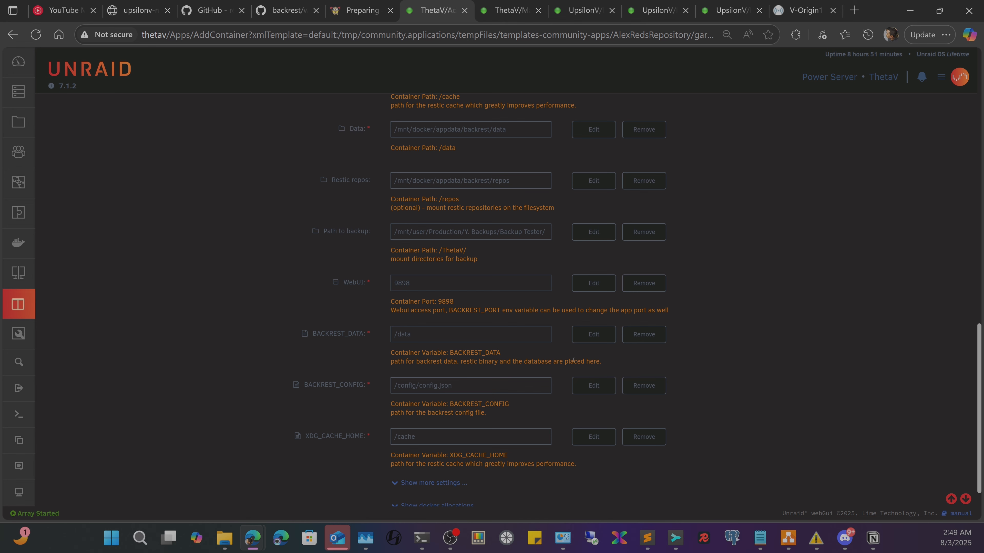
# - Reveal the extra container settings and point out the America/Toronto timezone
pyautogui.scroll(-2, 425, 421)
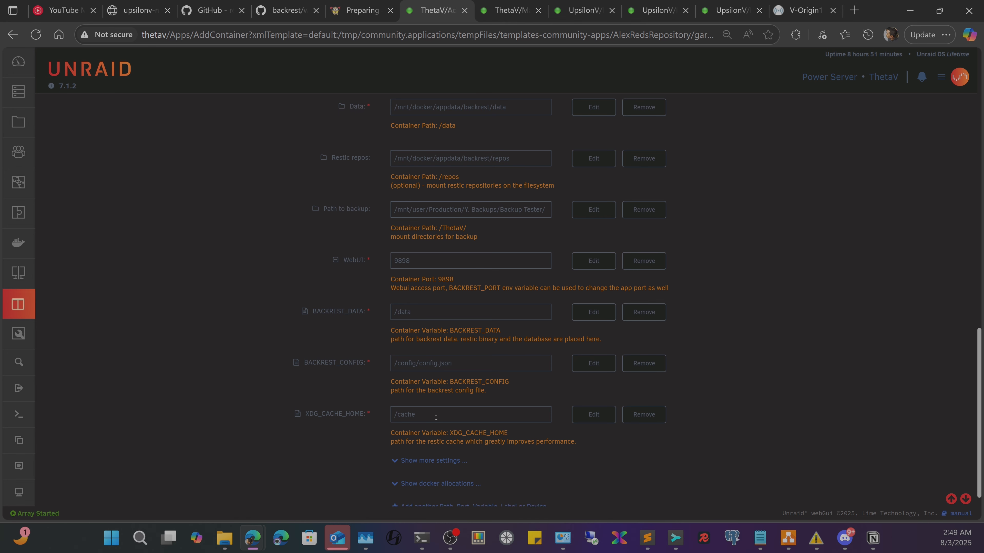
pyautogui.click(430, 410)
pyautogui.scroll(-2, 446, 432)
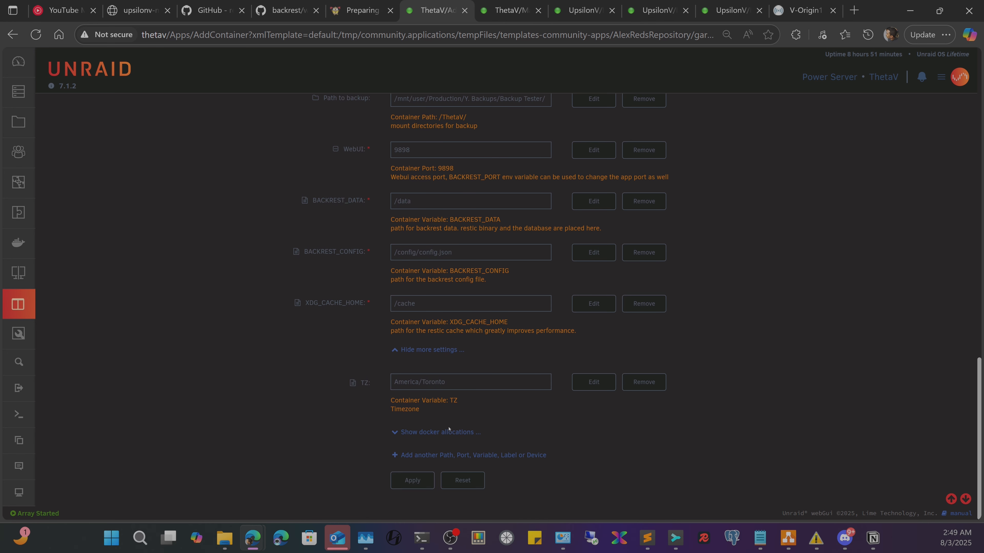
pyautogui.doubleClick(428, 383)
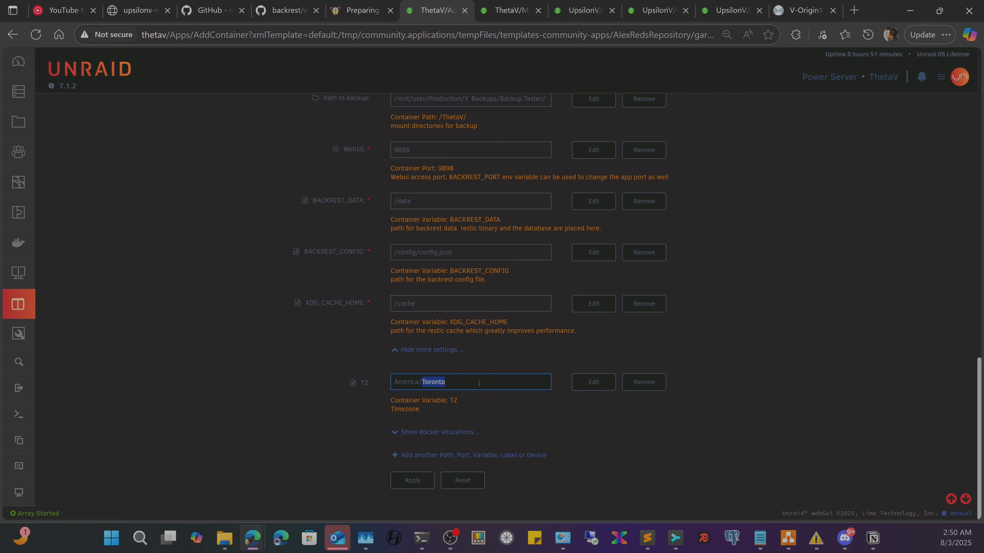
pyautogui.click(398, 382)
pyautogui.moveTo(460, 389)
pyautogui.mouseDown()
pyautogui.moveTo(359, 390)
pyautogui.moveTo(472, 374)
pyautogui.mouseUp()
# - Add another template entry and set its Config Type to Variable
pyautogui.click(432, 456)
pyautogui.click(496, 140)
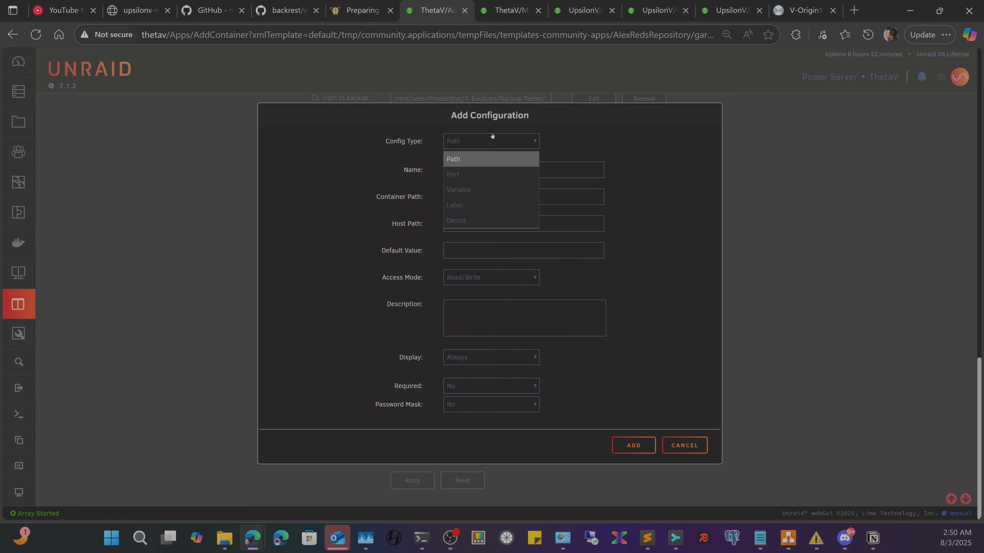
pyautogui.click(457, 190)
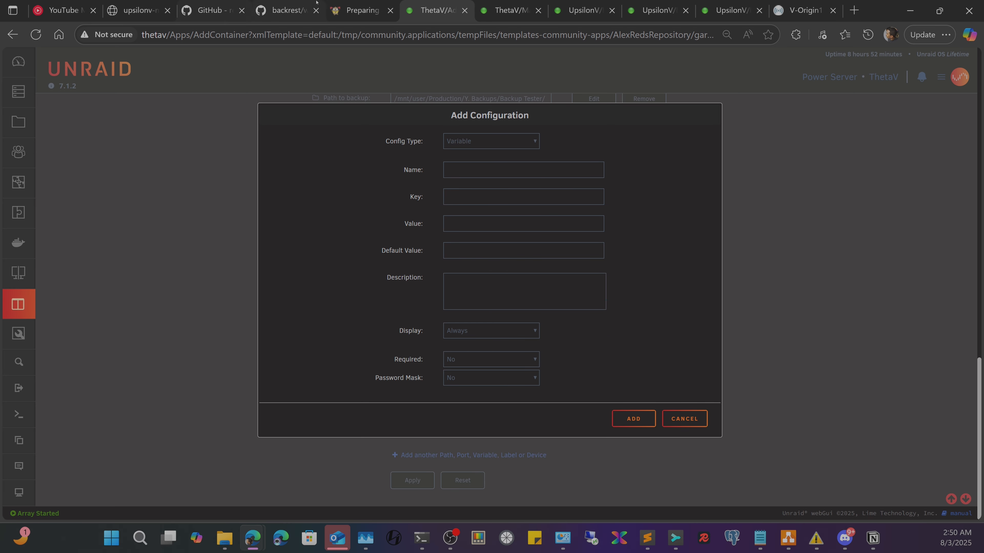
# - Review the restic REST Server docs' --cacert TLS note, then go to the rest-server GitHub README
pyautogui.click(379, 6)
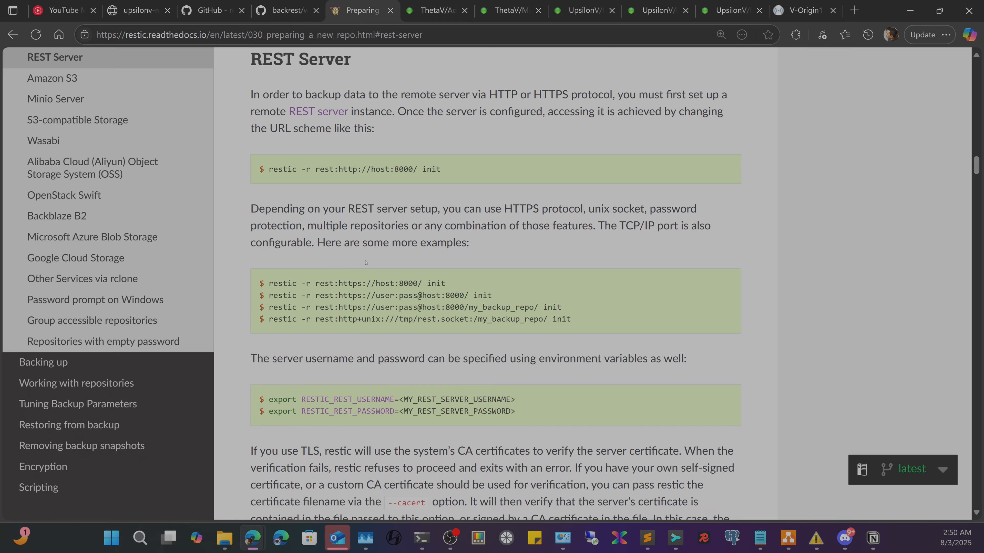
pyautogui.scroll(-4, 366, 263)
pyautogui.scroll(3, 442, 307)
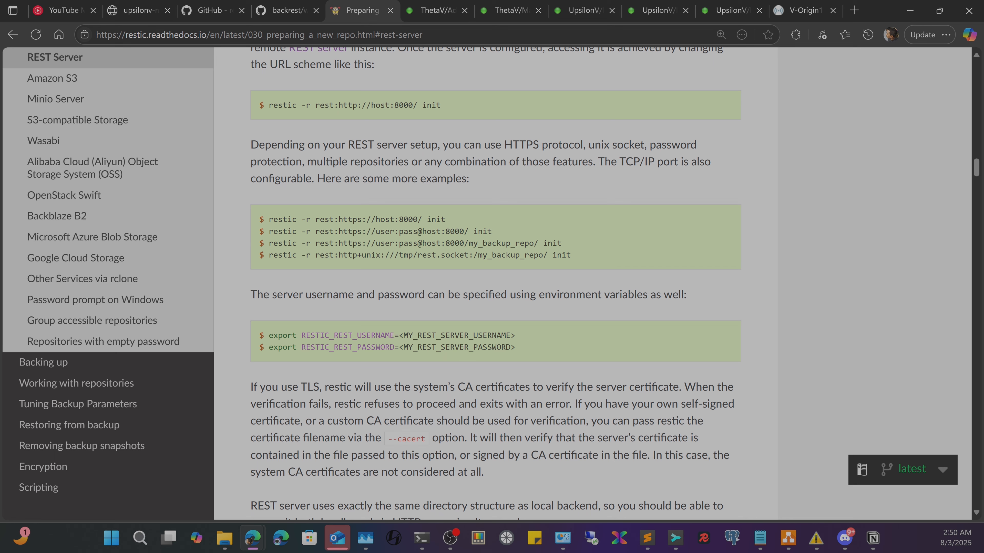
pyautogui.scroll(3, 429, 354)
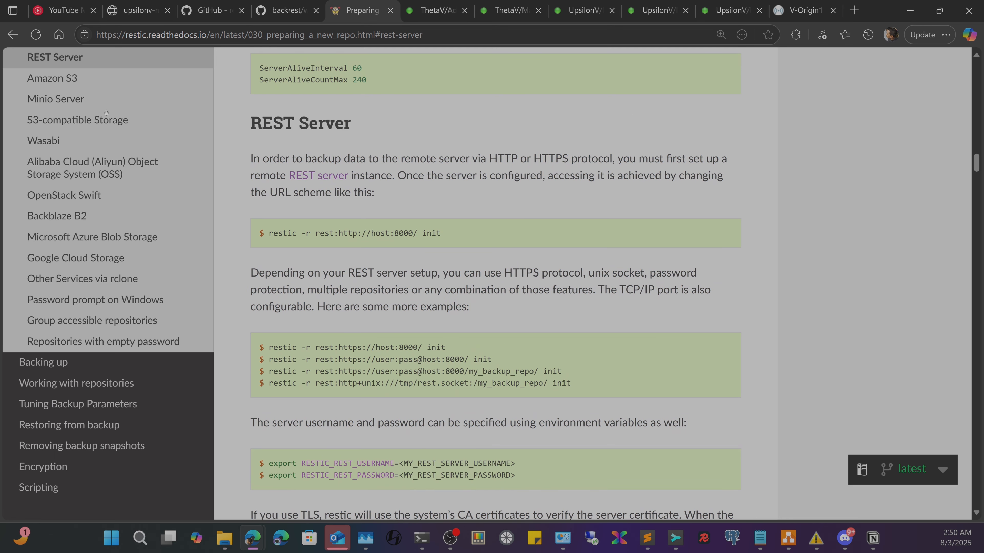
pyautogui.scroll(-5, 324, 197)
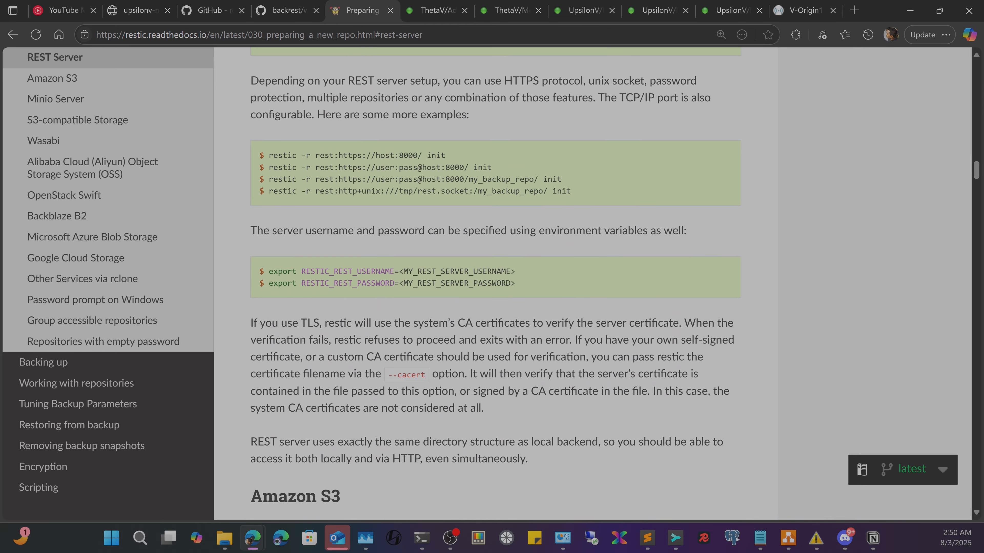
pyautogui.moveTo(424, 375); pyautogui.dragTo(387, 377)
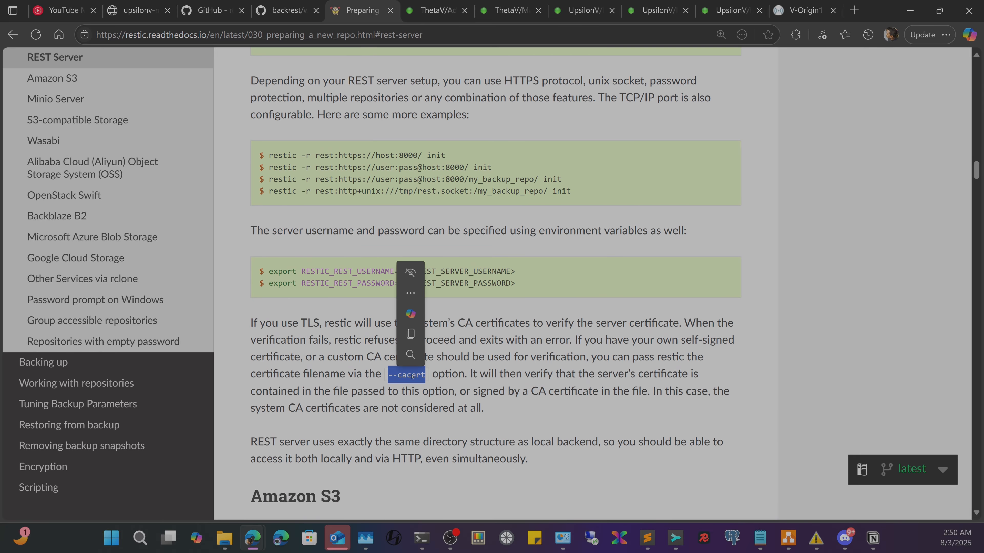
pyautogui.scroll(3, 404, 229)
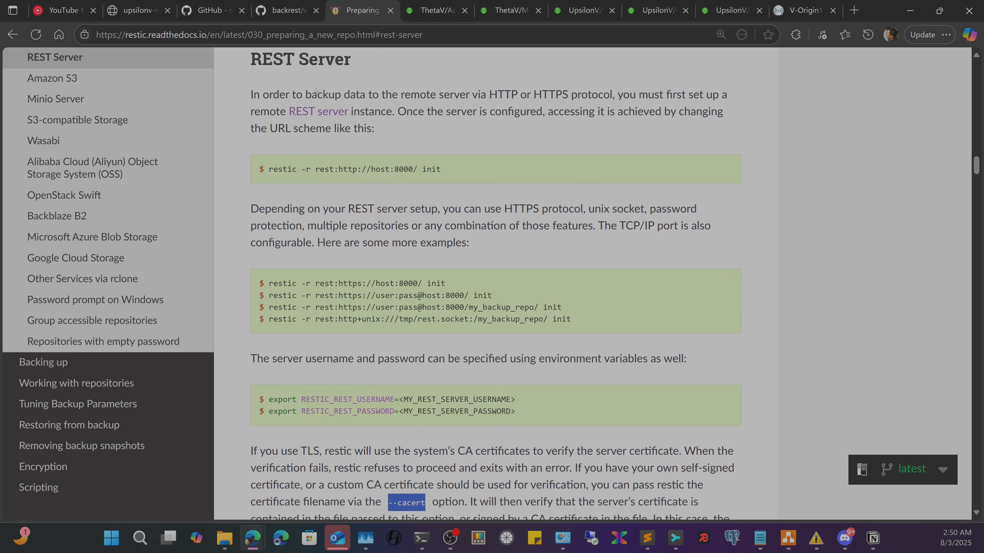
pyautogui.scroll(-3, 424, 393)
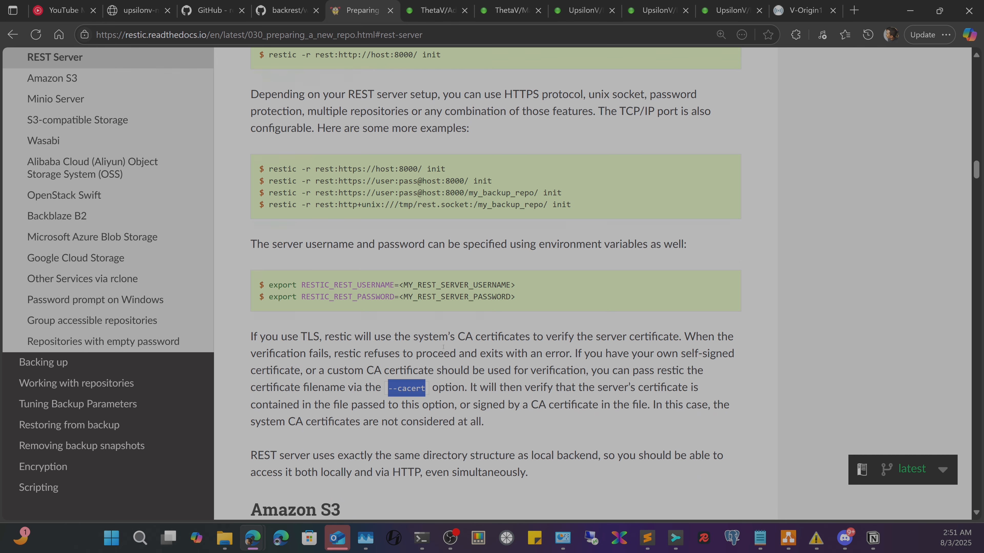
pyautogui.scroll(1, 358, 222)
pyautogui.click(221, 7)
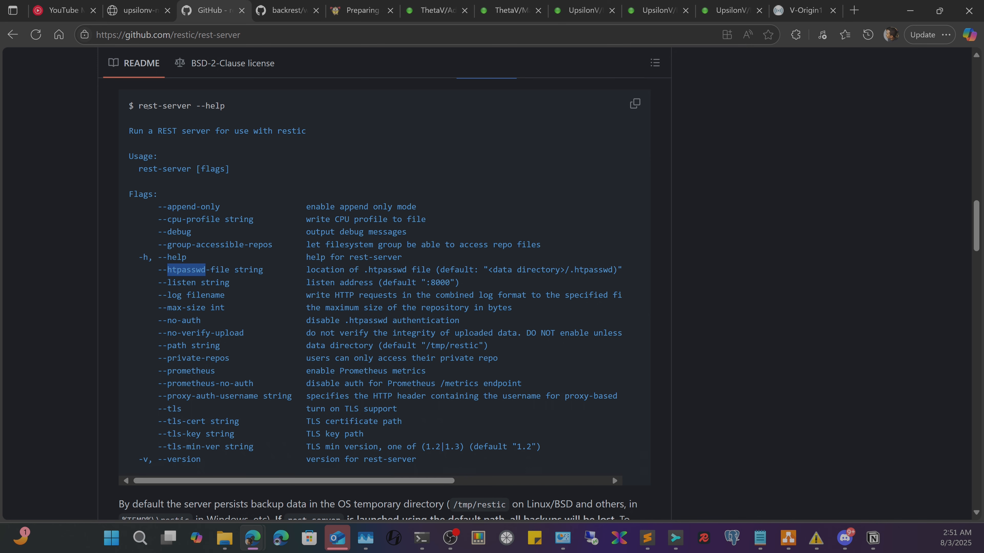
# - Highlight the rest-server help flags, then scroll the Backrest README to its Docker Compose example
pyautogui.moveTo(148, 107); pyautogui.dragTo(229, 107)
pyautogui.moveTo(209, 460)
pyautogui.mouseDown()
pyautogui.moveTo(167, 231)
pyautogui.moveTo(210, 459)
pyautogui.mouseUp()
pyautogui.click(282, 3)
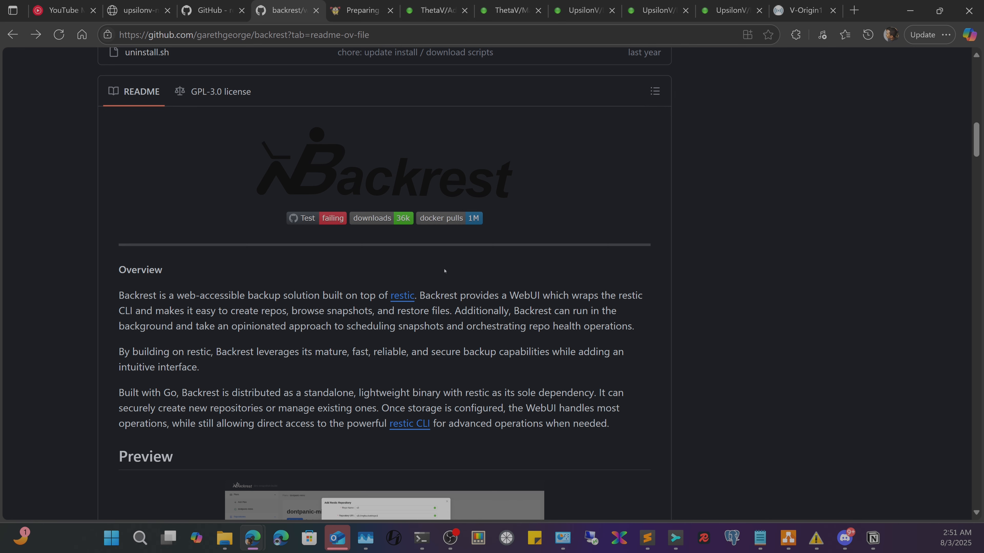
pyautogui.scroll(-15, 434, 312)
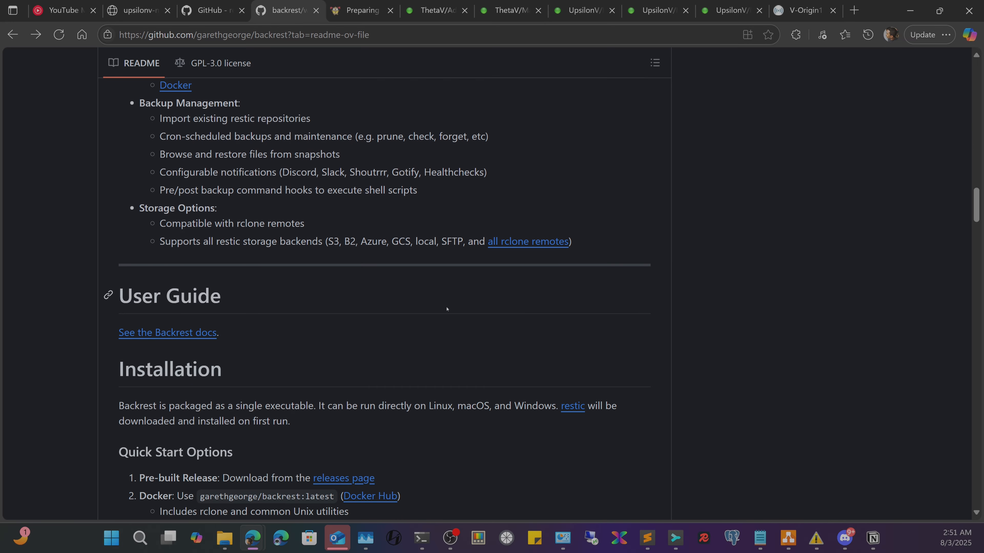
pyautogui.scroll(-8, 442, 306)
pyautogui.scroll(-8, 441, 299)
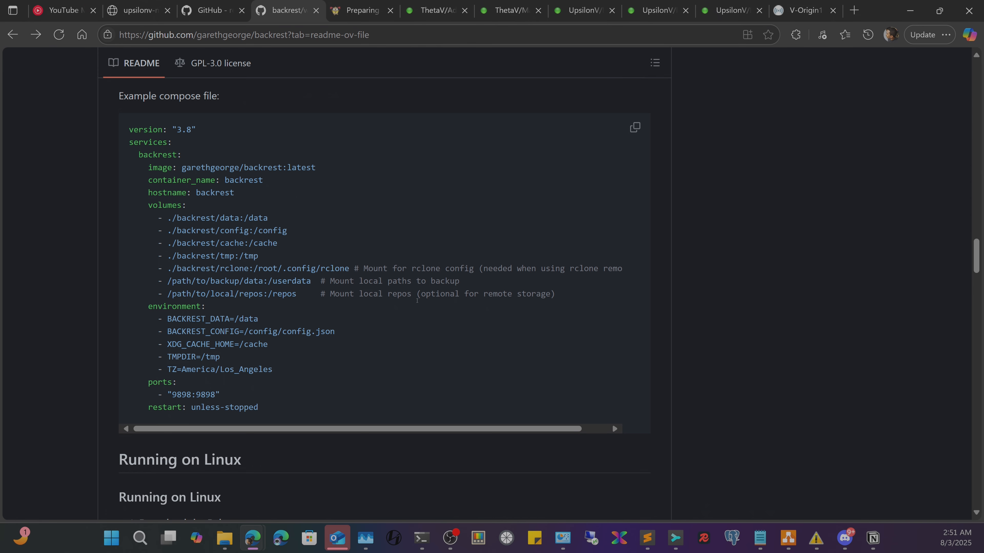
pyautogui.scroll(-4, 424, 294)
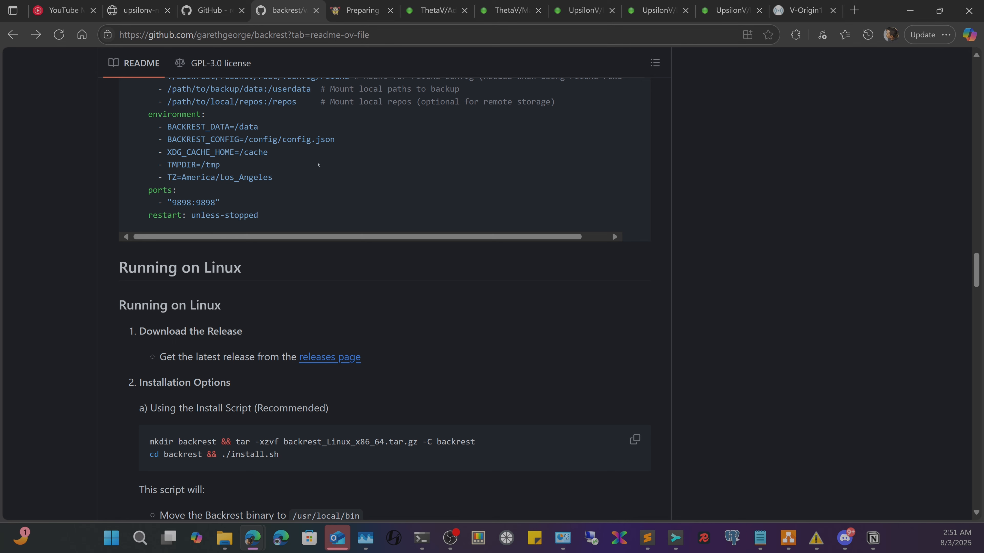
# - Highlight the BACKREST_CONFIG environment line and return to the restic REST Server --cacert docs
pyautogui.scroll(4, 382, 139)
pyautogui.scroll(-1, 234, 315)
pyautogui.moveTo(174, 273); pyautogui.dragTo(347, 264)
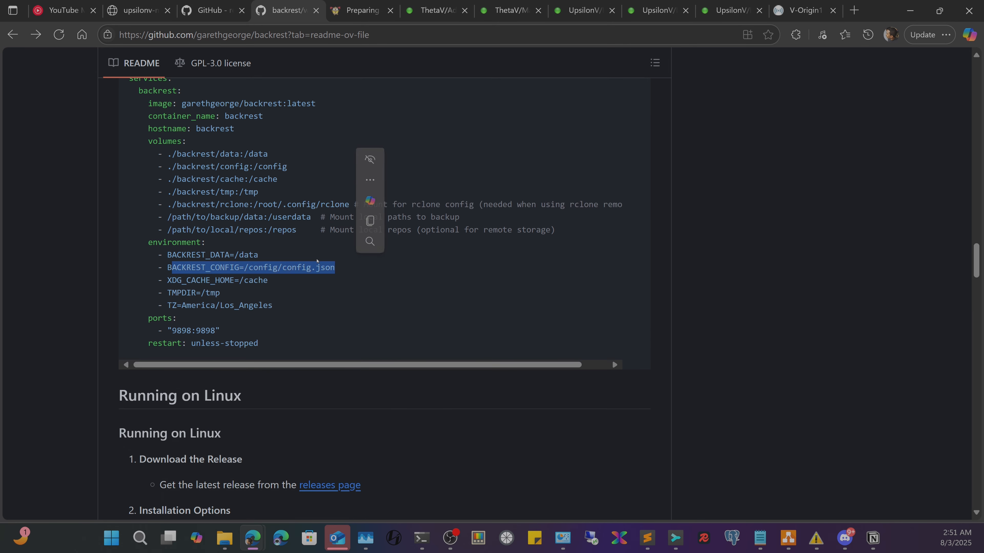
pyautogui.click(372, 2)
pyautogui.scroll(-2, 354, 309)
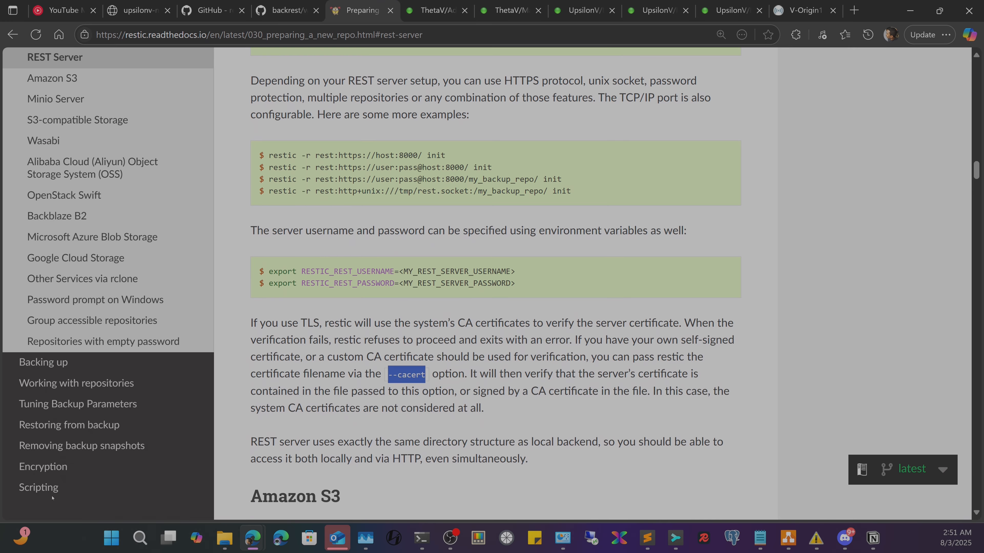
# - Open the restic Manual page and scroll down to its Flags section
pyautogui.scroll(-4, 102, 365)
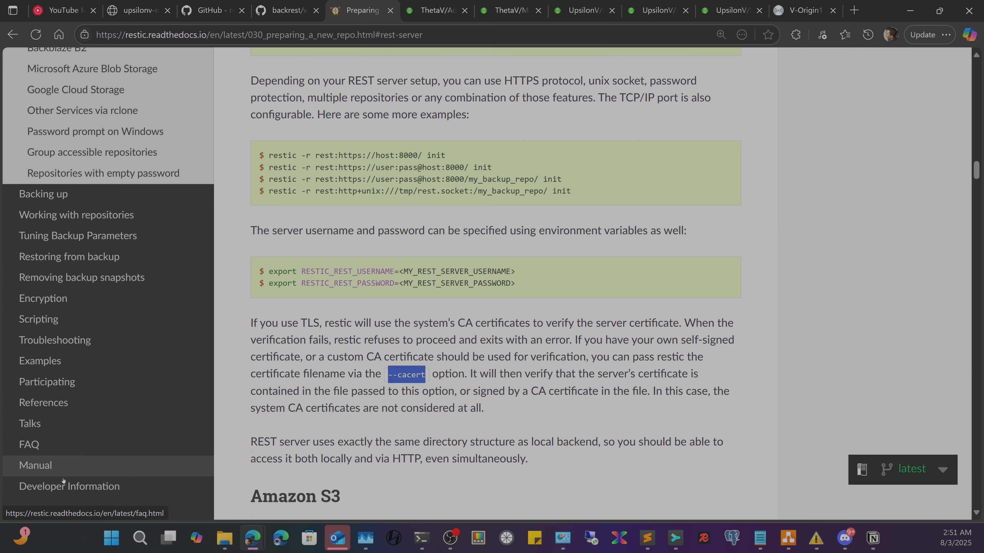
pyautogui.click(58, 467)
pyautogui.scroll(-10, 353, 370)
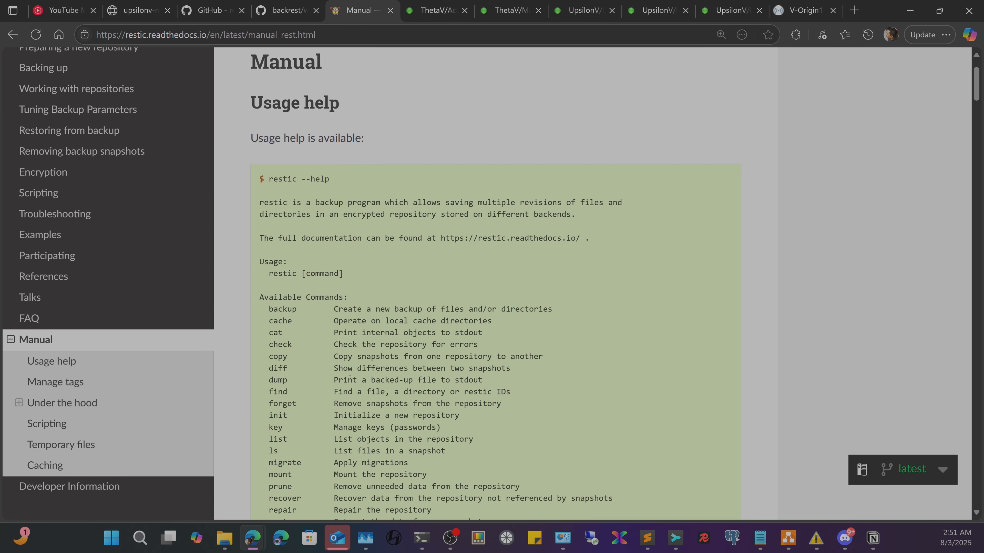
pyautogui.scroll(-3, 353, 370)
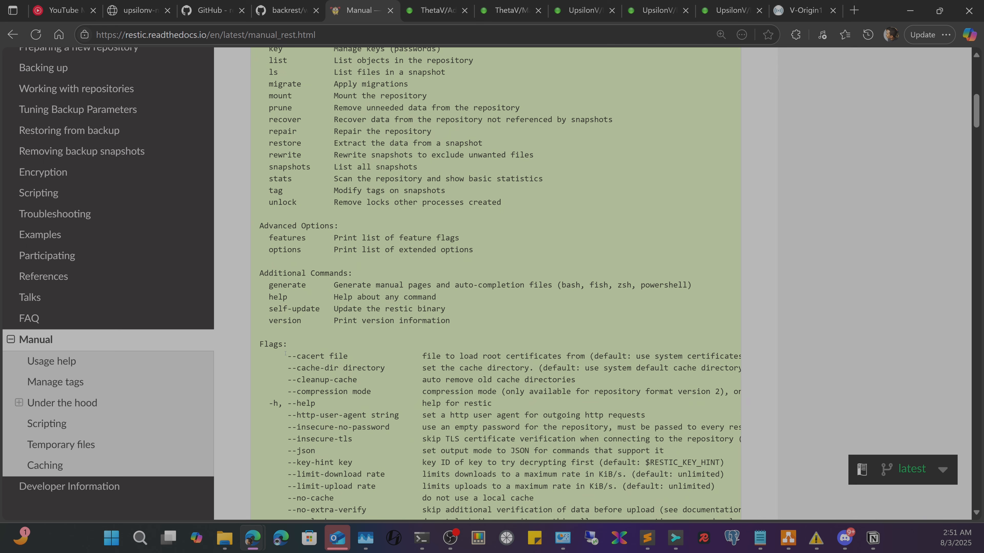
# - Copy the RESTIC_CACERT variable name from the --cacert flag line and go to Unraid's Docker settings
pyautogui.moveTo(281, 359); pyautogui.dragTo(458, 359)
pyautogui.click(492, 355)
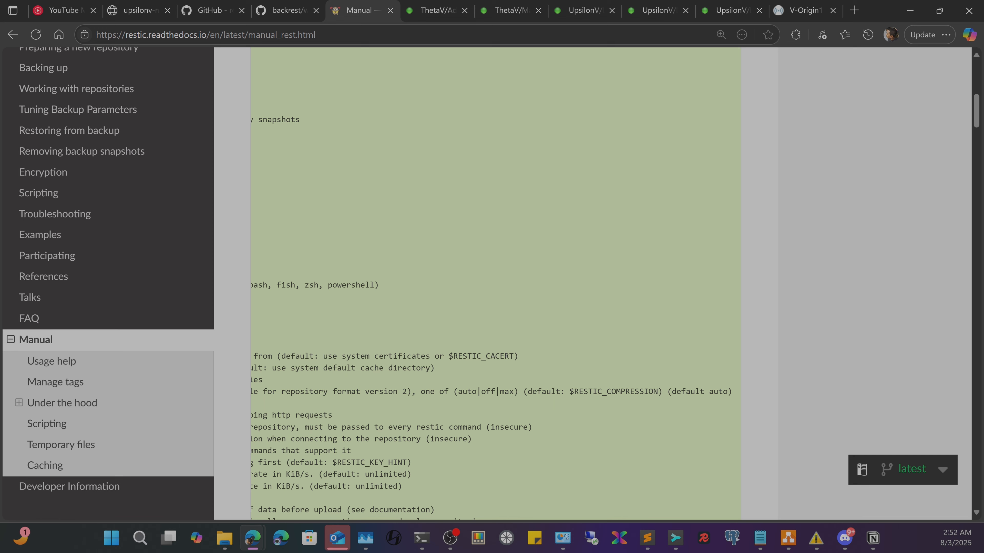
pyautogui.moveTo(506, 356); pyautogui.dragTo(448, 355)
pyautogui.click(474, 354)
pyautogui.rightClick(475, 353)
pyautogui.click(467, 359)
pyautogui.moveTo(519, 356); pyautogui.dragTo(454, 356)
pyautogui.click(479, 310)
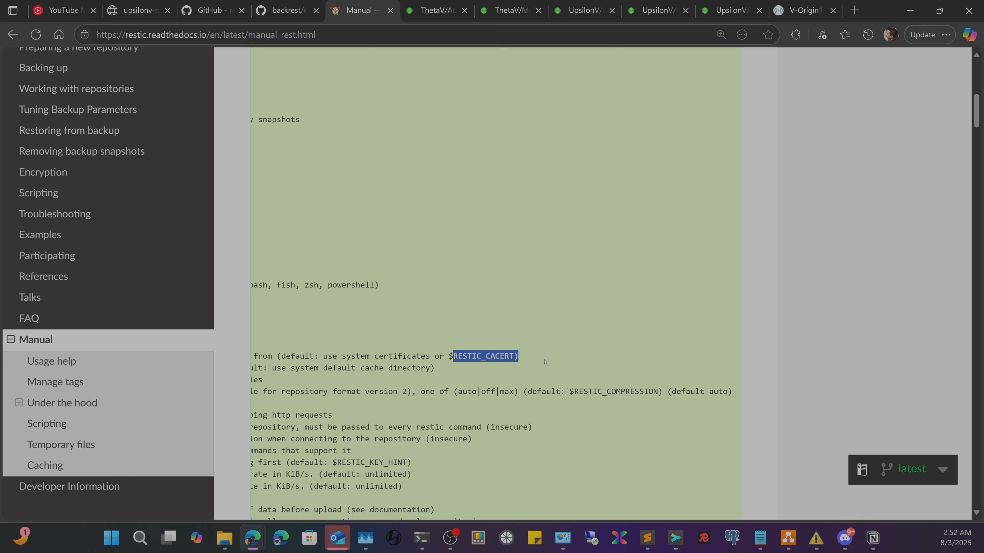
pyautogui.moveTo(648, 536)
pyautogui.click(580, 2)
pyautogui.click(642, 3)
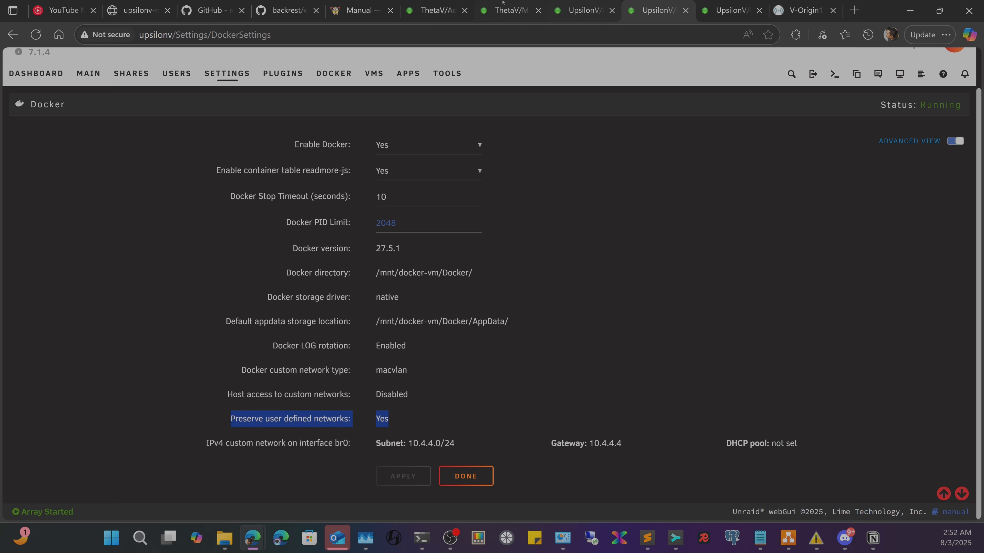
# - Name the new Backrest variable 'CA Cert' and paste RESTIC_CACERT as its key
pyautogui.click(515, 2)
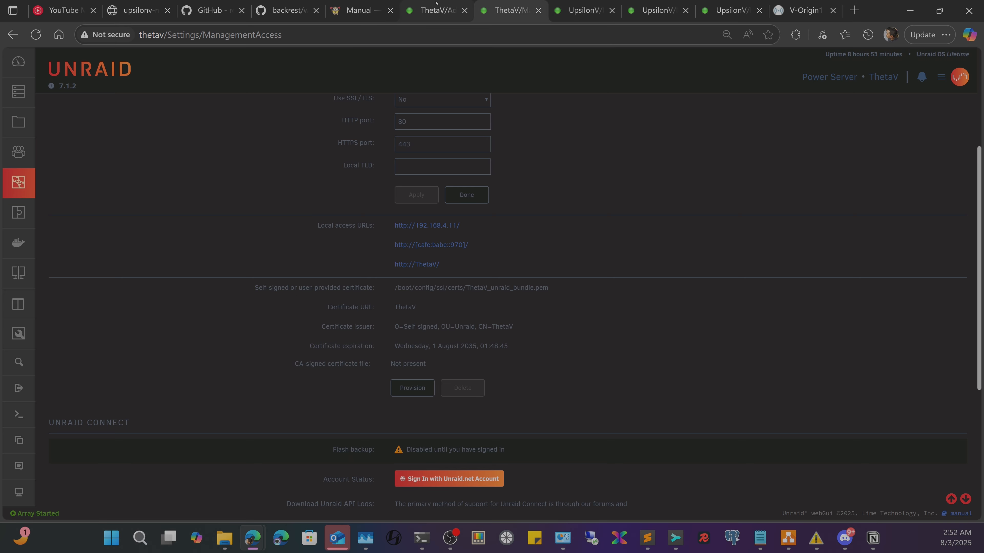
pyautogui.click(448, 8)
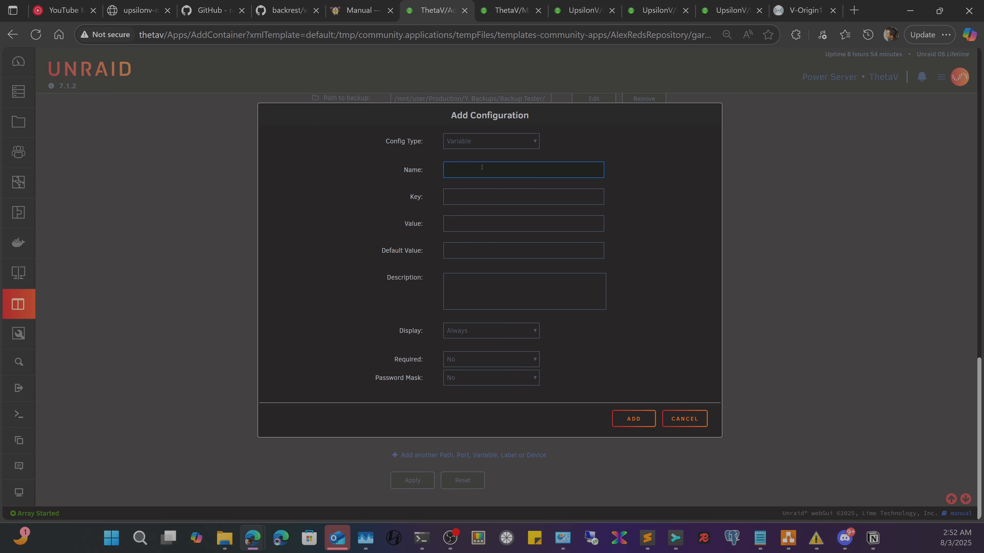
pyautogui.write('CA Cert')
pyautogui.hotkey('ctrl', 'v')
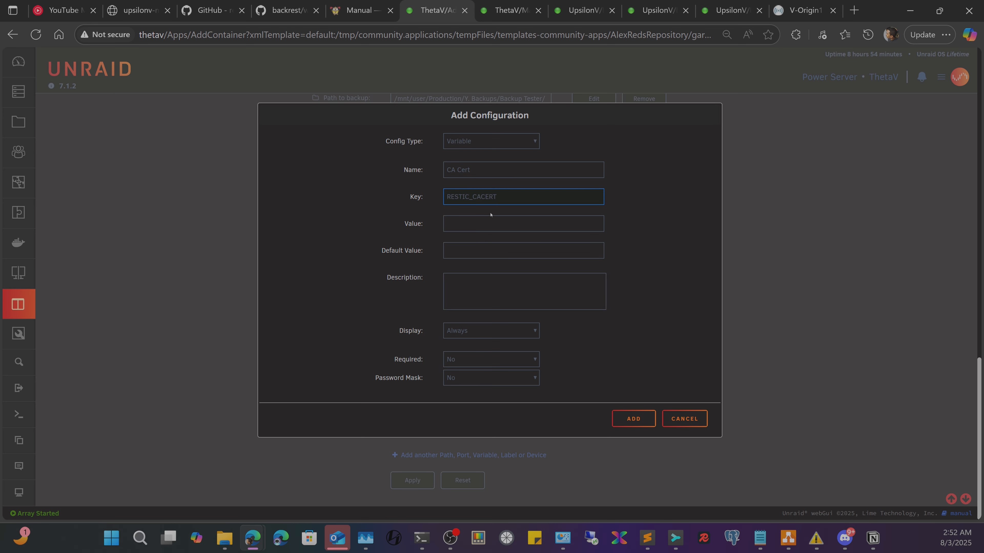
pyautogui.moveTo(516, 202); pyautogui.dragTo(410, 193)
pyautogui.moveTo(513, 197); pyautogui.dragTo(425, 190)
pyautogui.click(459, 230)
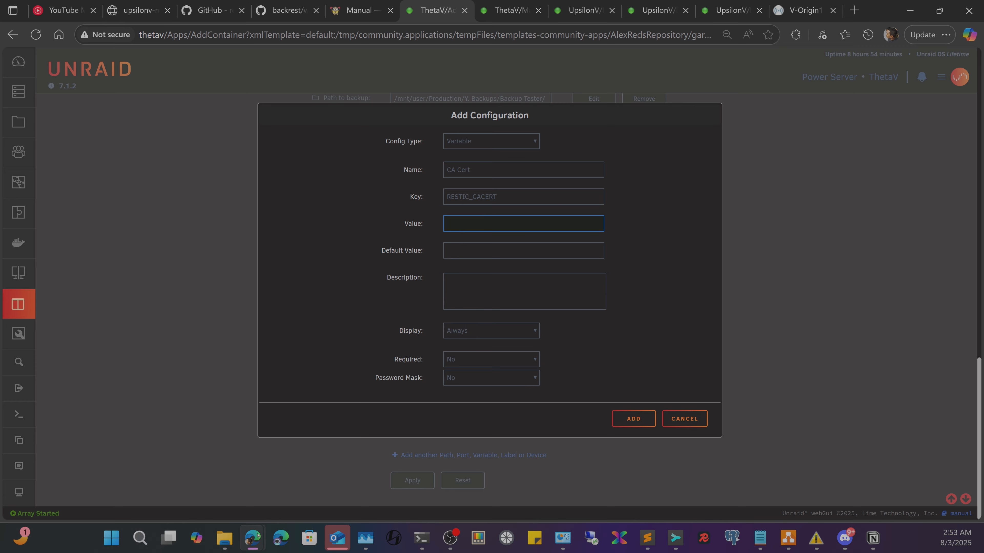
pyautogui.click(225, 538)
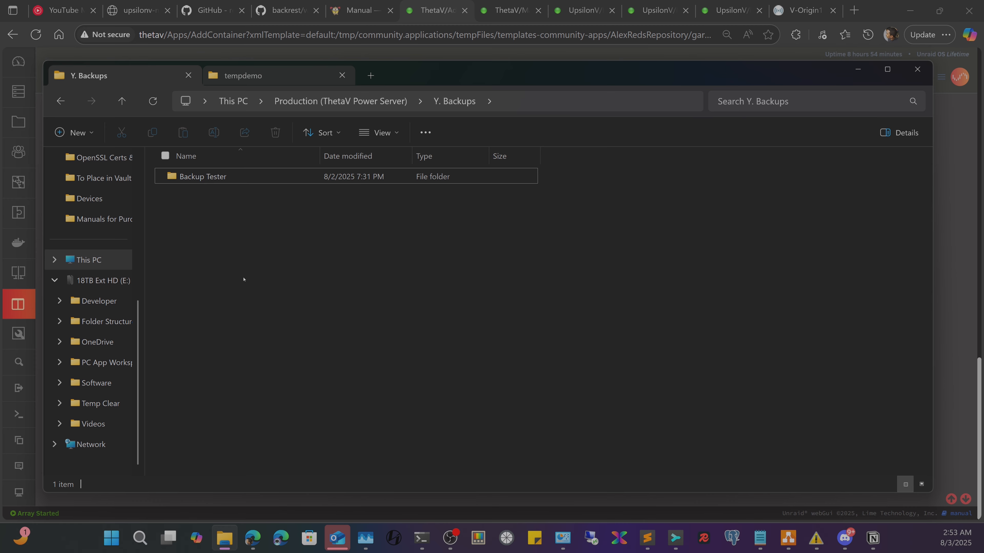
pyautogui.click(268, 76)
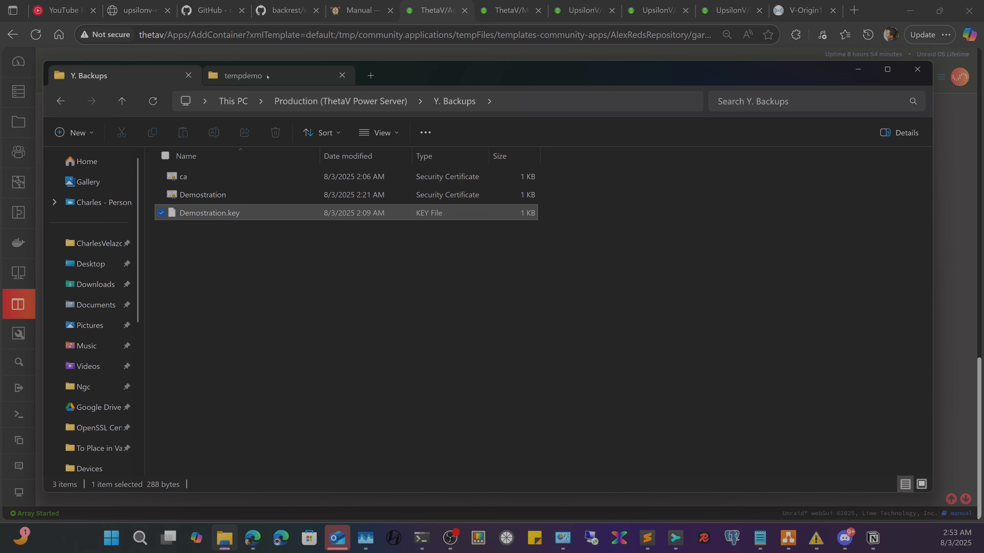
pyautogui.click(184, 177)
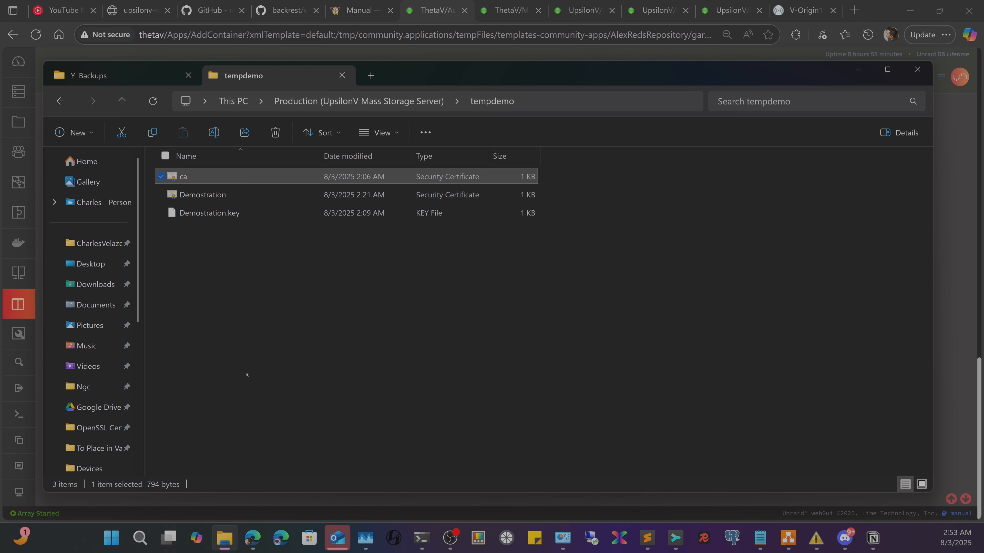
pyautogui.moveTo(423, 534)
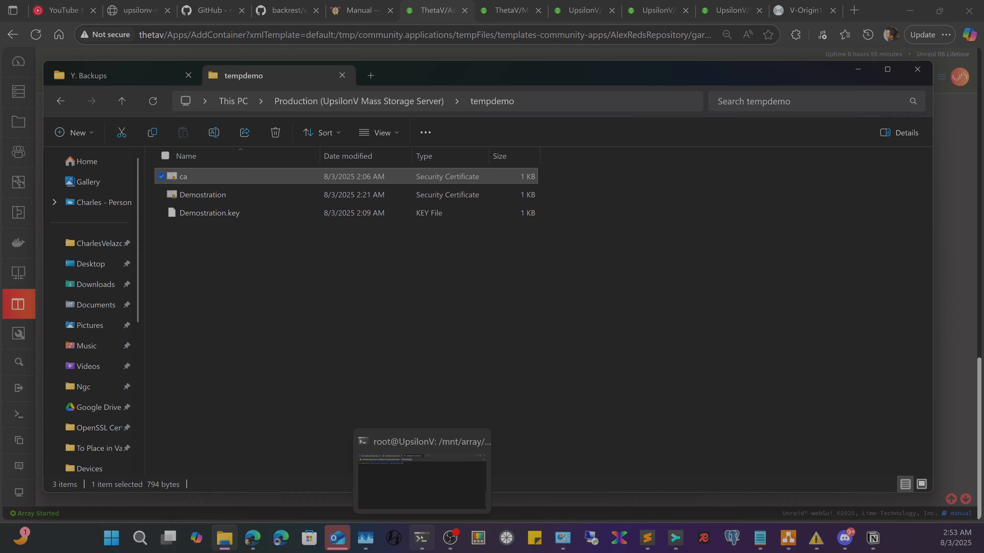
pyautogui.click(422, 479)
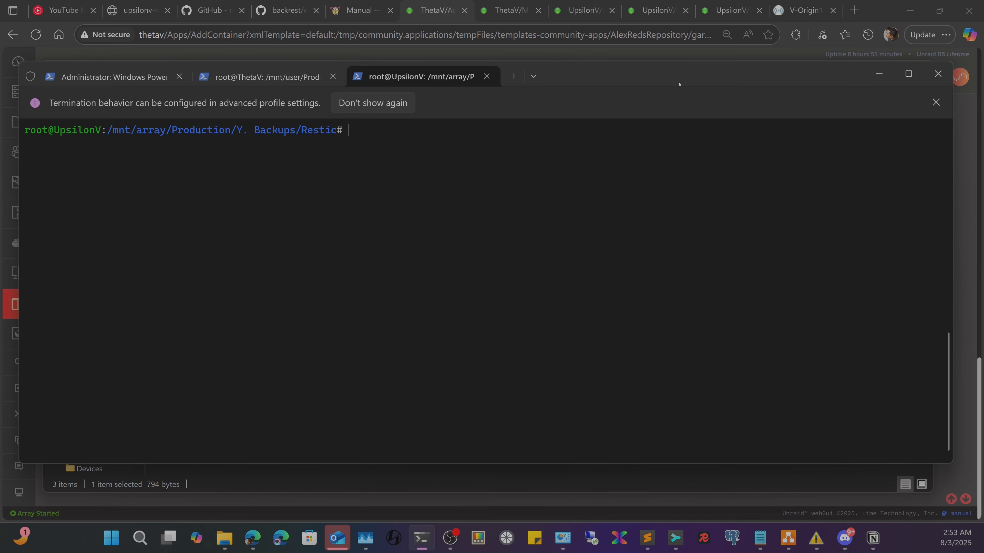
pyautogui.hotkey('alt', 'Tab')
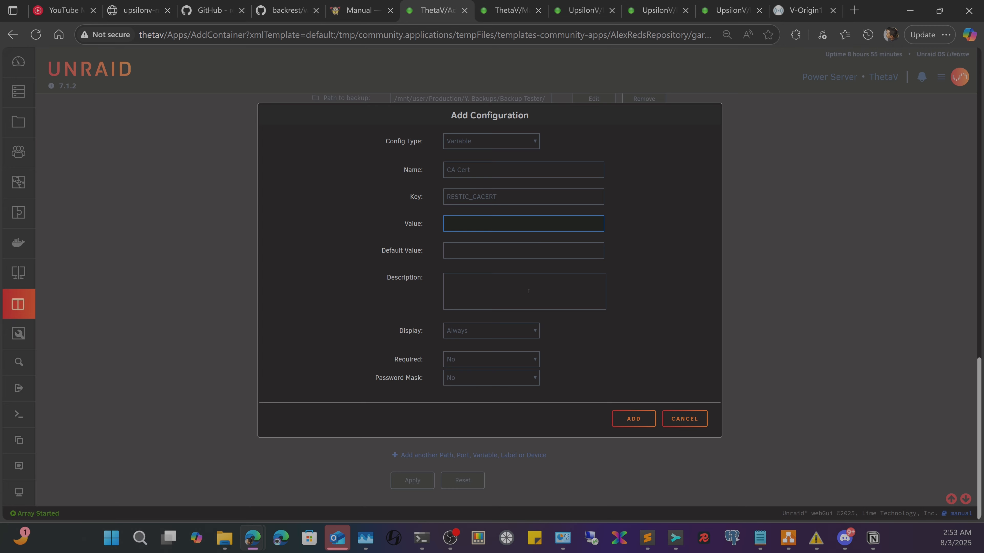
# - Copy the RESTIC_CACERT key text and cancel the unfinished CA Cert variable
pyautogui.doubleClick(495, 199)
pyautogui.rightClick(484, 199)
pyautogui.click(511, 278)
pyautogui.click(685, 418)
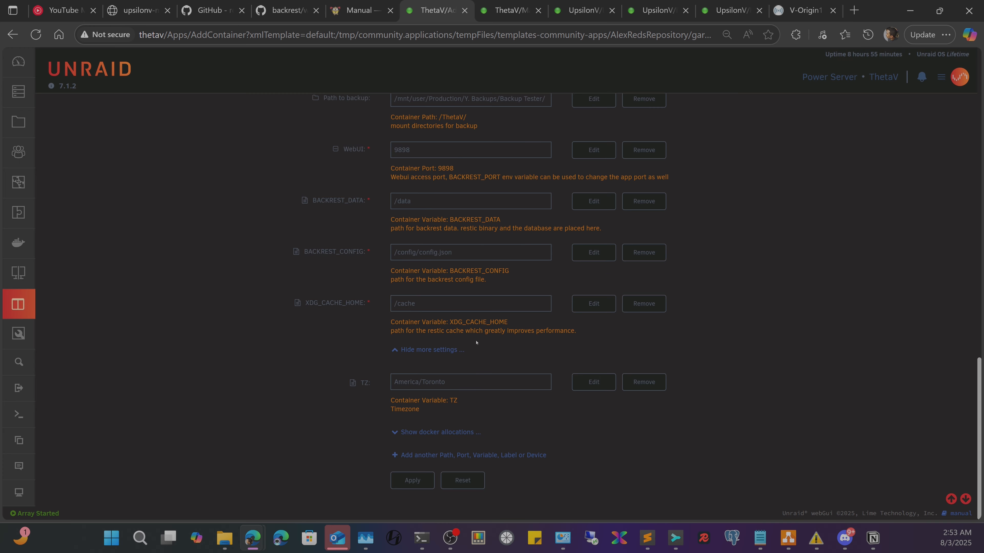
# - Open and close the BACKREST_DATA variable unchanged, then scroll back to the Config path
pyautogui.scroll(3, 476, 343)
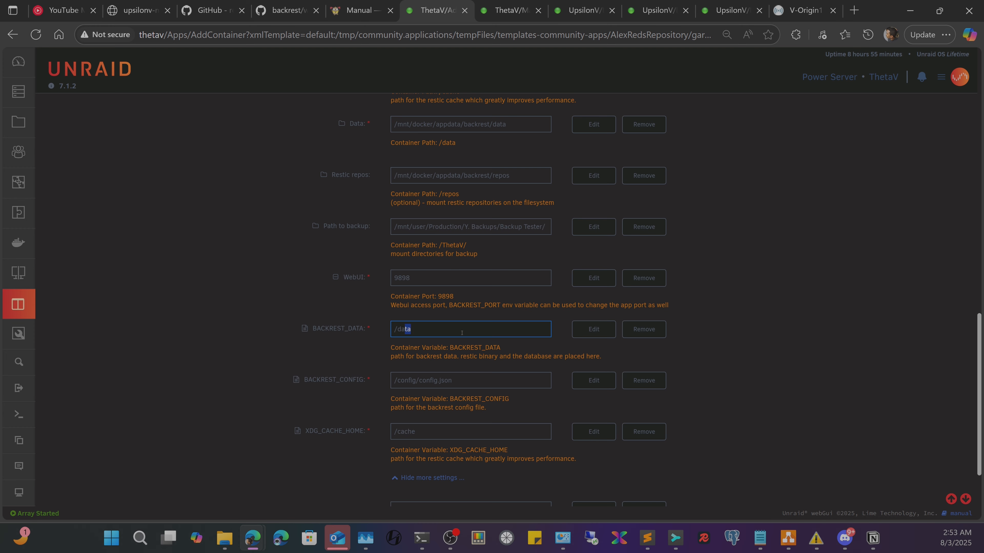
pyautogui.click(594, 330)
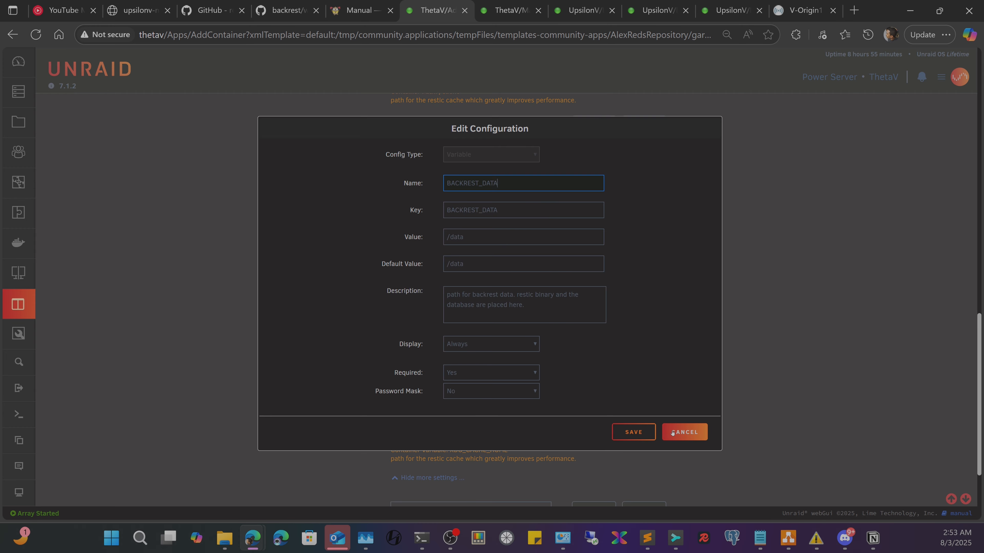
pyautogui.click(684, 433)
pyautogui.scroll(1, 526, 321)
pyautogui.scroll(2, 490, 256)
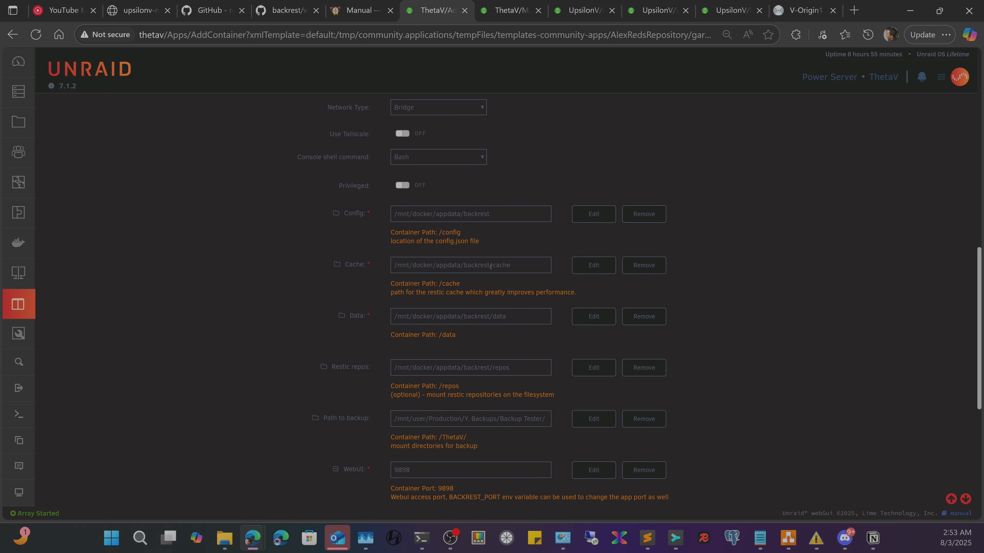
pyautogui.scroll(10, 460, 285)
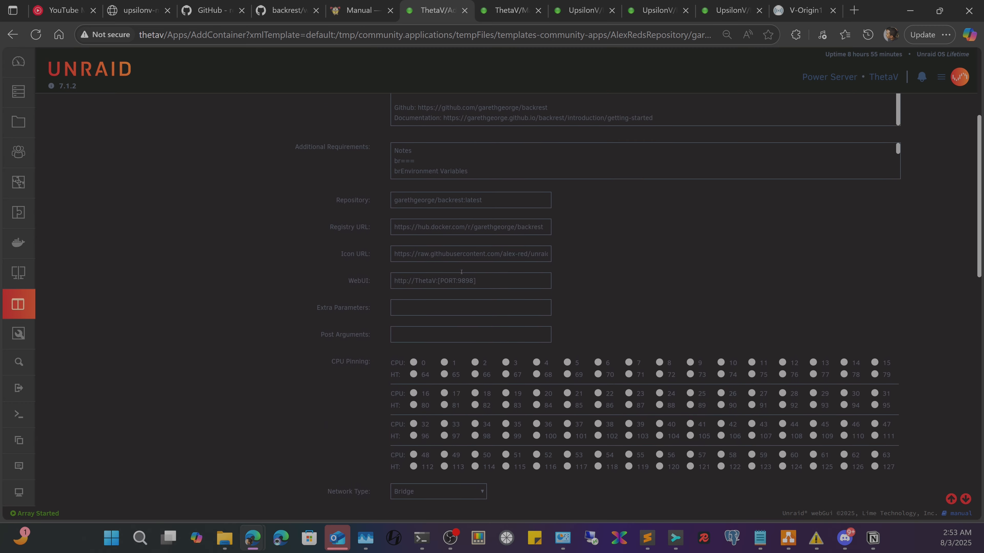
pyautogui.scroll(-10, 457, 249)
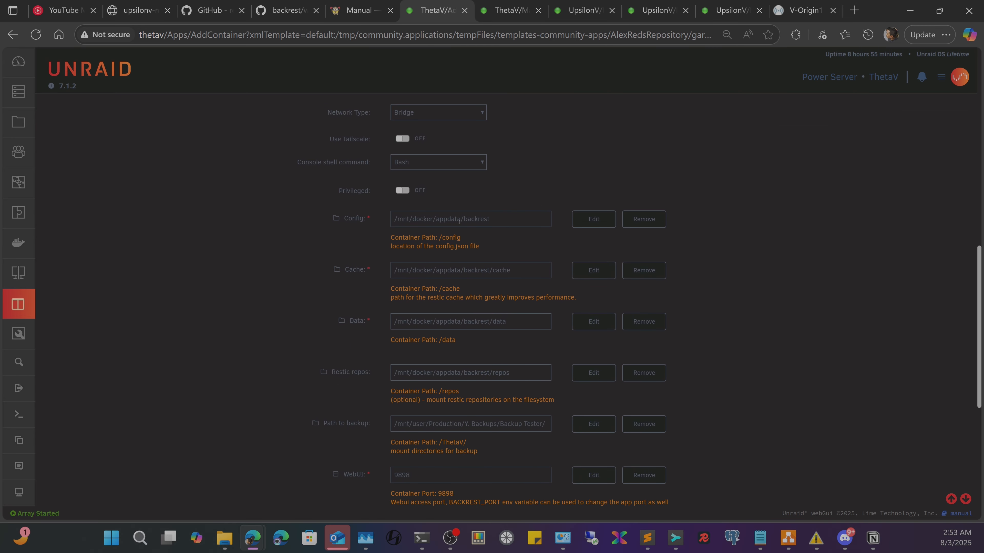
# - Capitalize 'Backrest' in the Config, Cache, Data and Restic repos host paths
pyautogui.click(466, 220)
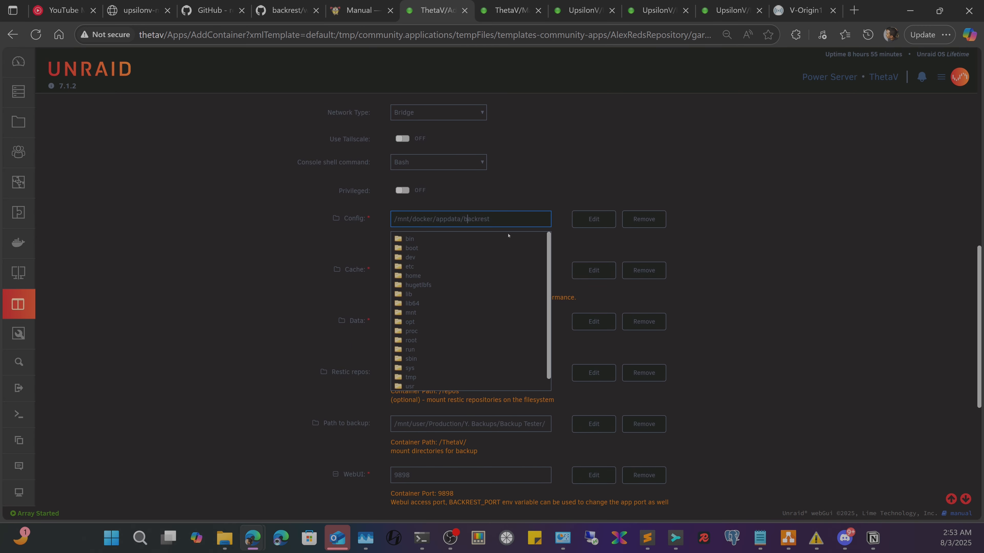
pyautogui.press('BackSpace')
pyautogui.write('B')
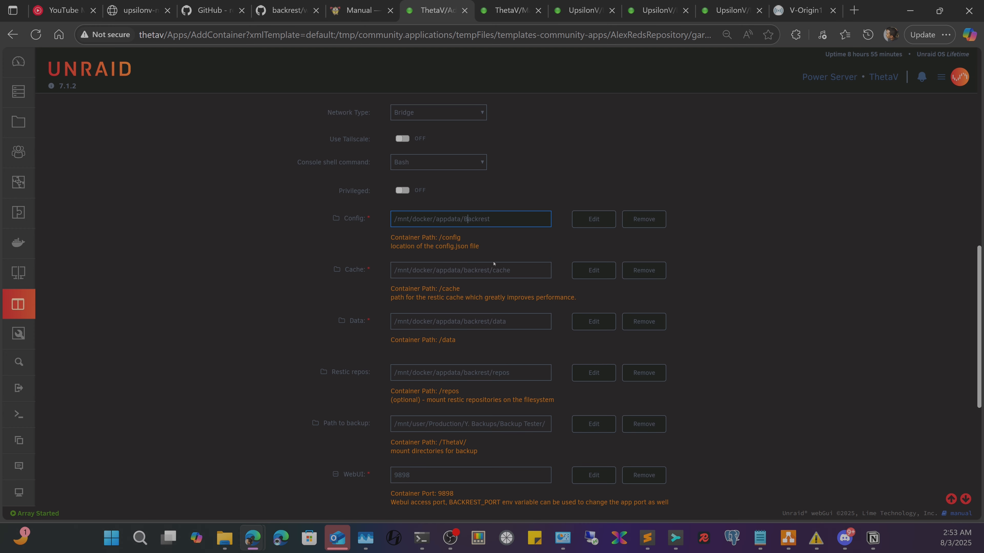
pyautogui.click(470, 271)
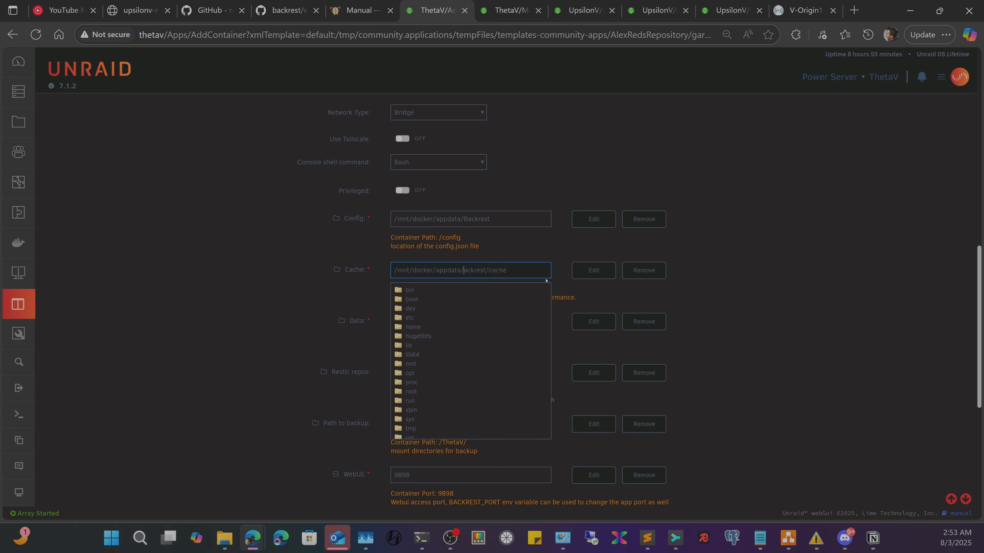
pyautogui.press('BackSpace')
pyautogui.write('B')
pyautogui.click(468, 320)
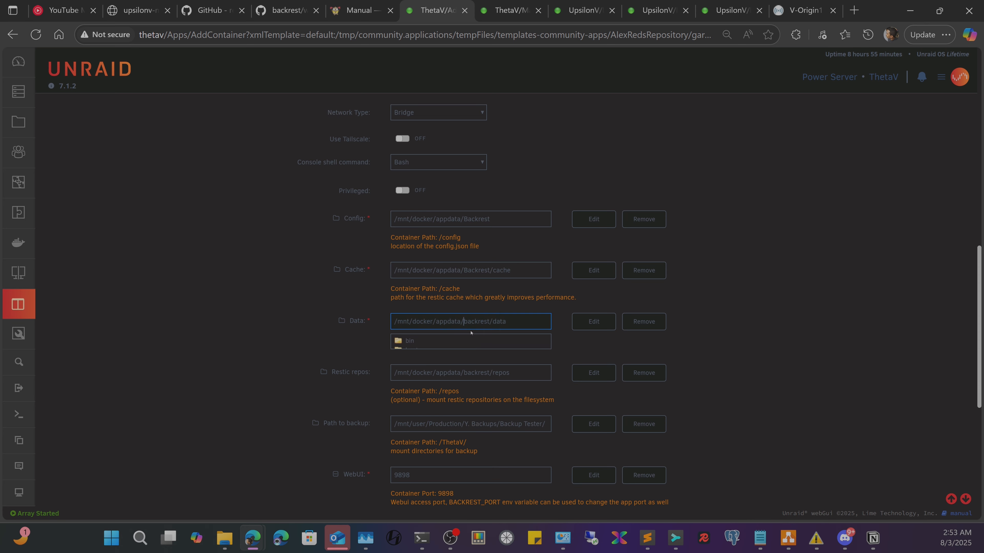
pyautogui.press('BackSpace')
pyautogui.write('B')
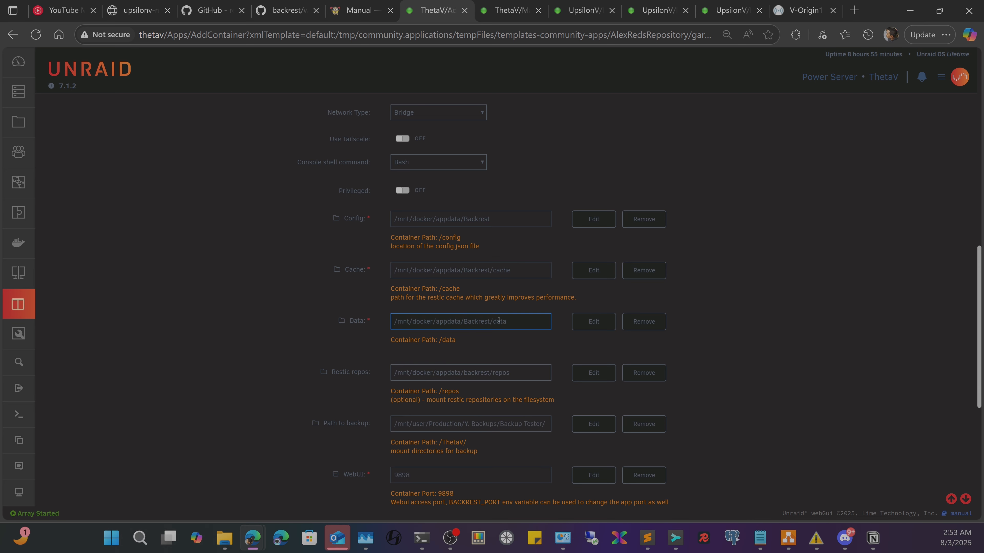
pyautogui.click(469, 373)
pyautogui.press('BackSpace')
pyautogui.write('B')
# - Check the Data host path, review the settings down to the timezone, and add a new entry
pyautogui.scroll(-5, 517, 417)
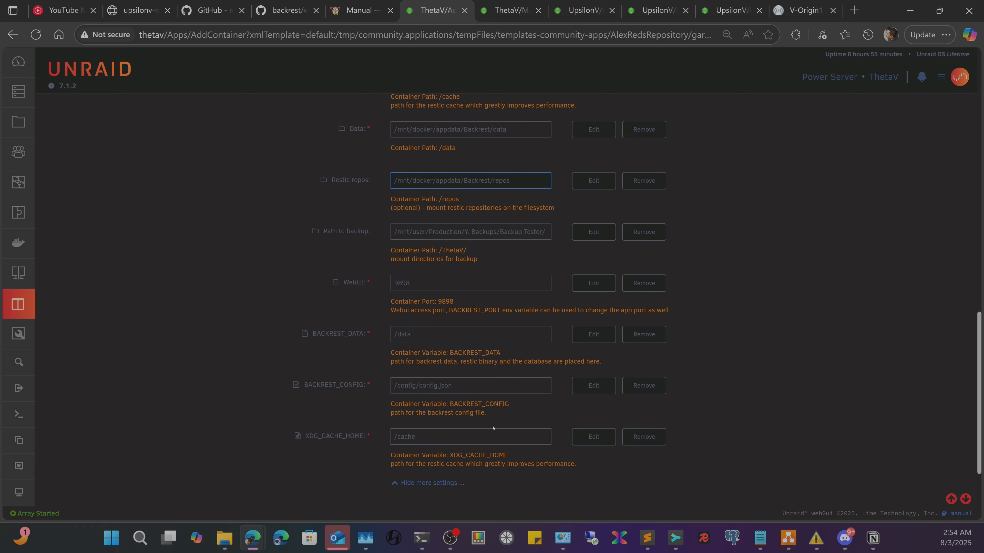
pyautogui.scroll(3, 494, 427)
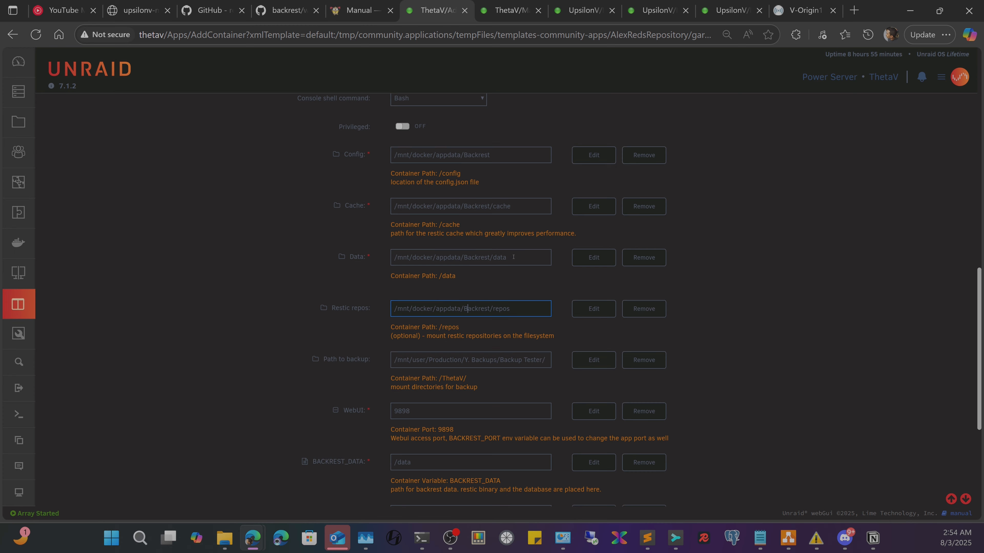
pyautogui.click(487, 260)
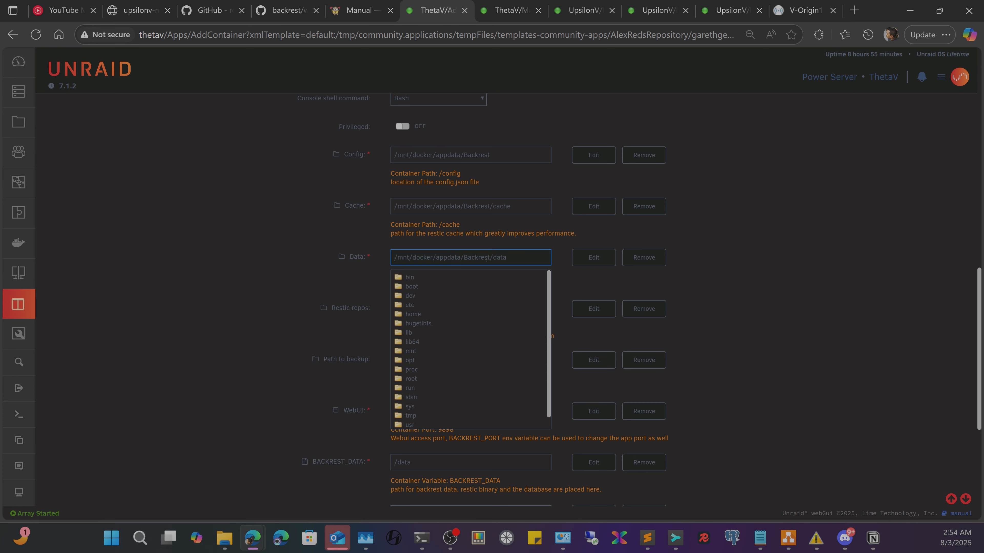
pyautogui.click(520, 255)
pyautogui.scroll(-2, 310, 354)
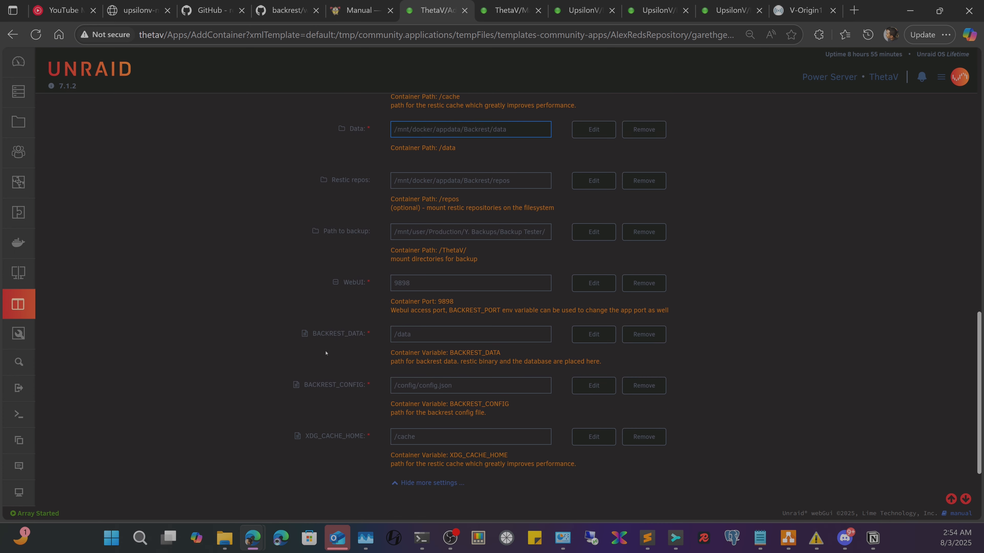
pyautogui.scroll(-3, 443, 346)
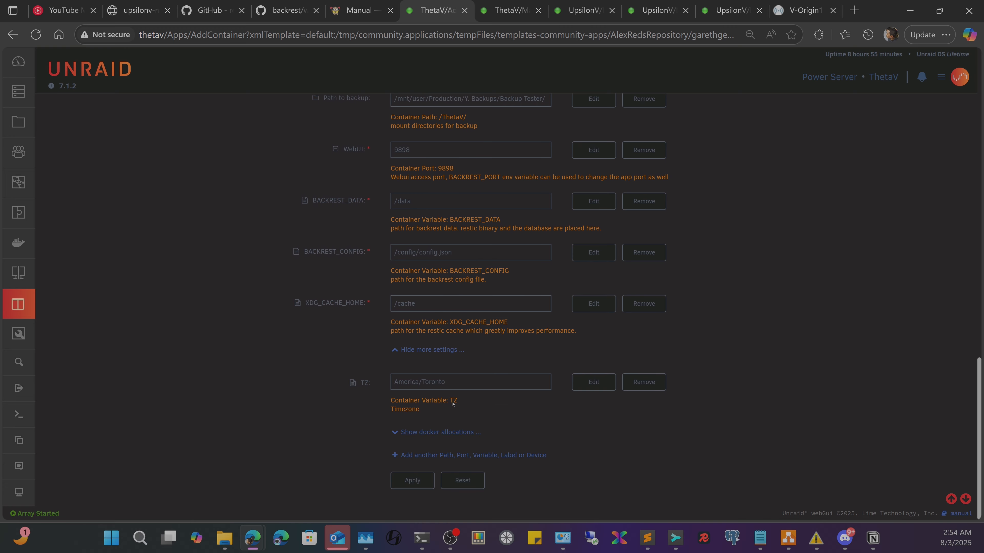
pyautogui.click(418, 455)
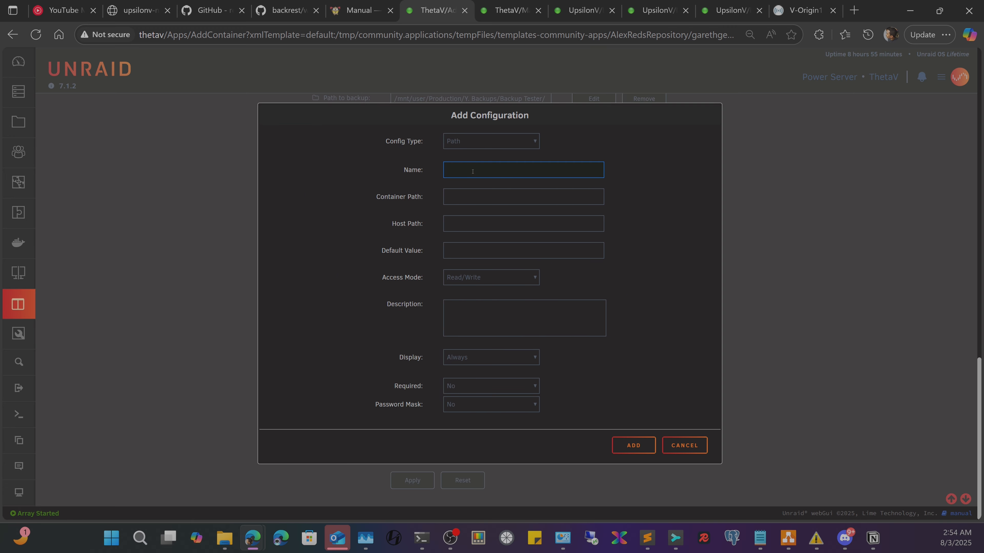
# - Make the new entry a Variable named Ca Cert with key RESTIC_CACERT and value /data/ca.crt
pyautogui.click(462, 202)
pyautogui.write('RESTIC_CACERT')
pyautogui.click(481, 140)
pyautogui.click(467, 190)
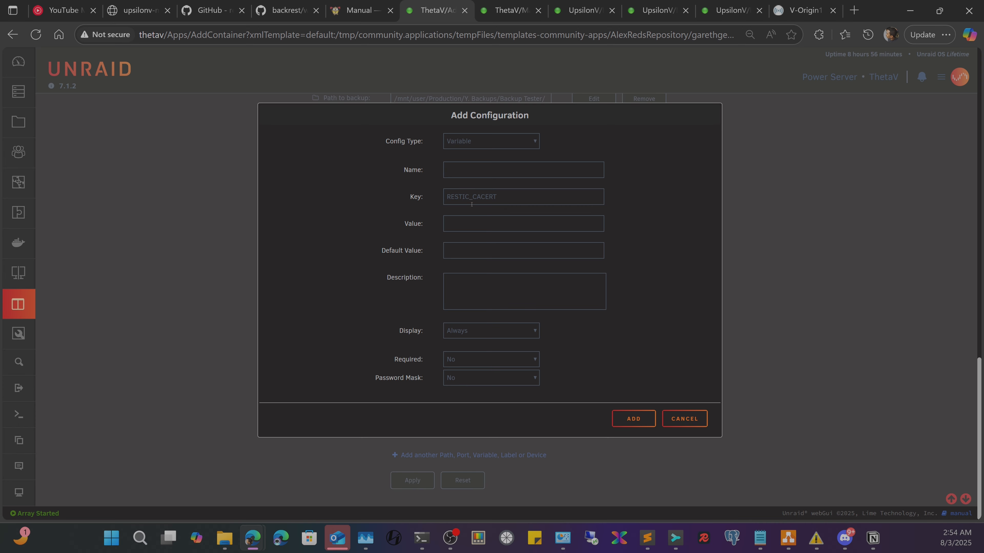
pyautogui.write('Ca Cert')
pyautogui.click(494, 222)
pyautogui.write('/data/ca.crtf')
# - Finish the value as /data/ca.crtfake, save the Ca Cert variable, and review the template
pyautogui.write('ake')
pyautogui.click(617, 417)
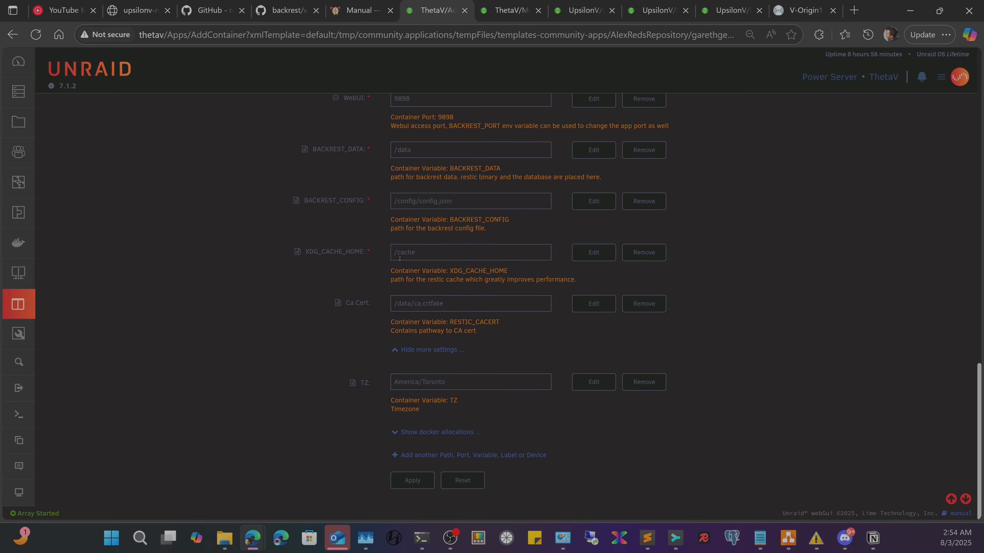
pyautogui.scroll(10, 546, 240)
pyautogui.scroll(-10, 426, 246)
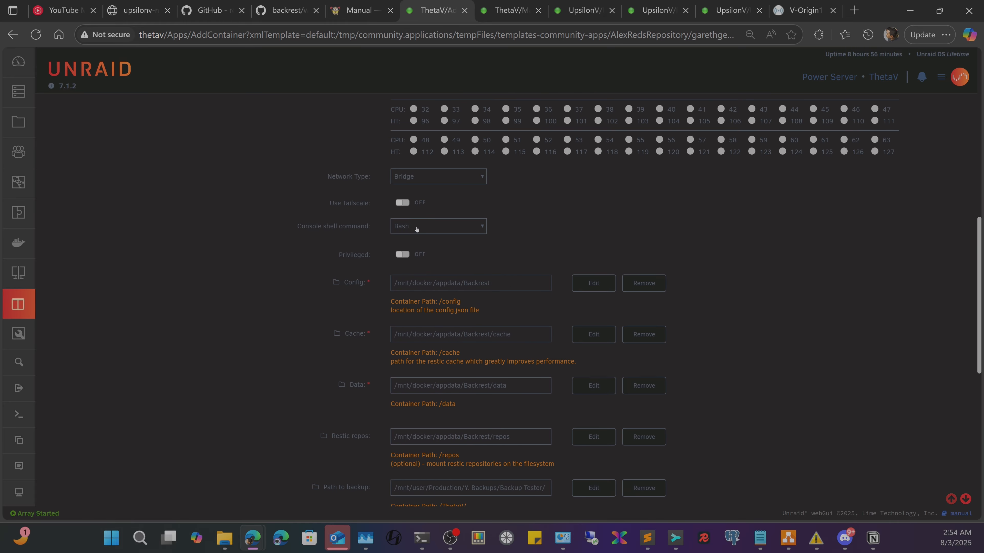
pyautogui.scroll(8, 426, 247)
pyautogui.scroll(-10, 498, 330)
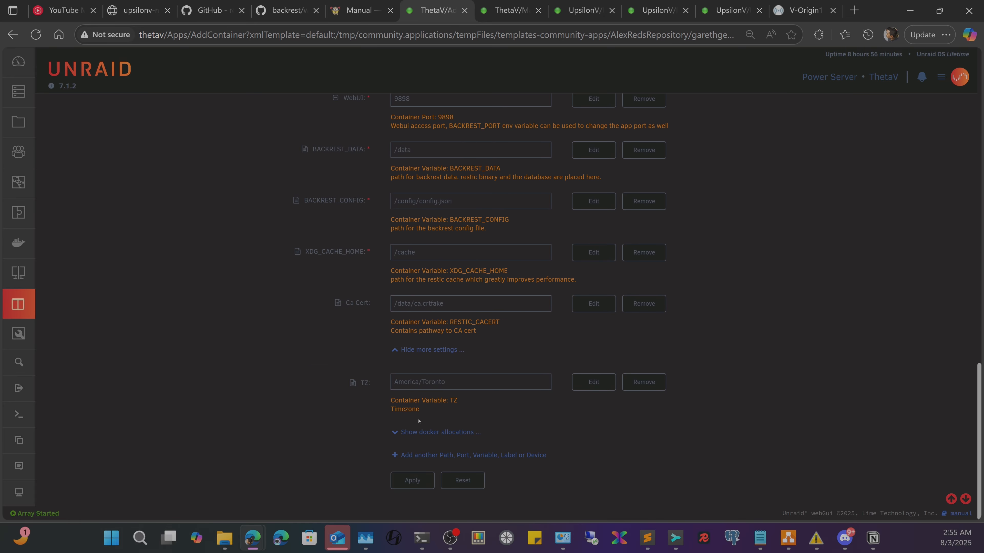
# - Apply the Backrest template to create and start the container, check its log, and bring up the terminal
pyautogui.click(411, 481)
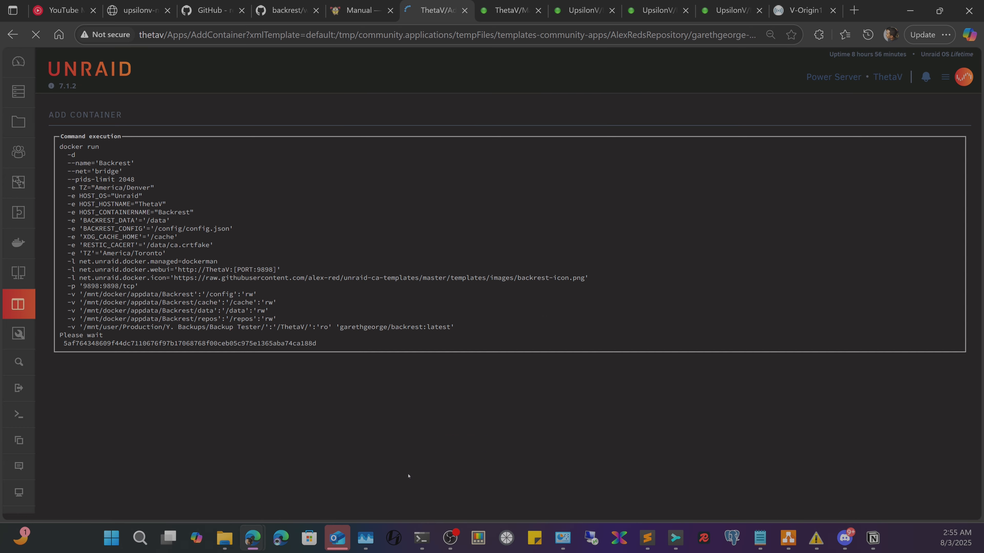
pyautogui.click(478, 383)
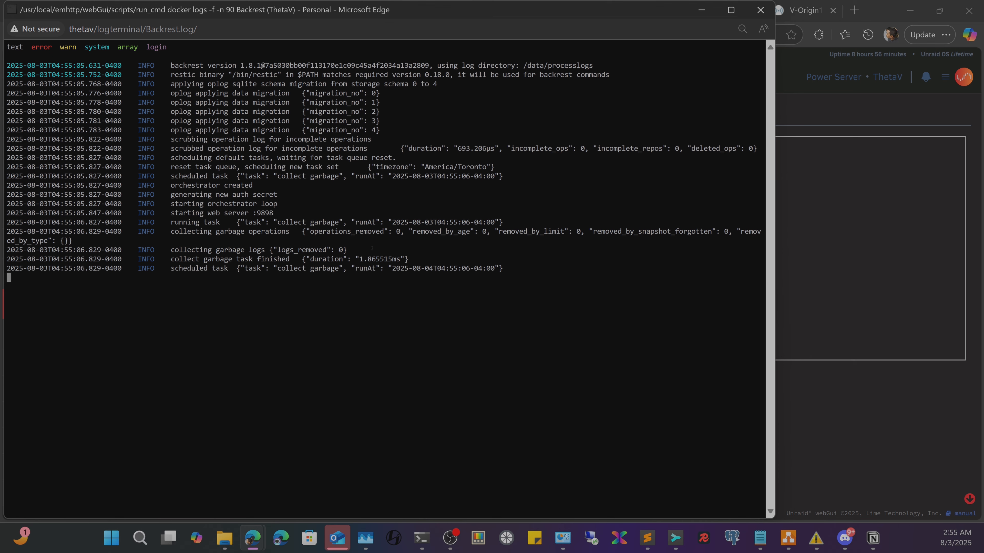
pyautogui.click(769, 14)
pyautogui.click(552, 381)
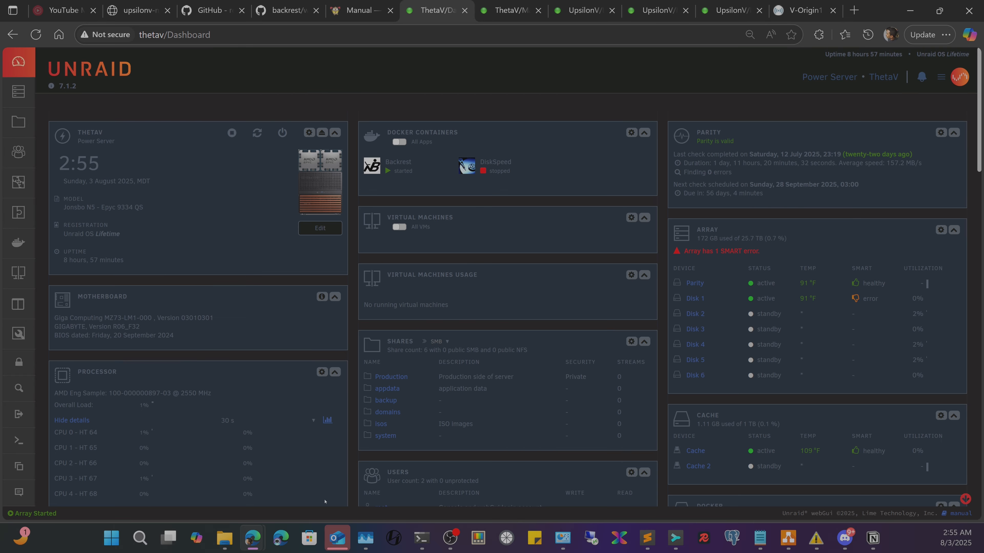
pyautogui.click(421, 474)
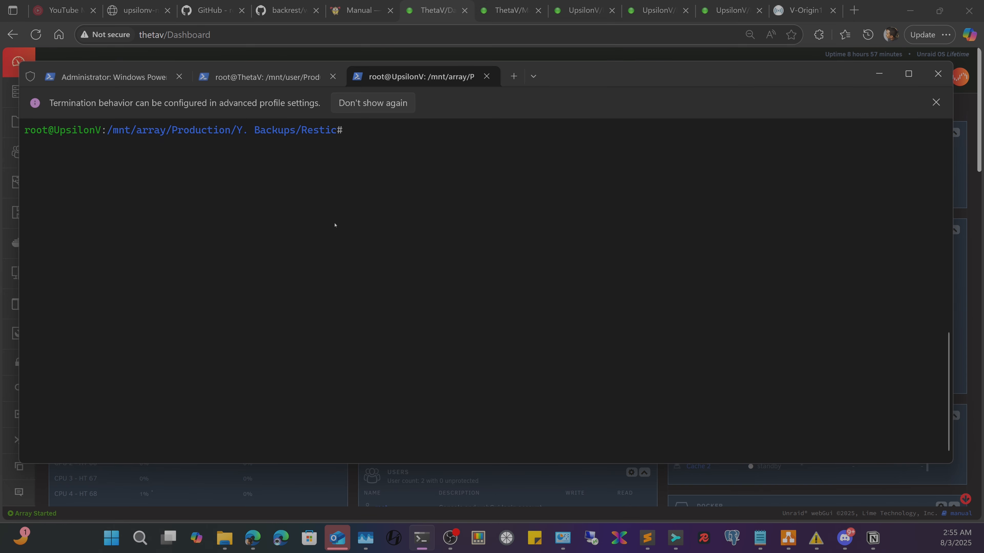
# - In the ThetaV shell, copy ca.crt from the OpenSSL Certs & Configs folder and list the folder
pyautogui.click(274, 77)
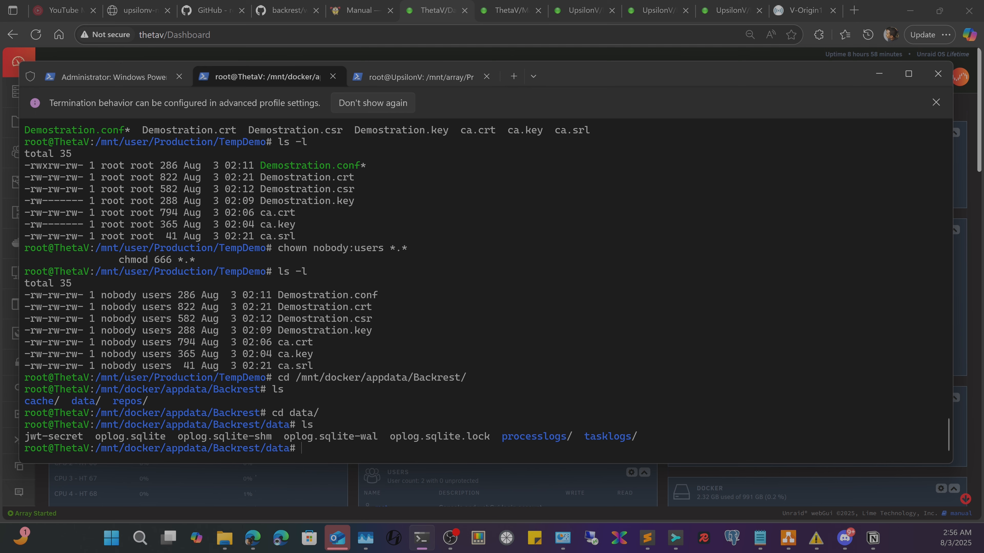
pyautogui.write('cp /mnt/user/Production/B.\\ System\\ Assets/OpenSSL\\ Certs\\ \\&\\ Configs/ca.crt .')
pyautogui.press('Return')
pyautogui.write('ls')
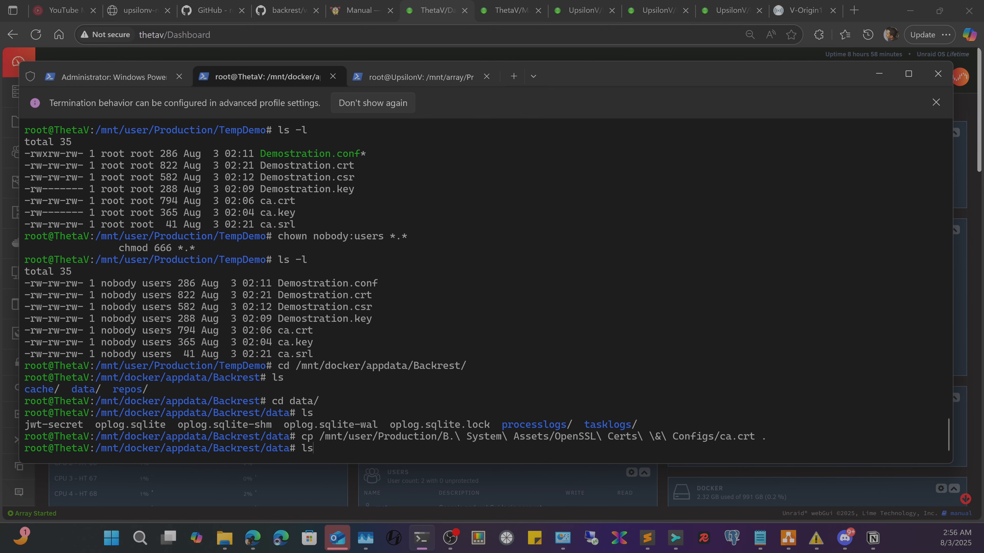
pyautogui.press('Return')
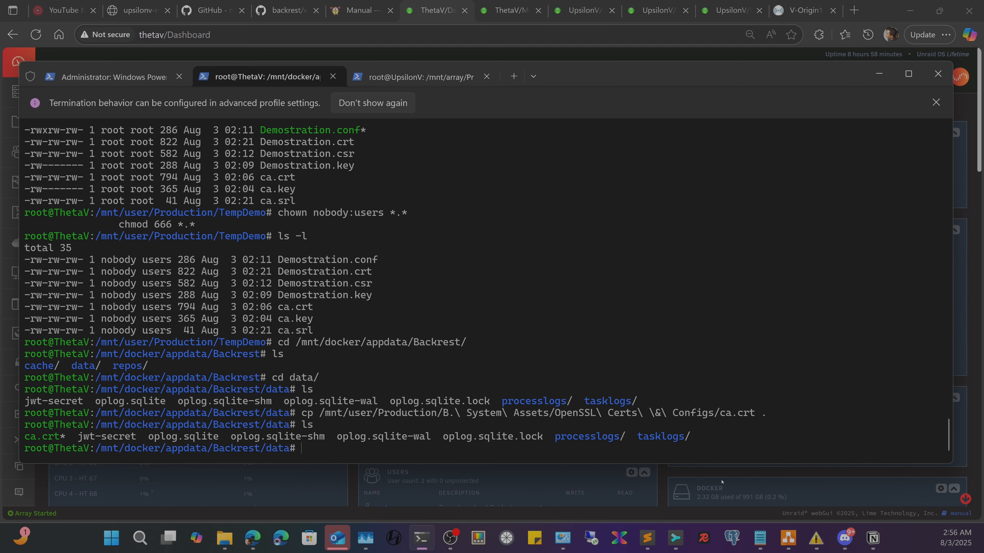
# - Copy 'chmod 644 *.crt' from the Prerequisites notes, run it in the terminal, and list again
pyautogui.moveTo(647, 539)
pyautogui.click(671, 489)
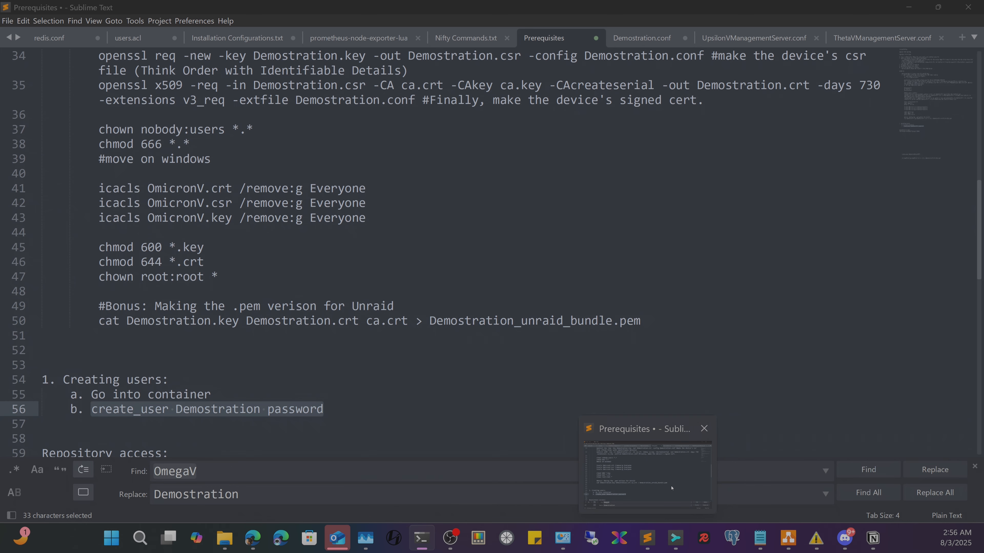
pyautogui.click(672, 487)
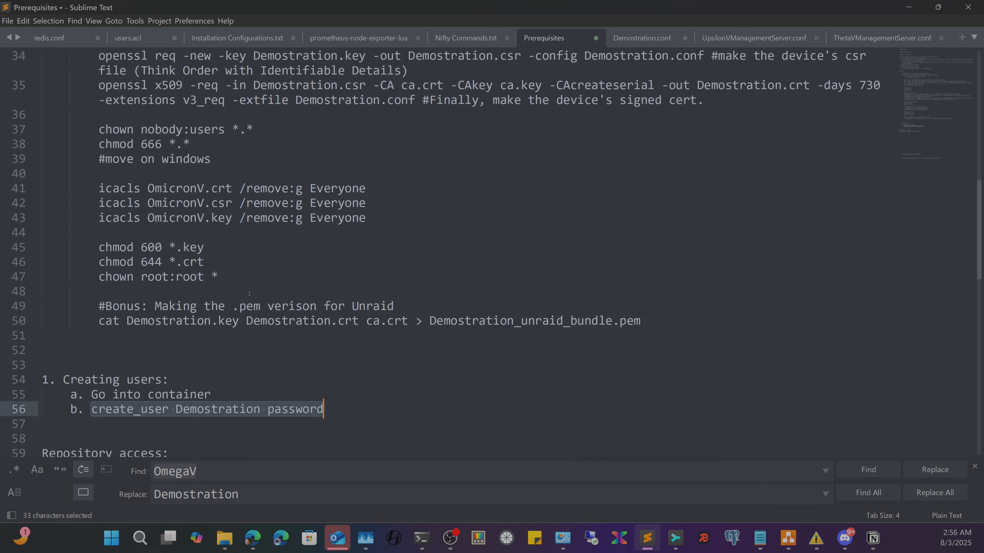
pyautogui.moveTo(215, 262); pyautogui.dragTo(97, 264)
pyautogui.hotkey('ctrl', 'c')
pyautogui.rightClick(113, 267)
pyautogui.click(143, 305)
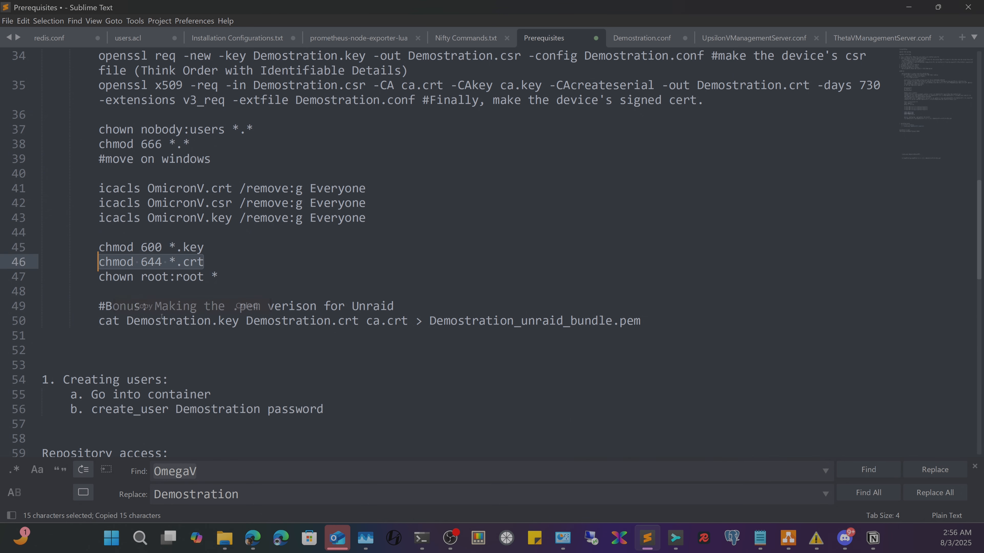
pyautogui.click(421, 537)
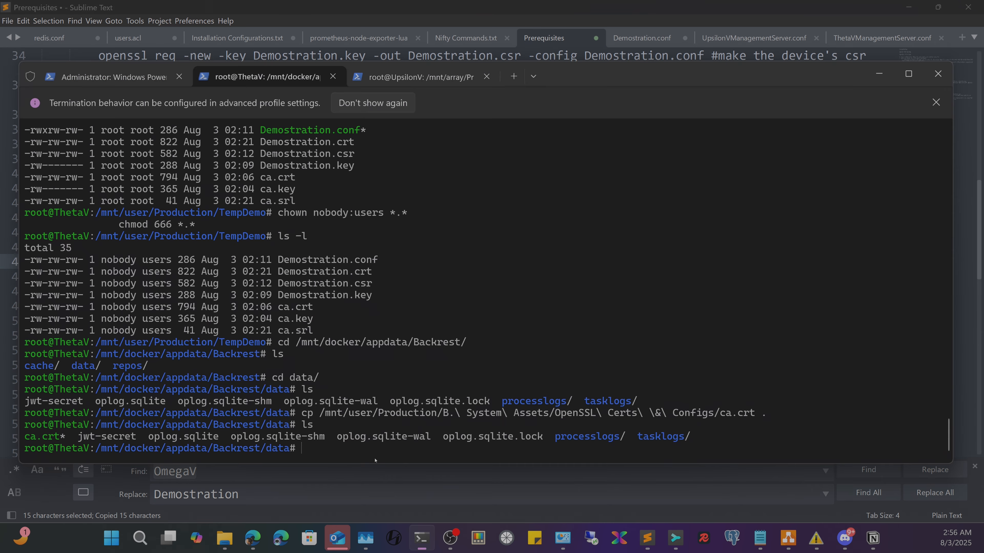
pyautogui.rightClick(406, 429)
pyautogui.press('Return')
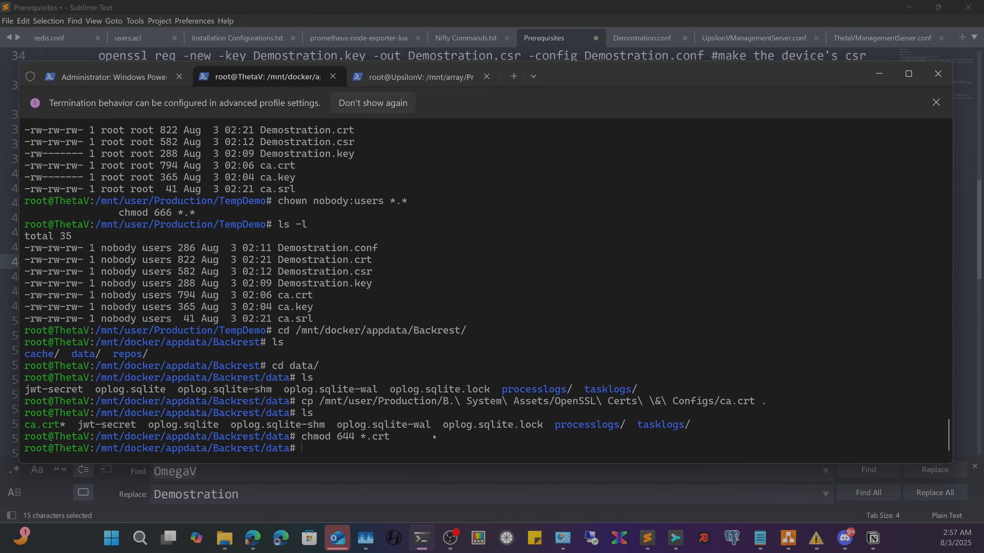
pyautogui.write('ls')
pyautogui.press('Return')
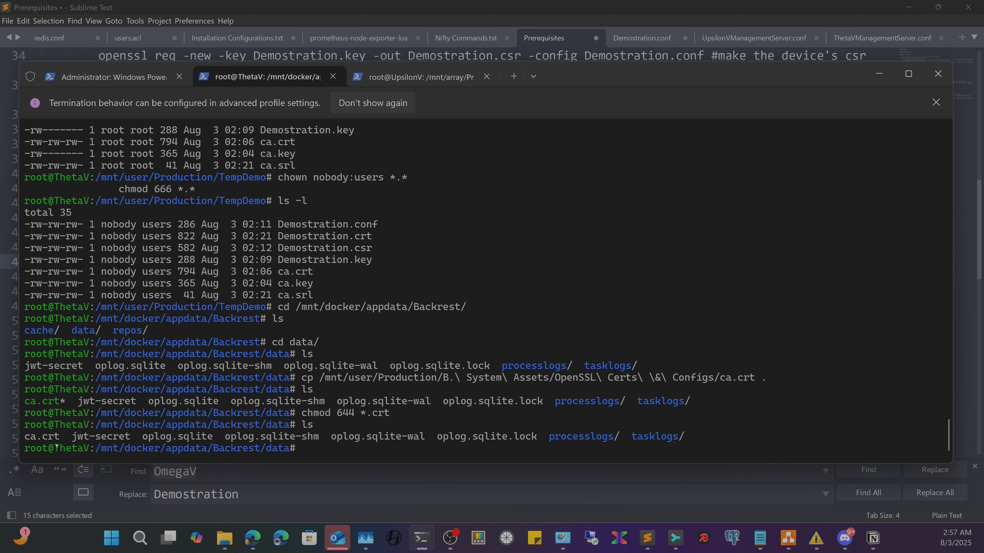
# - Close the docker exec window and open Backrest's WebUI from the Unraid dashboard
pyautogui.moveTo(59, 440); pyautogui.dragTo(23, 441)
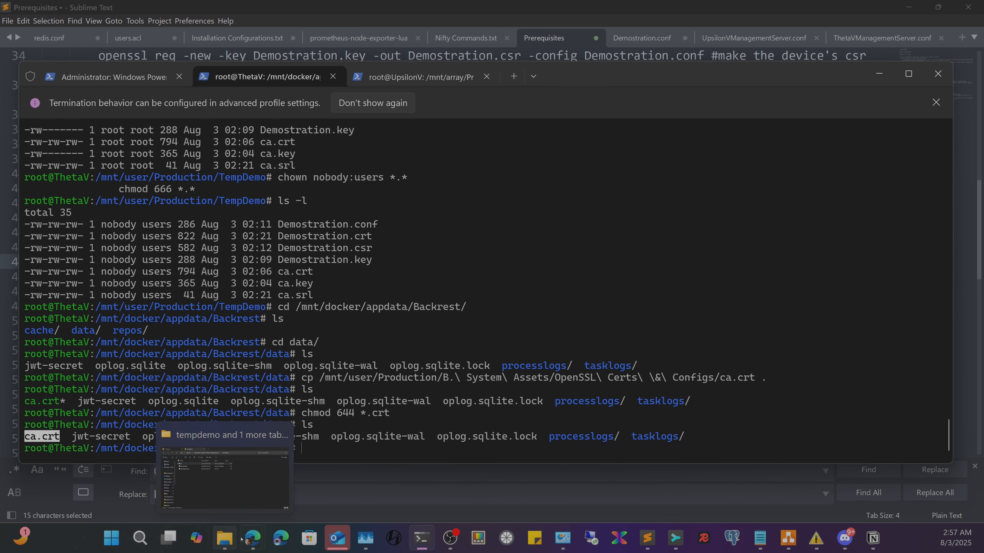
pyautogui.moveTo(252, 539)
pyautogui.moveTo(322, 473)
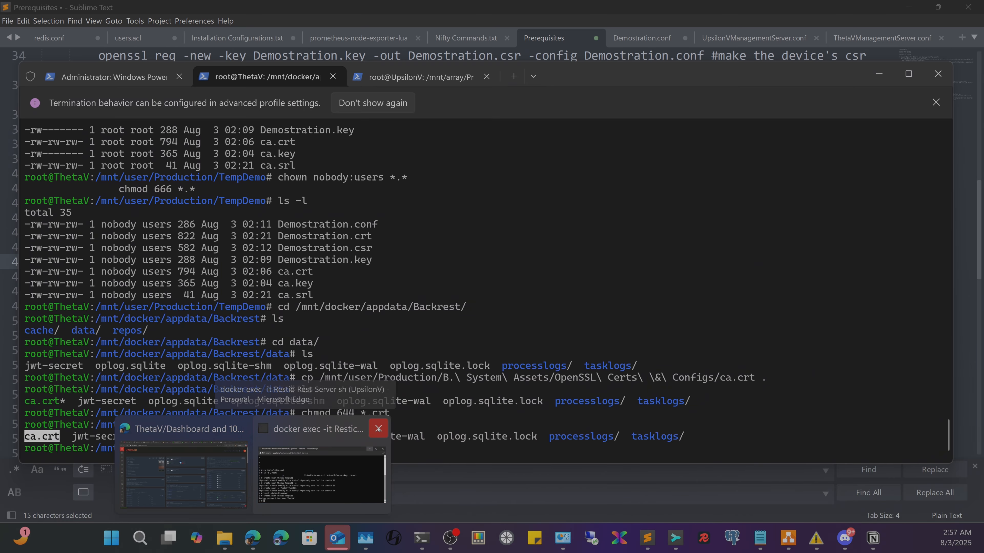
pyautogui.click(378, 428)
pyautogui.click(302, 469)
pyautogui.click(371, 166)
pyautogui.click(391, 187)
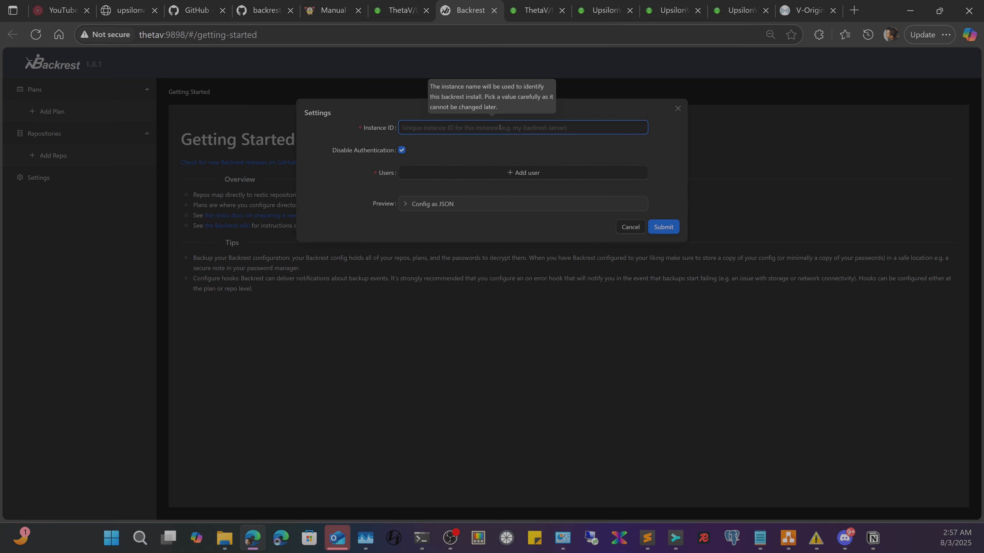
# - Set Backrest's Instance ID to ThetaV, enable authentication with user ThetaV and a password, and submit
pyautogui.click(499, 126)
pyautogui.write('ThetaV')
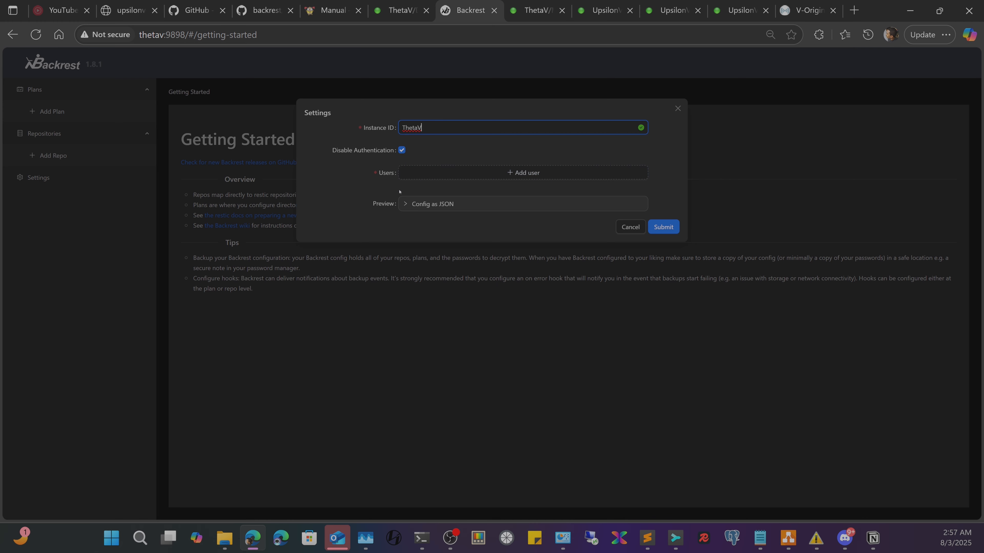
pyautogui.click(401, 150)
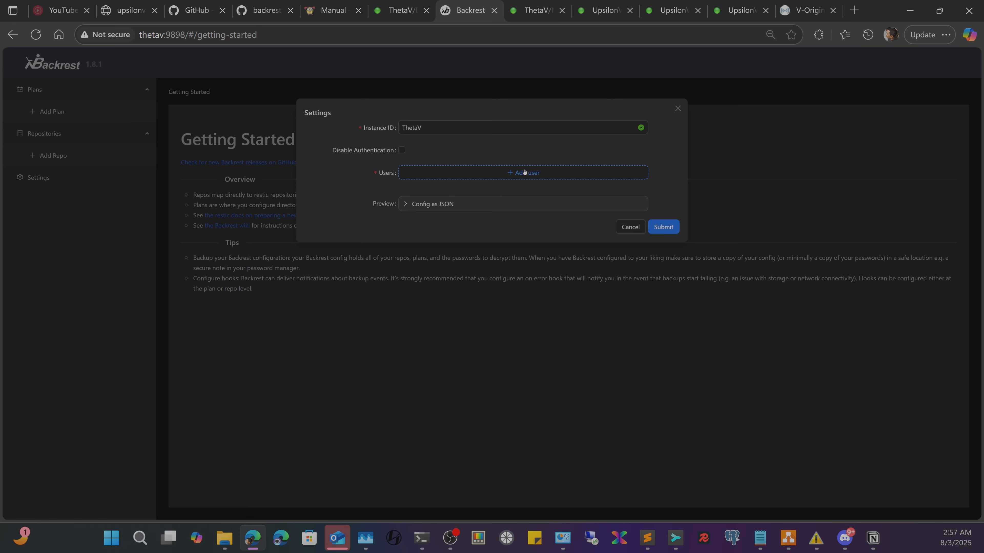
pyautogui.click(534, 176)
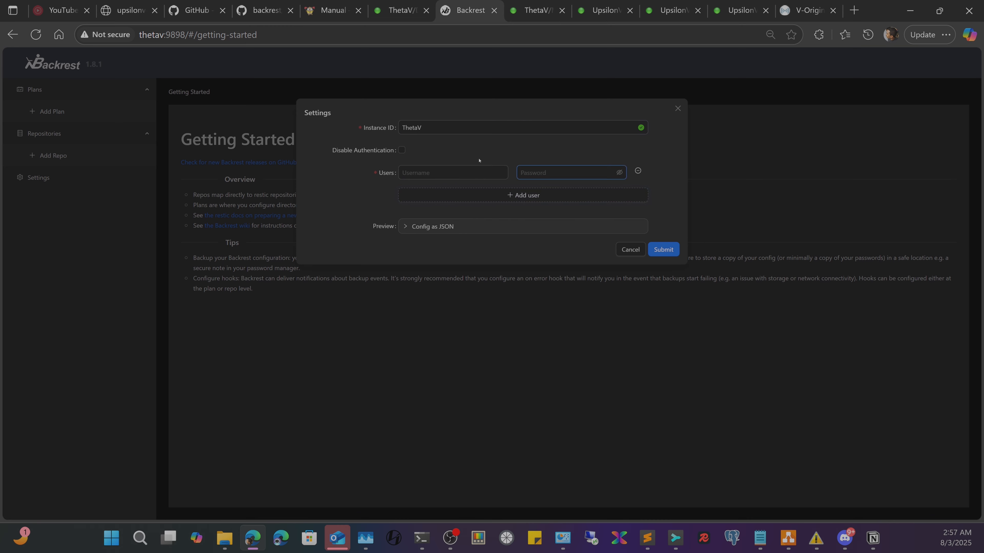
pyautogui.click(448, 172)
pyautogui.write('ThetaV')
pyautogui.write('•')
pyautogui.press('BackSpace')
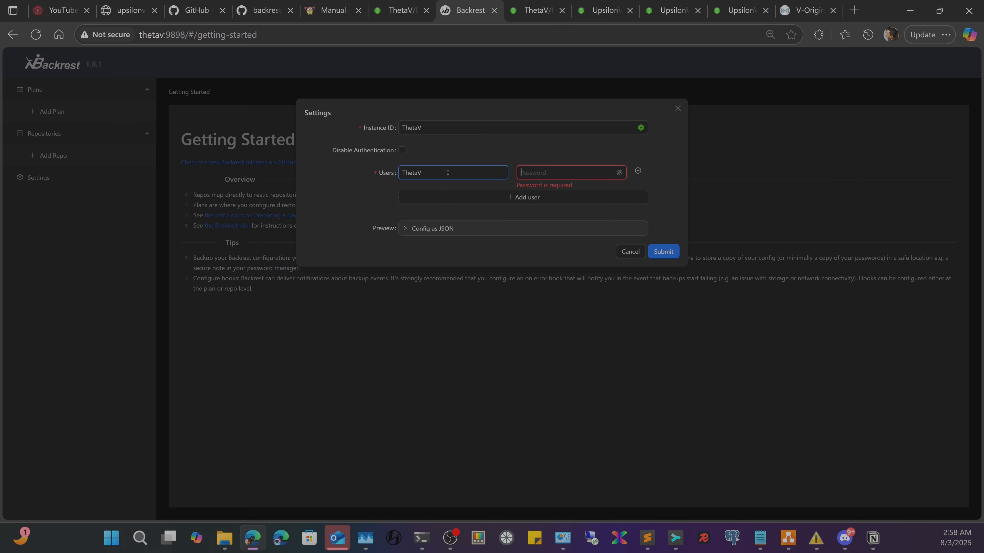
pyautogui.write('•')
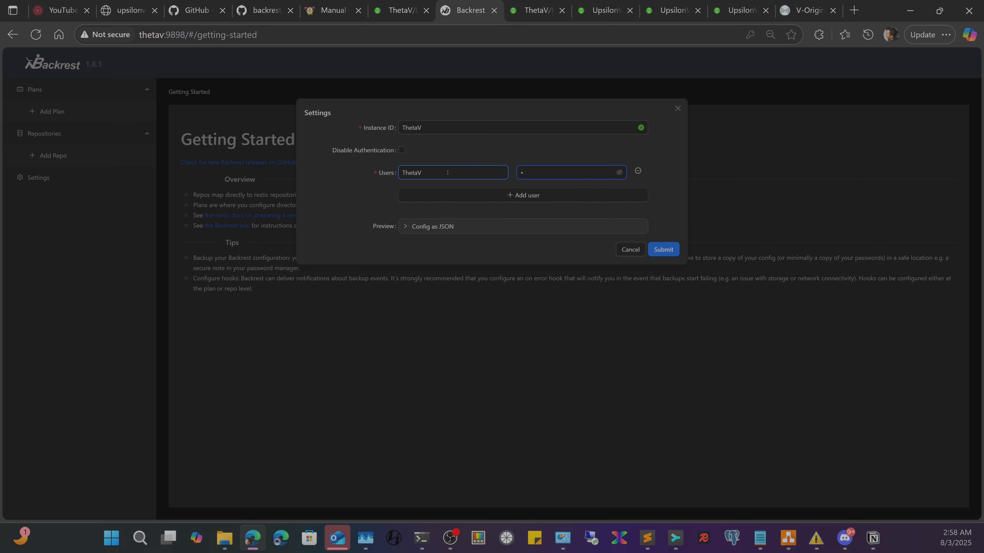
pyautogui.write('••••••••')
pyautogui.click(665, 250)
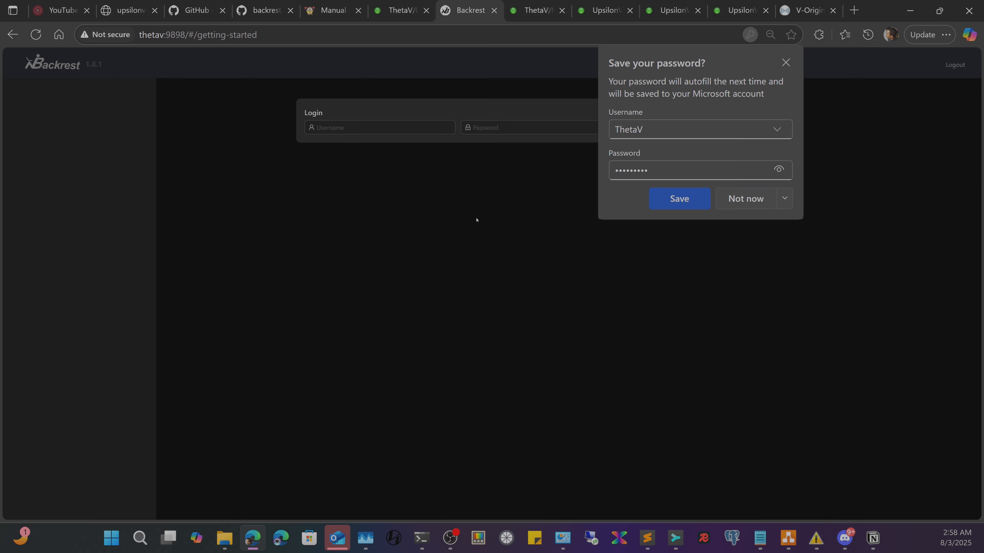
# - Log in as ThetaV with the password, declining the browser's offer to save it
pyautogui.click(746, 198)
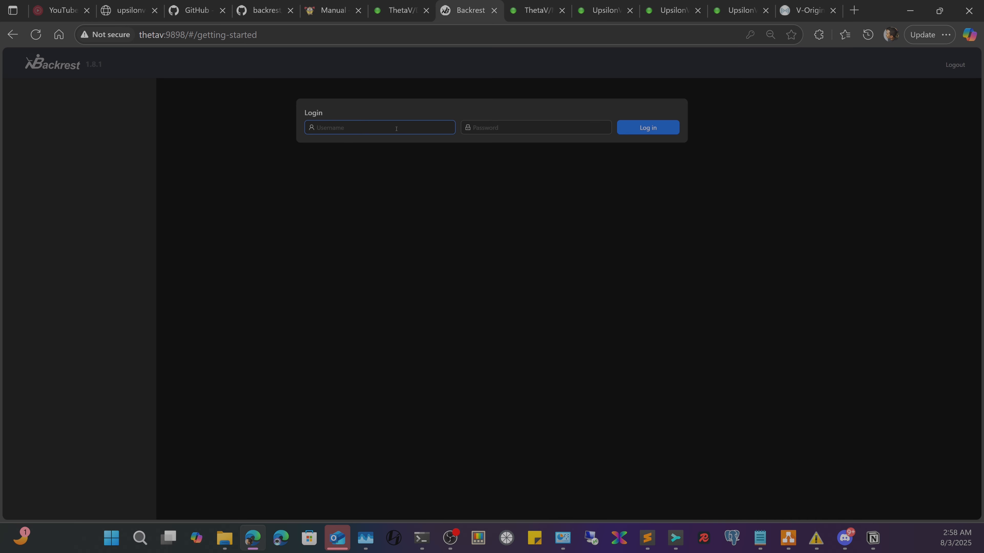
pyautogui.write('ThetaV')
pyautogui.write('•')
pyautogui.write('••••••')
pyautogui.write('••')
pyautogui.press('Return')
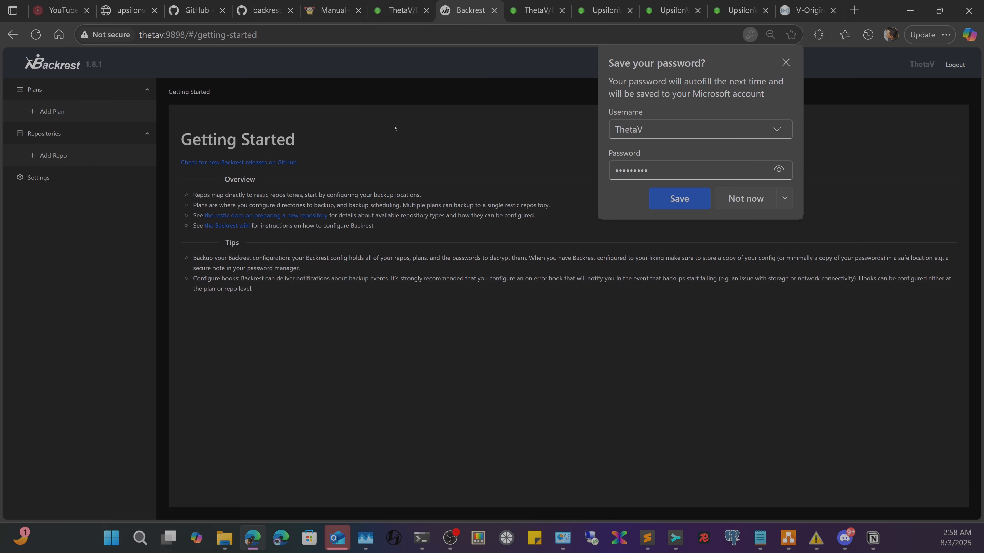
pyautogui.click(746, 199)
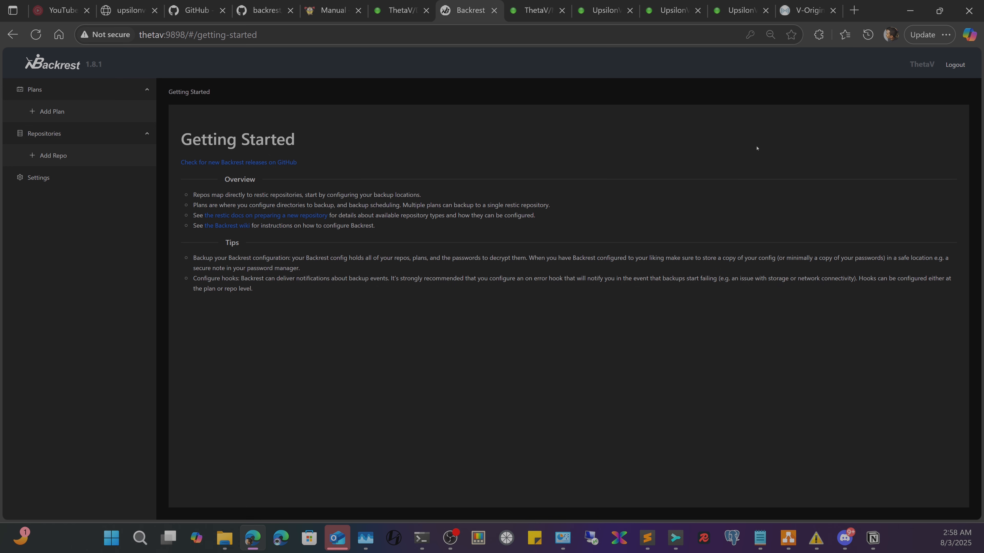
# - Start a new Backrest repository named UpsilonV
pyautogui.click(53, 156)
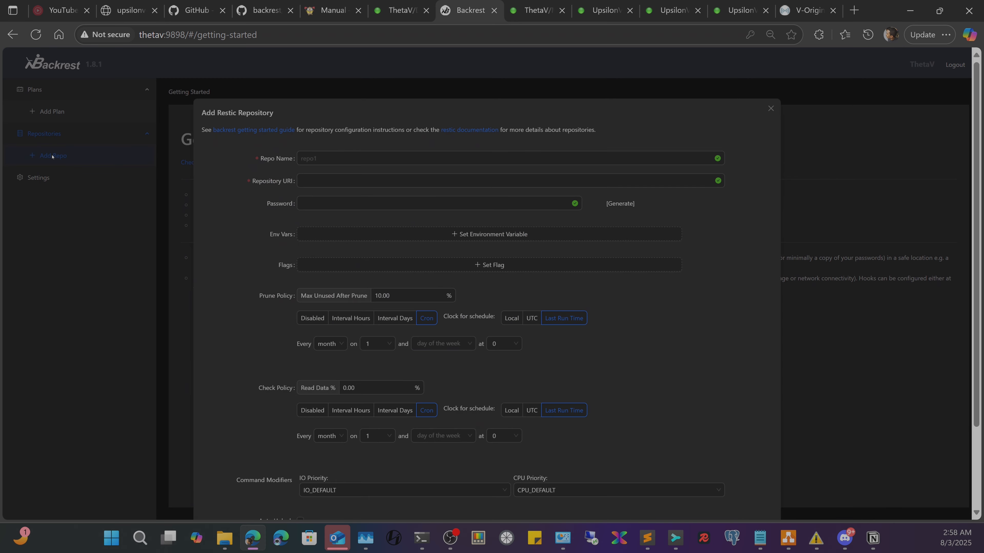
pyautogui.click(506, 162)
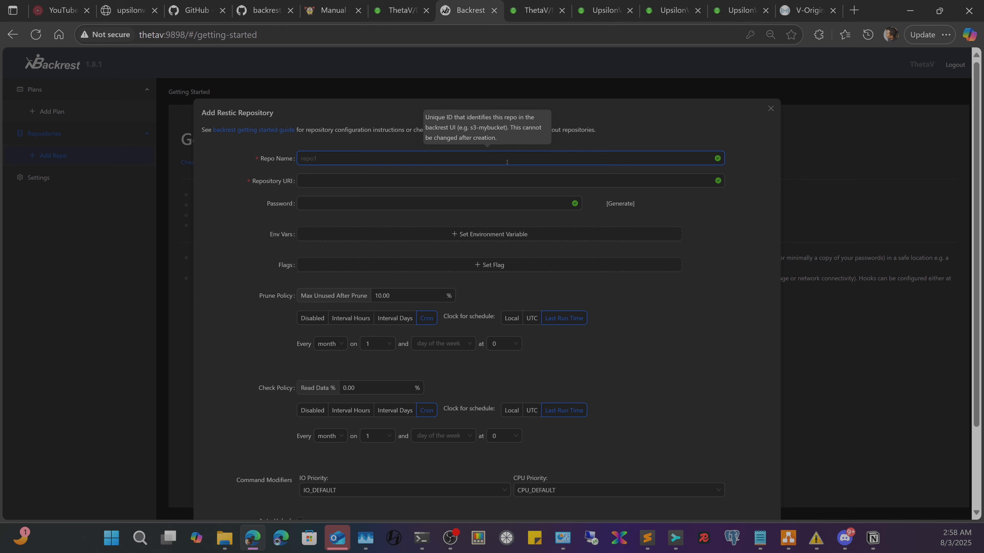
pyautogui.write('UpsilonV')
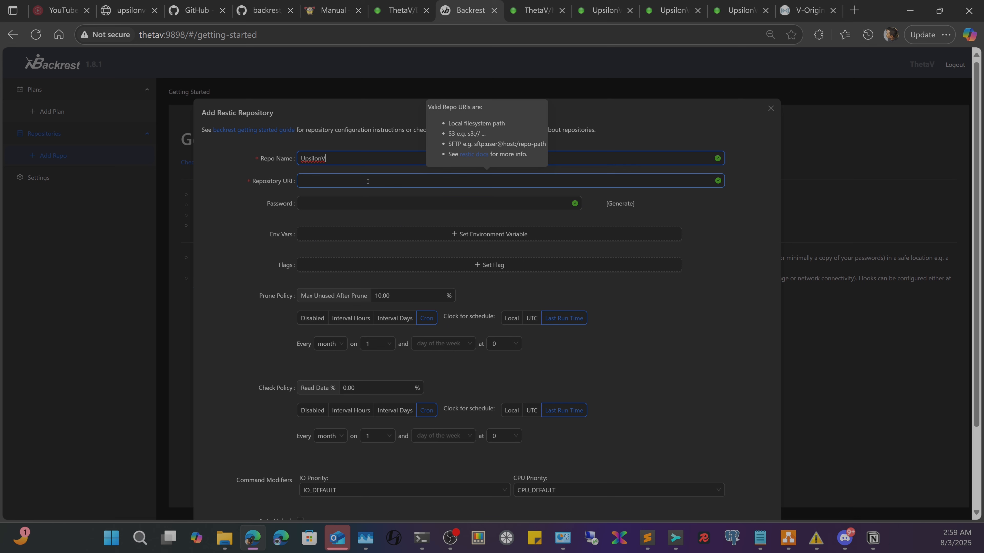
# - Copy the rest:https REST server address from the prerequisites notes in Sublime Text
pyautogui.click(658, 539)
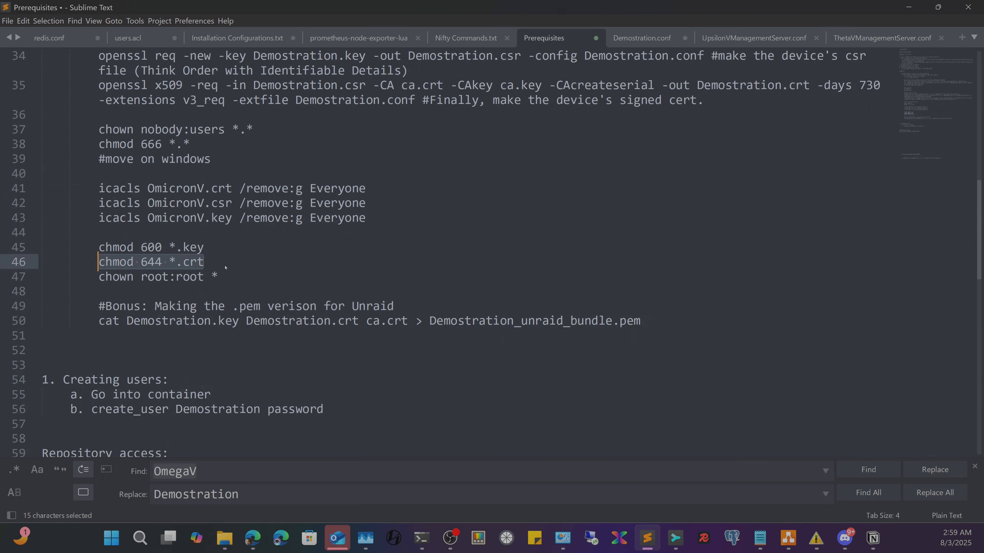
pyautogui.scroll(-1, 161, 429)
pyautogui.moveTo(275, 424); pyautogui.dragTo(32, 423)
pyautogui.rightClick(95, 428)
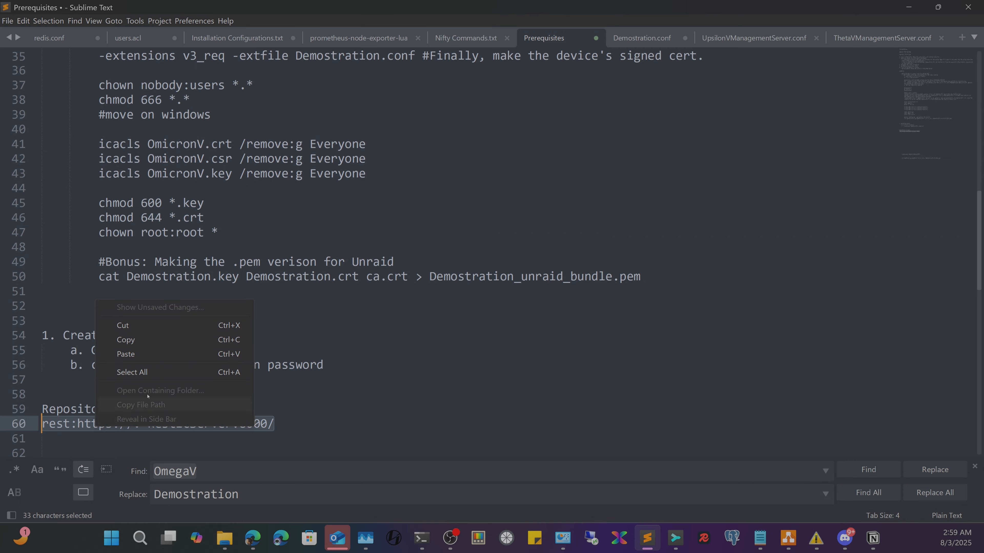
pyautogui.click(158, 341)
pyautogui.hotkey('alt', 'Tab')
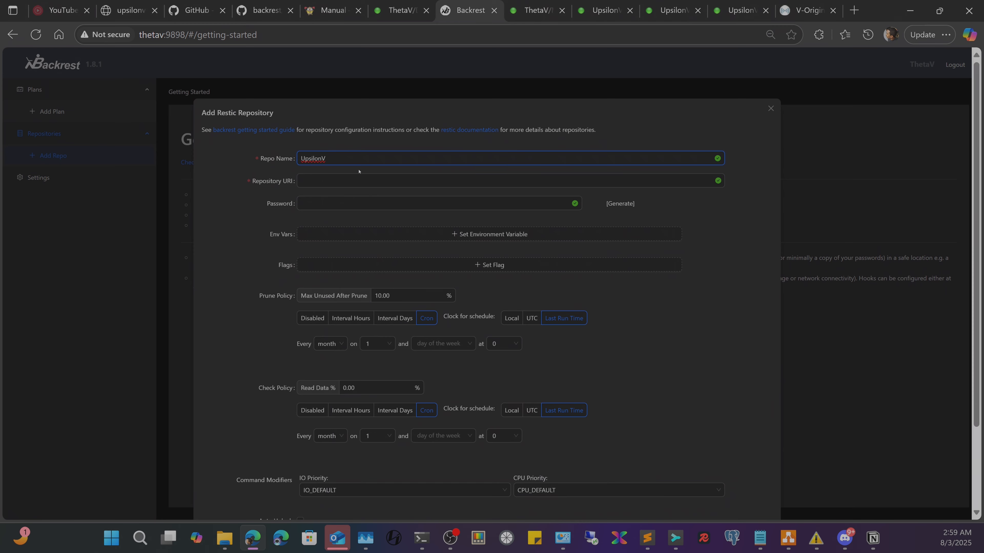
pyautogui.click(349, 177)
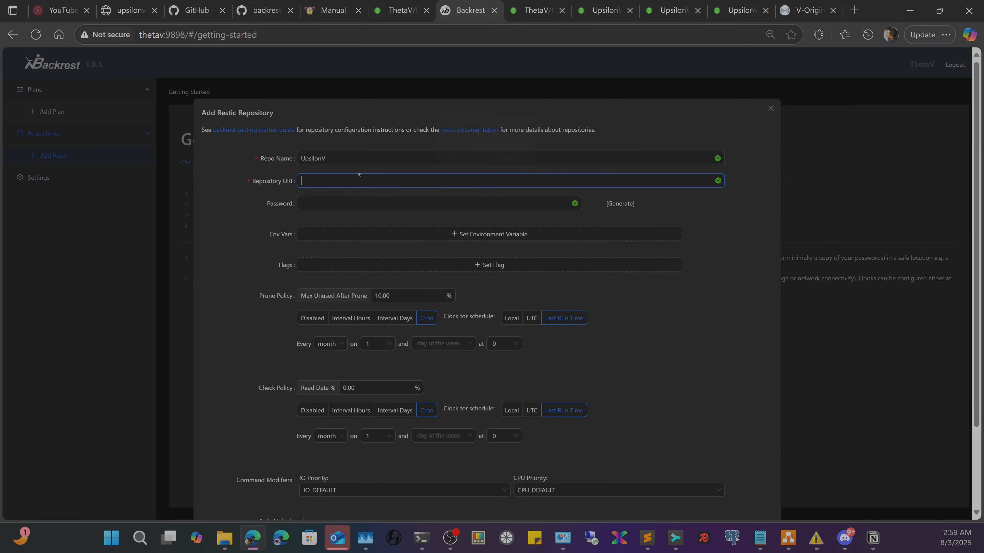
pyautogui.hotkey('ctrl', 'v')
pyautogui.moveTo(442, 202)
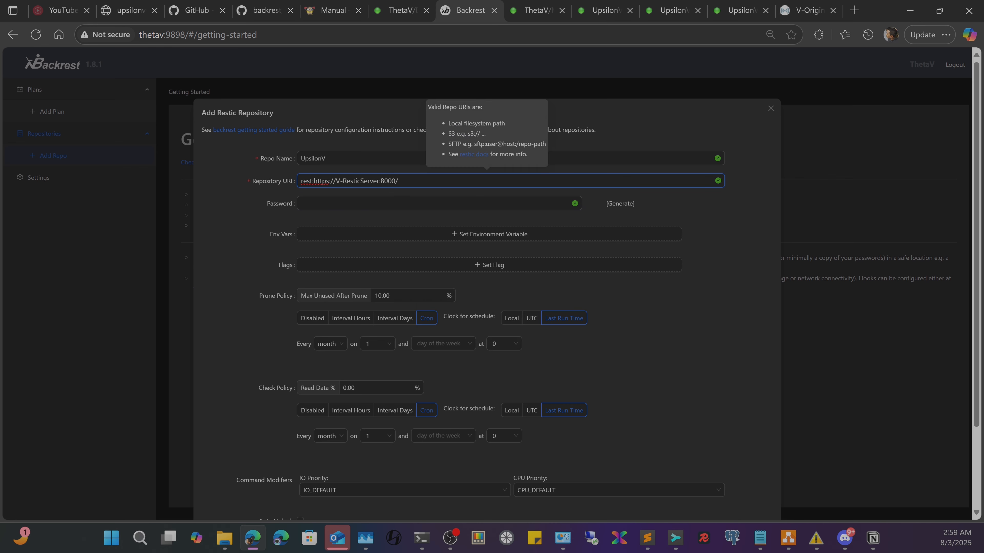
pyautogui.moveTo(381, 180); pyautogui.dragTo(333, 181)
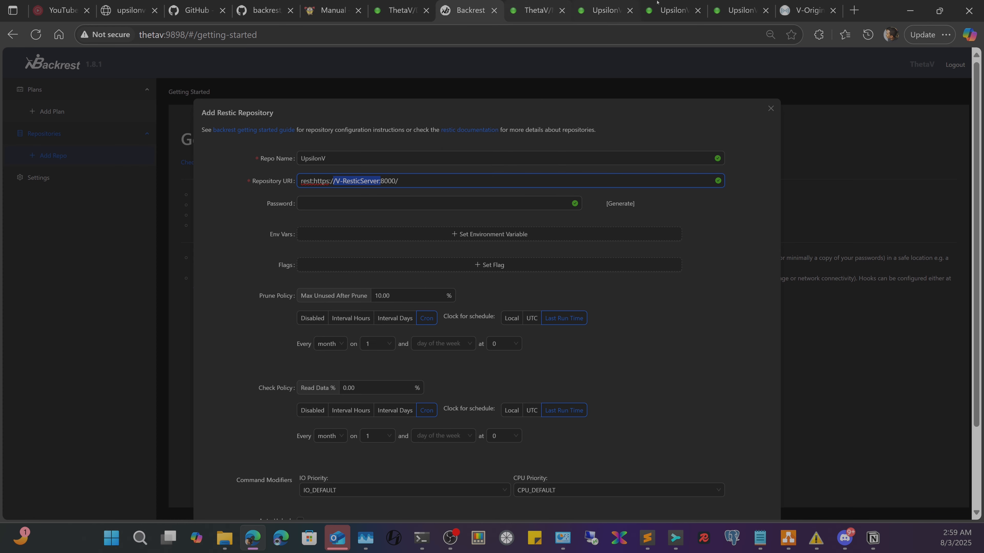
pyautogui.moveTo(681, 1)
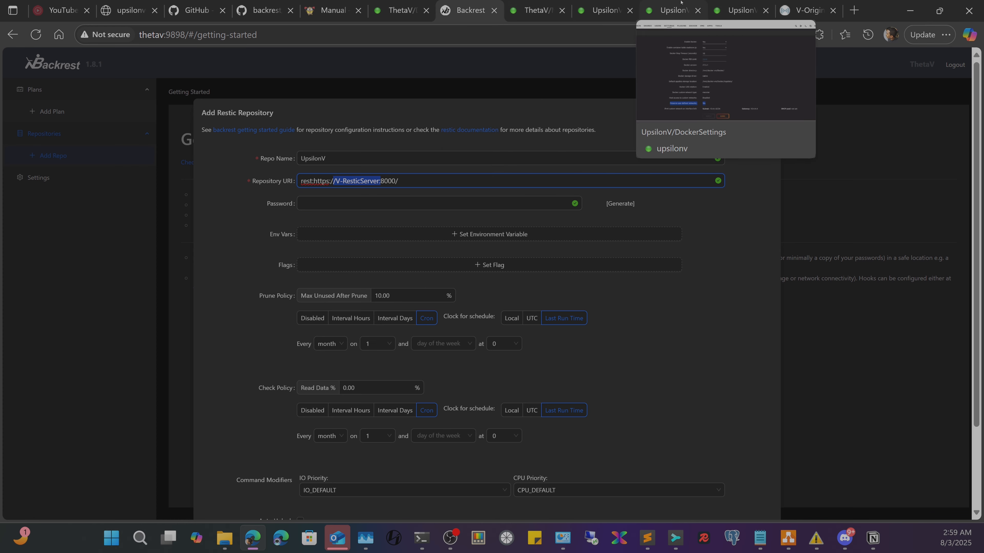
pyautogui.click(422, 181)
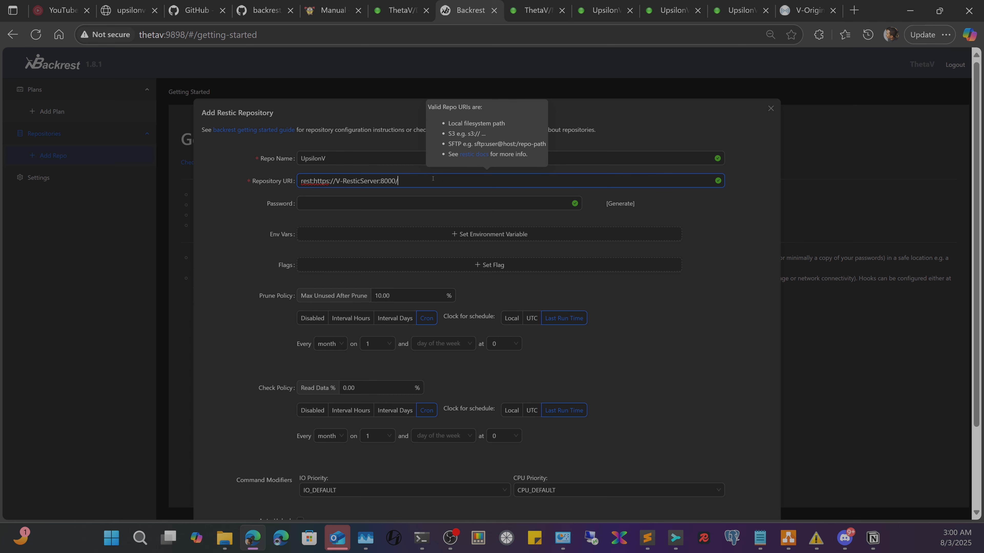
pyautogui.write('ThetaV/')
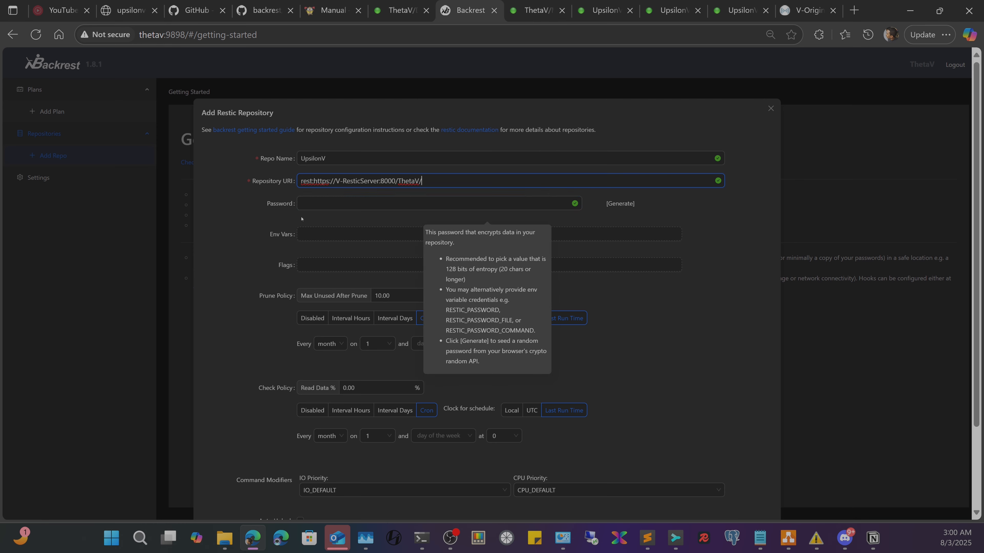
# - Generate a random password for the repository
pyautogui.click(324, 207)
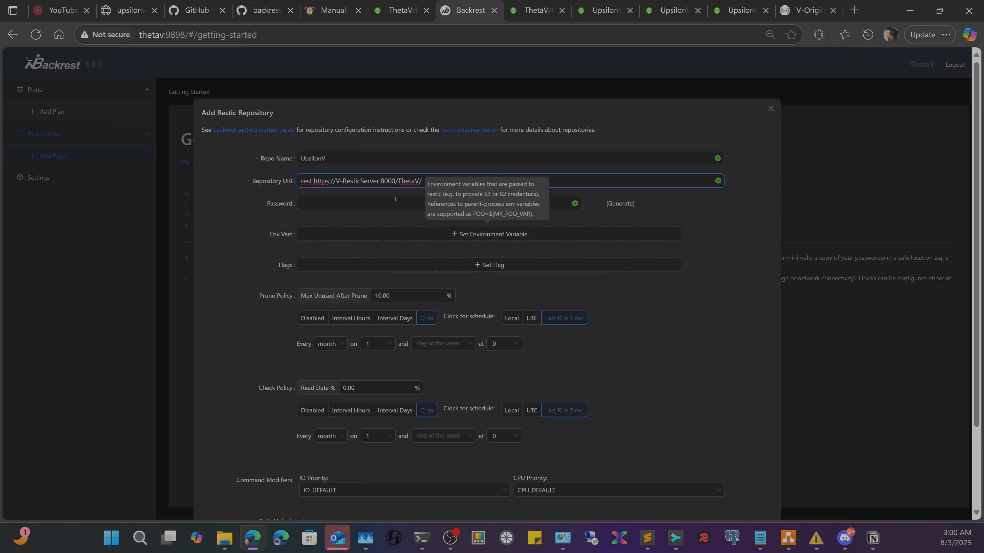
pyautogui.click(620, 203)
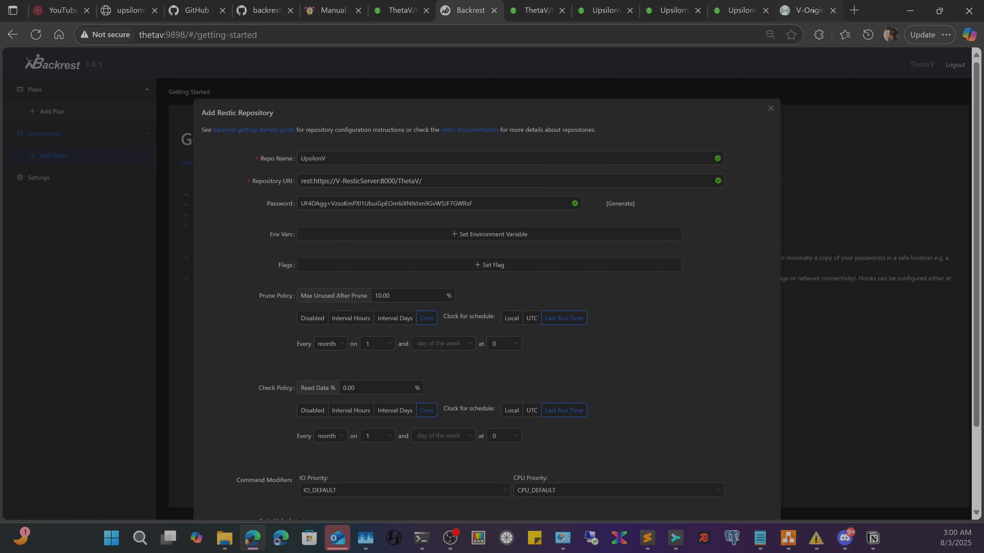
pyautogui.click(326, 4)
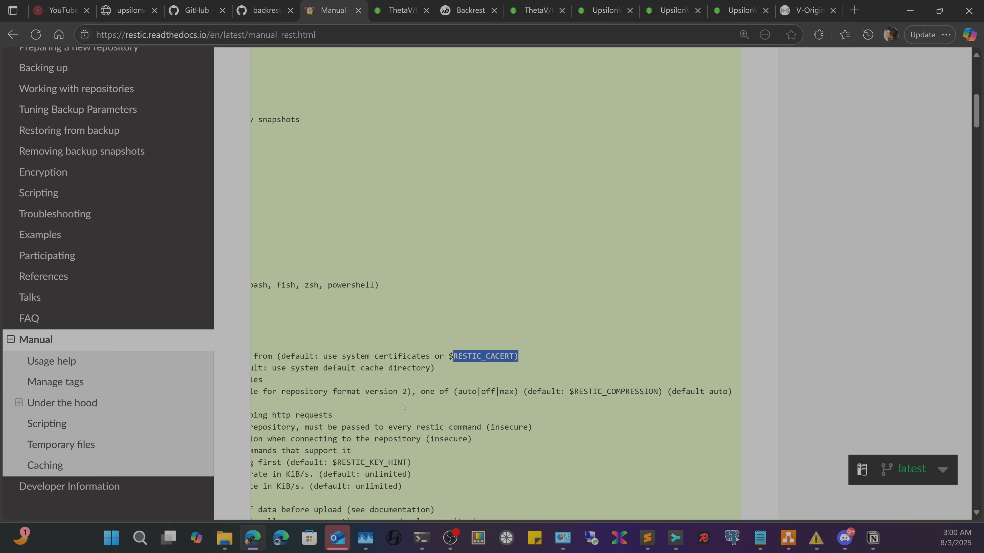
# - Open the REST Server section of 'Preparing a new repository' in the restic manual
pyautogui.hscroll(-8, 400, 407)
pyautogui.scroll(-15, 404, 401)
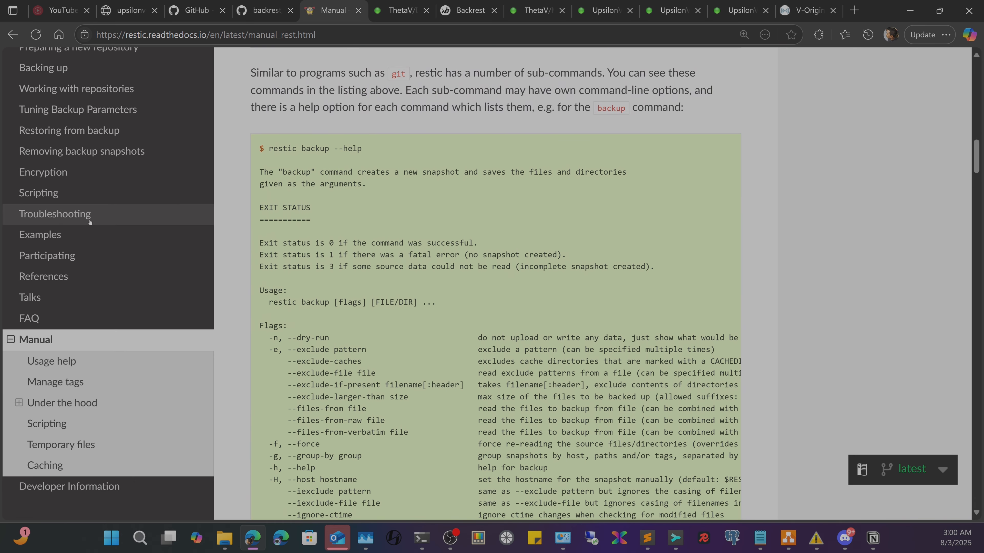
pyautogui.scroll(6, 58, 213)
pyautogui.scroll(-1, 58, 215)
pyautogui.scroll(3, 59, 305)
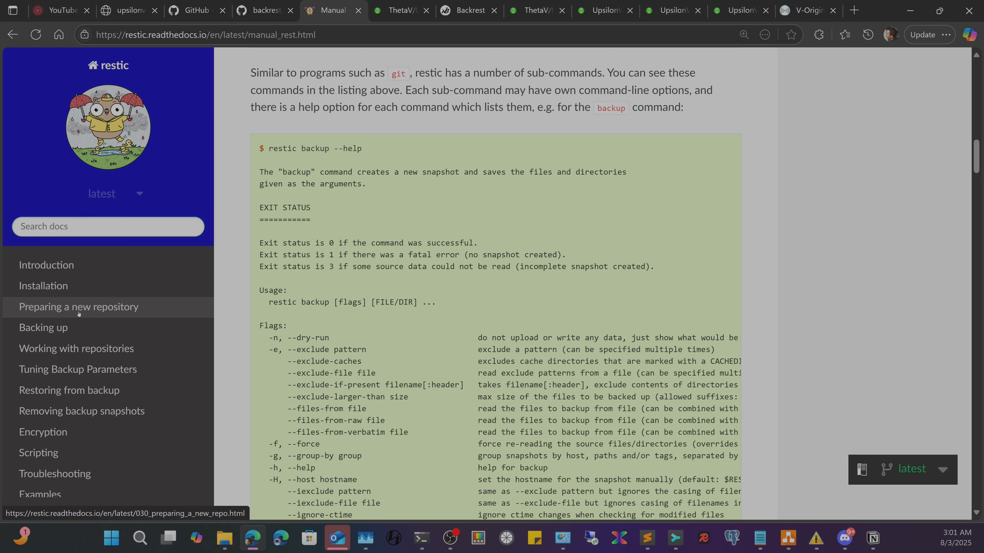
pyautogui.click(90, 306)
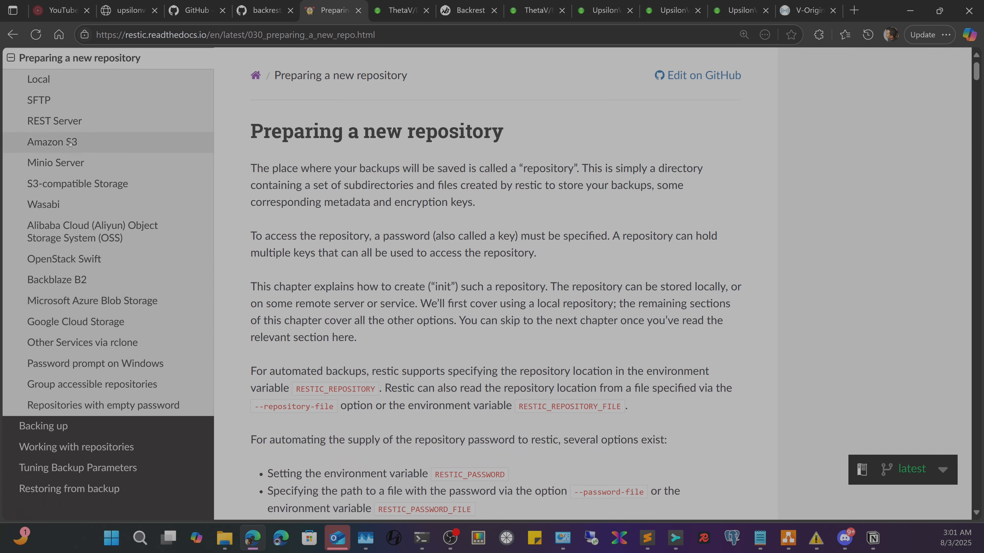
pyautogui.click(54, 120)
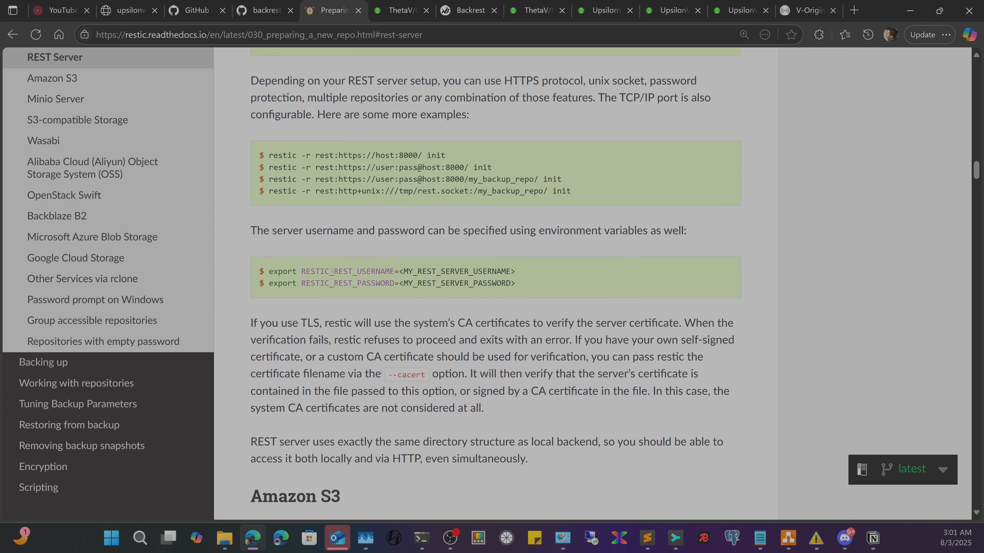
# - Copy the RESTIC_REST_USERNAME variable name
pyautogui.doubleClick(331, 271)
pyautogui.hotkey('ctrl', 'c')
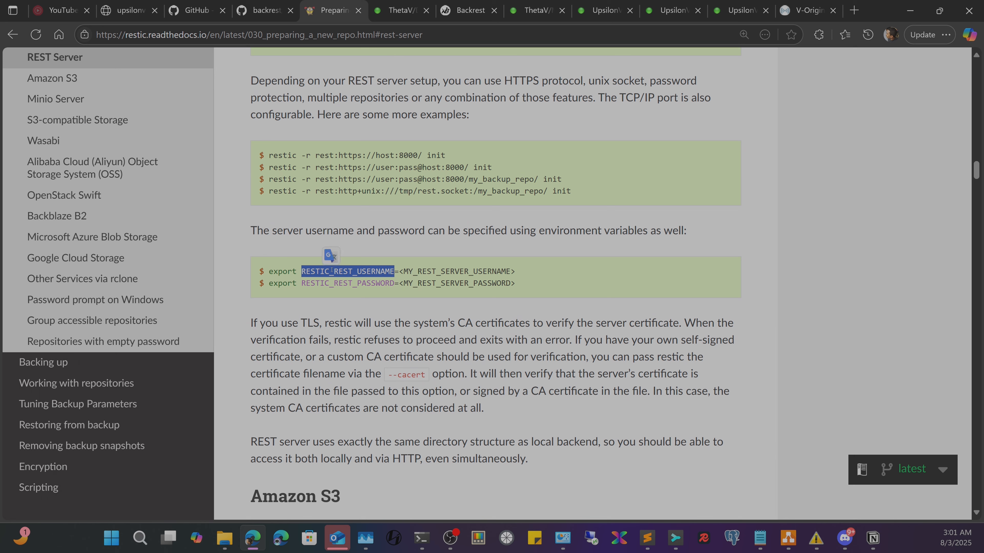
pyautogui.doubleClick(320, 271)
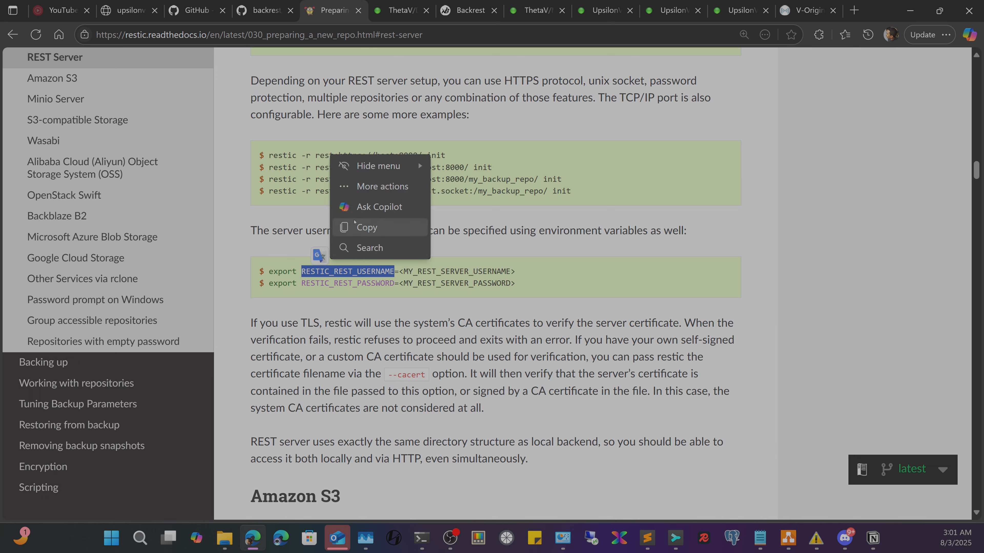
pyautogui.click(354, 227)
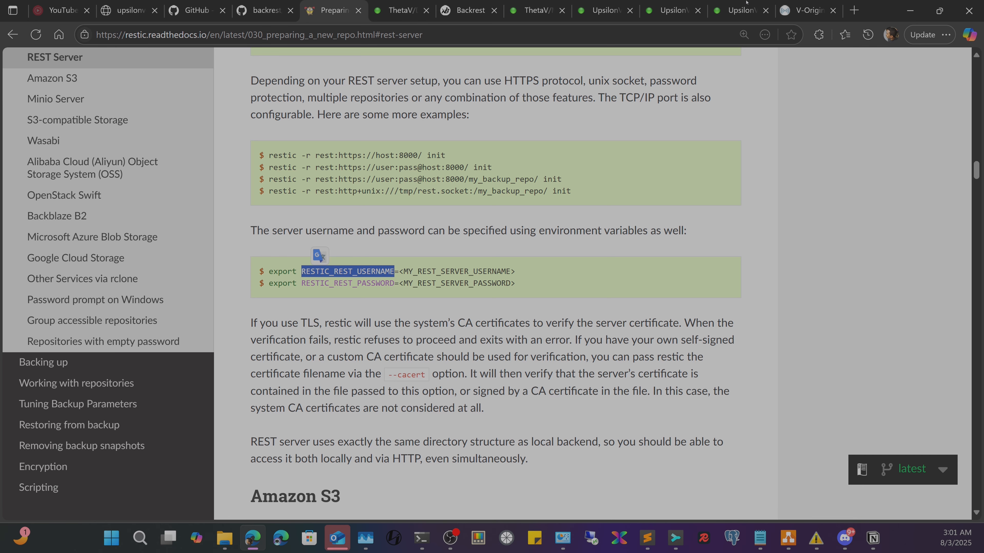
# - Add a RESTIC_REST_USERNAME environment variable to the repository, plus a second empty entry
pyautogui.click(531, 3)
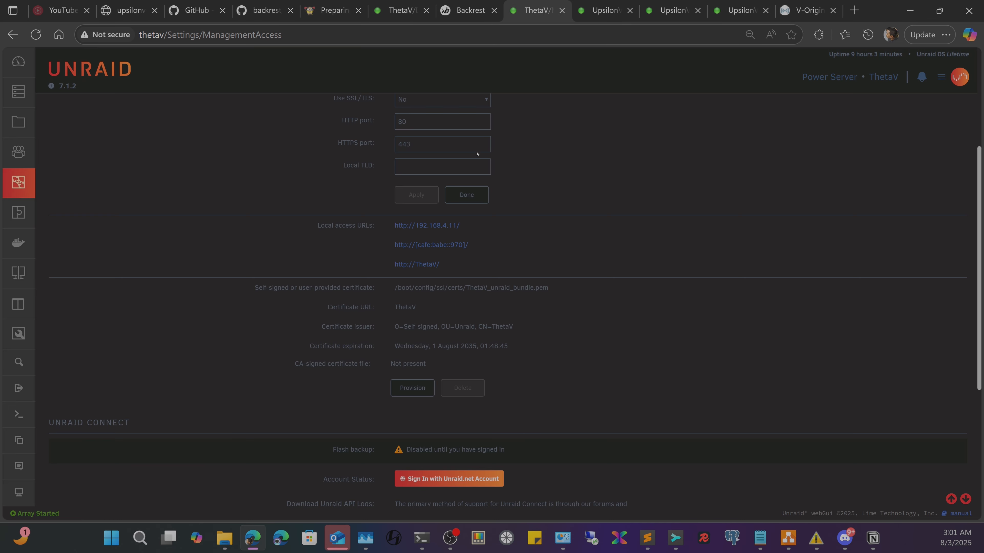
pyautogui.click(597, 3)
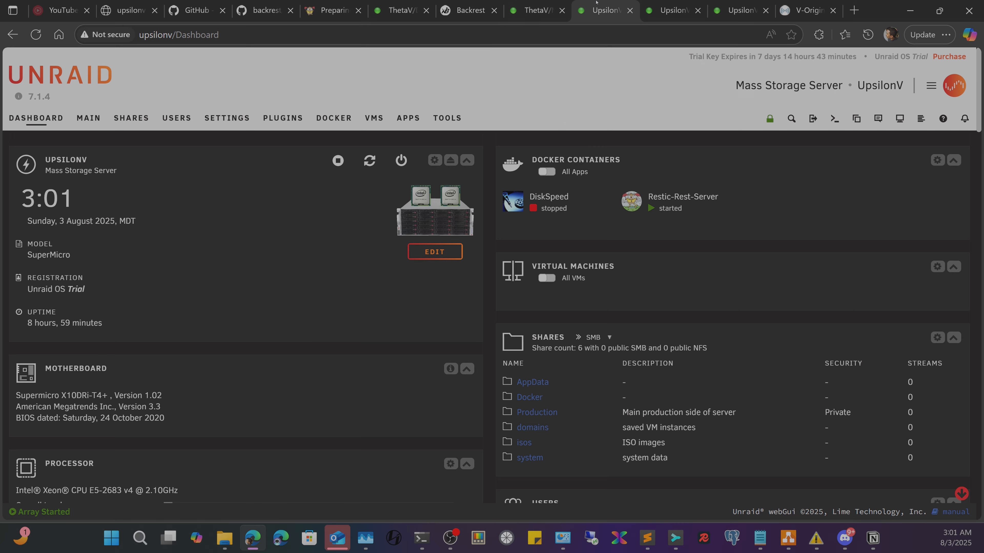
pyautogui.click(465, 8)
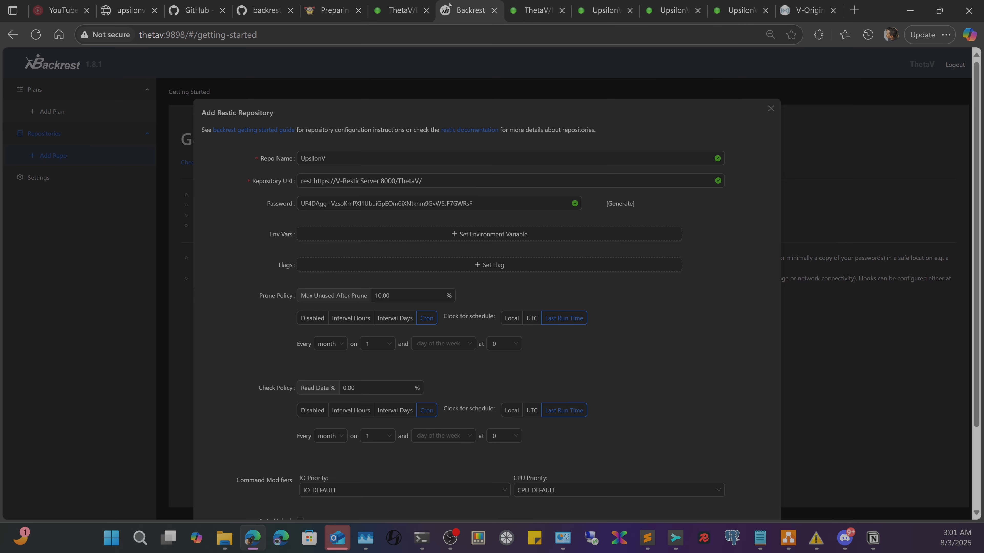
pyautogui.click(470, 234)
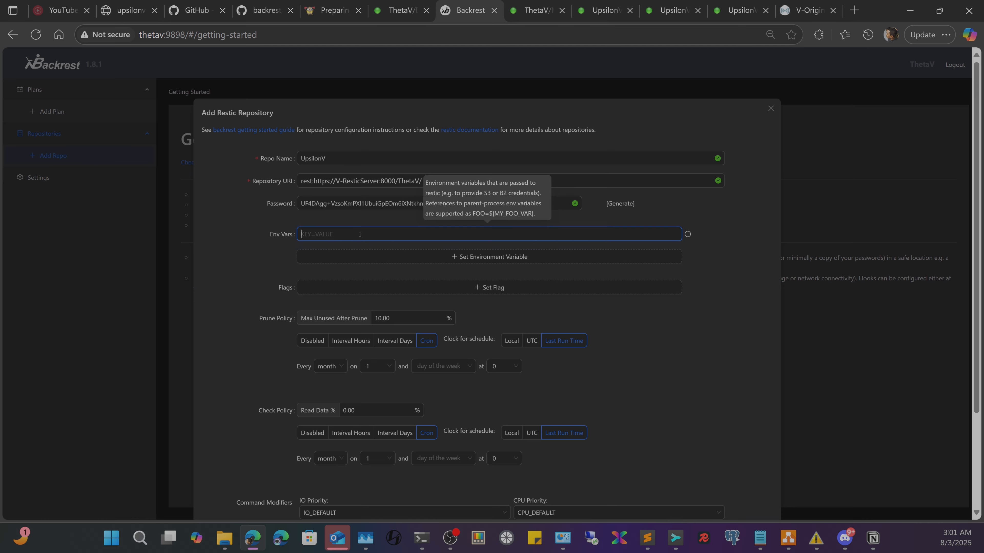
pyautogui.hotkey('ctrl', 'v')
pyautogui.click(366, 257)
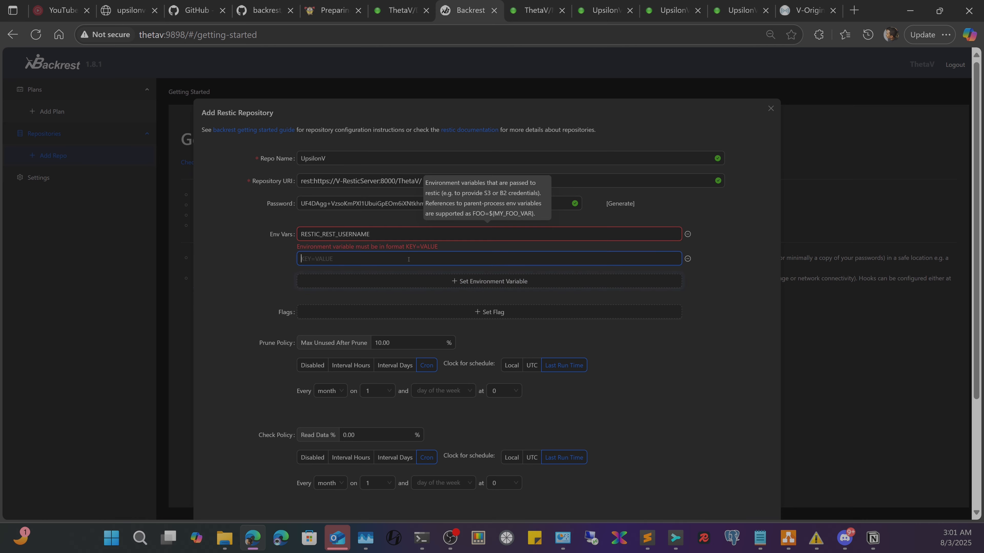
# - Copy RESTIC_REST_PASSWORD from the restic manual into the second environment variable
pyautogui.click(321, 3)
pyautogui.doubleClick(349, 284)
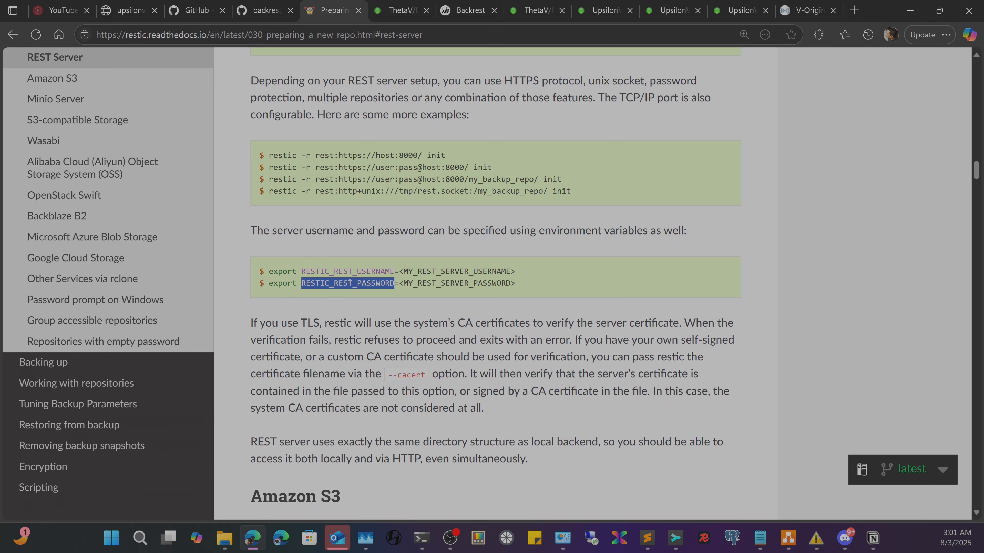
pyautogui.hotkey('ctrl', 'c')
pyautogui.click(401, 2)
pyautogui.click(450, 2)
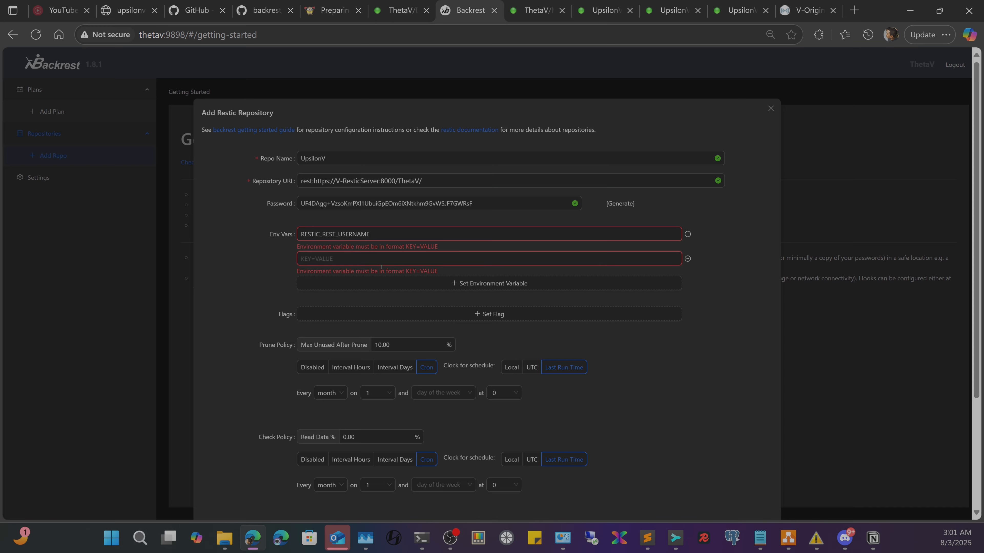
pyautogui.hotkey('ctrl', 'v')
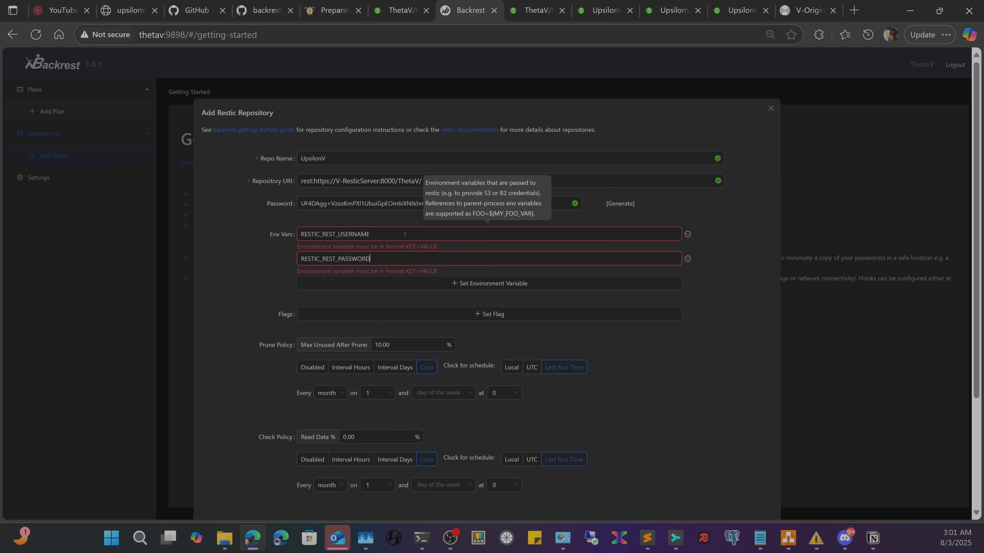
# - Complete both variables in KEY=VALUE form with the REST server username and password
pyautogui.click(405, 235)
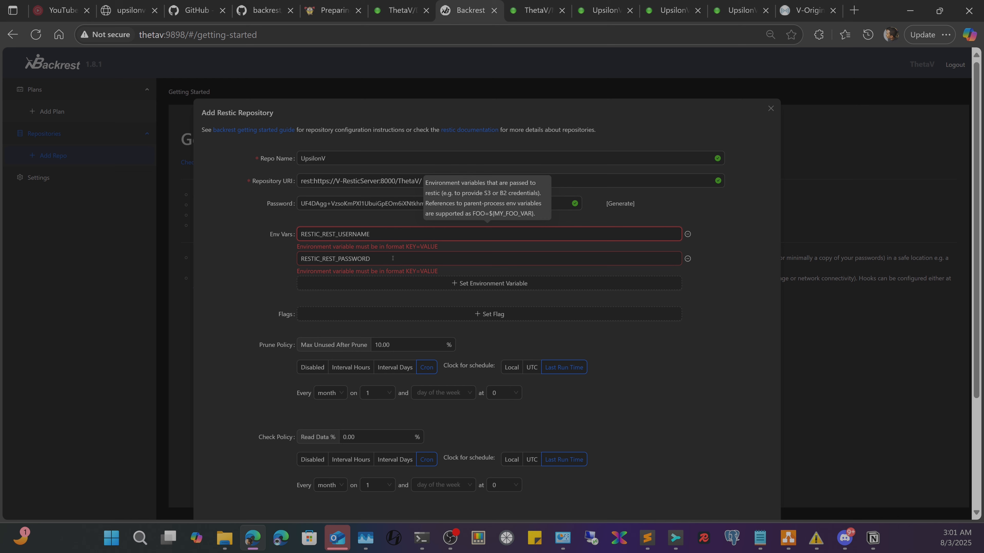
pyautogui.write('=')
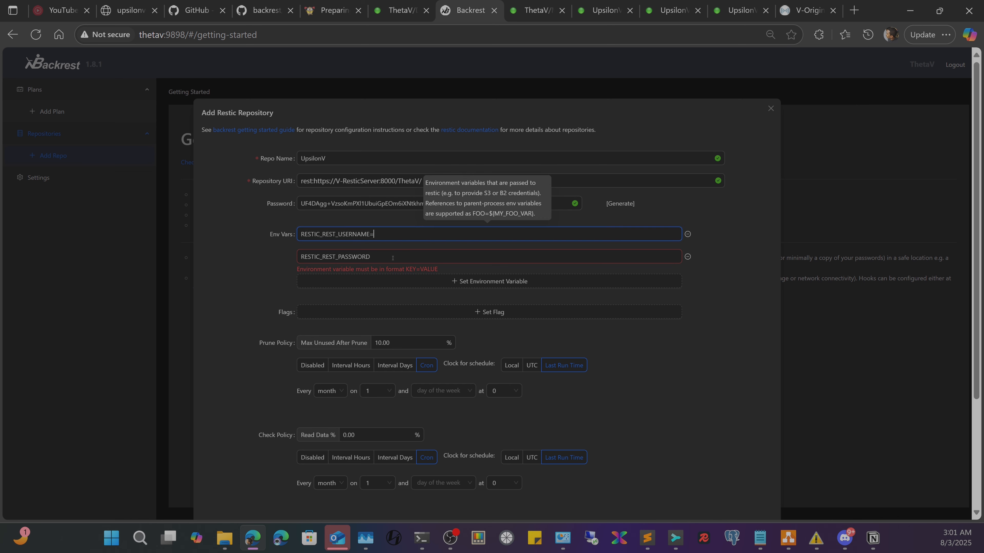
pyautogui.write('ThetaV')
pyautogui.click(392, 258)
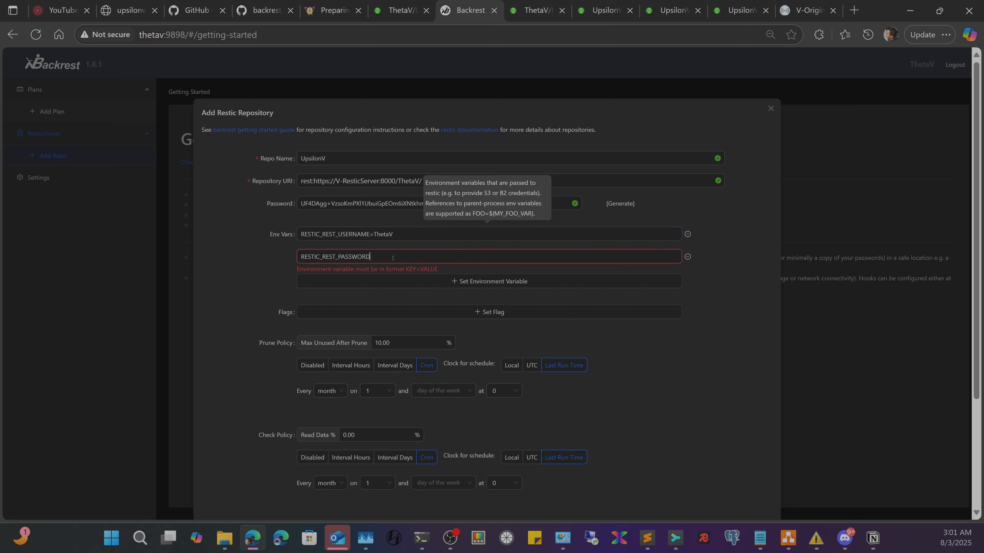
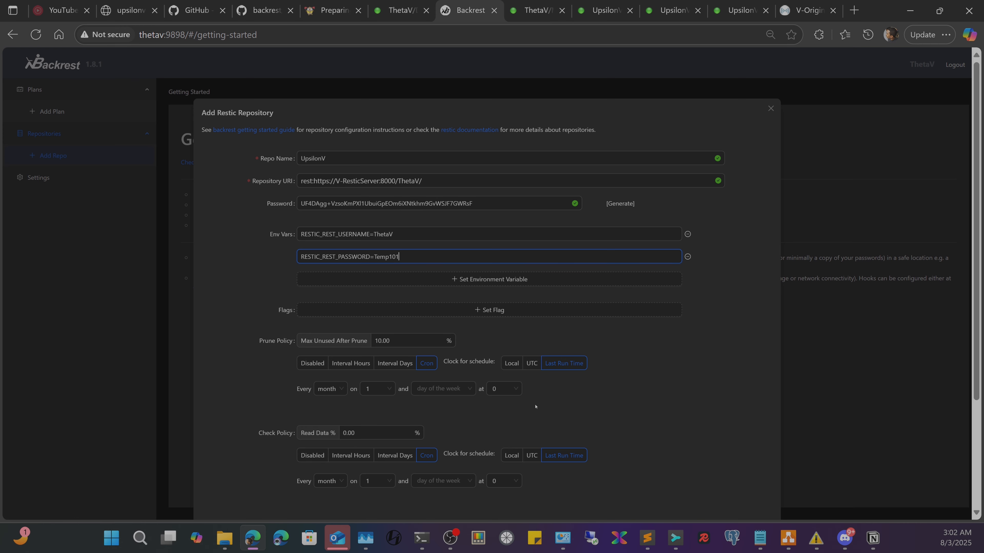
pyautogui.scroll(-3, 419, 299)
pyautogui.scroll(1, 418, 295)
# - Add a Discord notification hook to the repository
pyautogui.scroll(-2, 380, 286)
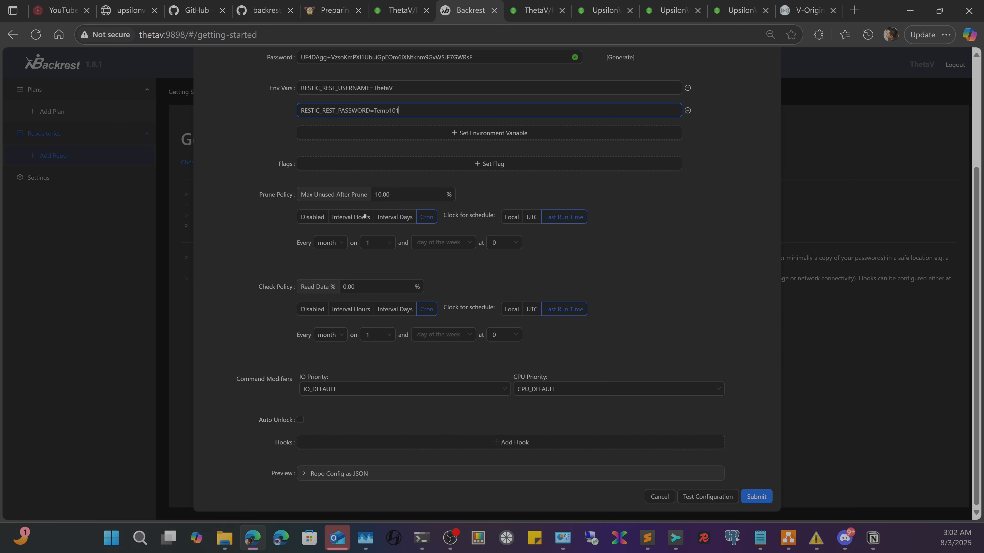
pyautogui.moveTo(271, 292)
pyautogui.moveTo(312, 374)
pyautogui.moveTo(496, 441)
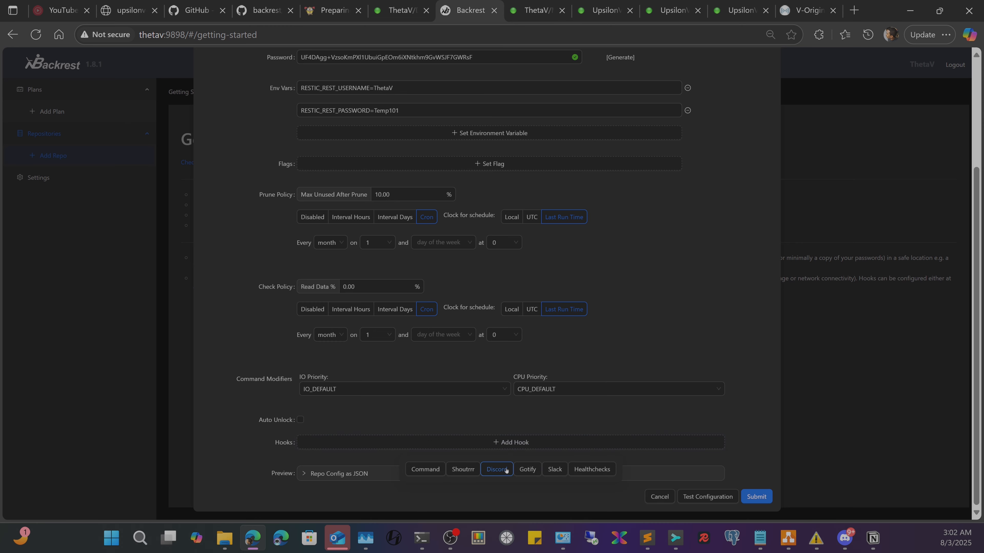
pyautogui.click(497, 469)
# - Set the Discord hook to run on CONDITION_ANY_ERROR
pyautogui.scroll(-3, 431, 344)
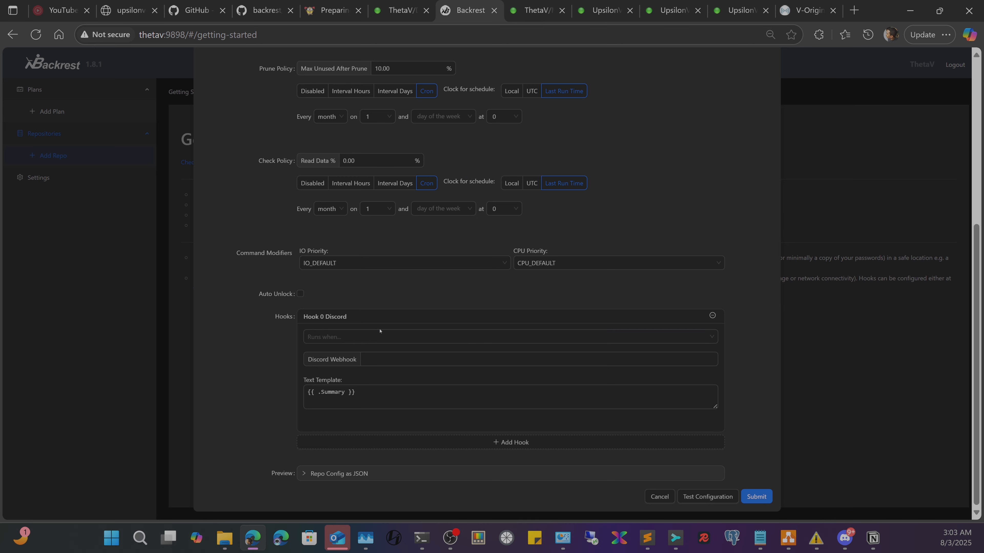
pyautogui.click(352, 336)
pyautogui.scroll(-2, 339, 424)
pyautogui.scroll(3, 355, 437)
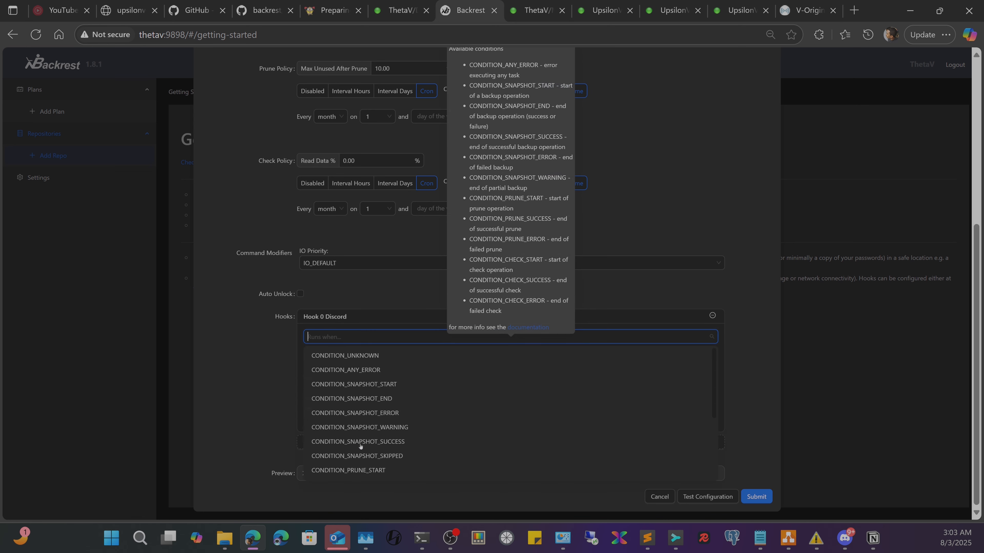
pyautogui.click(361, 373)
pyautogui.click(216, 356)
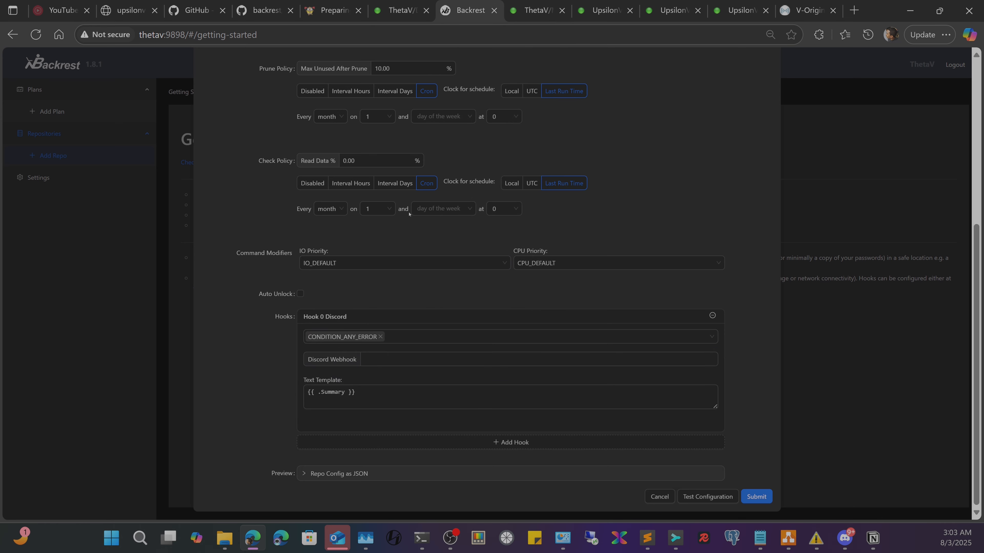
# - Review the Discord webhook field and the default {{ .Summary }} text template
pyautogui.scroll(5, 426, 307)
pyautogui.scroll(-5, 430, 292)
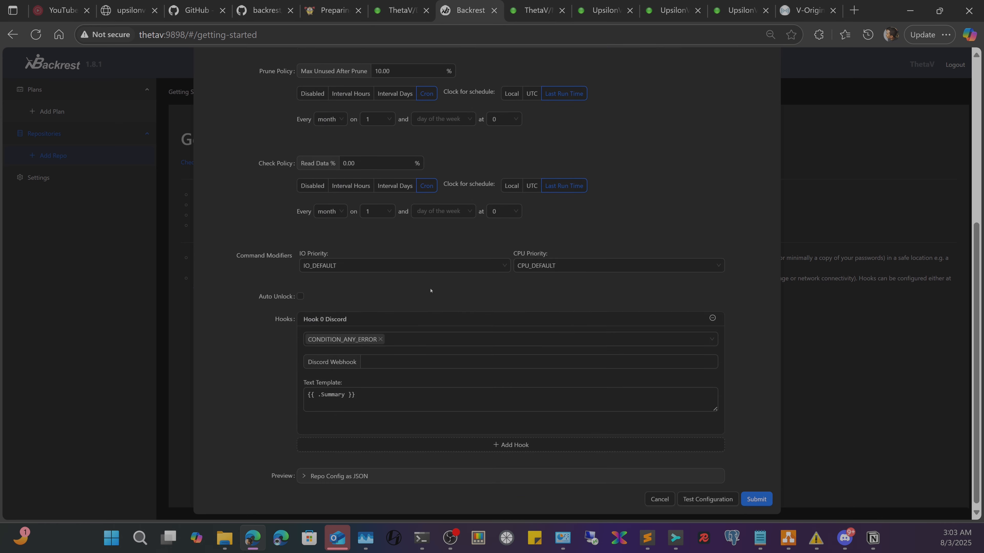
pyautogui.click(421, 358)
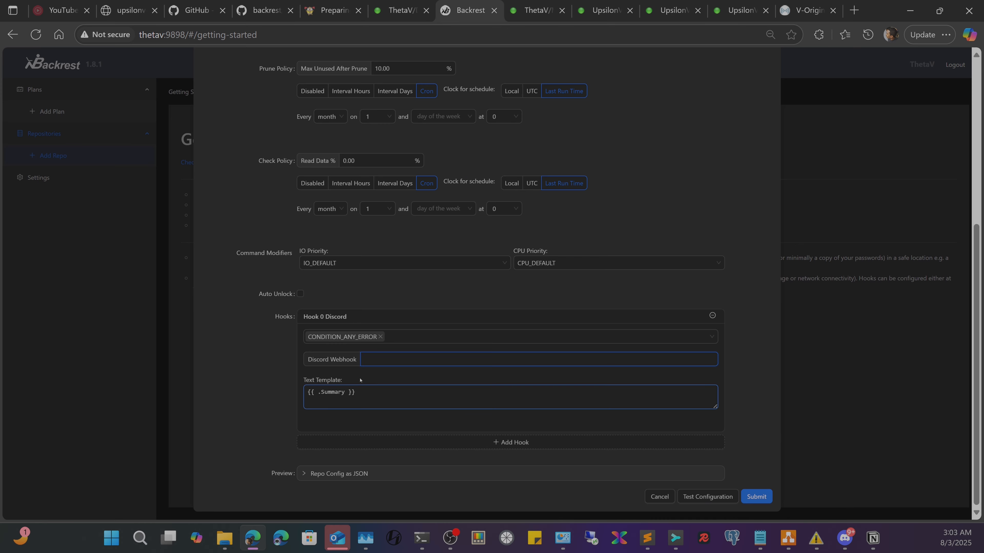
pyautogui.moveTo(376, 391); pyautogui.dragTo(276, 389)
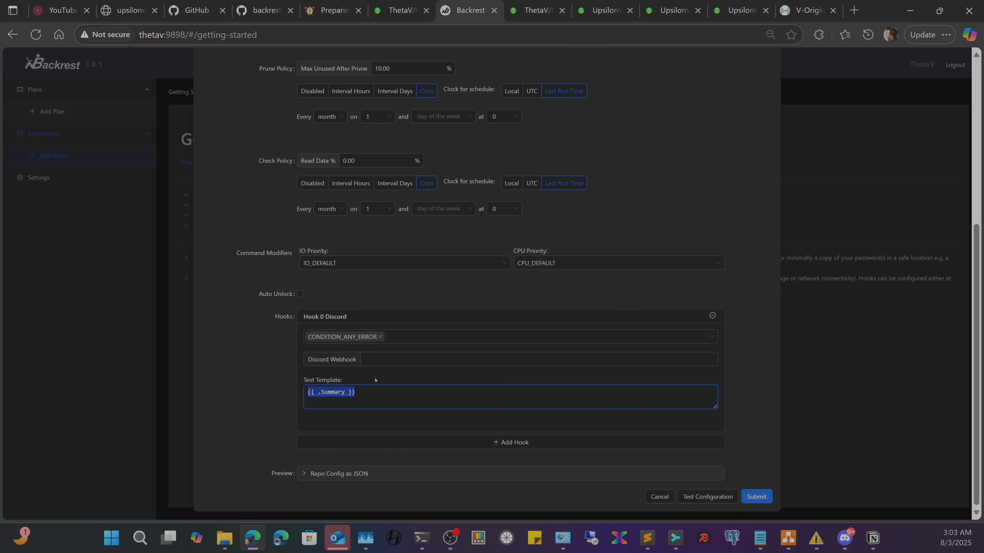
pyautogui.click(396, 393)
pyautogui.scroll(7, 551, 357)
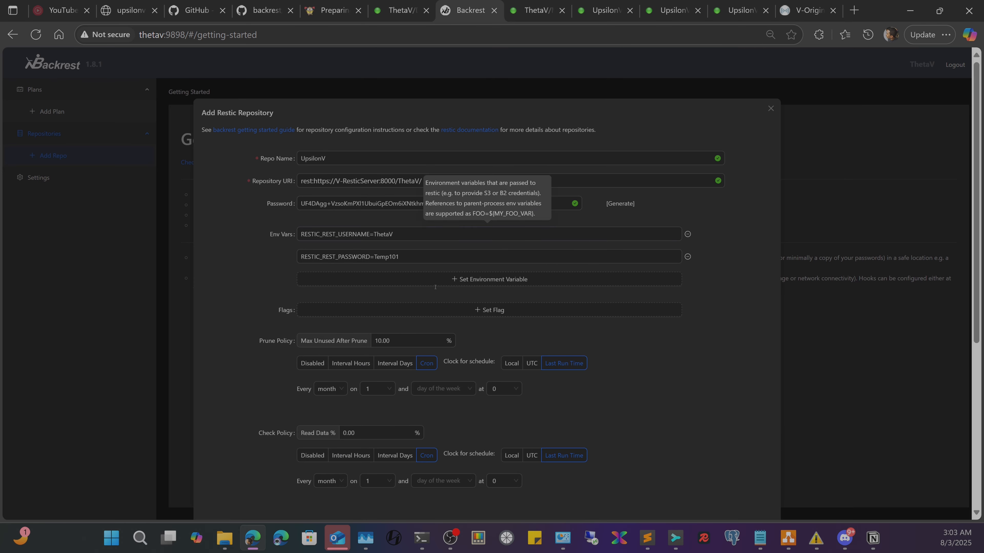
pyautogui.scroll(-2, 542, 400)
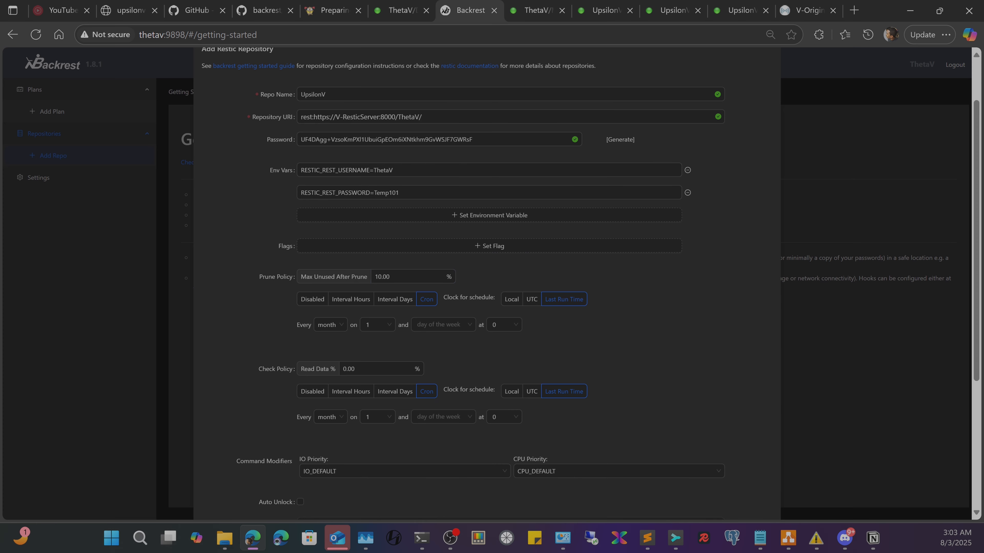
# - Open the Restic-Rest-Server container logs from the Unraid dashboard
pyautogui.click(603, 10)
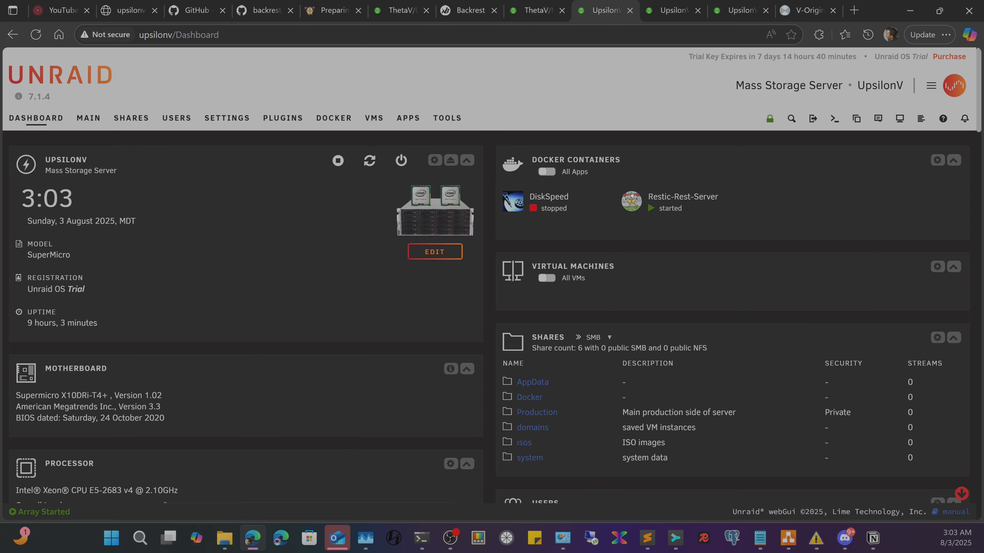
pyautogui.click(631, 201)
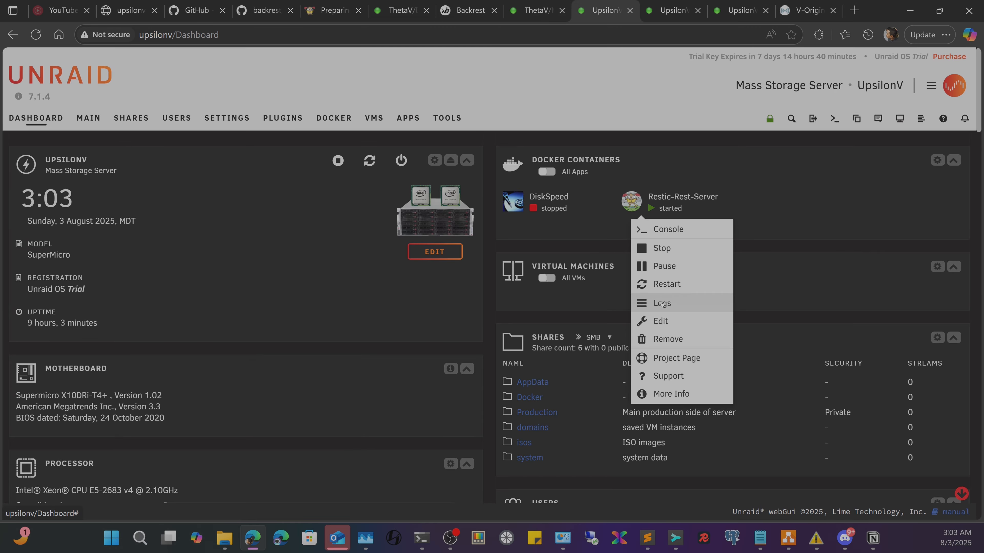
pyautogui.click(662, 304)
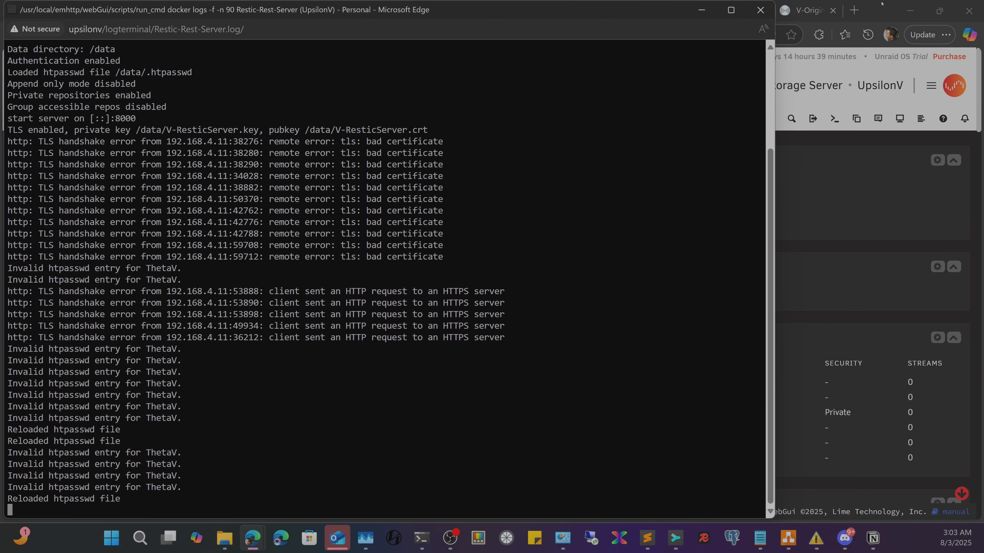
pyautogui.click(882, 3)
# - Test the Backrest repository configuration and remove the Discord hook
pyautogui.click(463, 2)
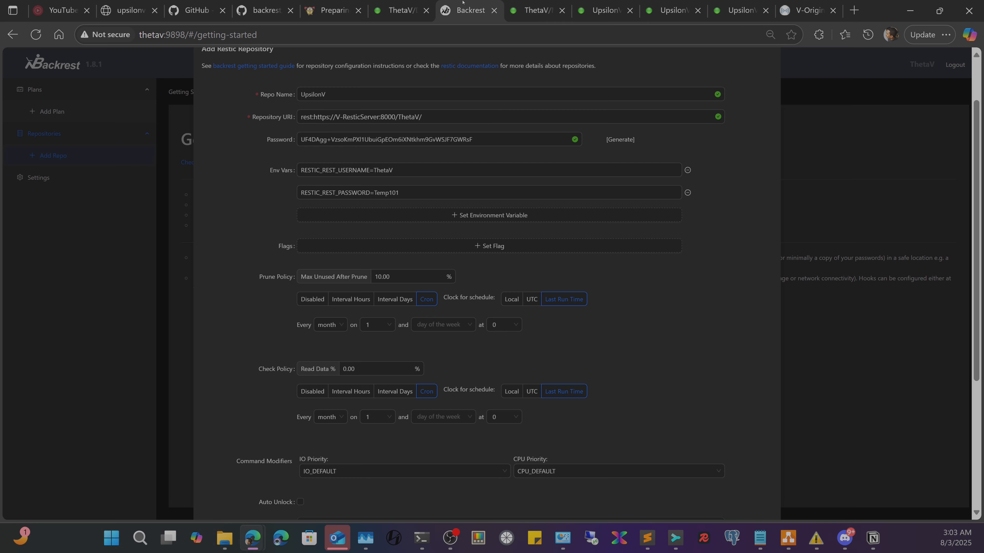
pyautogui.scroll(-5, 476, 327)
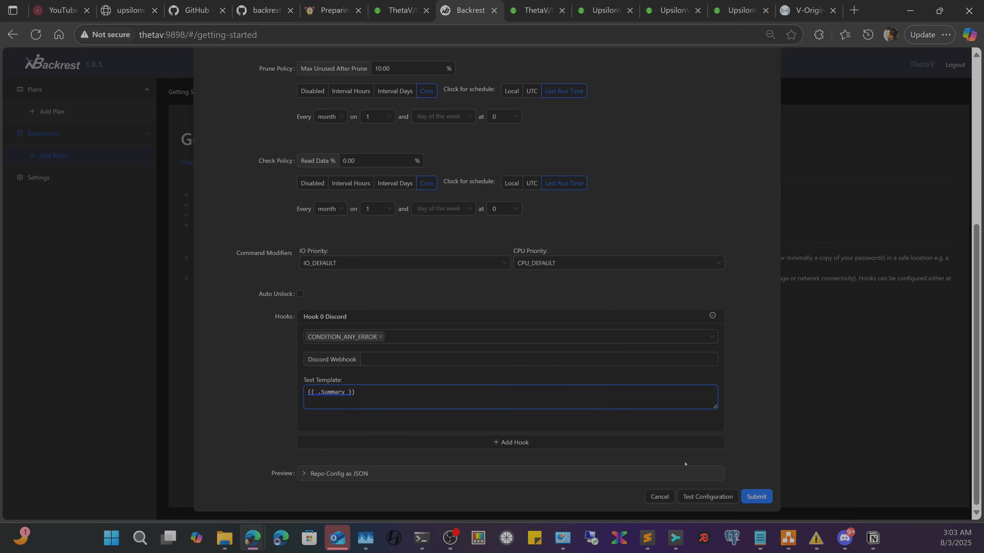
pyautogui.click(708, 497)
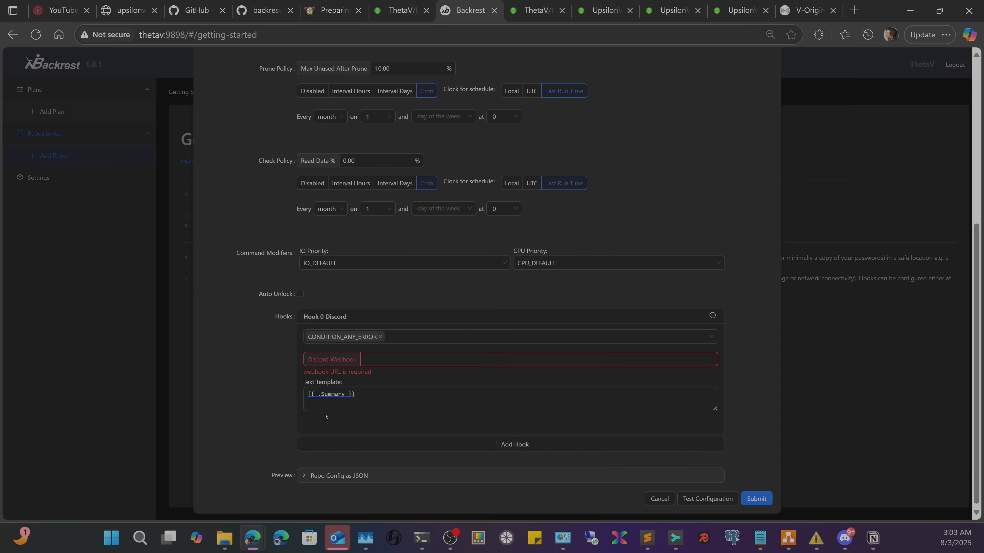
pyautogui.click(712, 316)
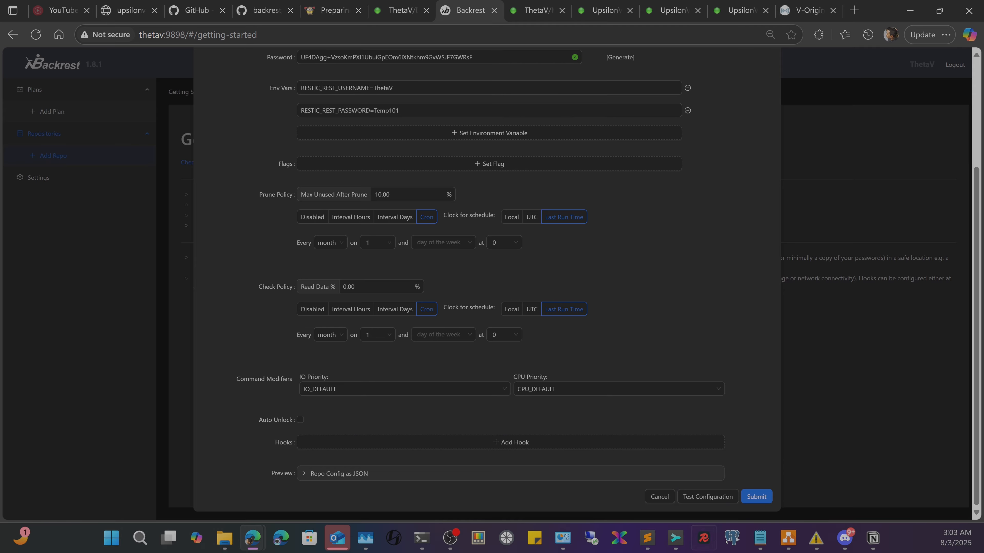
# - Select the latest bad certificate error lines in the server log
pyautogui.moveTo(252, 538)
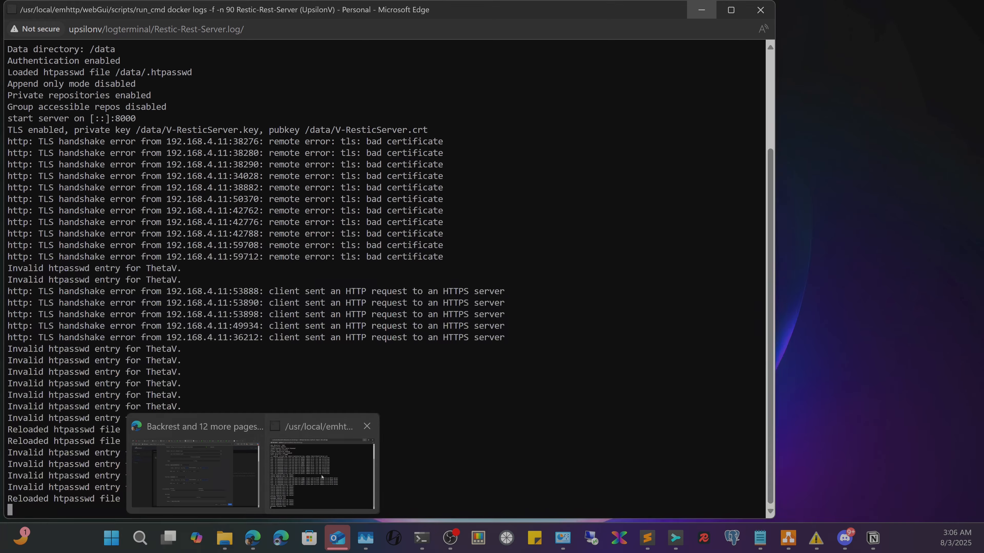
pyautogui.click(321, 477)
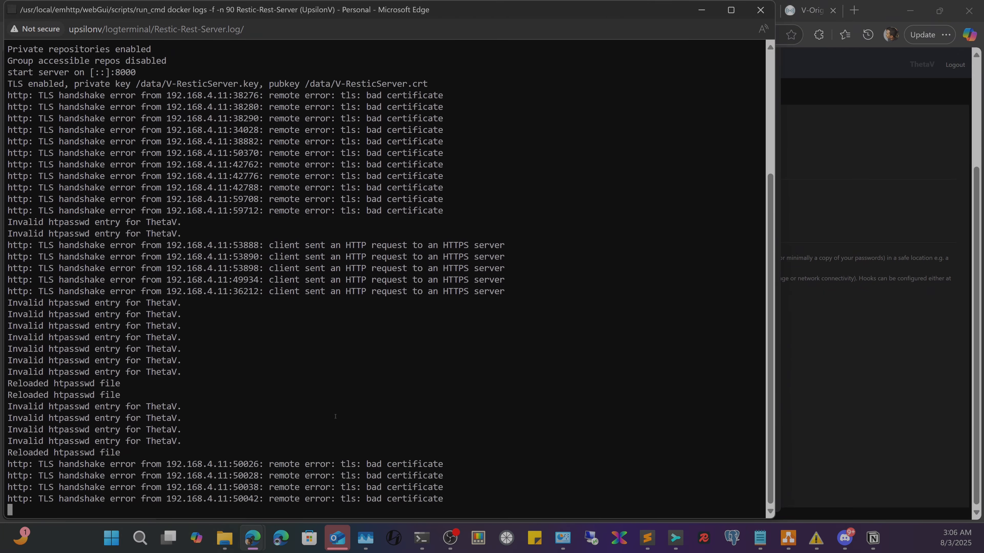
pyautogui.moveTo(28, 465); pyautogui.dragTo(468, 476)
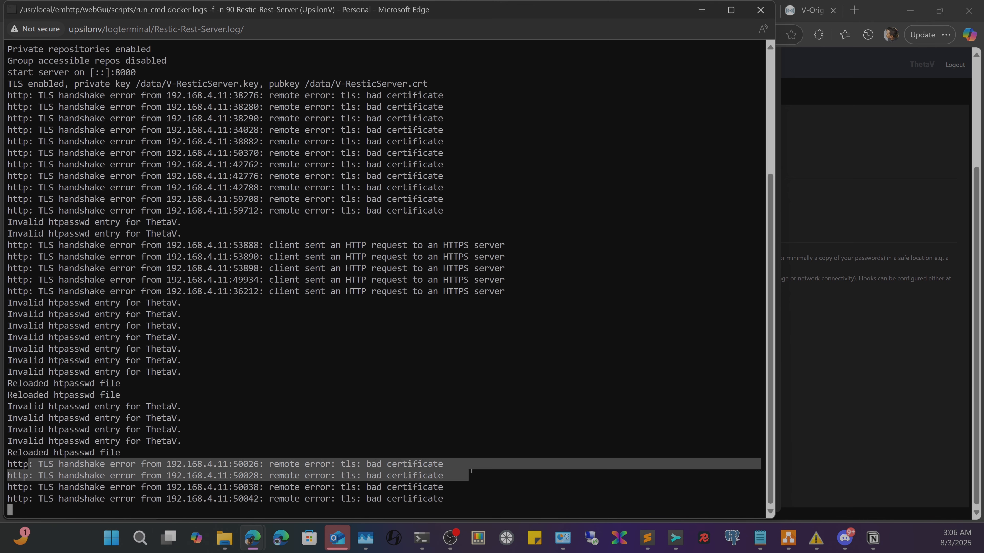
pyautogui.click(701, 10)
# - Select the x509 'certificate signed by unknown authority' error in Backrest's check output
pyautogui.scroll(4, 675, 466)
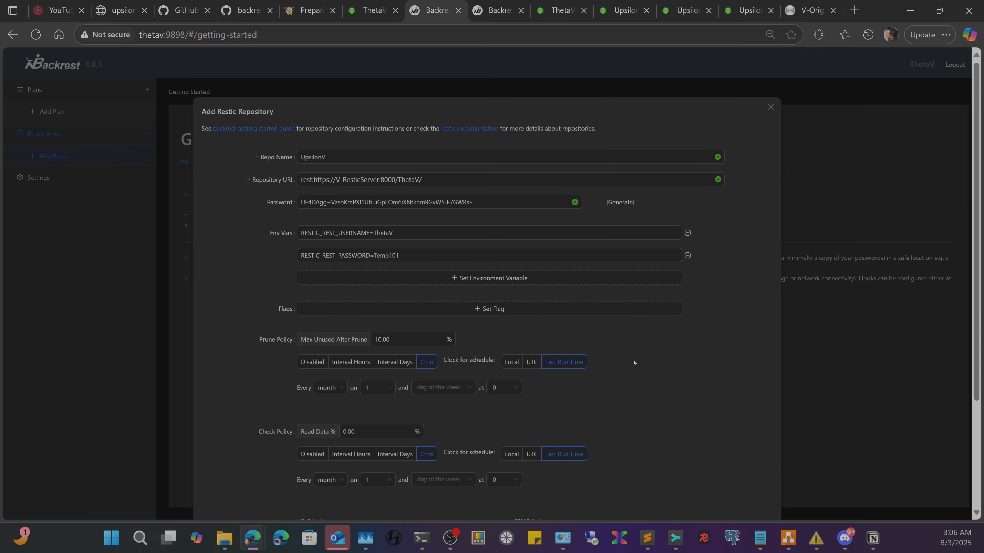
pyautogui.scroll(-4, 647, 393)
pyautogui.moveTo(253, 537)
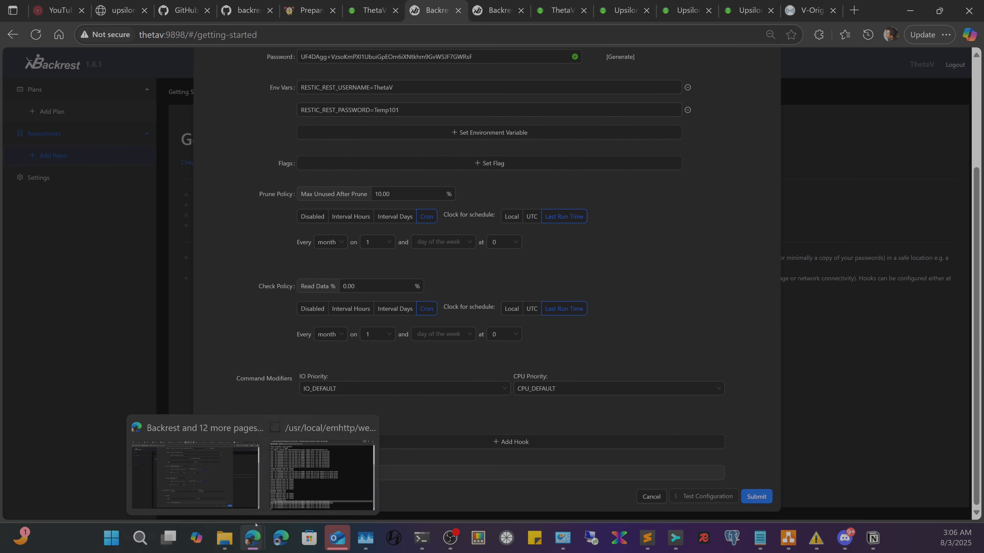
pyautogui.moveTo(348, 472)
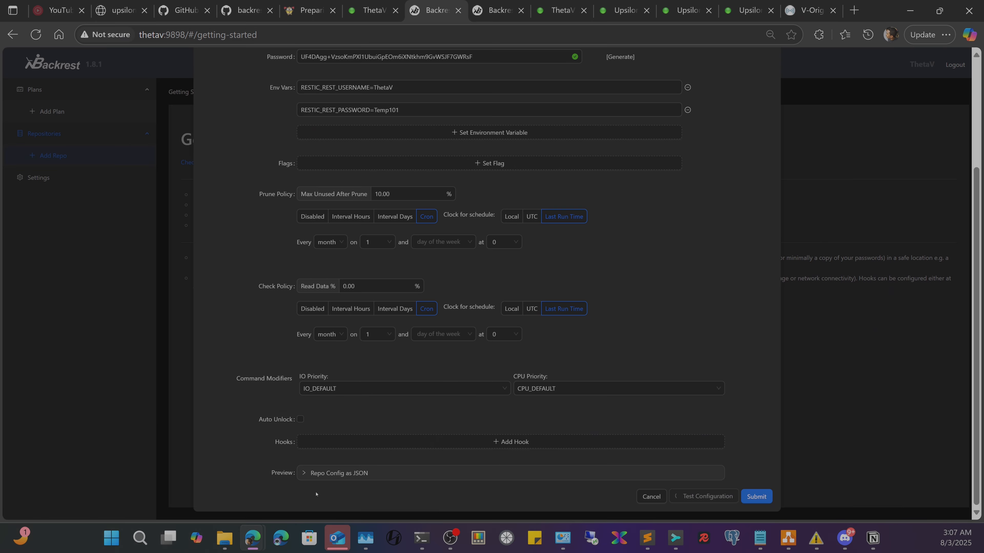
pyautogui.scroll(4, 368, 473)
pyautogui.scroll(-4, 472, 356)
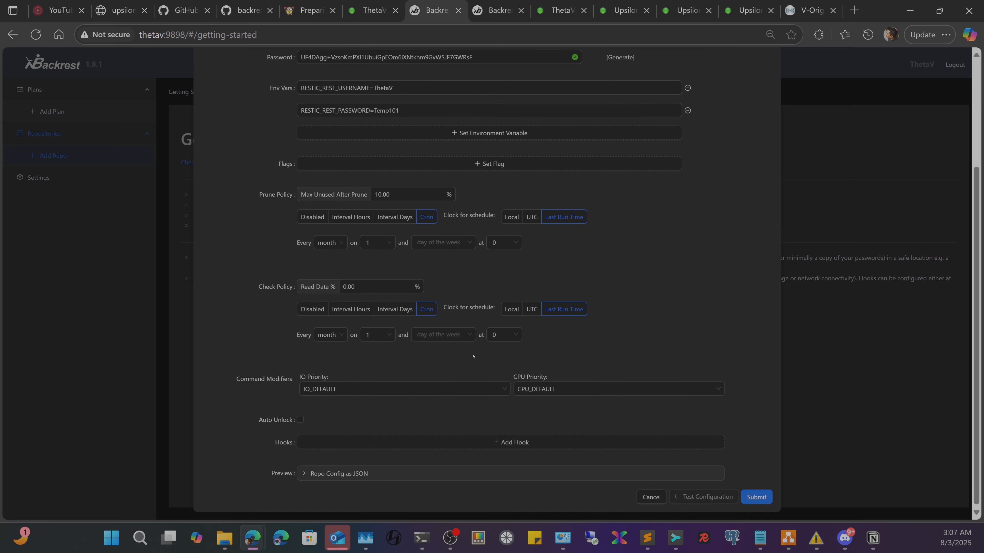
pyautogui.scroll(2, 472, 356)
pyautogui.scroll(2, 473, 356)
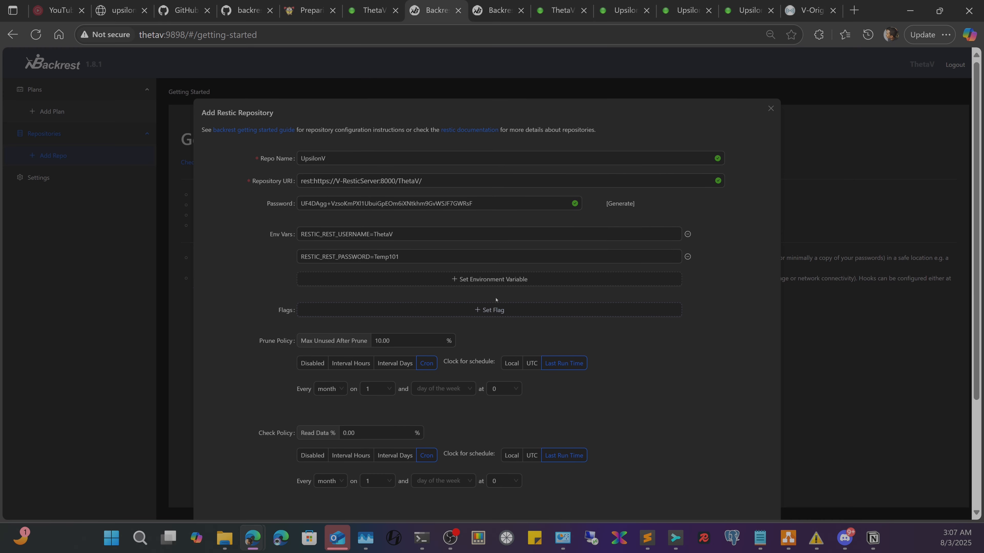
pyautogui.scroll(-4, 513, 278)
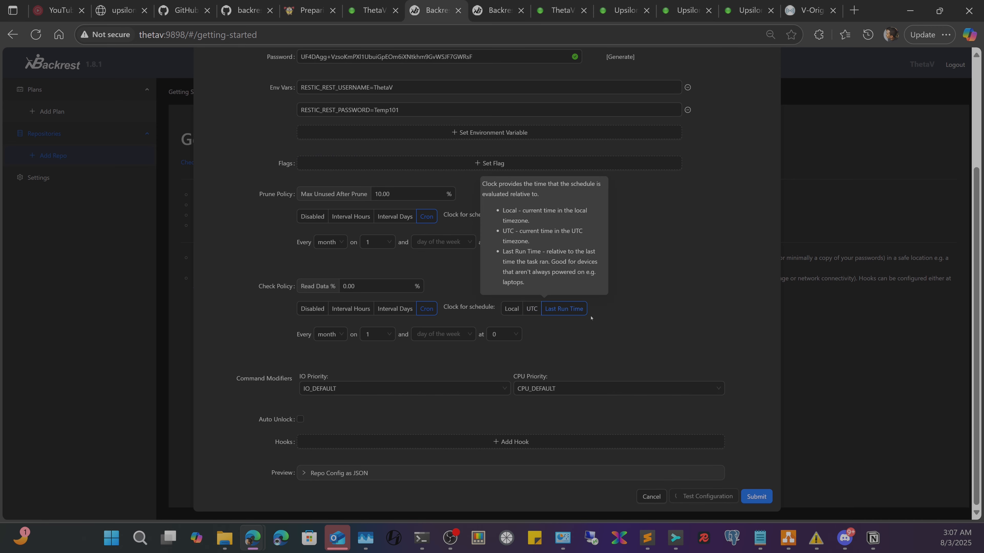
pyautogui.scroll(4, 622, 361)
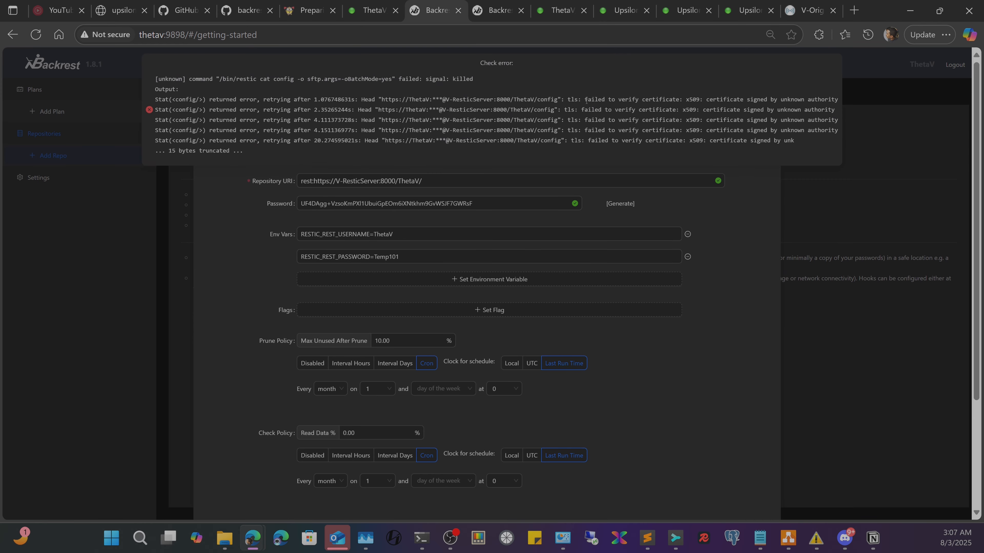
pyautogui.moveTo(586, 101); pyautogui.dragTo(838, 100)
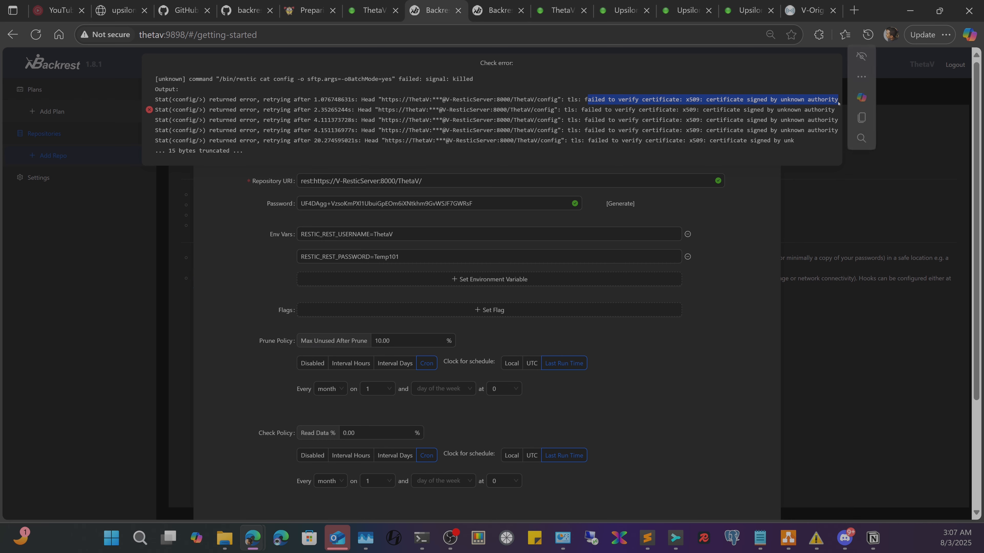
pyautogui.click(377, 7)
# - Open the Backrest container's edit settings in Unraid
pyautogui.click(547, 434)
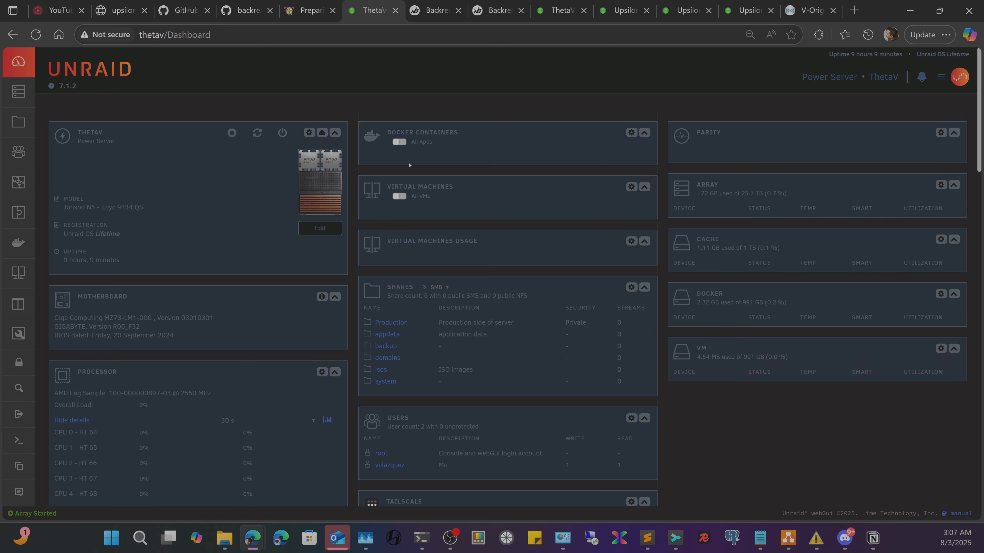
pyautogui.click(371, 166)
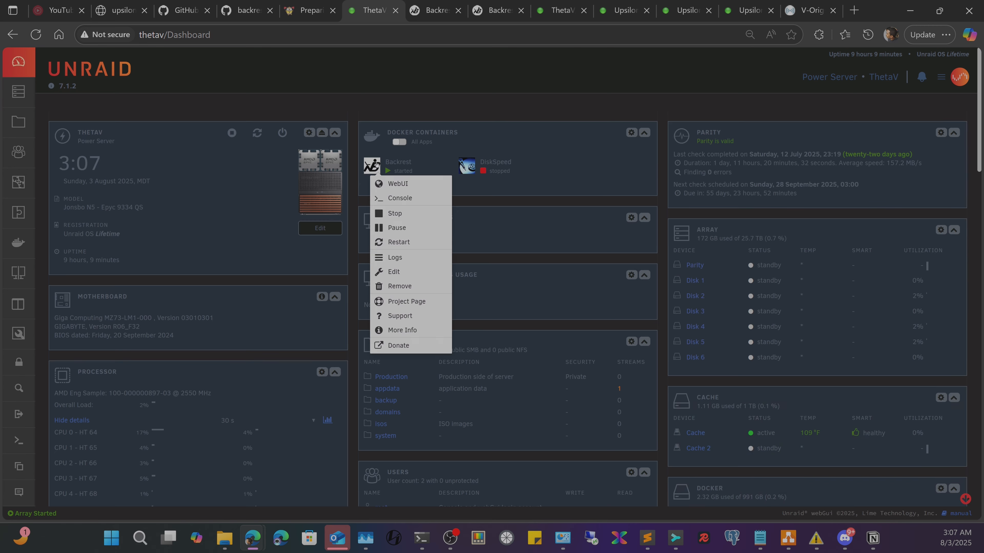
pyautogui.click(401, 271)
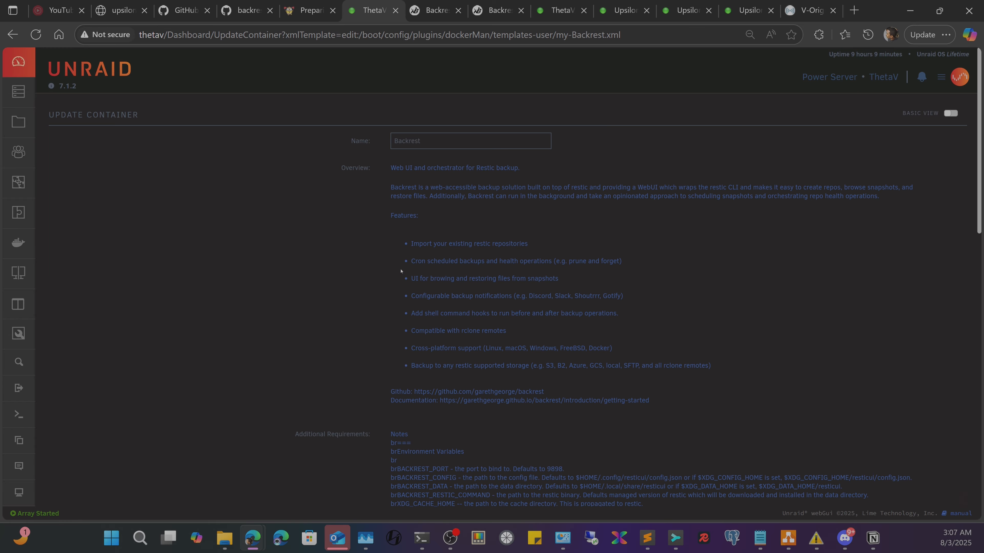
pyautogui.scroll(-15, 401, 271)
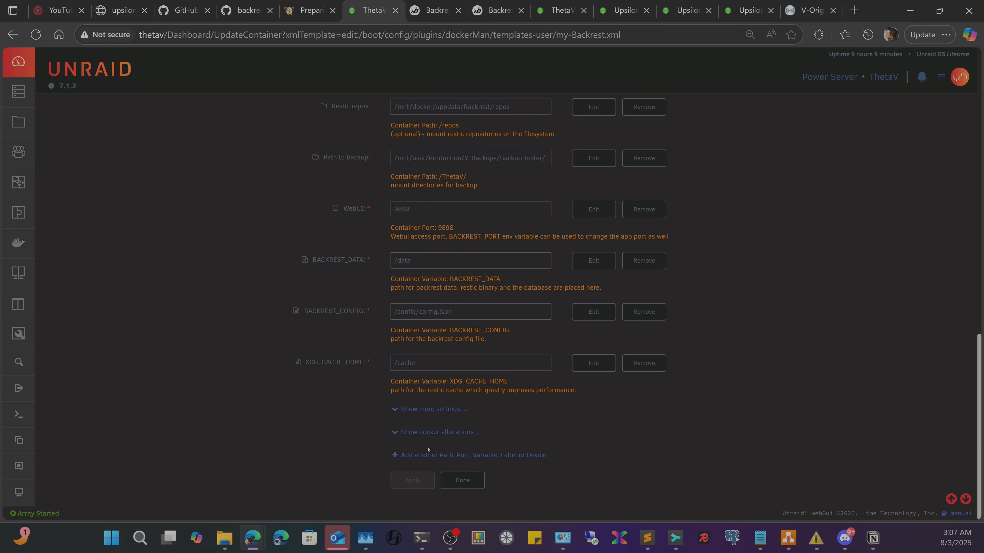
# - Add variable RESTIC_CACERT set to /data/ca.crt and apply to recreate the container
pyautogui.click(426, 456)
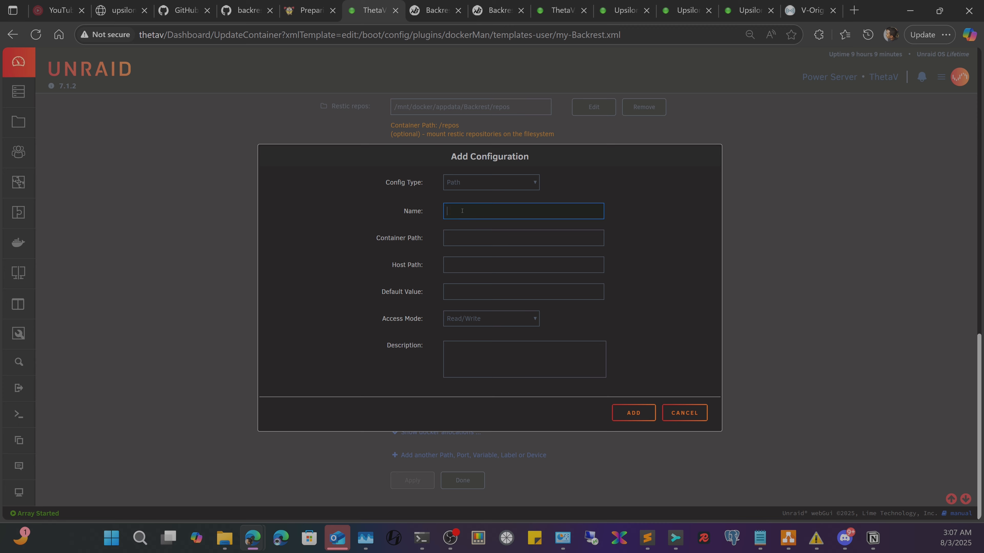
pyautogui.click(485, 239)
pyautogui.hotkey('ctrl', 'v')
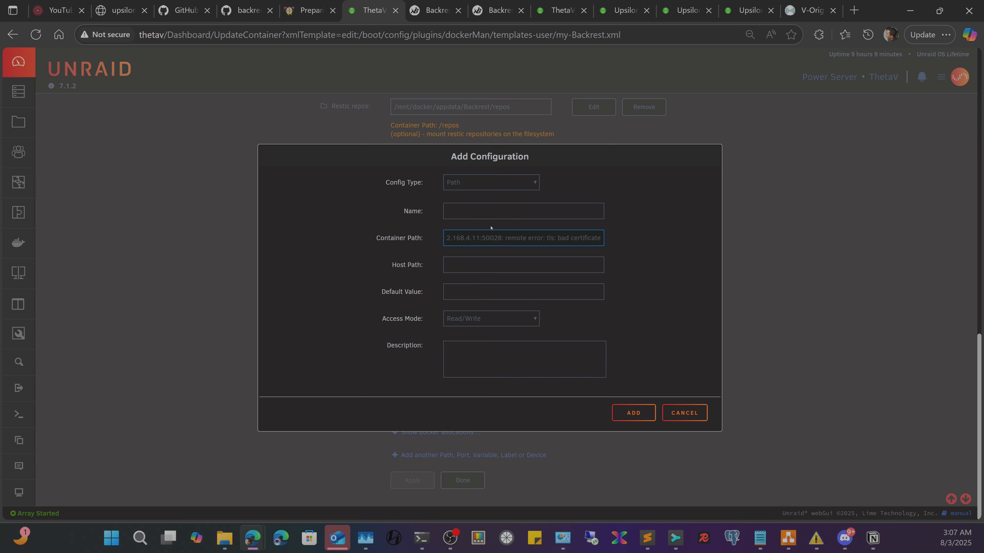
pyautogui.hotkey('ctrl', 'z')
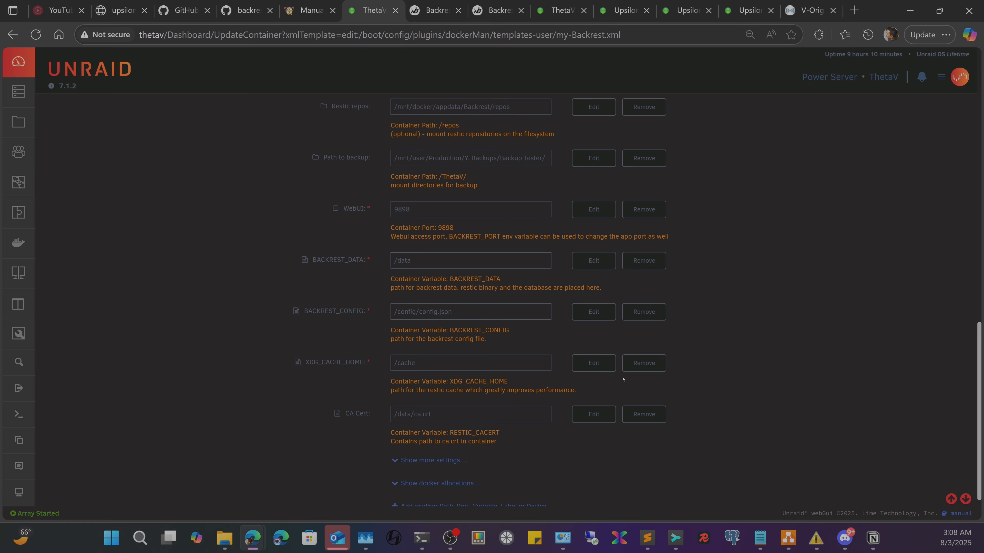
pyautogui.scroll(-2, 646, 368)
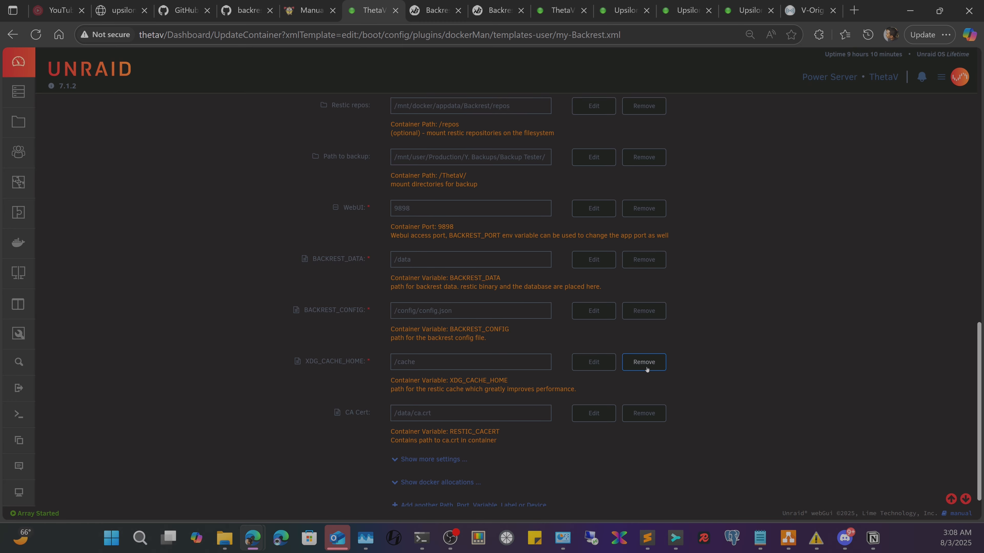
pyautogui.click(413, 480)
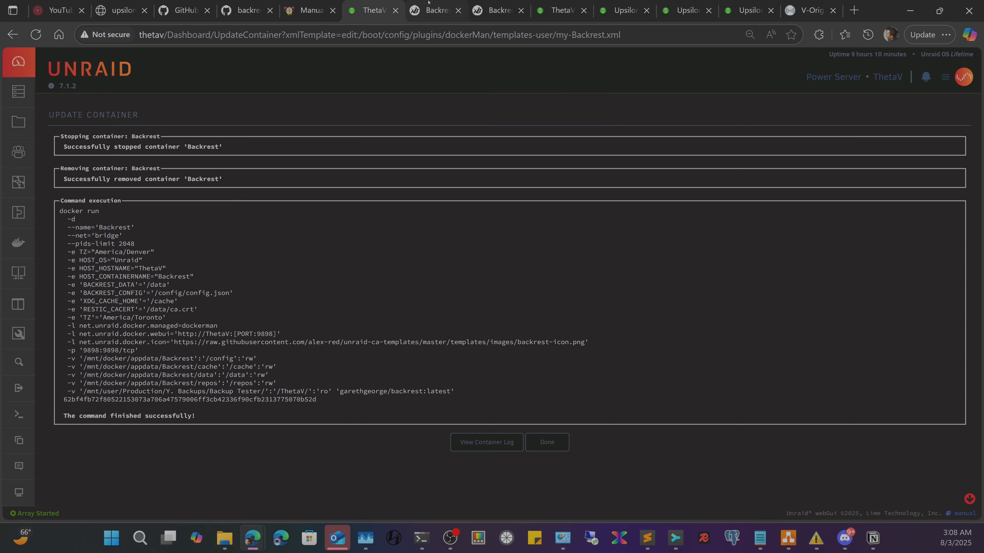
pyautogui.click(488, 2)
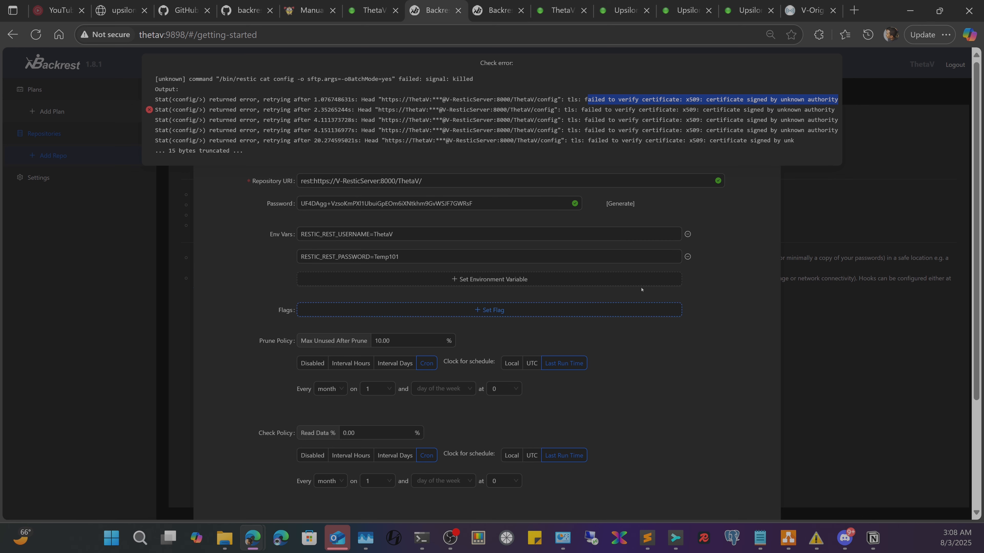
# - Re-test the repository connection and confirm it succeeds
pyautogui.click(499, 235)
pyautogui.scroll(-4, 648, 405)
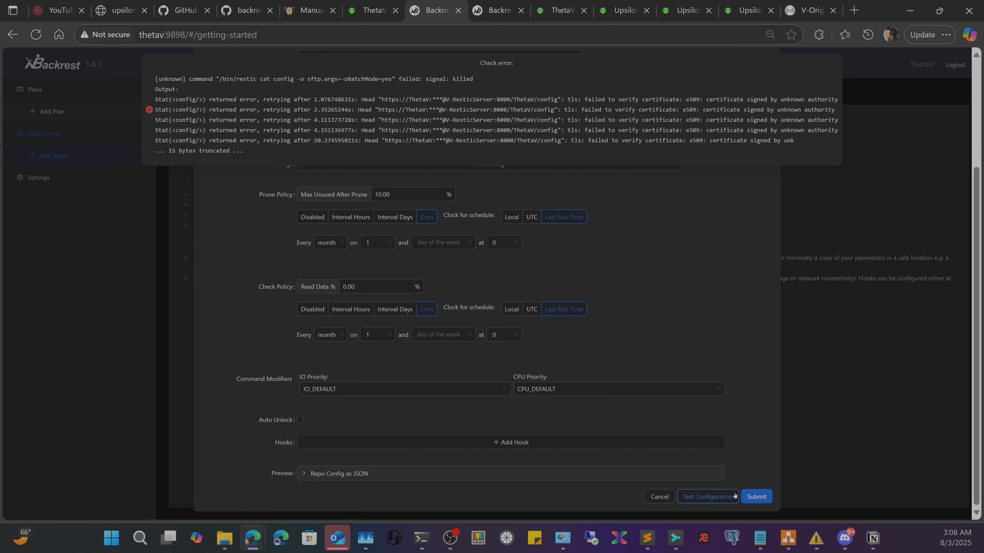
pyautogui.click(708, 498)
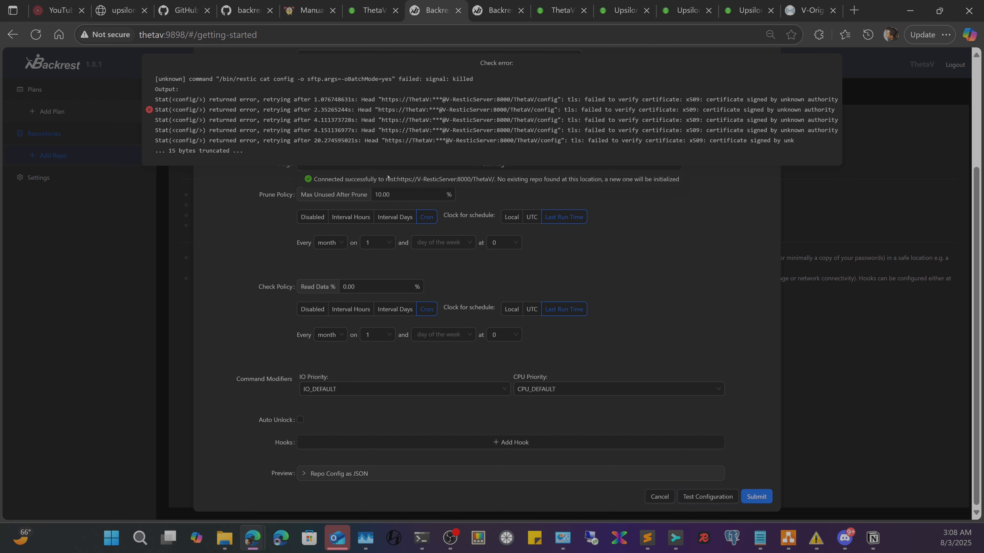
pyautogui.moveTo(336, 179); pyautogui.dragTo(690, 179)
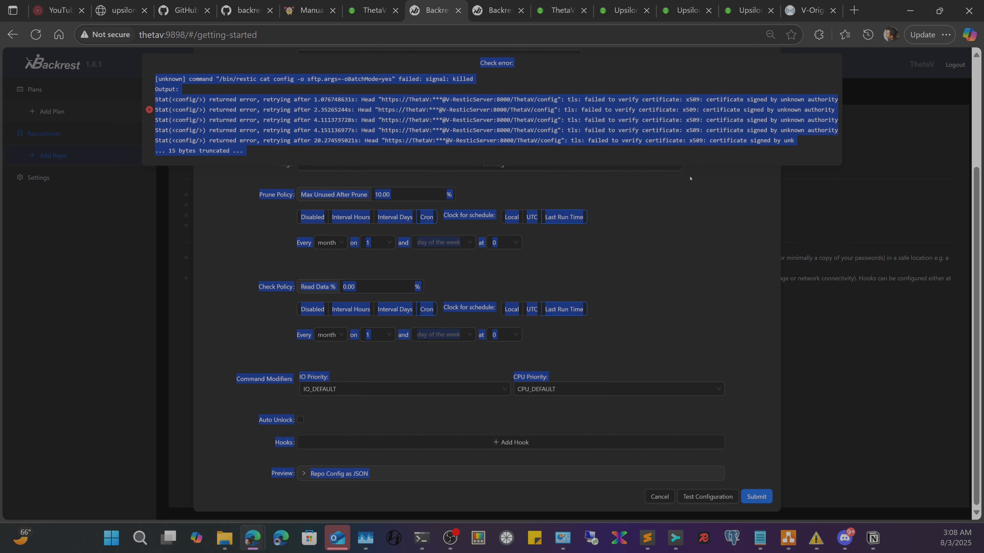
pyautogui.click(577, 88)
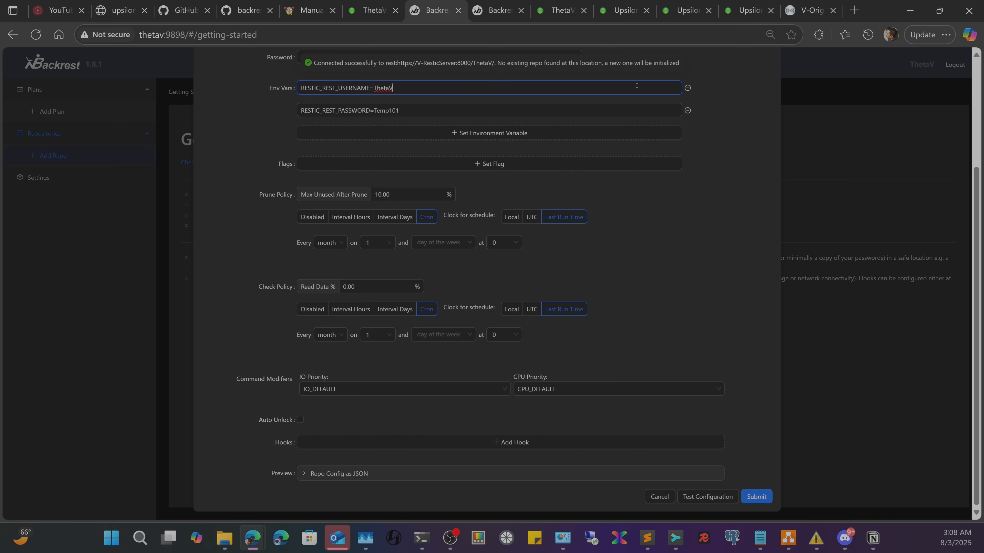
# - Set Prune Policy and Check Policy to Disabled and submit the UpsilonV repository
pyautogui.moveTo(521, 398)
pyautogui.scroll(4, 683, 387)
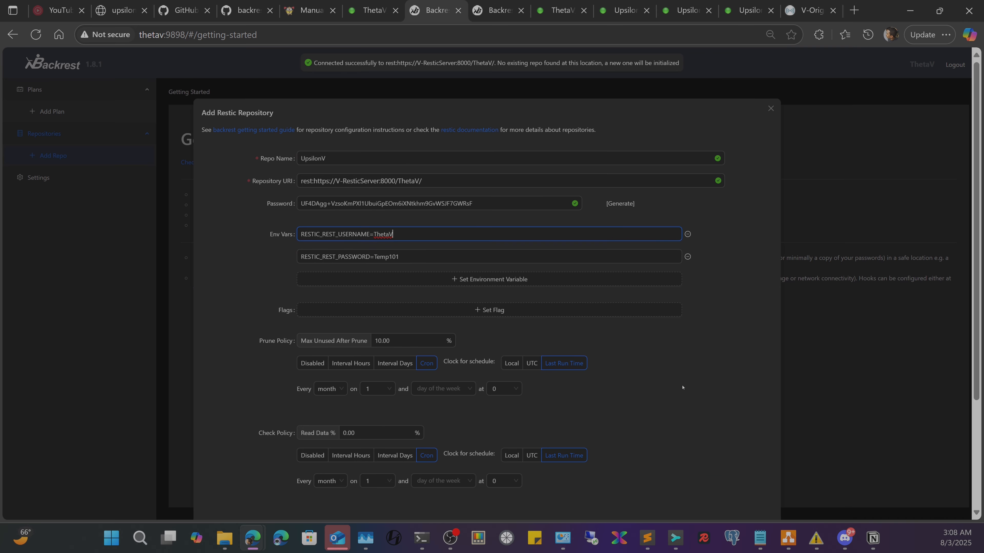
pyautogui.scroll(-4, 672, 391)
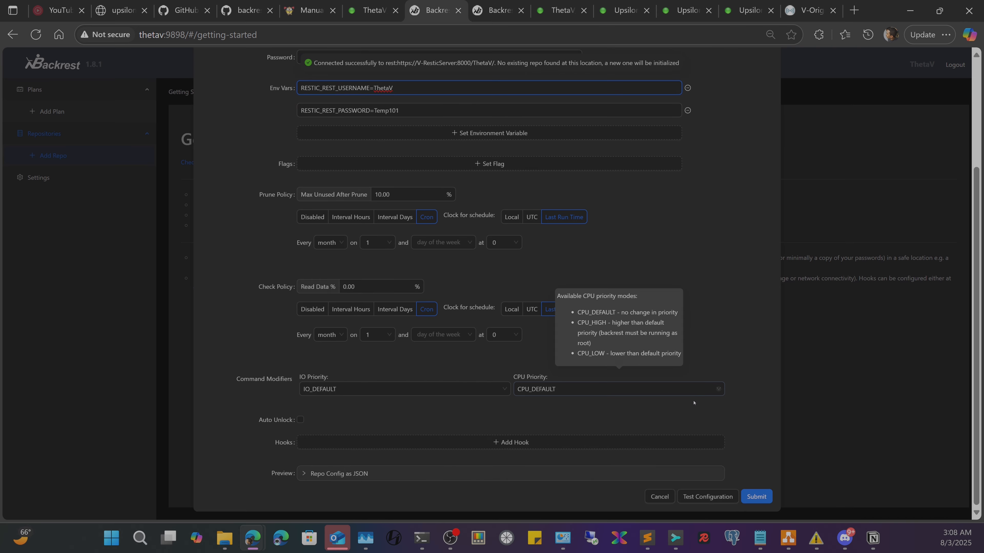
pyautogui.click(312, 217)
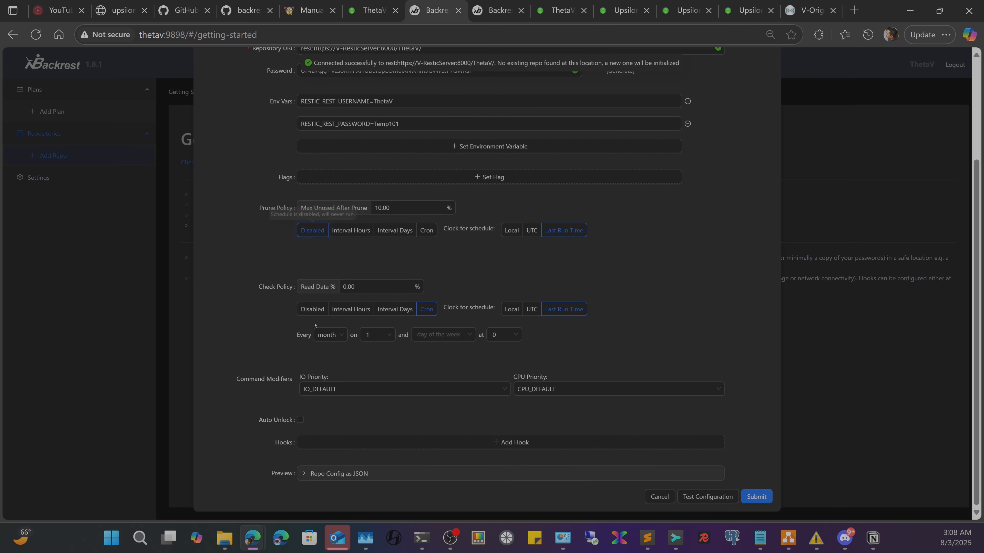
pyautogui.click(313, 312)
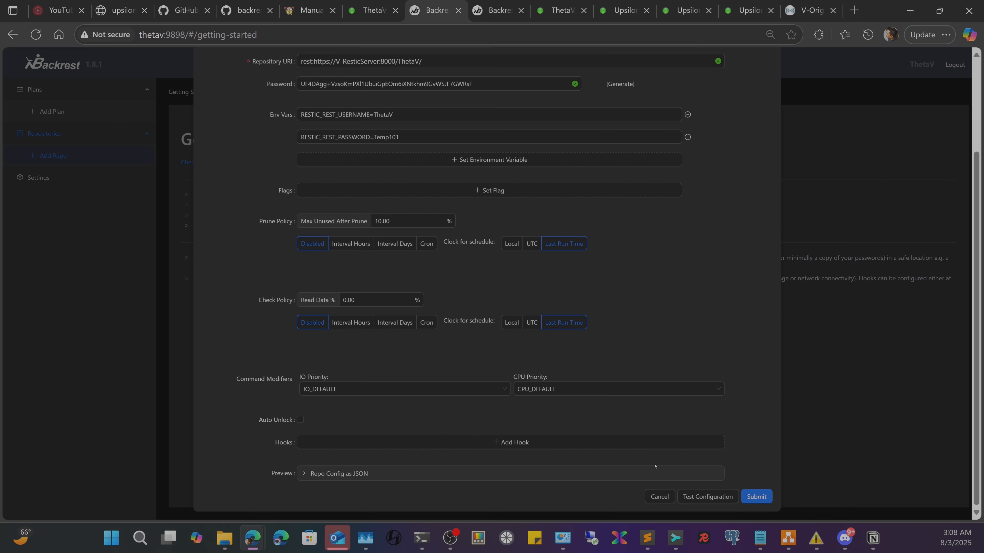
pyautogui.click(761, 496)
pyautogui.click(766, 497)
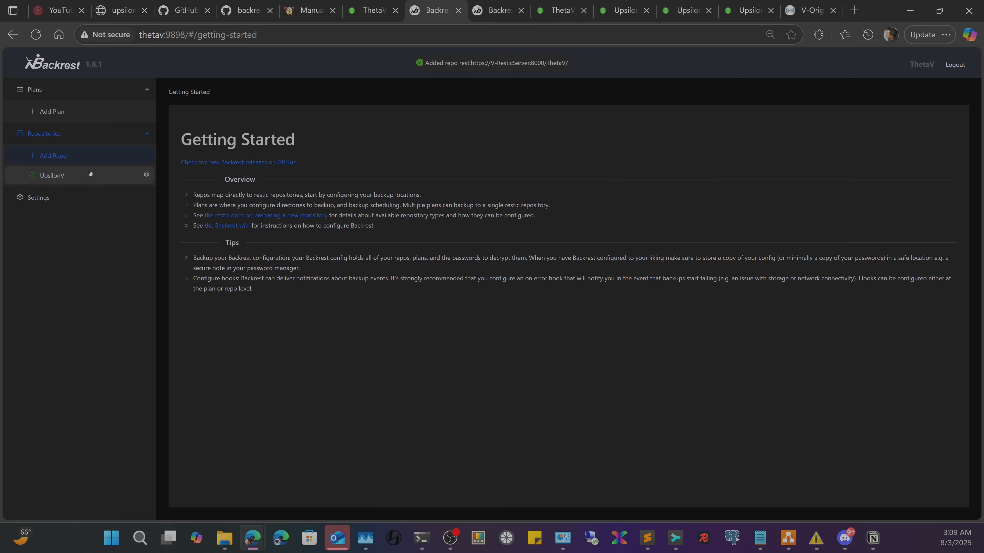
# - Create a backup plan named demo on the UpsilonV repository
pyautogui.click(58, 111)
pyautogui.click(471, 159)
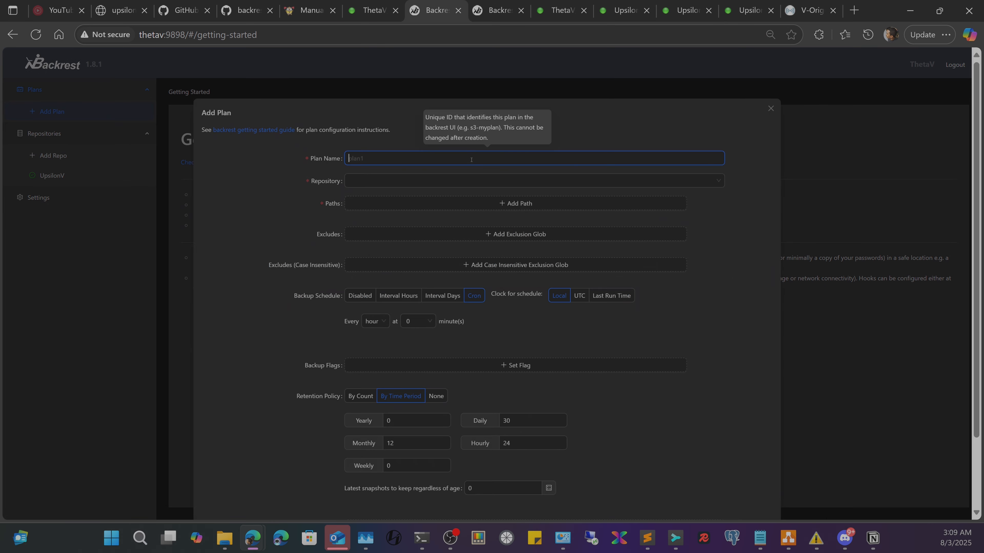
pyautogui.write('demo')
pyautogui.click(470, 181)
pyautogui.click(387, 201)
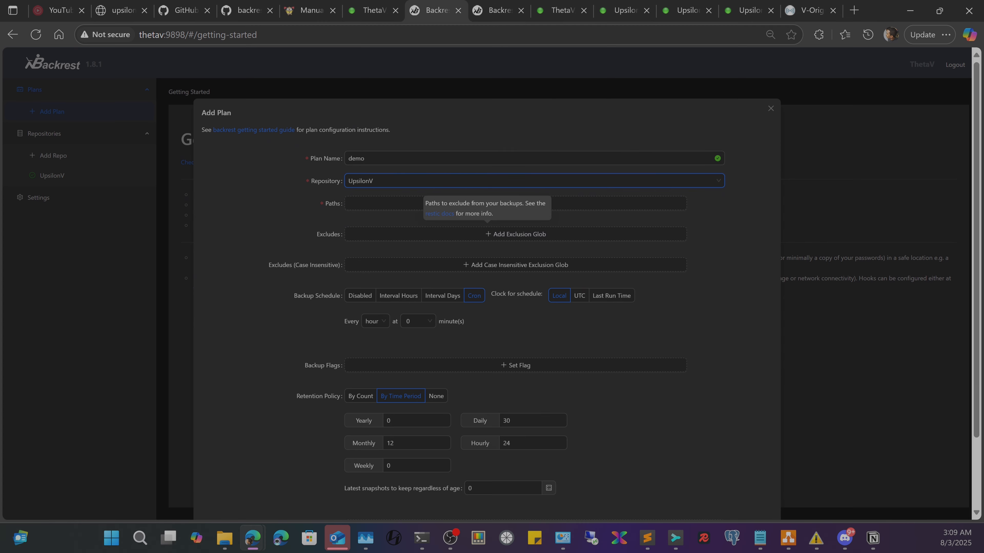
# - Add /ThetaV/ as the plan's backup path and an empty exclusion entry
pyautogui.click(388, 209)
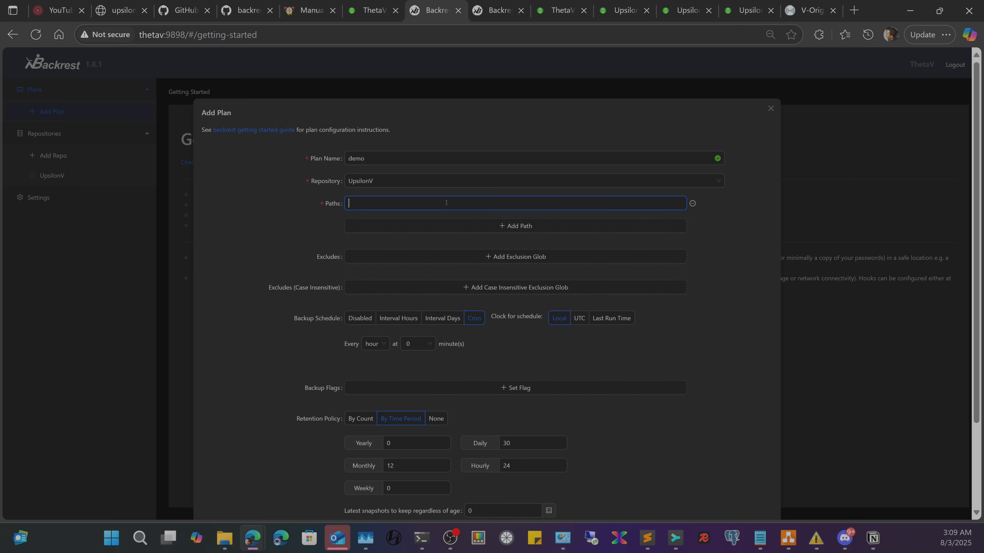
pyautogui.write('/')
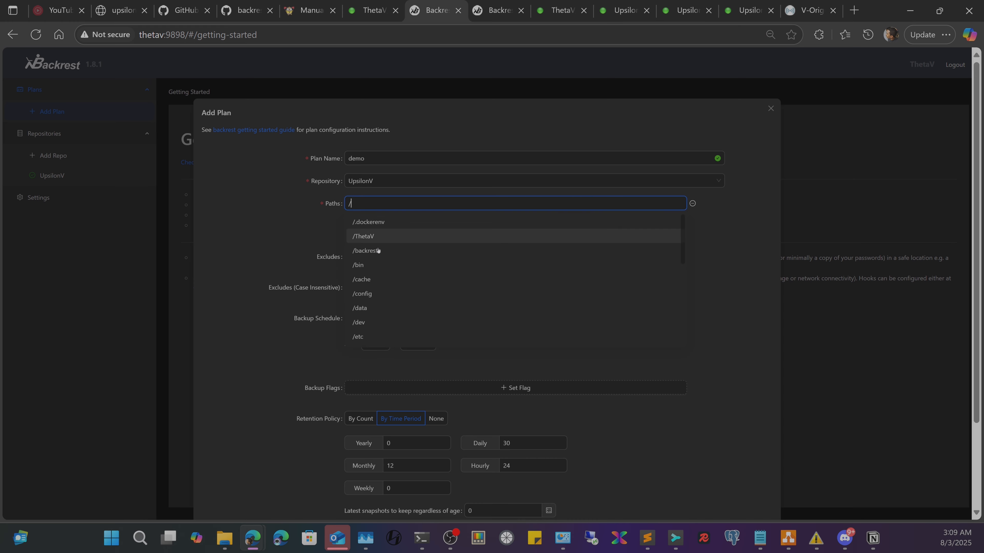
pyautogui.click(373, 237)
pyautogui.click(408, 205)
pyautogui.write('/')
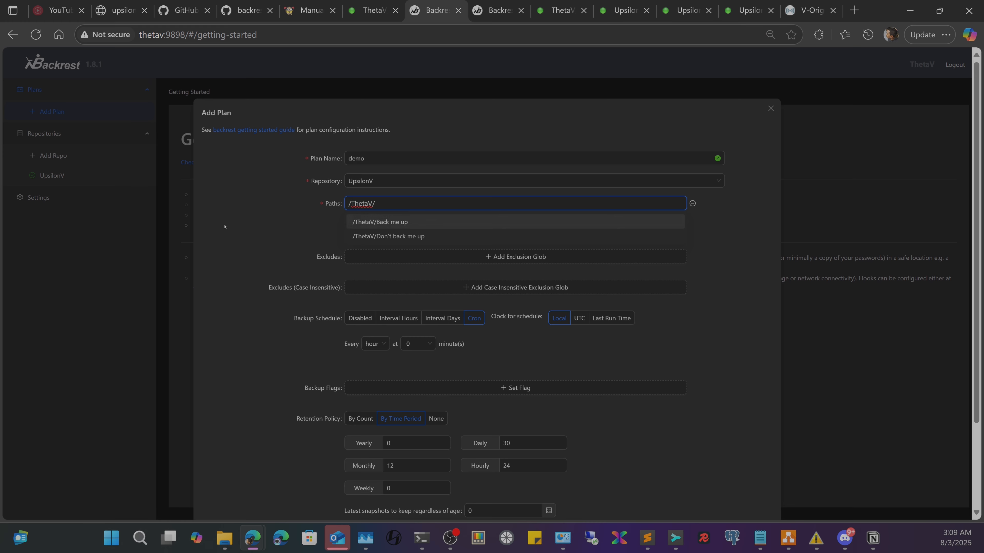
pyautogui.click(288, 206)
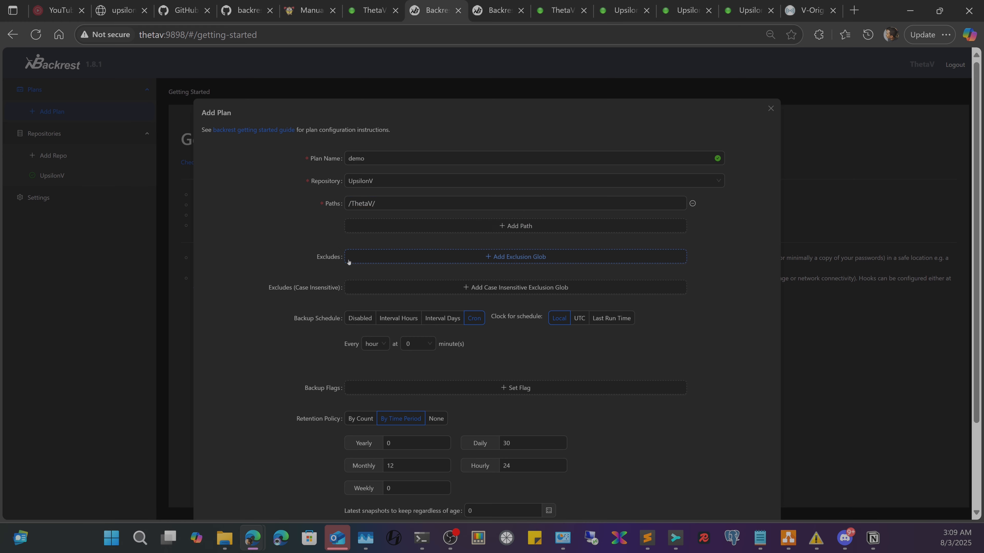
pyautogui.click(435, 256)
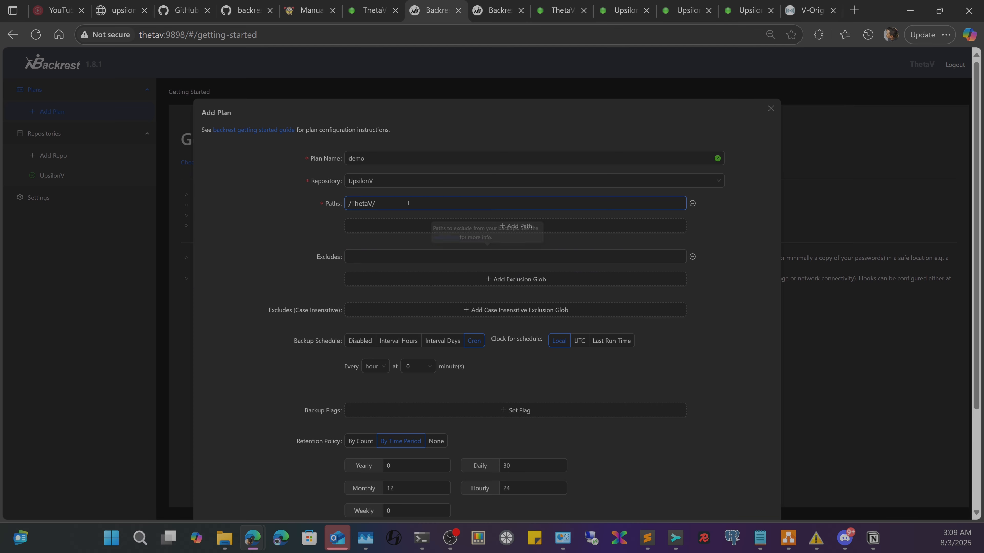
# - Open Y. Backups > Backup Tester > Back me up in File Explorer
pyautogui.click(224, 538)
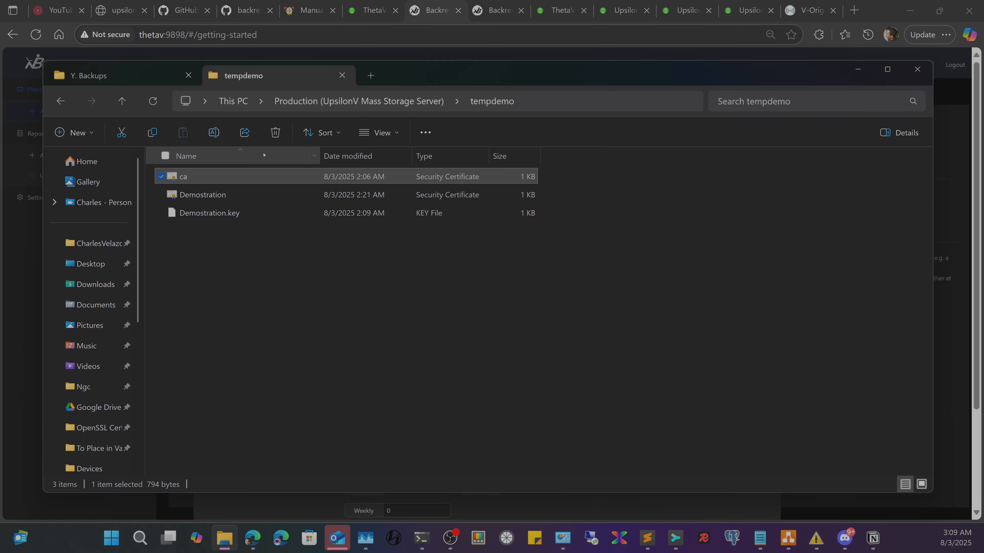
pyautogui.click(123, 74)
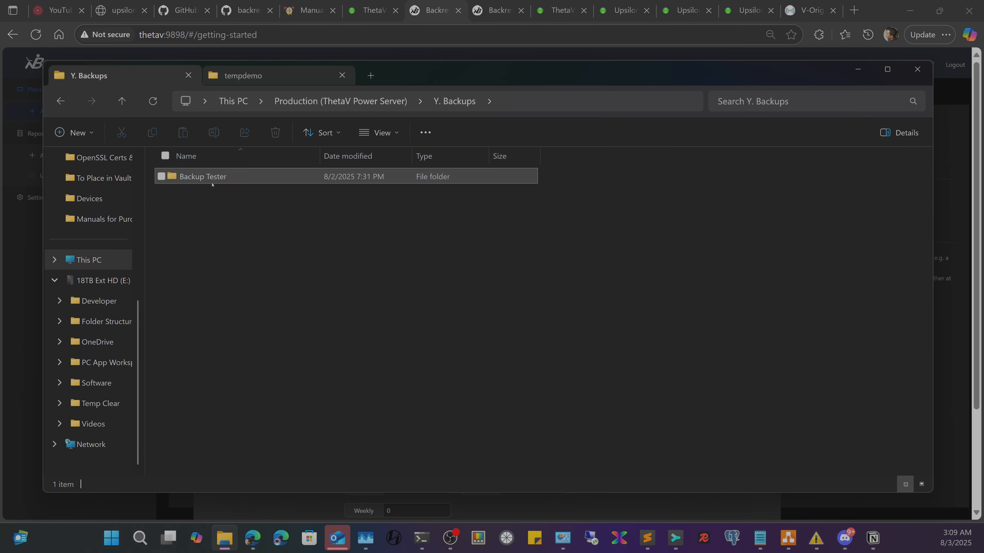
pyautogui.doubleClick(201, 177)
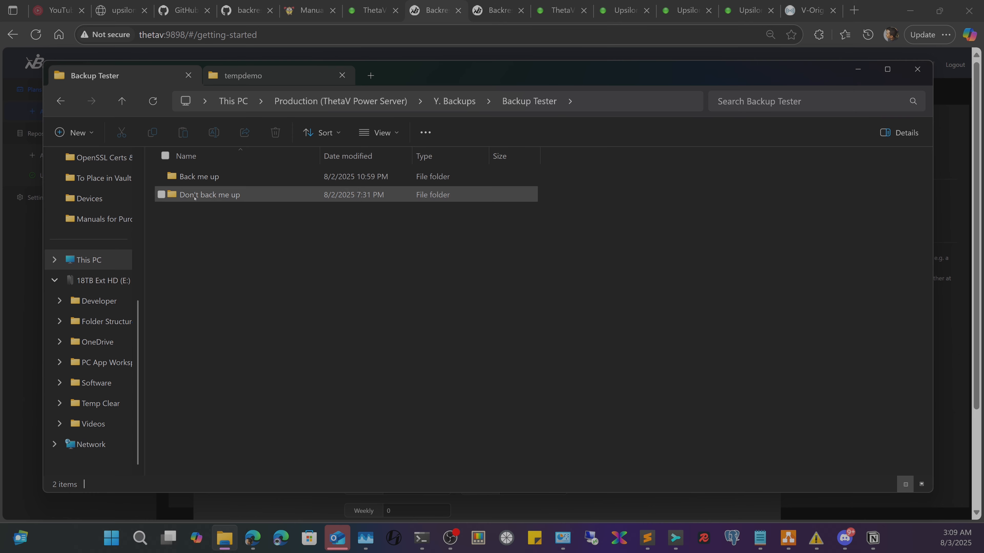
pyautogui.click(207, 177)
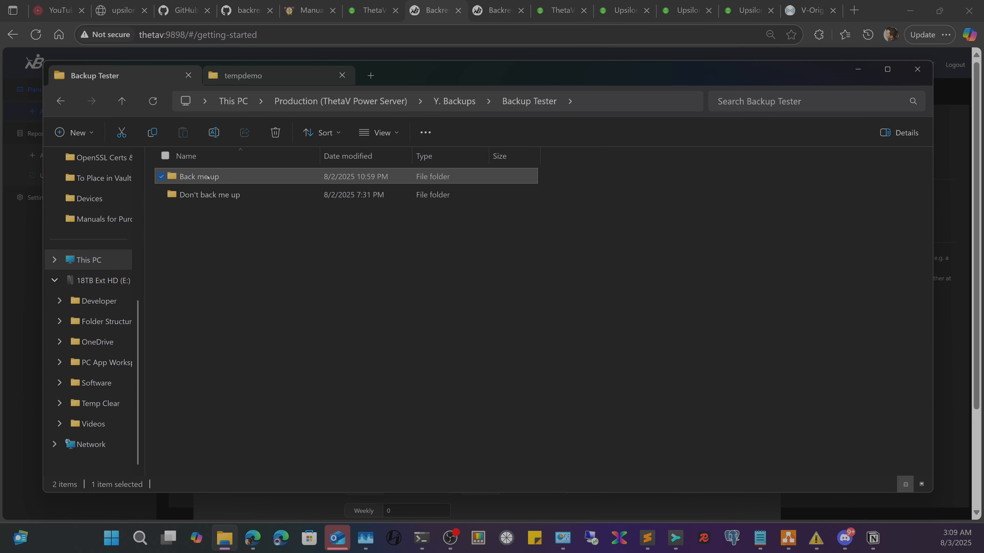
pyautogui.doubleClick(207, 177)
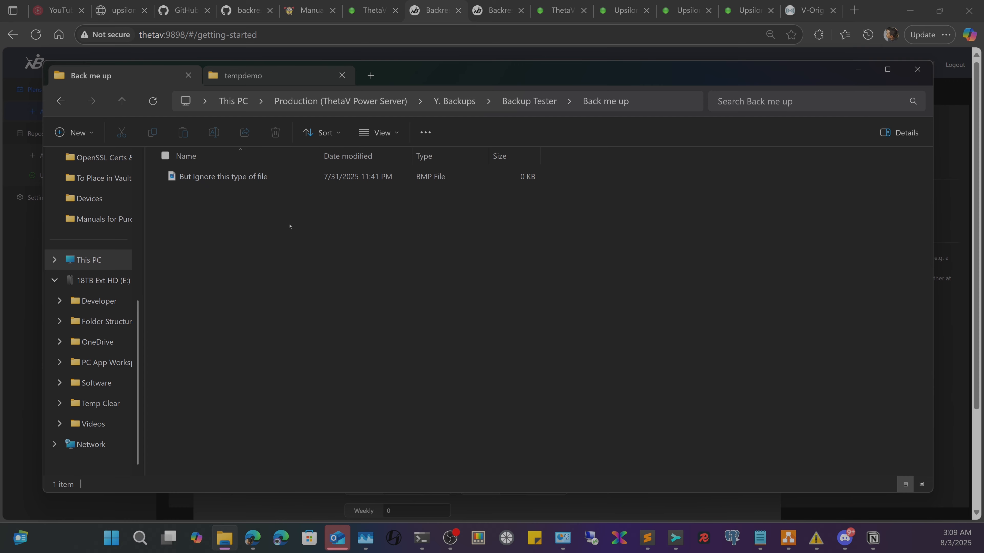
# - Create an empty text document named file0 in that folder
pyautogui.rightClick(276, 242)
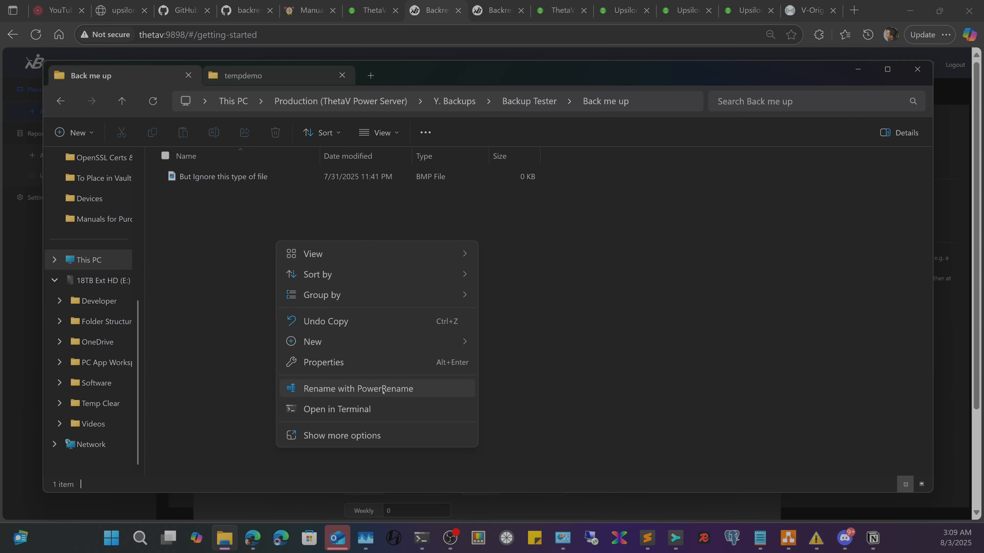
pyautogui.moveTo(461, 341)
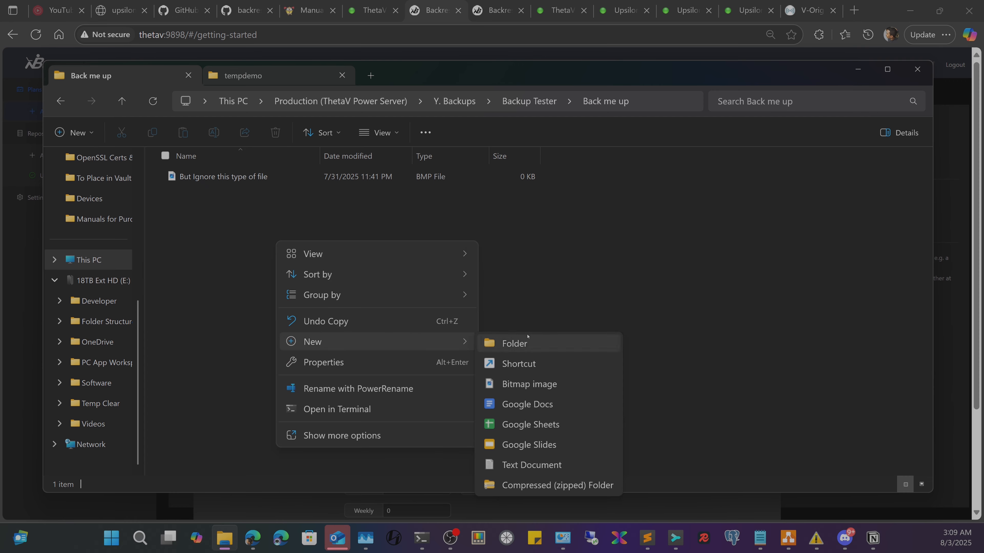
pyautogui.click(519, 465)
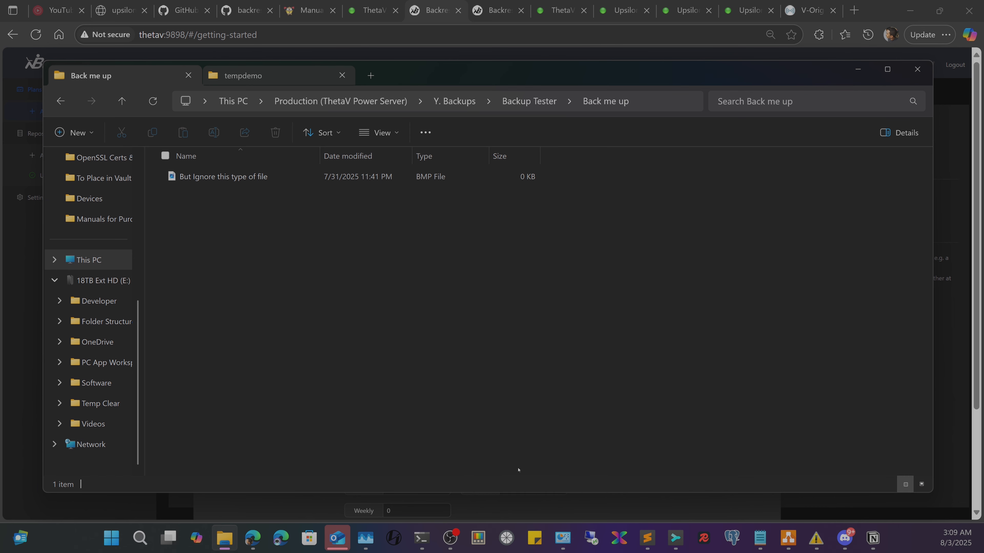
pyautogui.write('file')
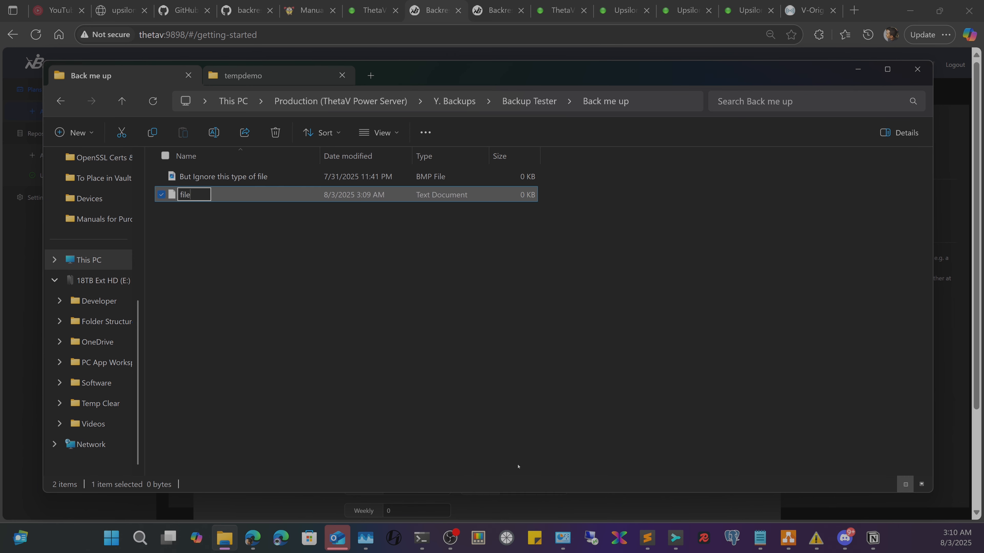
pyautogui.write('0')
pyautogui.press('Return')
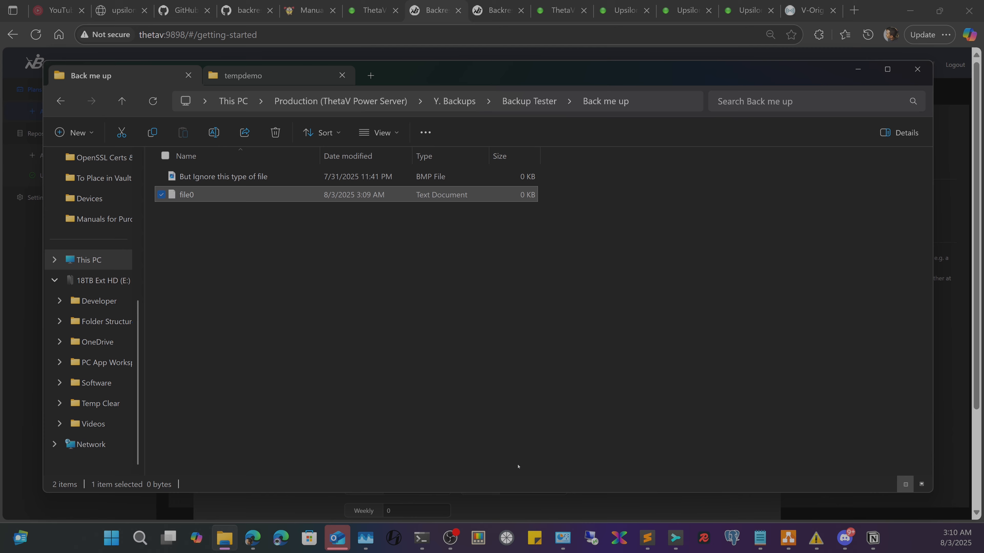
pyautogui.click(262, 510)
# - Add the /ThetaV/Don't back me up folder as an excluded path in the demo plan
pyautogui.click(485, 258)
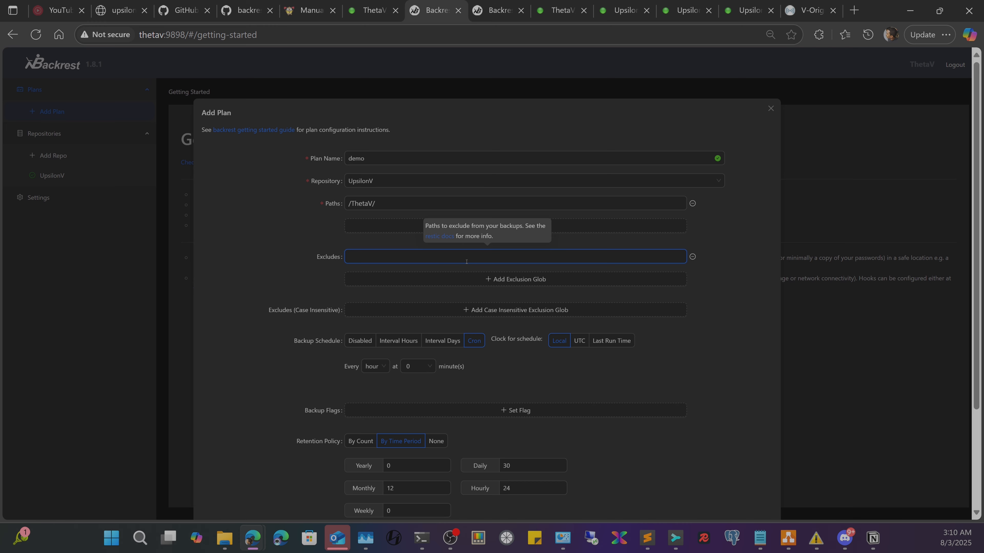
pyautogui.write('/')
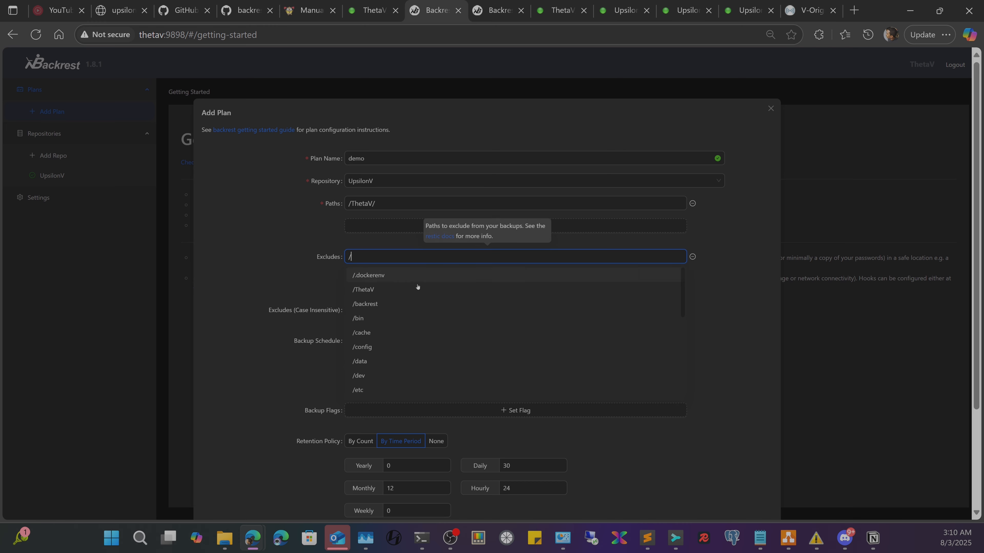
pyautogui.click(417, 289)
pyautogui.click(419, 254)
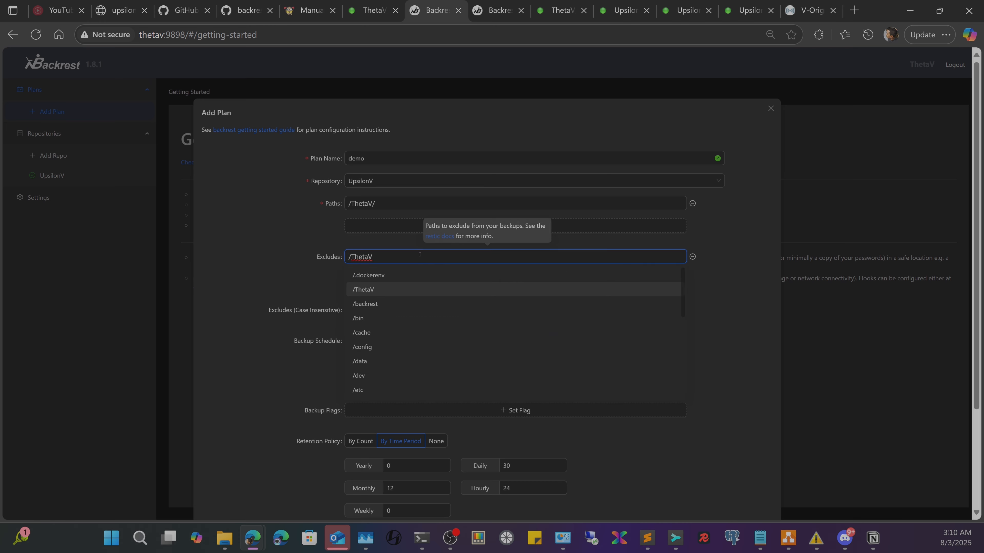
pyautogui.write('/')
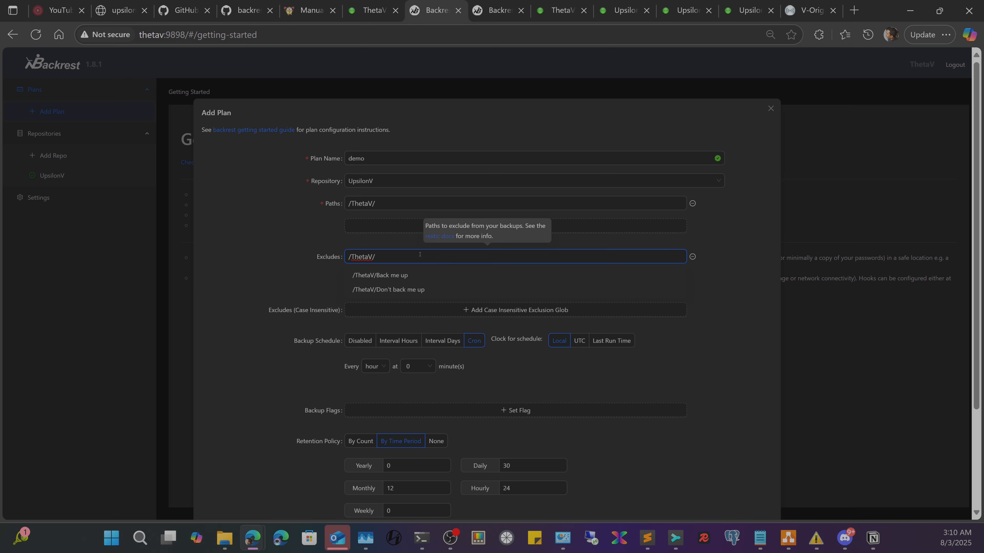
pyautogui.click(425, 290)
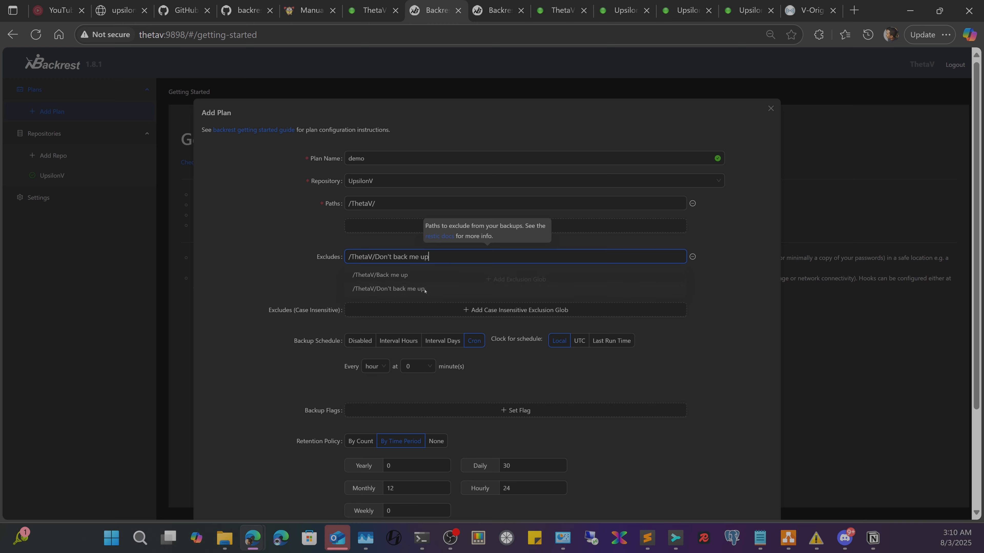
# - Add a *.bmp exclusion glob and set the backup schedule to Disabled
pyautogui.click(532, 280)
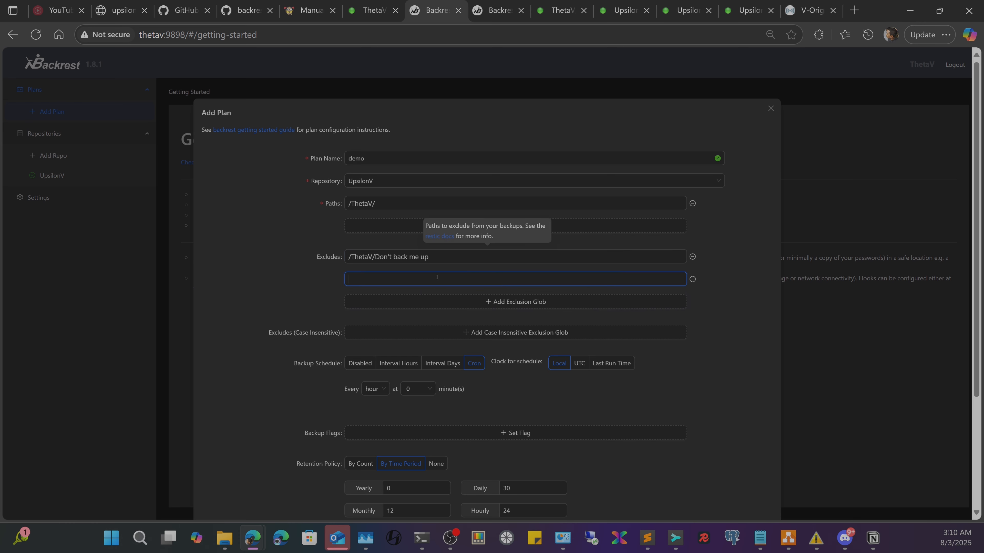
pyautogui.write('*.bmp')
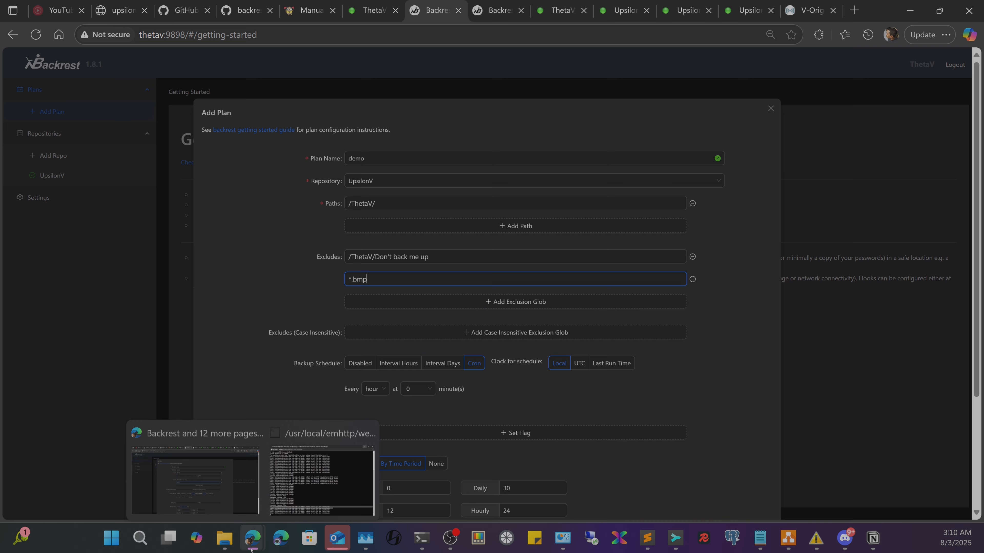
pyautogui.click(224, 539)
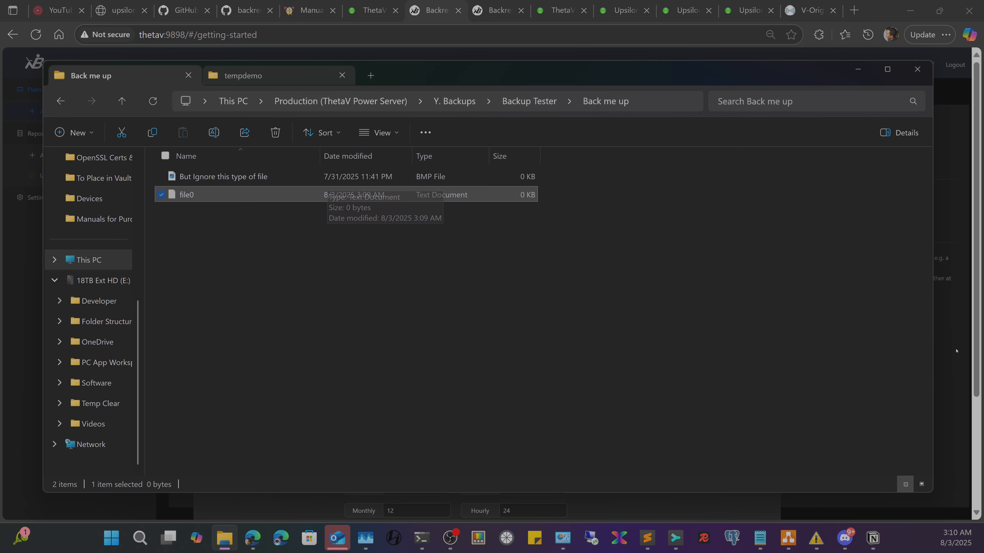
pyautogui.click(858, 69)
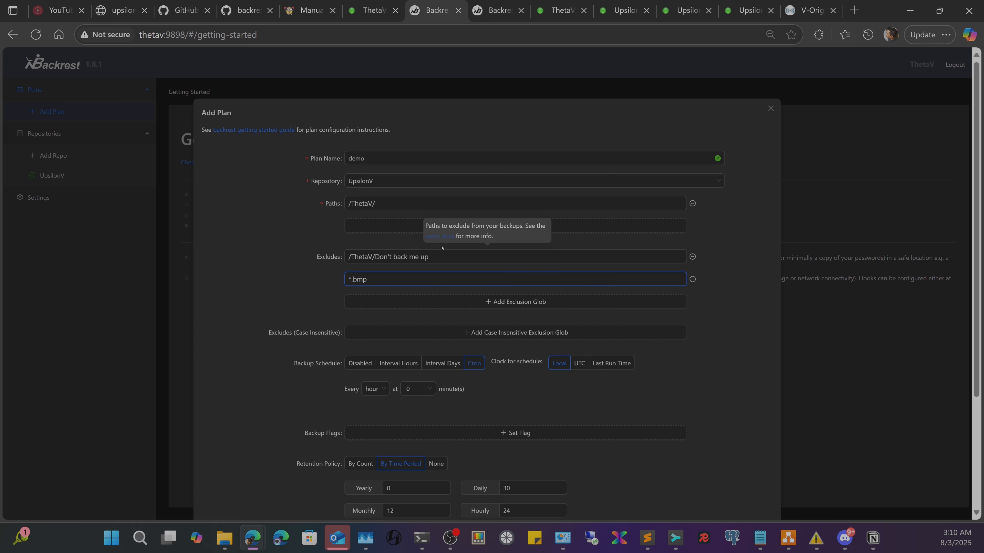
pyautogui.tripleClick(361, 278)
pyautogui.click(420, 279)
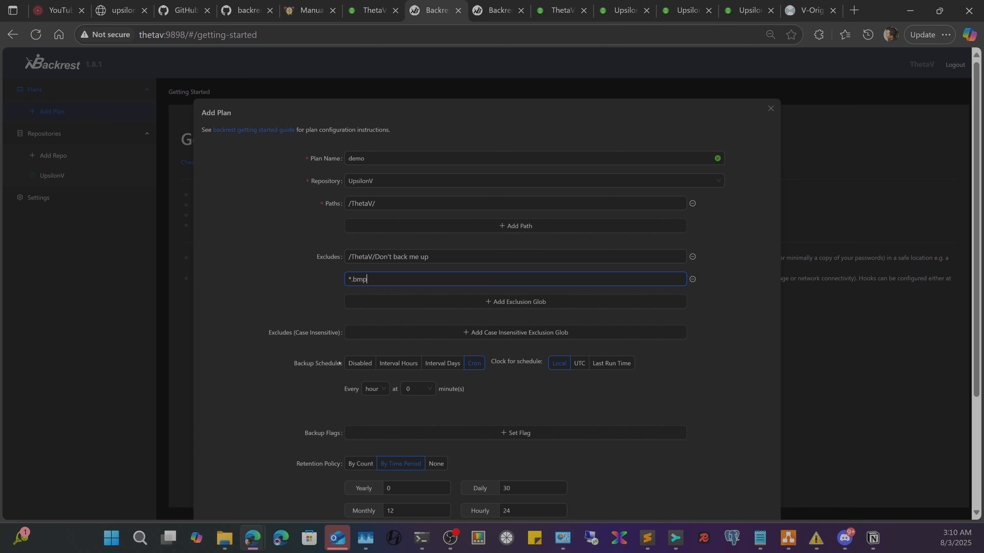
pyautogui.click(360, 363)
# - Switch the backup schedule to Cron with Every set to month, then show the day-of-month choices
pyautogui.scroll(-3, 340, 251)
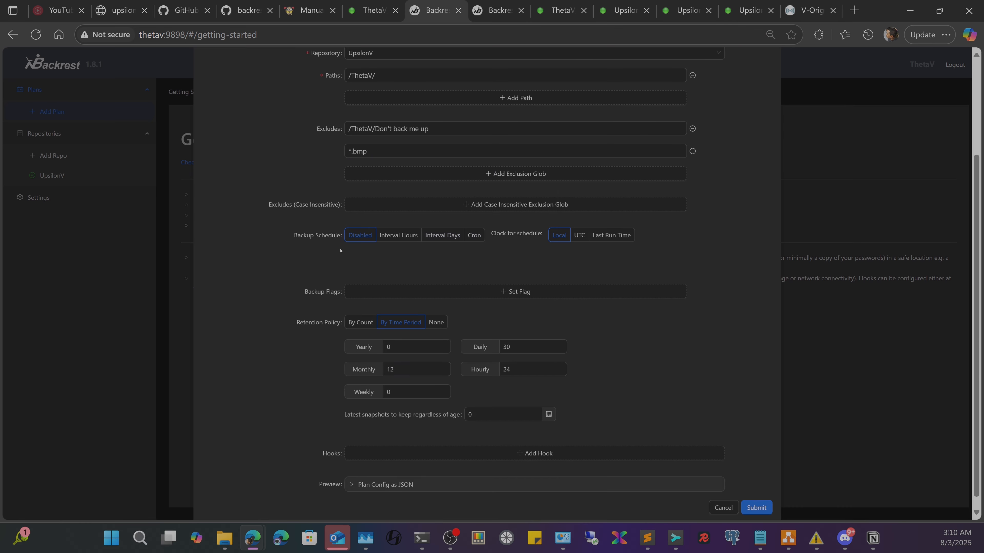
pyautogui.click(473, 238)
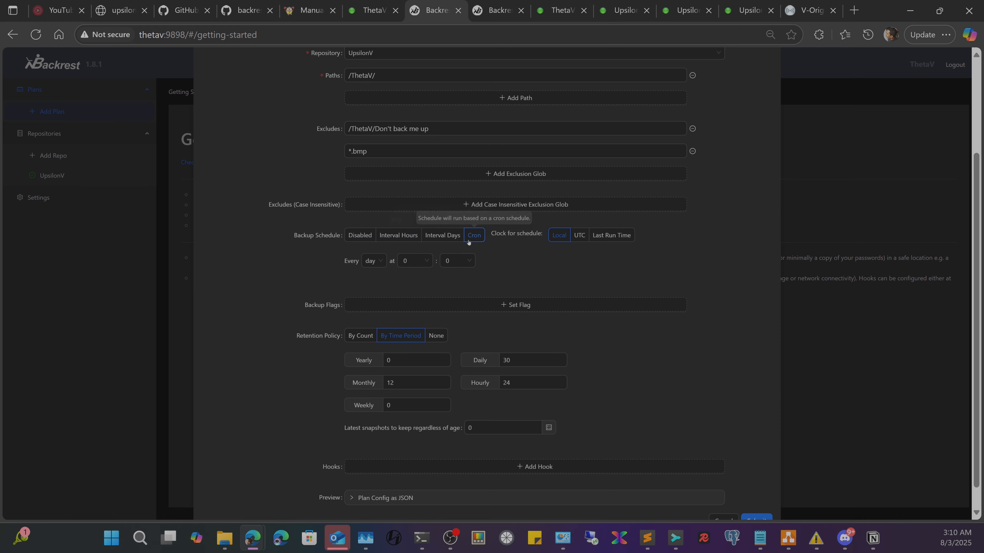
pyautogui.click(377, 261)
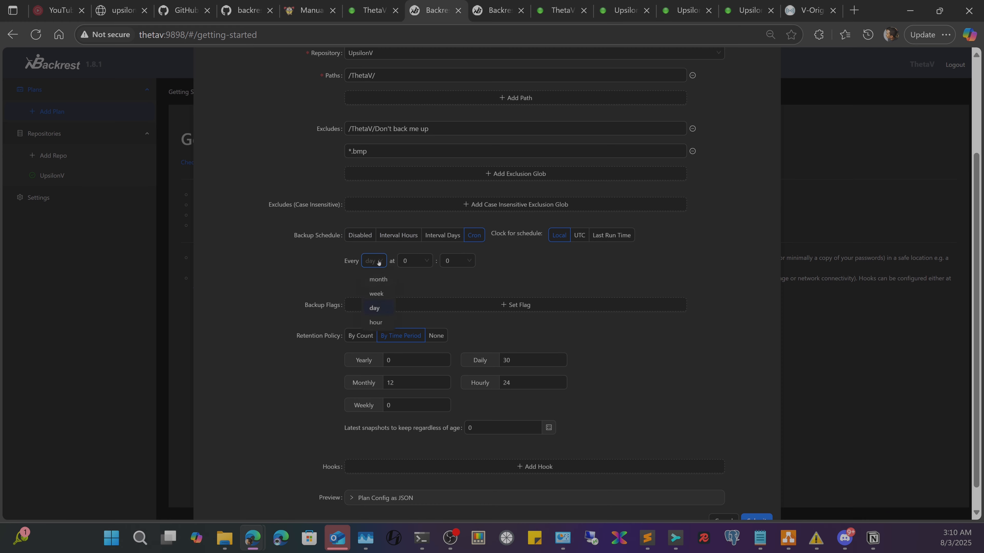
pyautogui.click(383, 279)
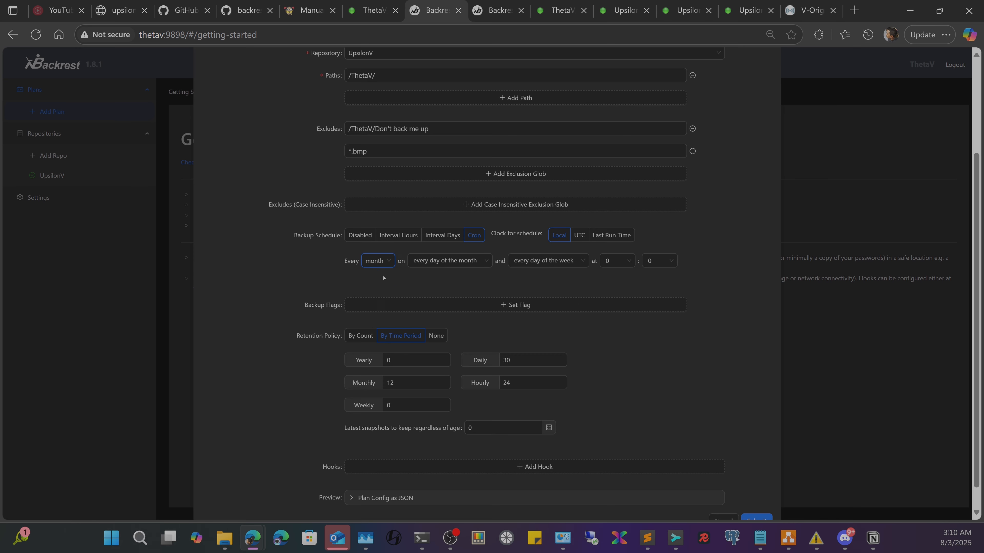
pyautogui.click(476, 260)
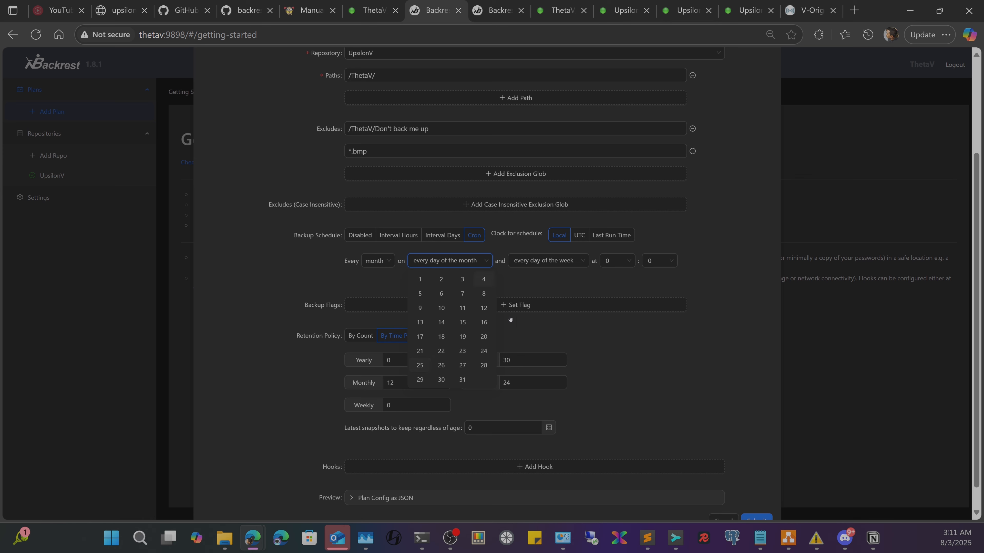
# - Pick the 4th and 22nd as the cron schedule's days of month
pyautogui.click(473, 279)
pyautogui.click(374, 284)
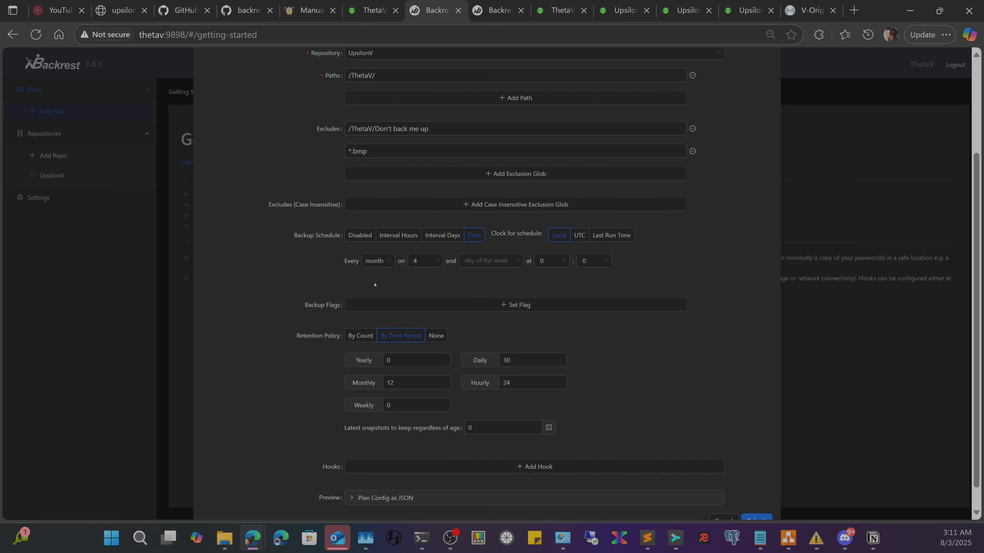
pyautogui.click(479, 259)
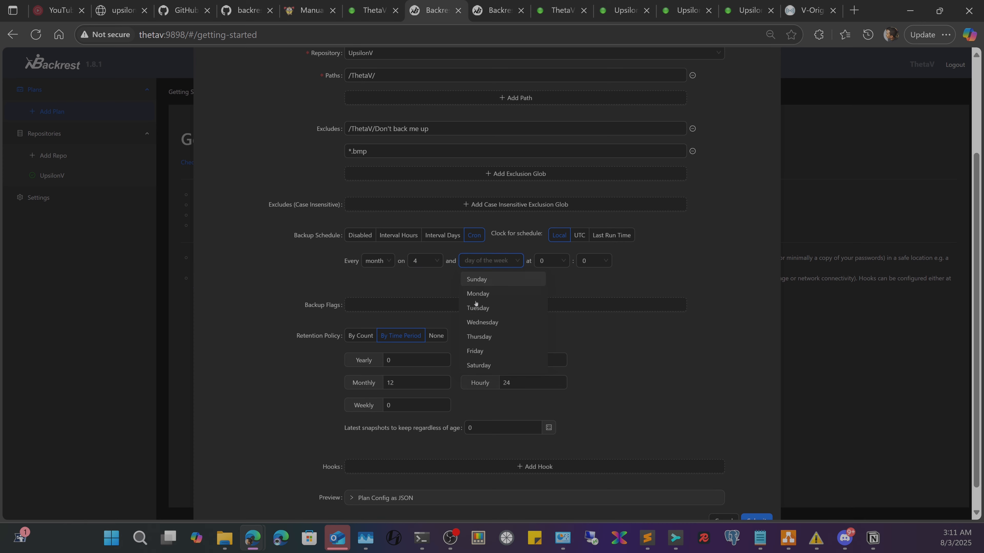
pyautogui.click(448, 275)
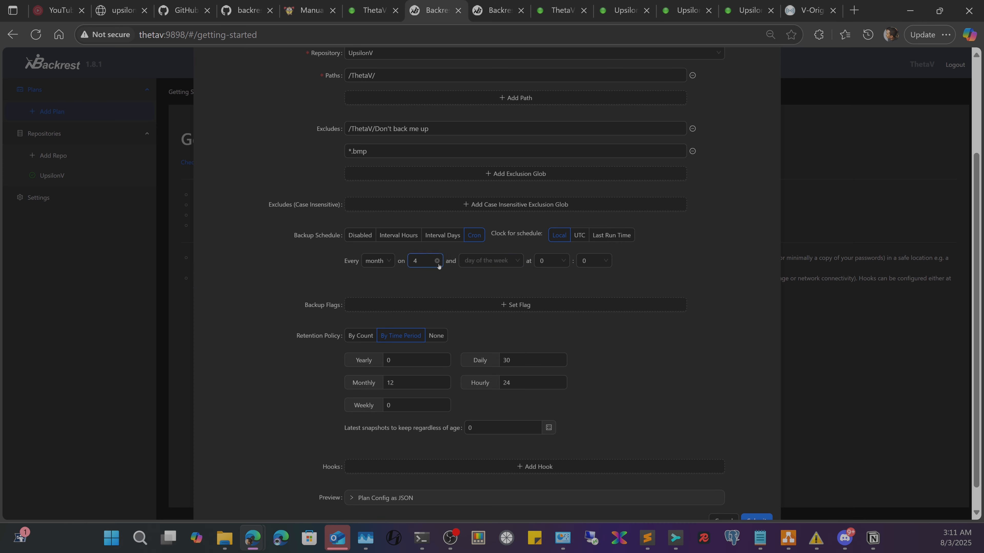
pyautogui.click(424, 262)
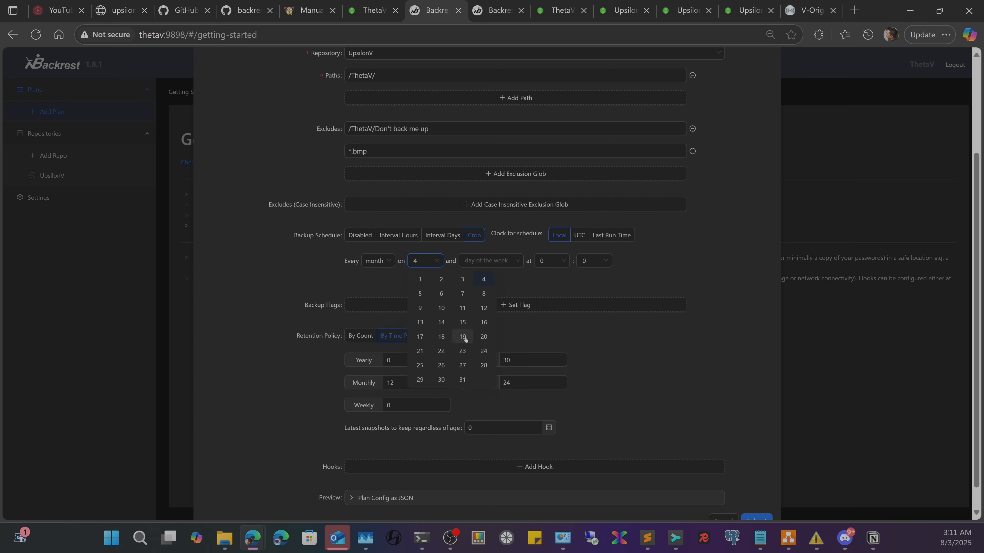
pyautogui.click(445, 351)
# - Try Sunday as the weekday, clear the chosen days, and set the schedule to Disabled
pyautogui.click(498, 259)
pyautogui.click(425, 257)
pyautogui.click(500, 261)
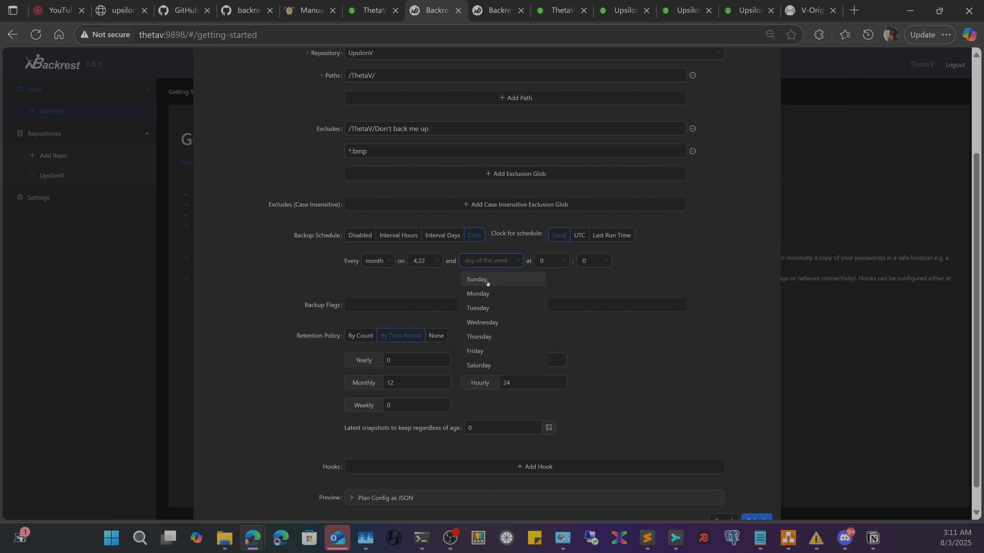
pyautogui.click(477, 279)
pyautogui.click(506, 269)
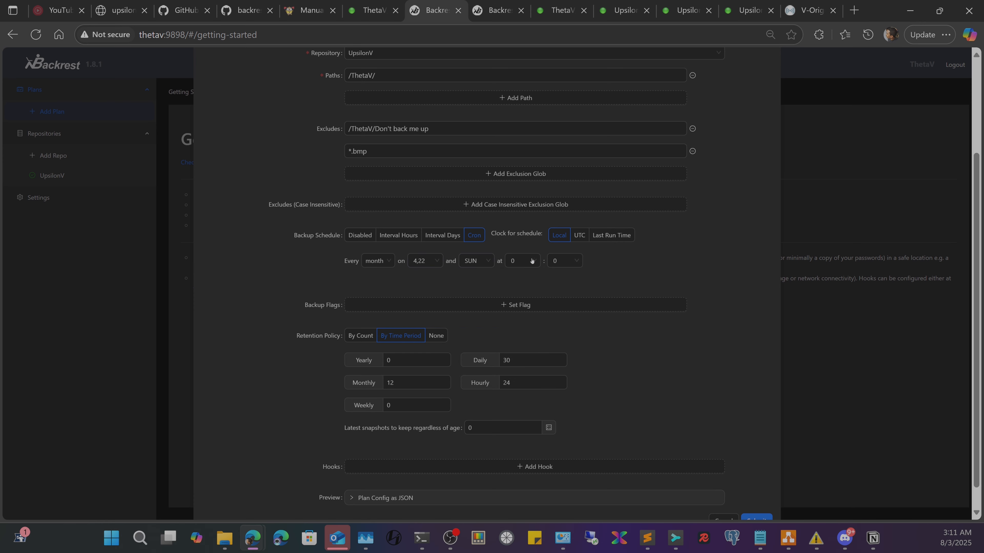
pyautogui.click(427, 261)
pyautogui.click(436, 261)
pyautogui.click(360, 235)
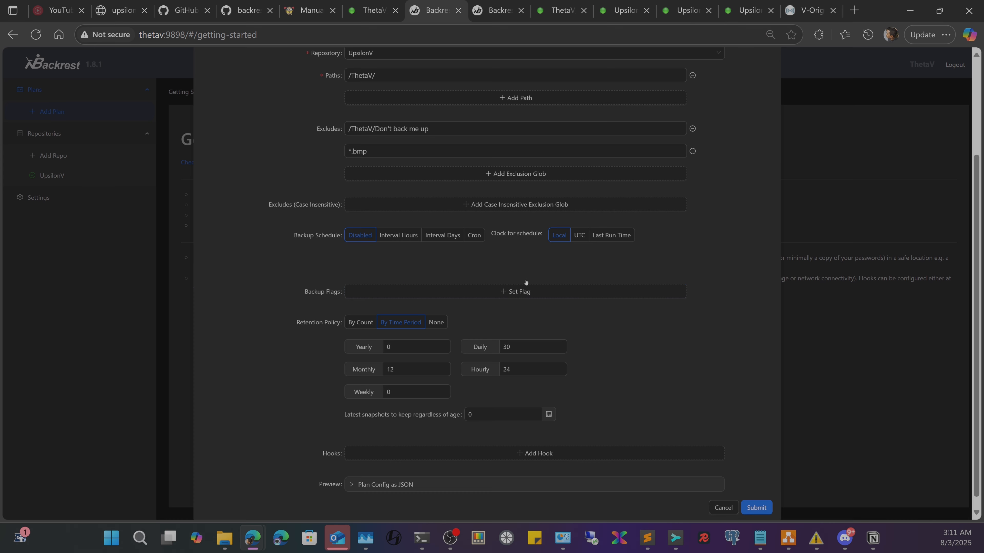
# - Cycle retention through None and By Count to By Time Period: 24 hourly, 7 daily, 4 weekly, 3 monthly
pyautogui.scroll(-1, 369, 327)
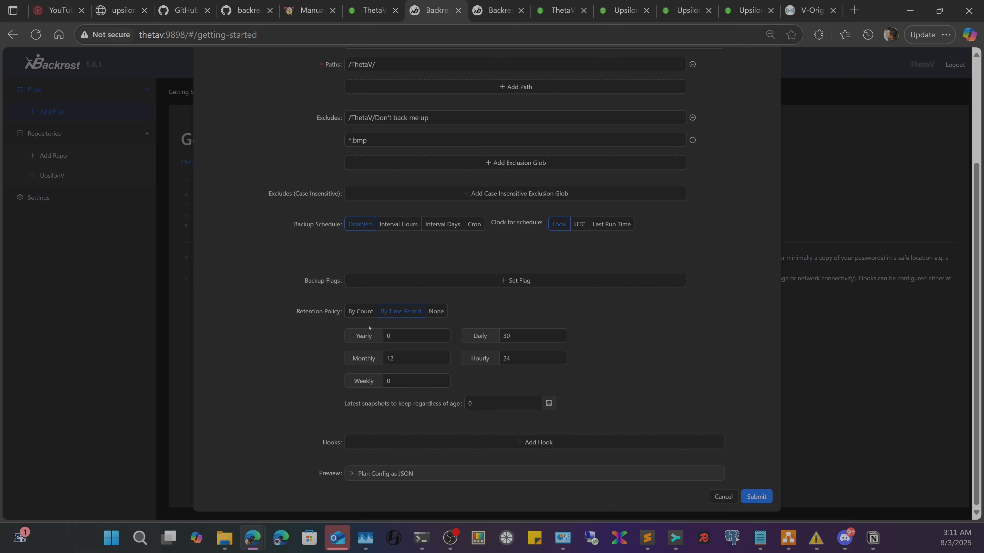
pyautogui.click(441, 311)
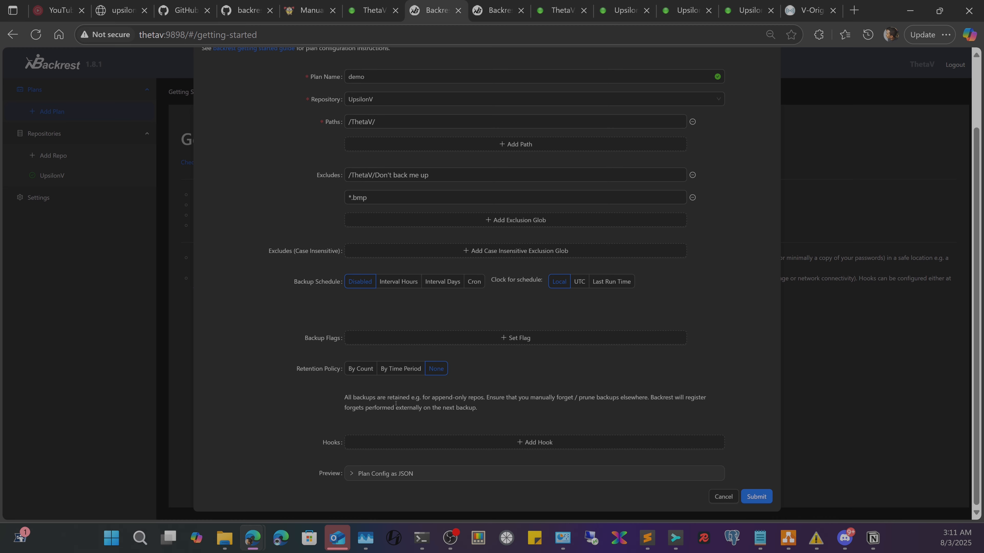
pyautogui.click(363, 374)
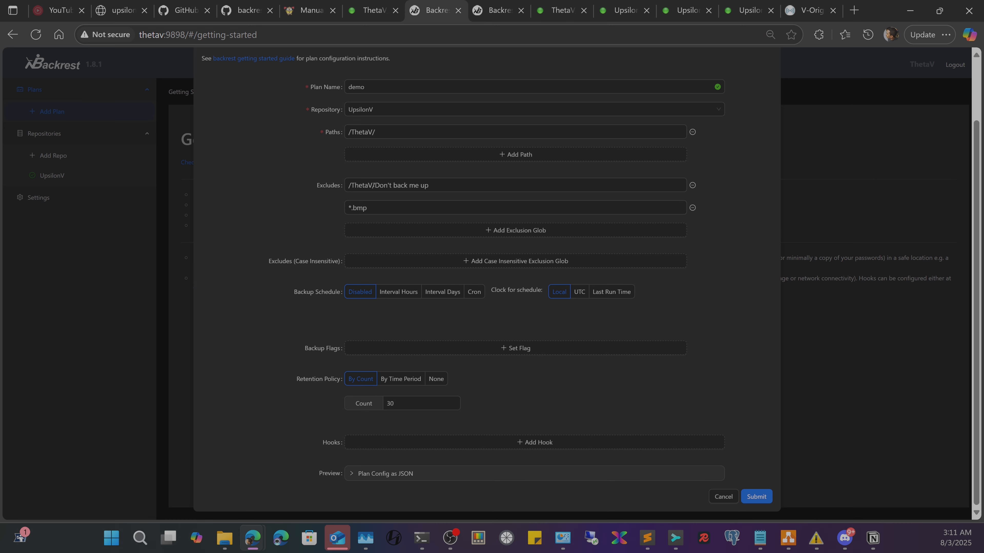
pyautogui.click(398, 380)
pyautogui.scroll(-2, 353, 310)
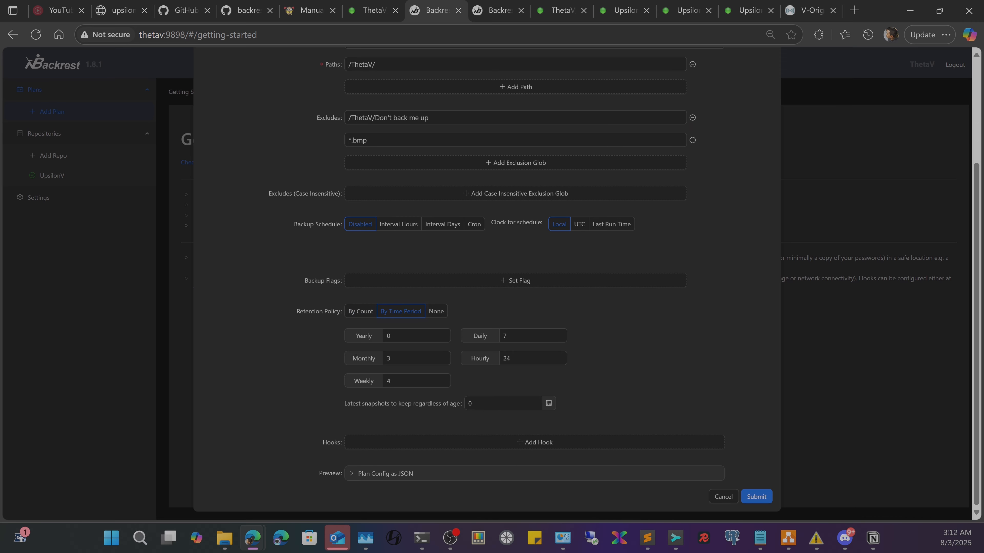
# - Add a Discord notification hook and look over its Runs when trigger conditions
pyautogui.click(521, 442)
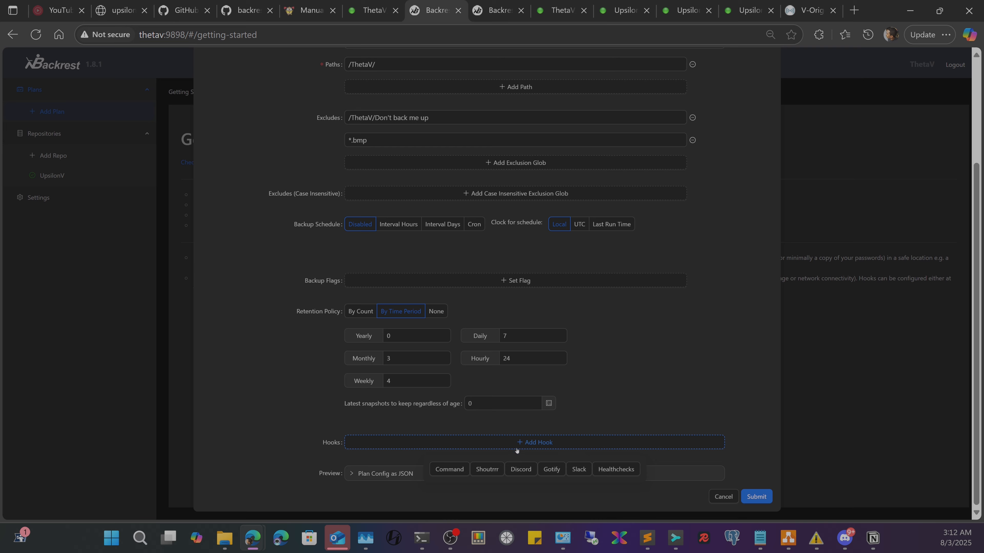
pyautogui.click(527, 468)
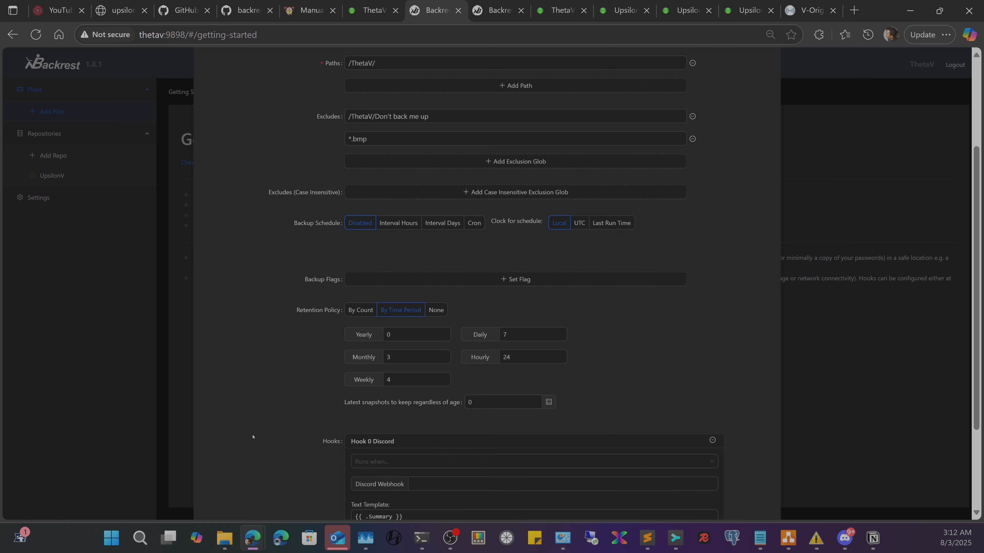
pyautogui.scroll(-4, 476, 368)
pyautogui.click(461, 336)
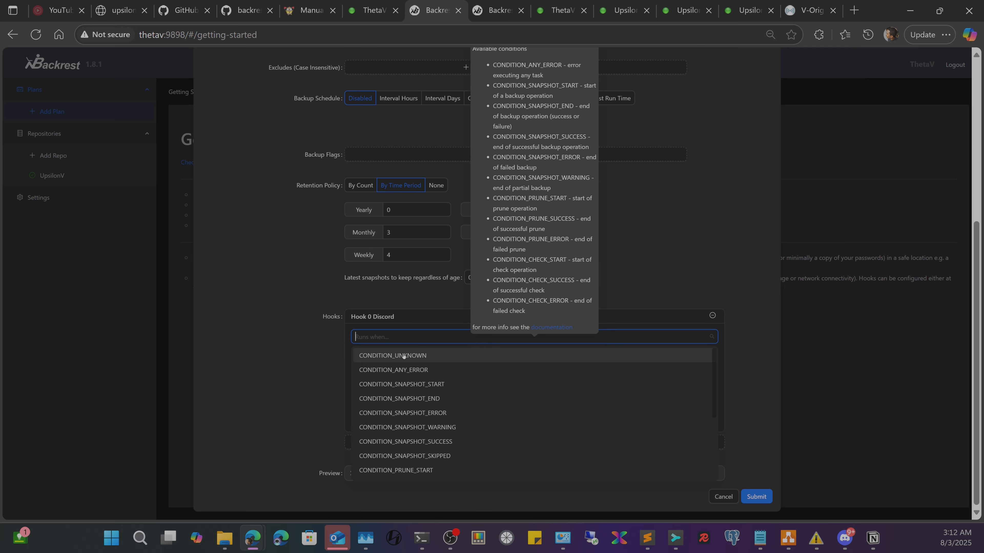
pyautogui.scroll(-3, 471, 373)
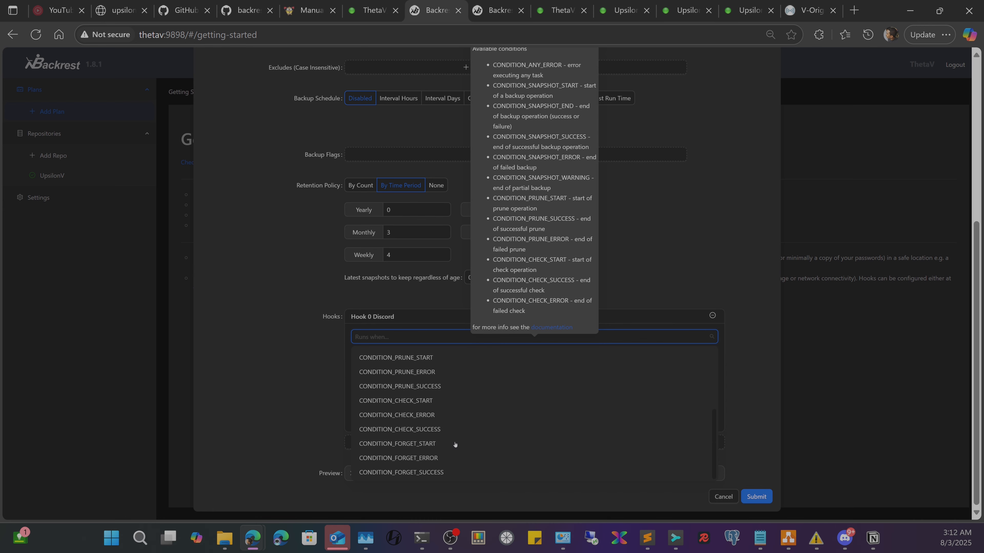
pyautogui.scroll(3, 446, 426)
pyautogui.click(343, 328)
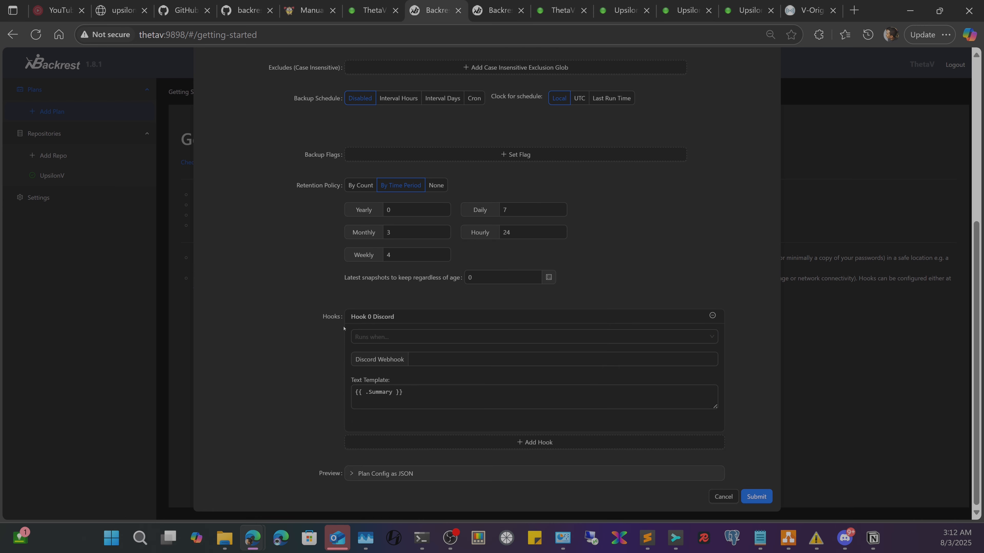
# - Remove the Discord hook and submit the demo plan
pyautogui.moveTo(425, 340)
pyautogui.click(712, 316)
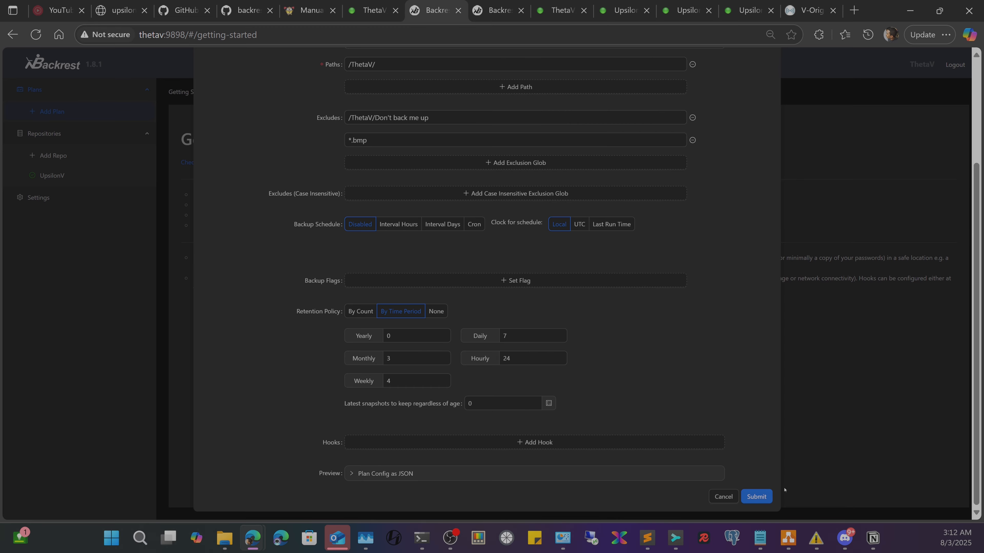
pyautogui.click(757, 497)
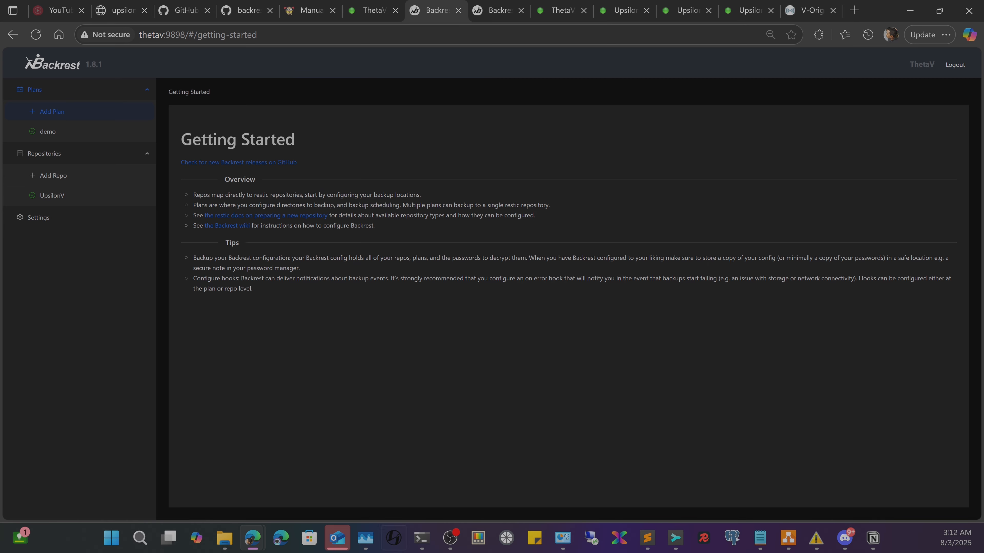
# - Run ls in the UpsilonV terminal tab, copy 'Upsilon', and go back to Backrest
pyautogui.moveTo(224, 539)
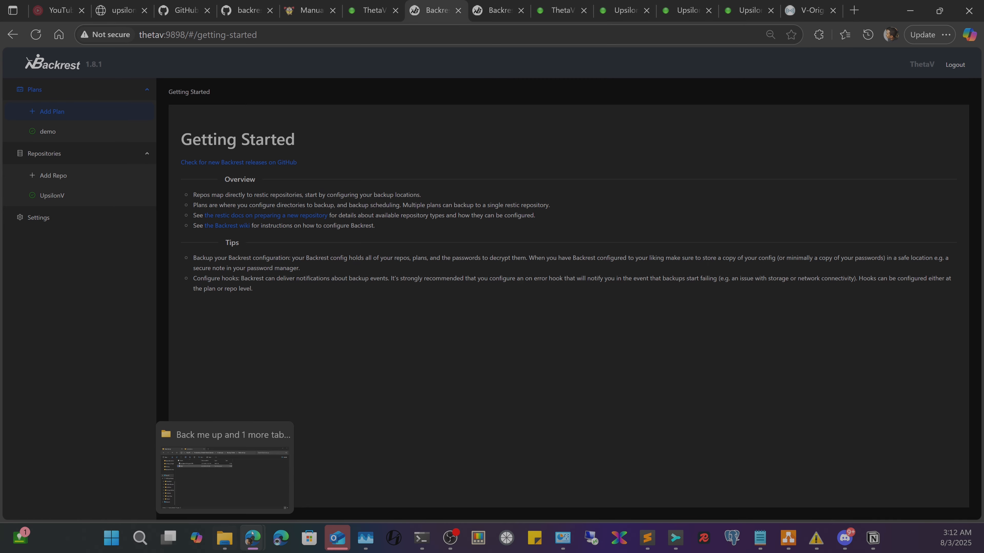
pyautogui.click(433, 438)
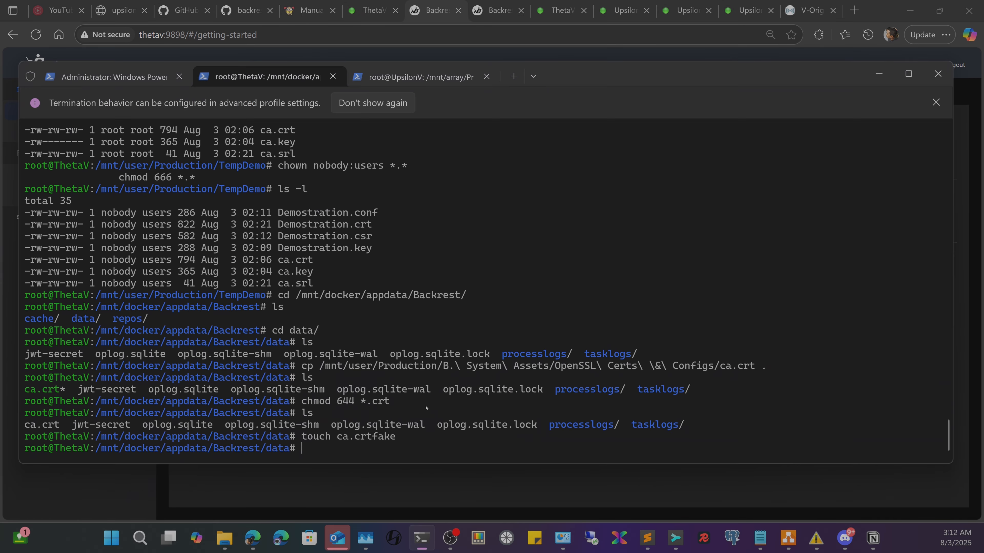
pyautogui.click(411, 77)
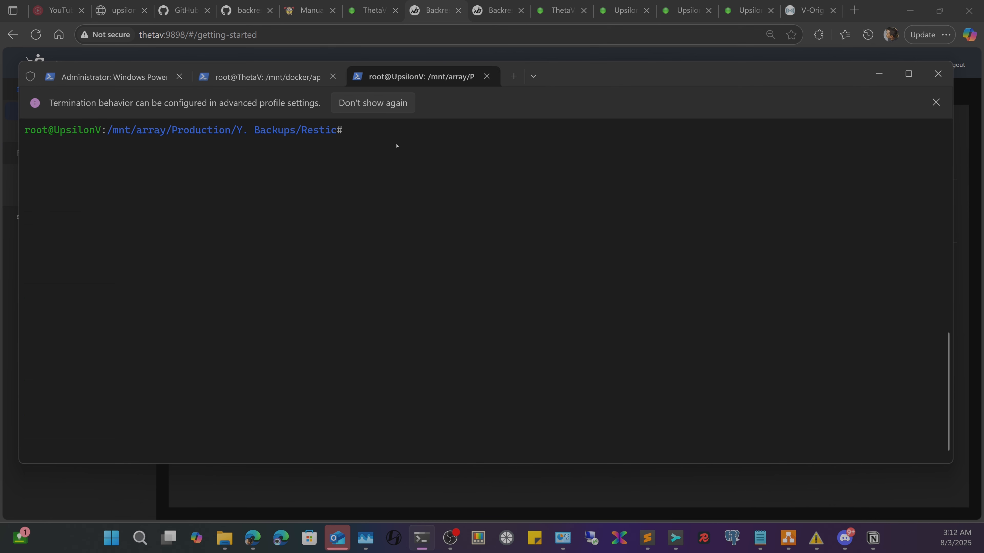
pyautogui.write('ls')
pyautogui.press('Return')
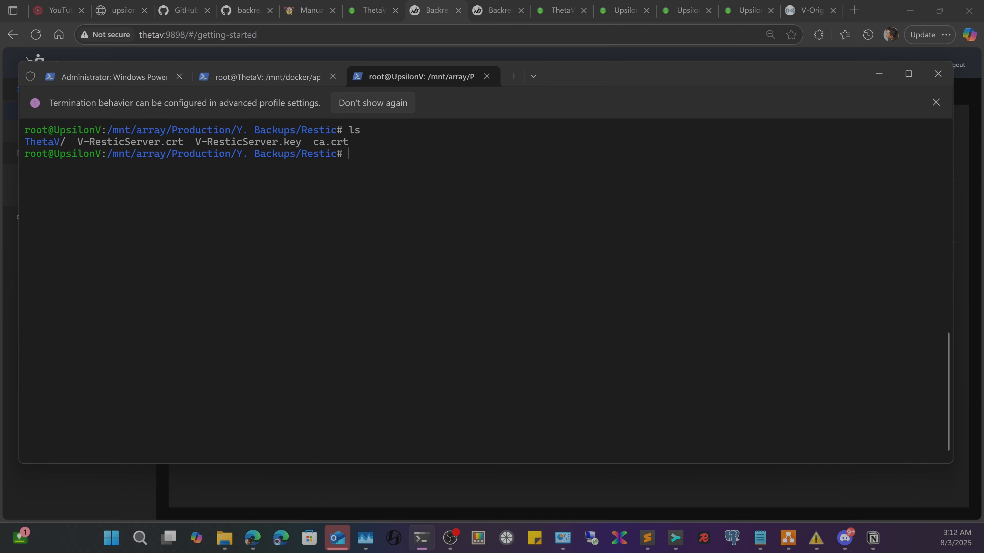
pyautogui.moveTo(55, 154); pyautogui.dragTo(95, 153)
pyautogui.hotkey('ctrl', 'c')
pyautogui.click(877, 76)
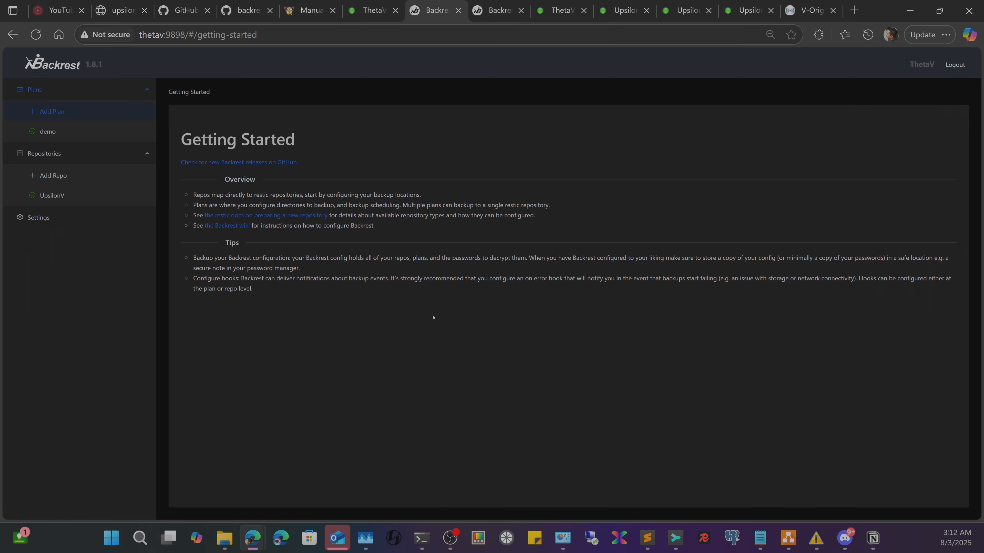
# - Run a backup of the demo plan now and open the 03:12 AM backup's details
pyautogui.click(60, 134)
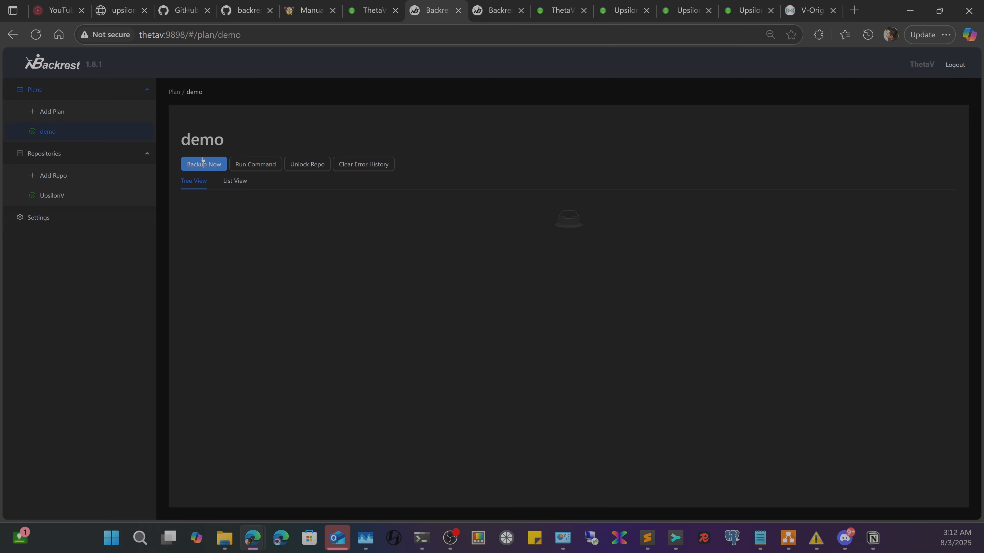
pyautogui.click(203, 160)
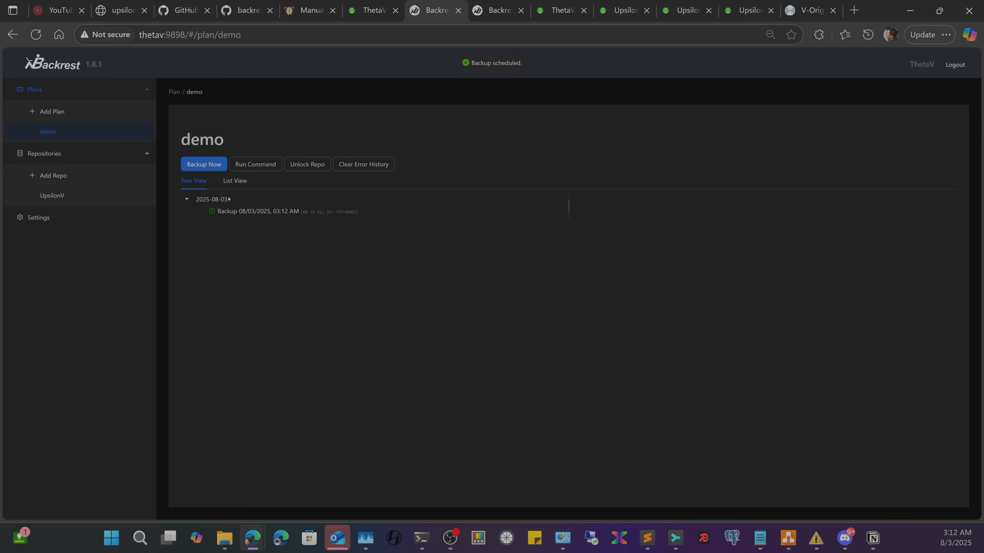
pyautogui.click(216, 212)
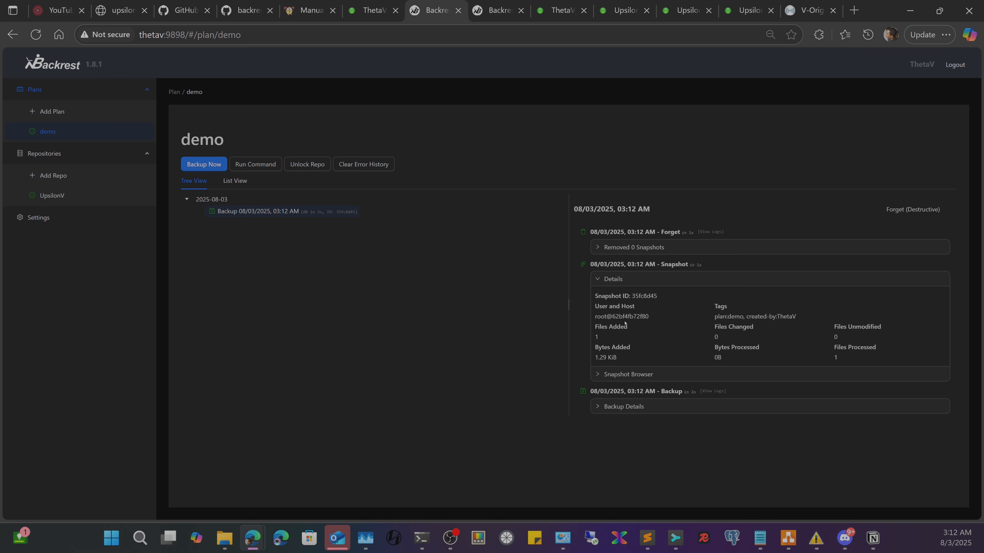
# - Expand the snapshot browser to /ThetaV/Back me up/file0.txt, then switch to List View
pyautogui.click(599, 374)
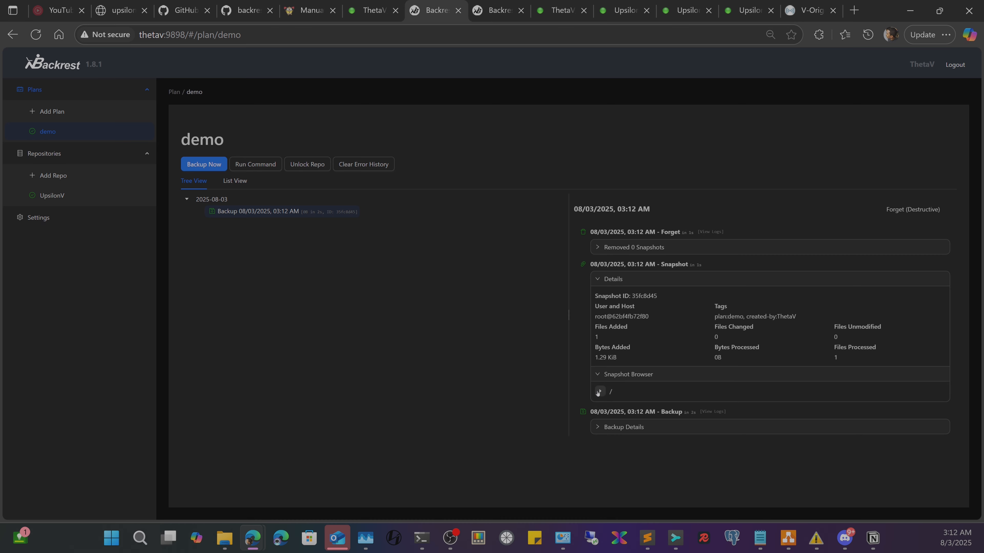
pyautogui.click(612, 403)
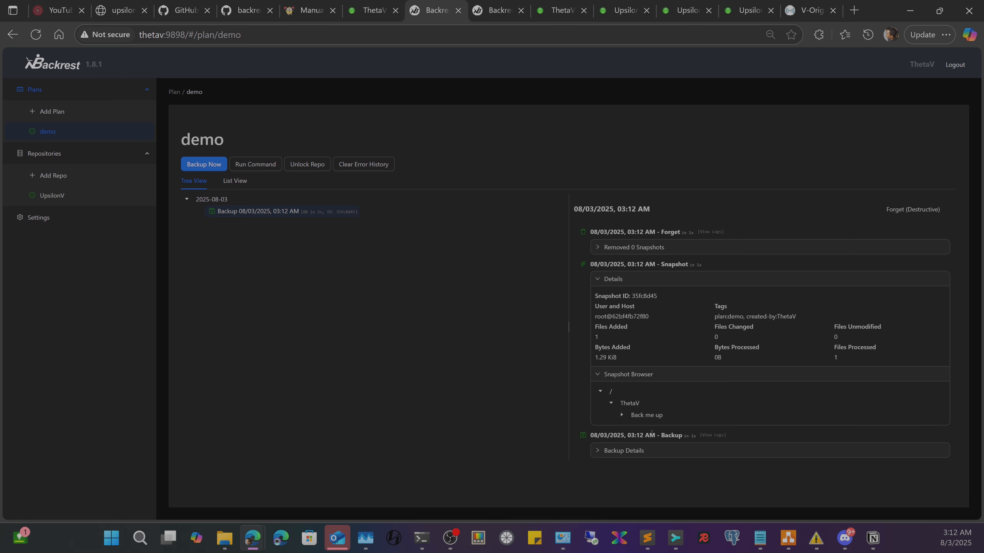
pyautogui.click(620, 416)
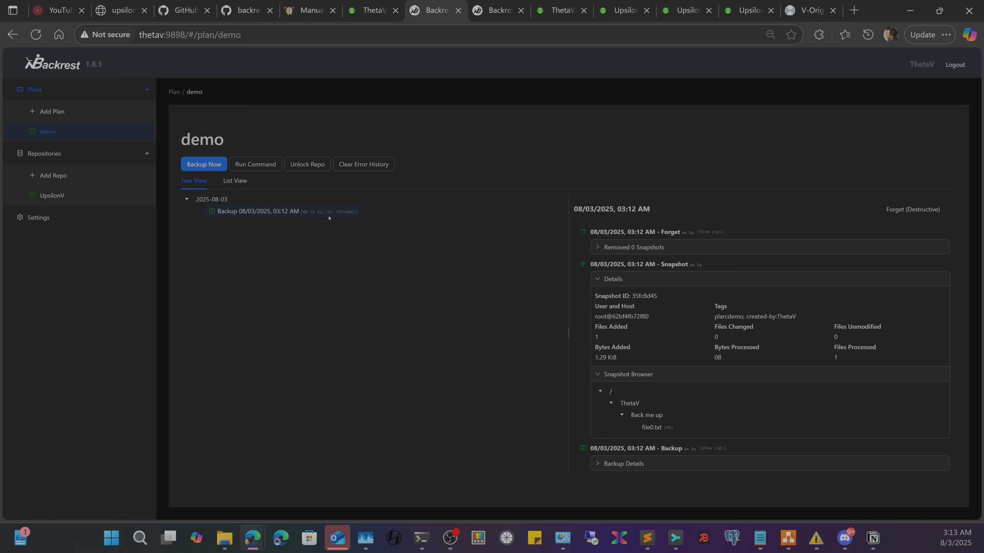
pyautogui.moveTo(679, 428)
pyautogui.click(225, 180)
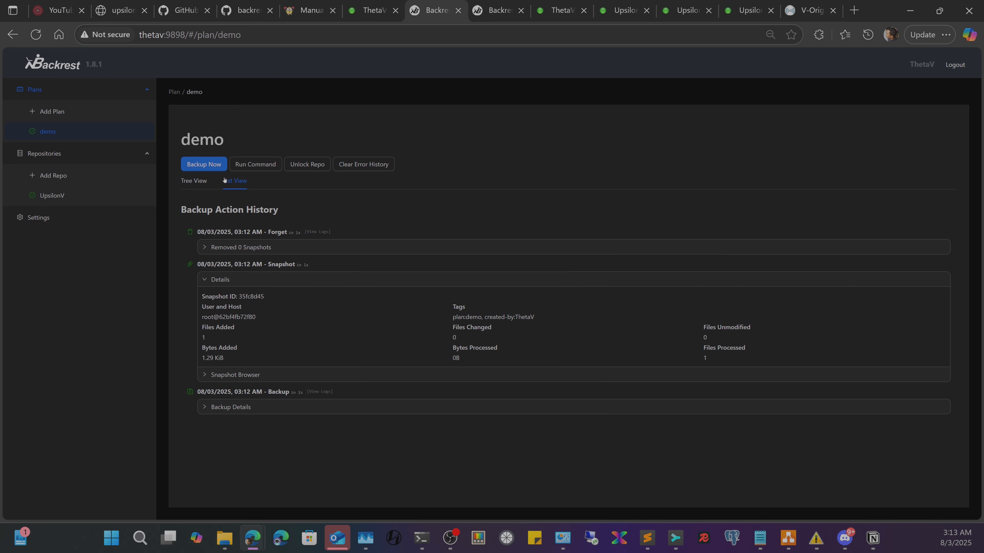
# - In List View, expand the snapshot browser from the root down to file0.txt
pyautogui.click(208, 380)
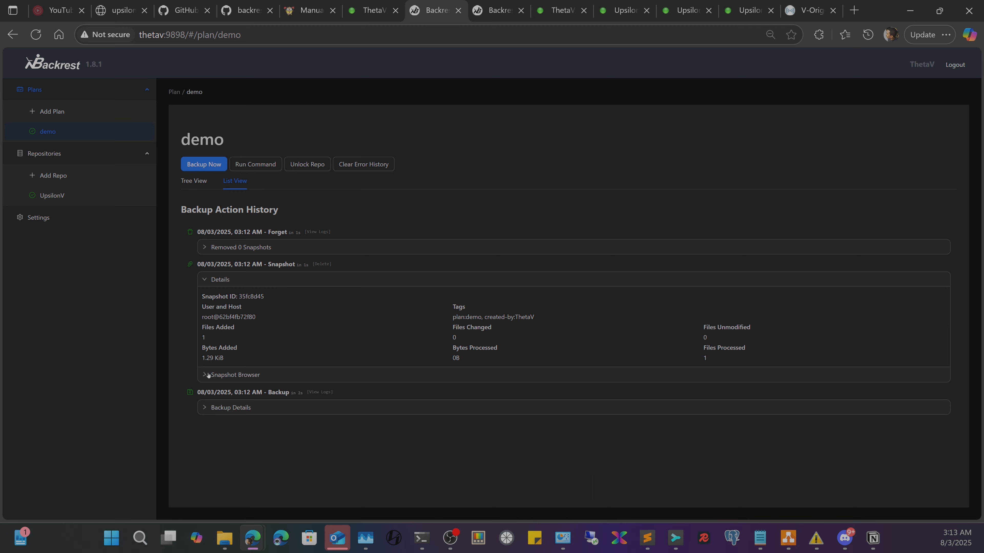
pyautogui.click(210, 393)
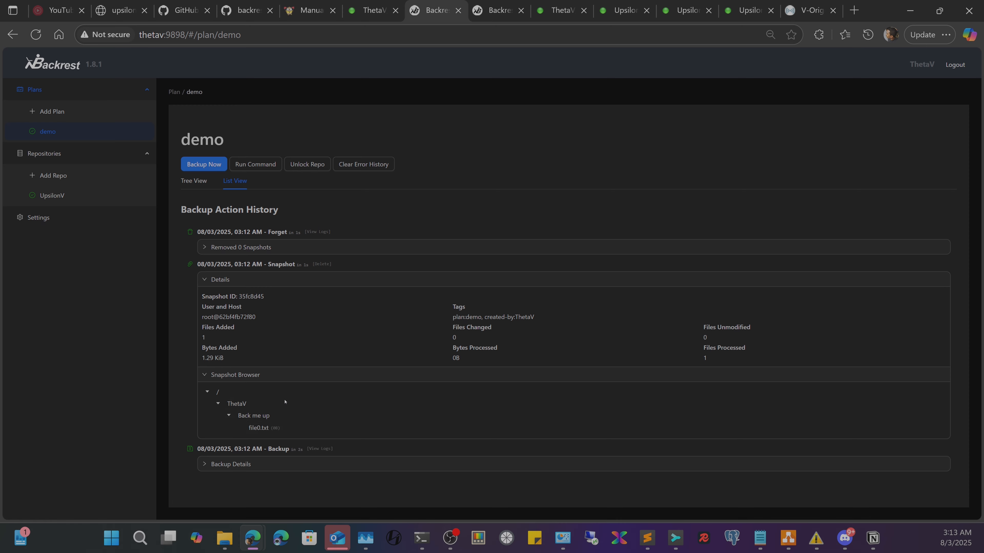
pyautogui.moveTo(284, 427)
pyautogui.moveTo(424, 536)
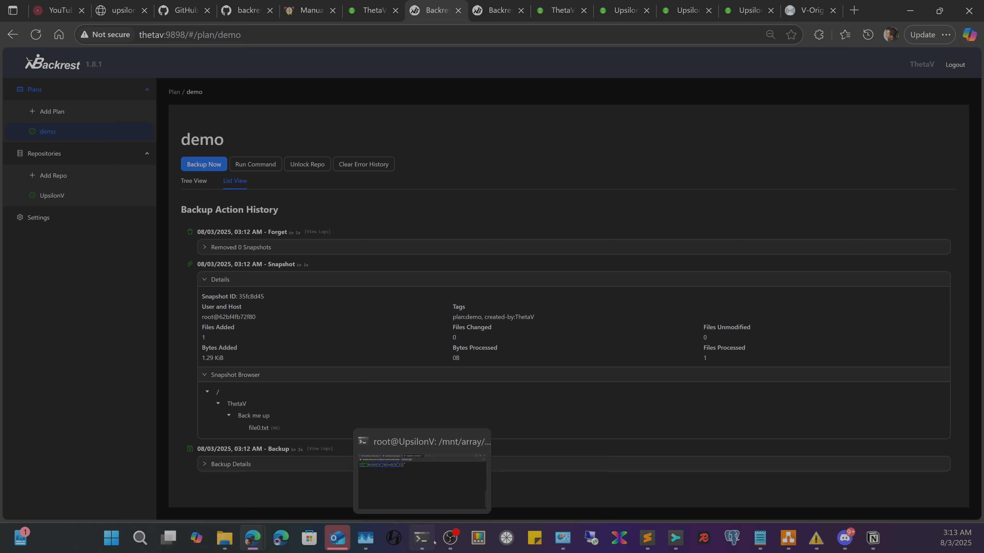
pyautogui.click(433, 542)
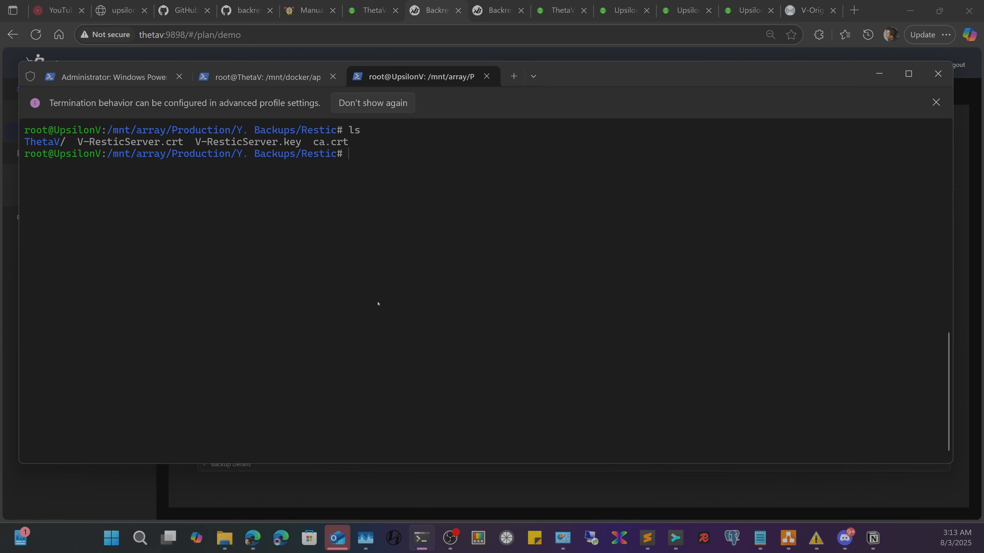
pyautogui.click(265, 53)
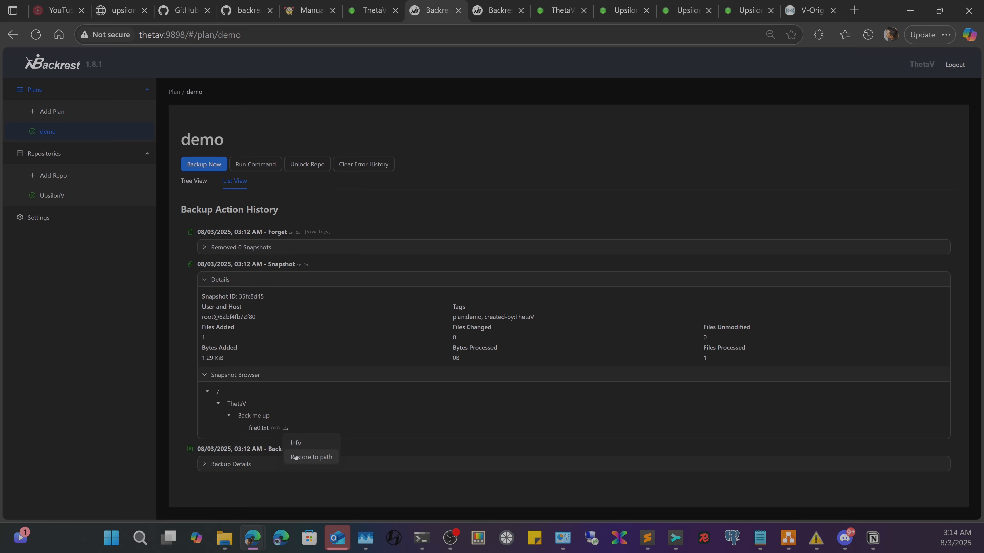
# - Choose Restore to path for file0.txt from snapshot 35fc8d45 and select the pre-filled path
pyautogui.click(295, 458)
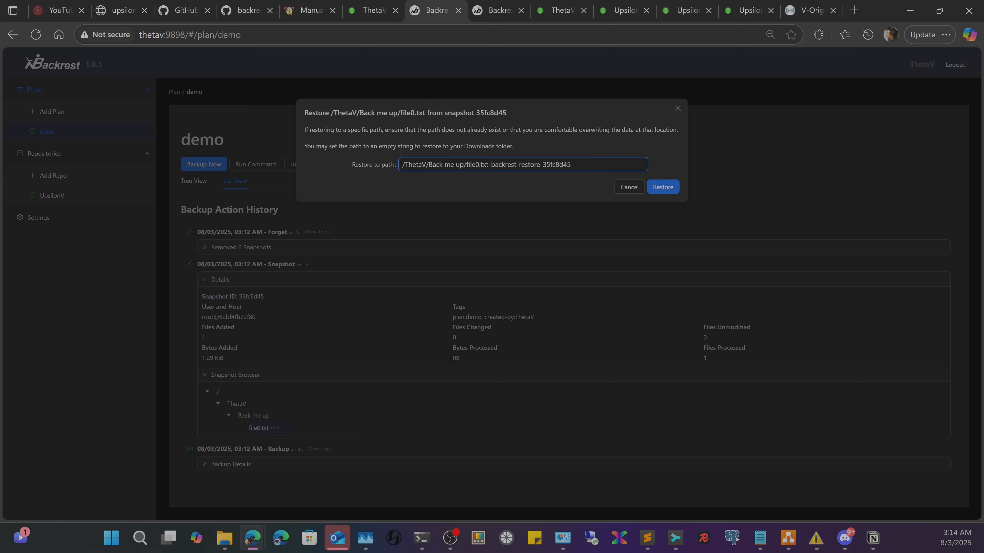
pyautogui.moveTo(404, 165); pyautogui.dragTo(578, 165)
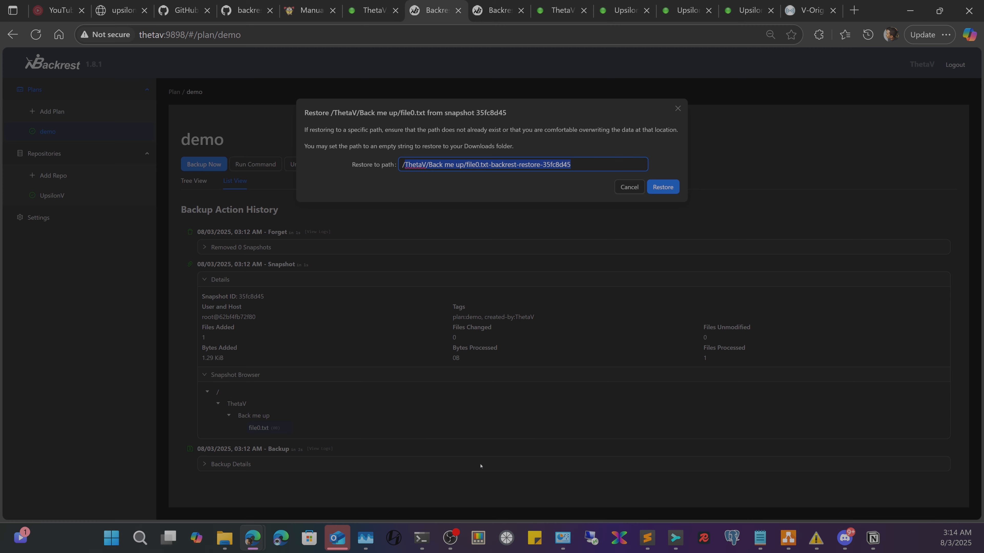
pyautogui.moveTo(254, 539)
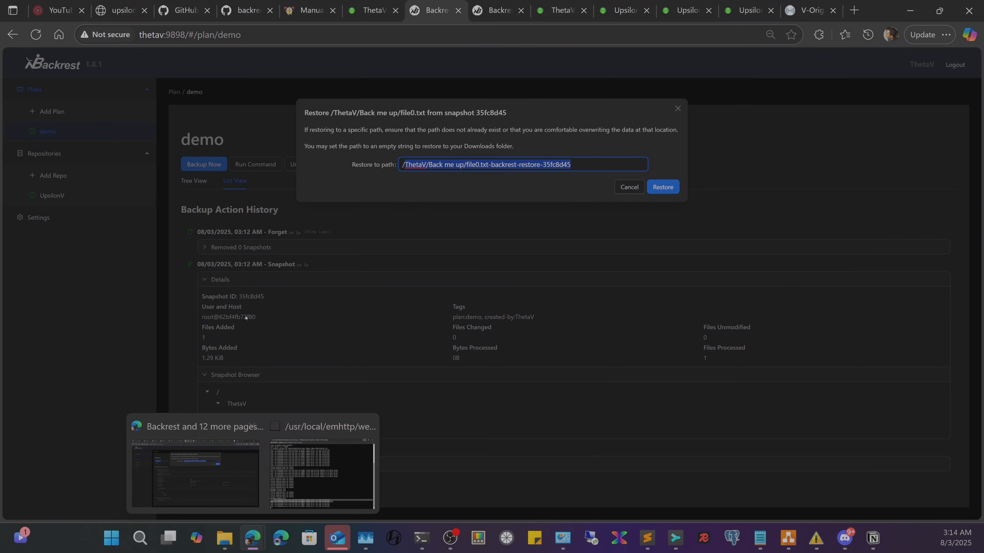
# - Finish the Unraid container update and open a console in the Backrest container
pyautogui.click(371, 10)
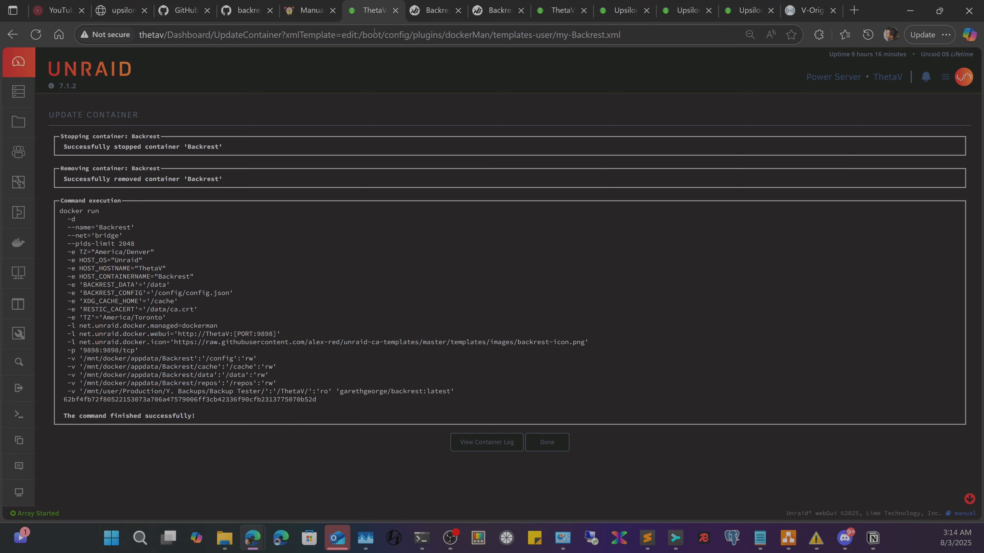
pyautogui.click(545, 441)
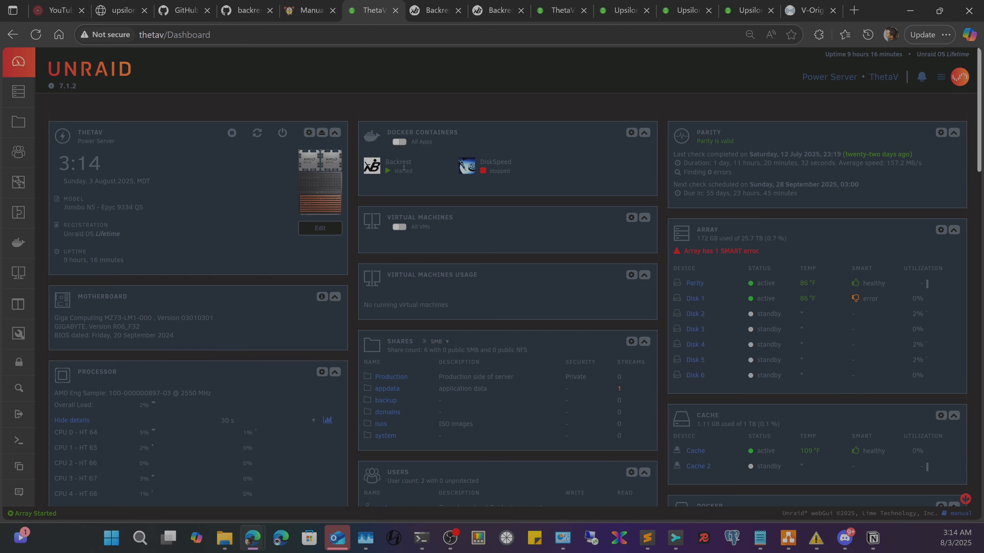
pyautogui.click(372, 165)
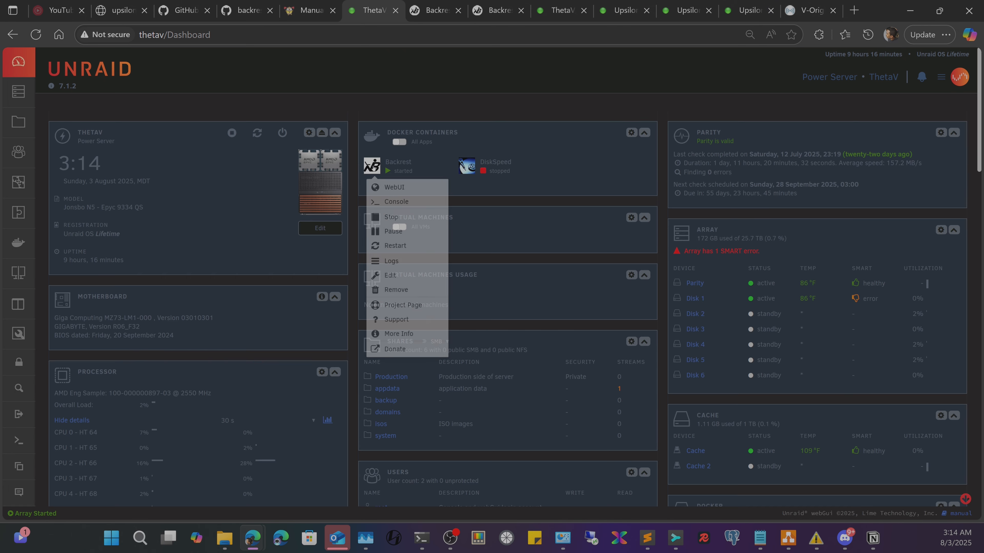
pyautogui.click(407, 201)
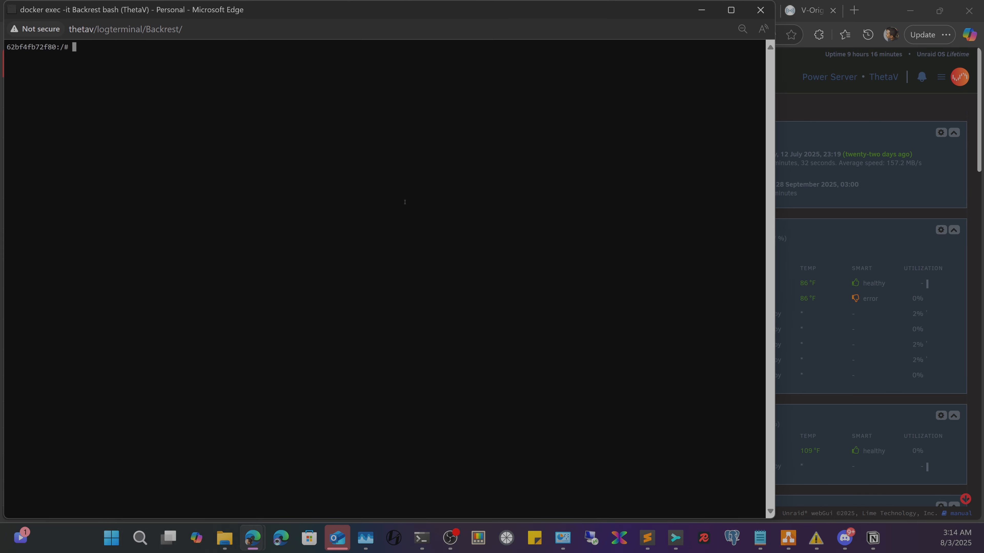
# - Run ls /tmp to confirm it is empty, then return to the Backrest restore dialog
pyautogui.write('ls /tmp')
pyautogui.press('Return')
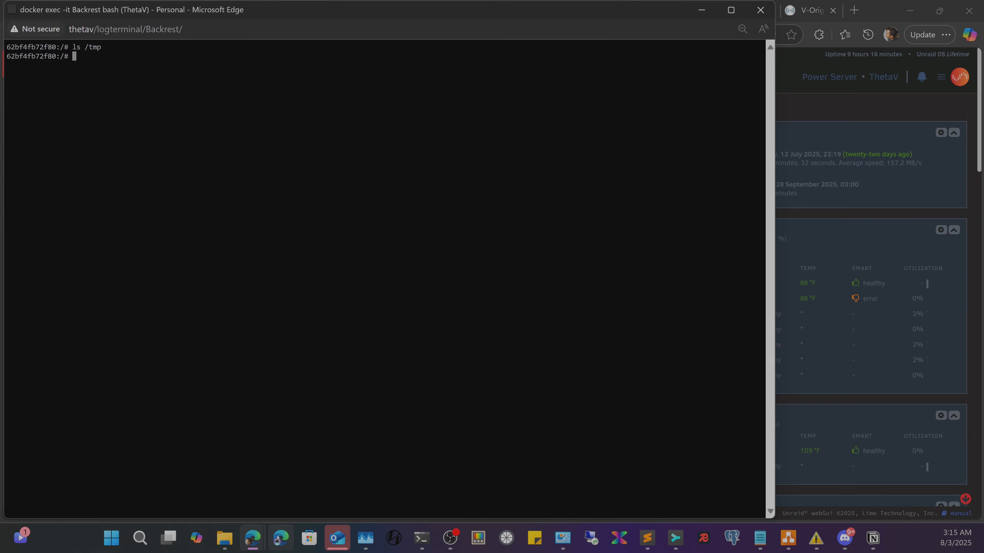
pyautogui.moveTo(255, 541)
pyautogui.click(161, 460)
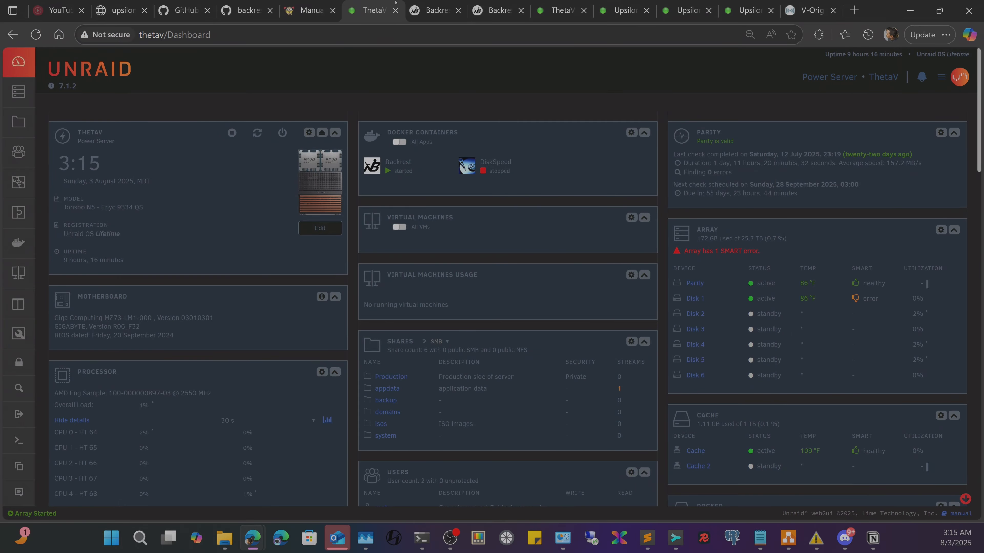
pyautogui.click(434, 3)
# - Replace the /ThetaV/ prefix with /tmp/ in the restore path and restore file0.txt
pyautogui.moveTo(427, 159); pyautogui.dragTo(335, 178)
pyautogui.write('/')
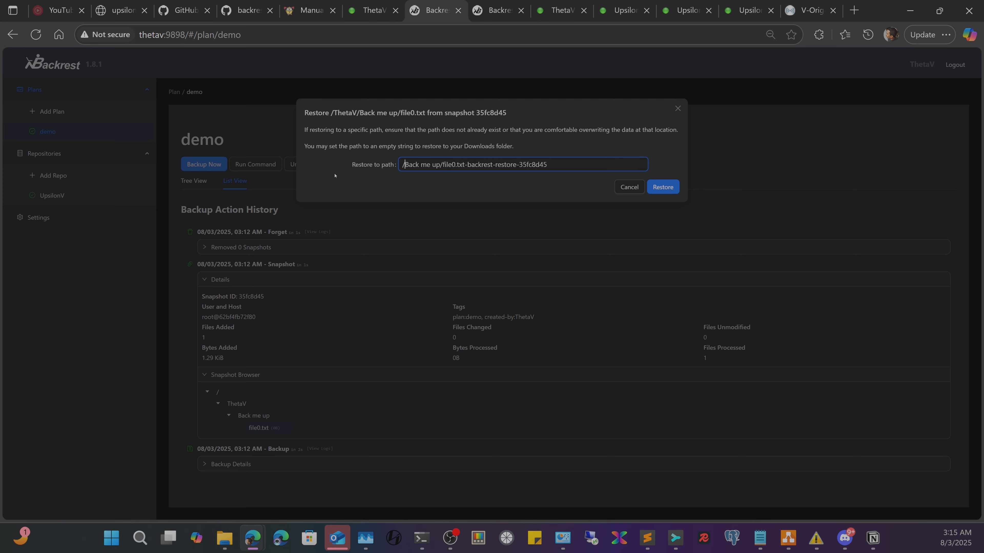
pyautogui.write('tmp')
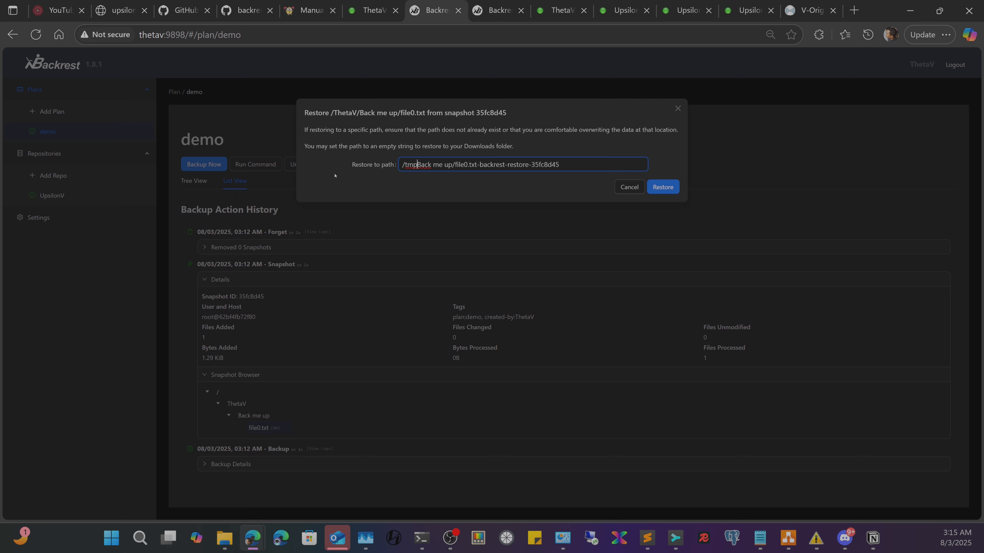
pyautogui.write('/')
pyautogui.press('Right')
pyautogui.press('Right')
pyautogui.press('Right')
pyautogui.press('Right')
pyautogui.press('Right')
pyautogui.press('Right')
pyautogui.press('Right')
pyautogui.press('Right')
pyautogui.hotkey('shift', 'Left')
pyautogui.press('Right')
pyautogui.click(663, 188)
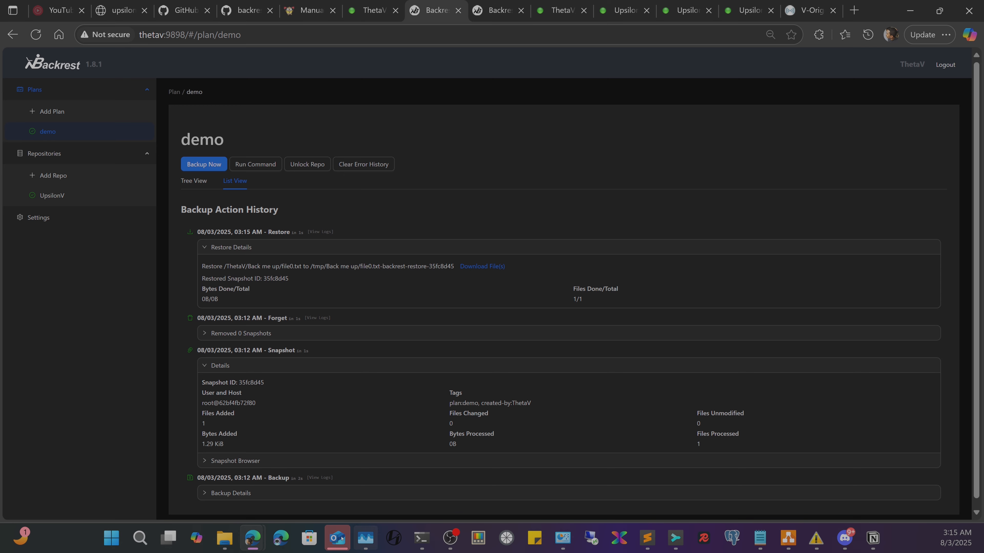
# - Rerun ls /tmp in the Backrest container console to see the restored folder
pyautogui.moveTo(271, 539)
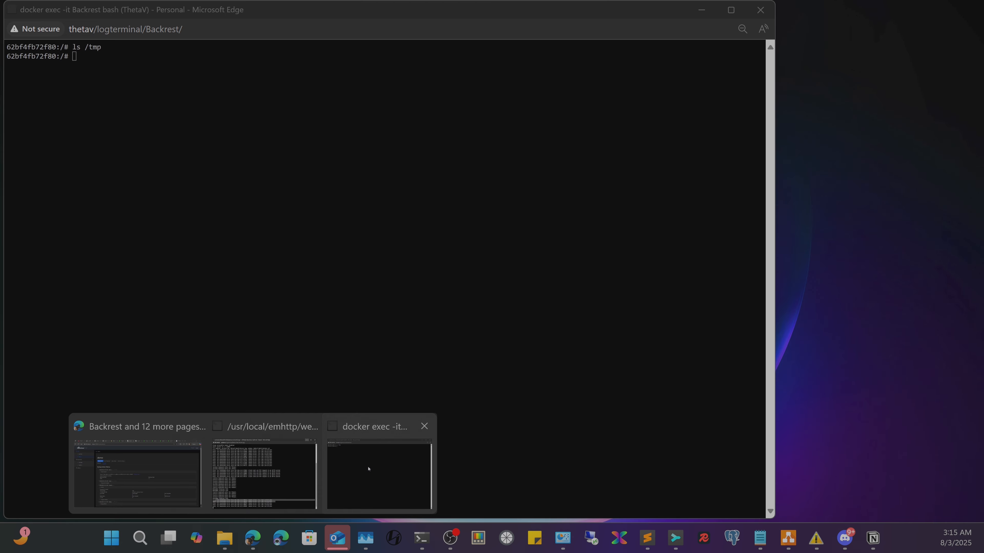
pyautogui.click(377, 477)
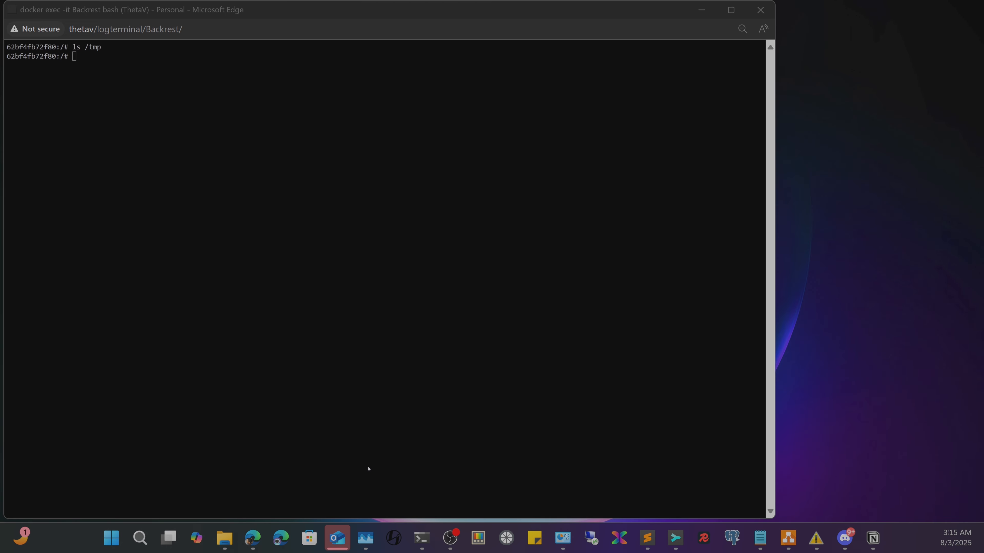
pyautogui.press('Up')
pyautogui.press('Return')
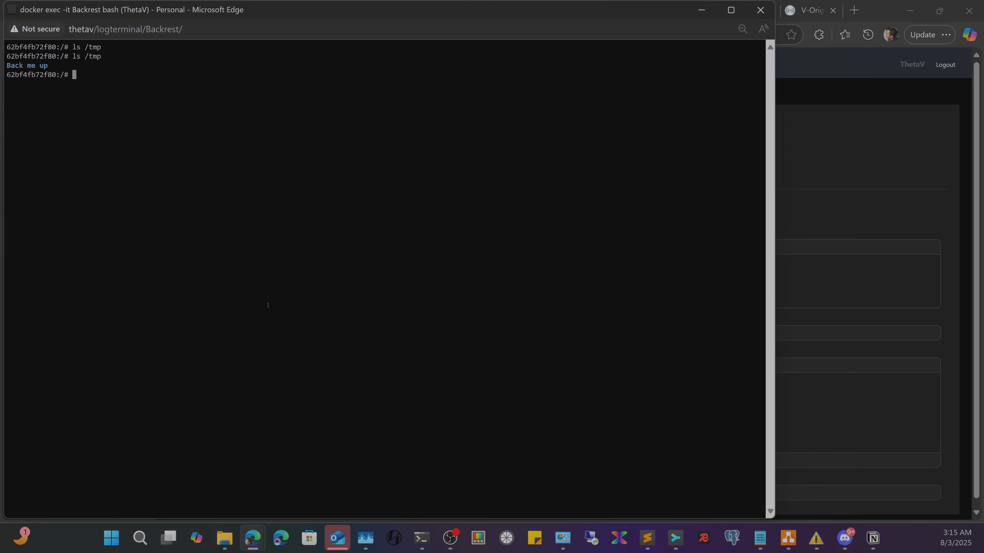
# - List /tmp/Back me up/ to confirm file0.txt-backrest-restore-35fc8d45, then close the console
pyautogui.press('Up')
pyautogui.press('BackSpace')
pyautogui.write('p/')
pyautogui.press('Tab')
pyautogui.press('Return')
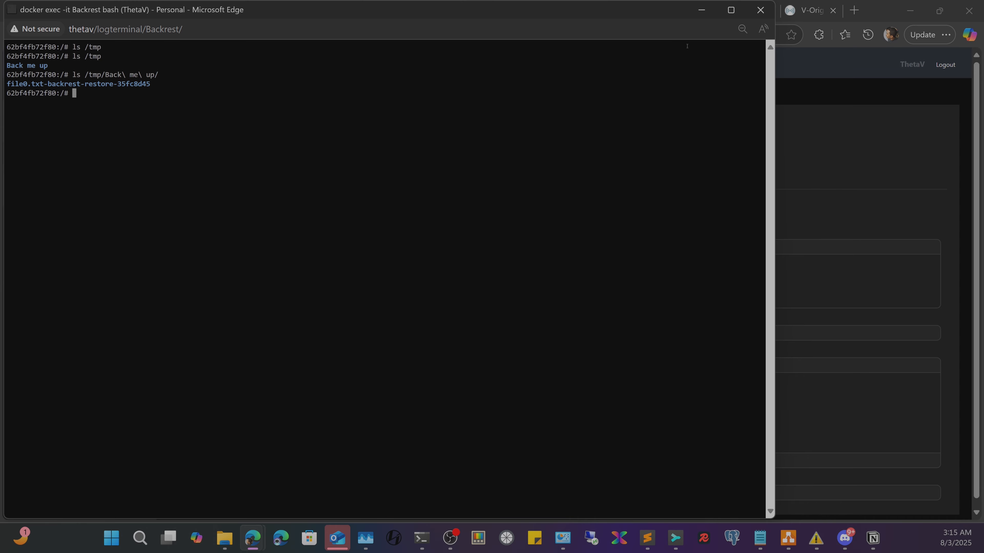
pyautogui.click(878, 91)
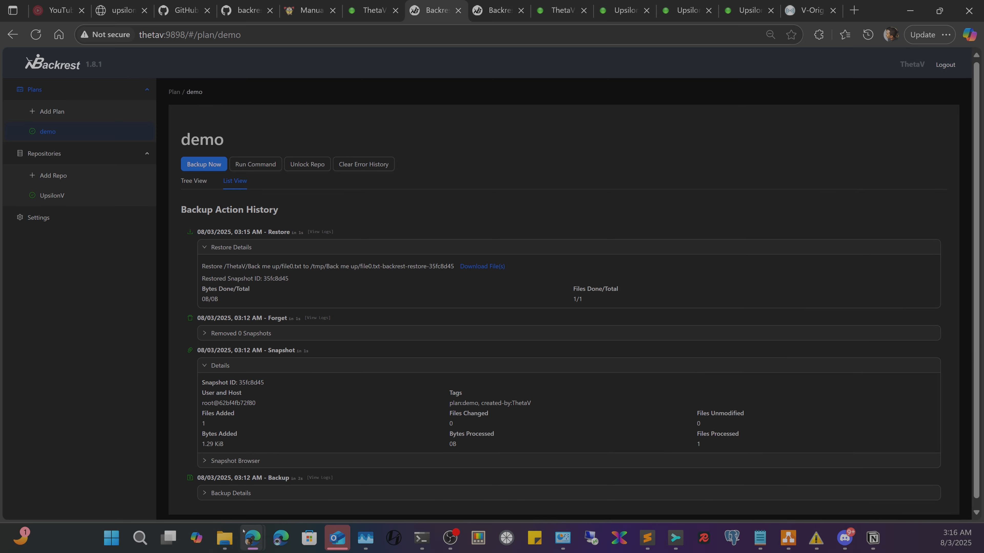
# - In the terminal, list the Backrest data folder contents with ls
pyautogui.moveTo(223, 537)
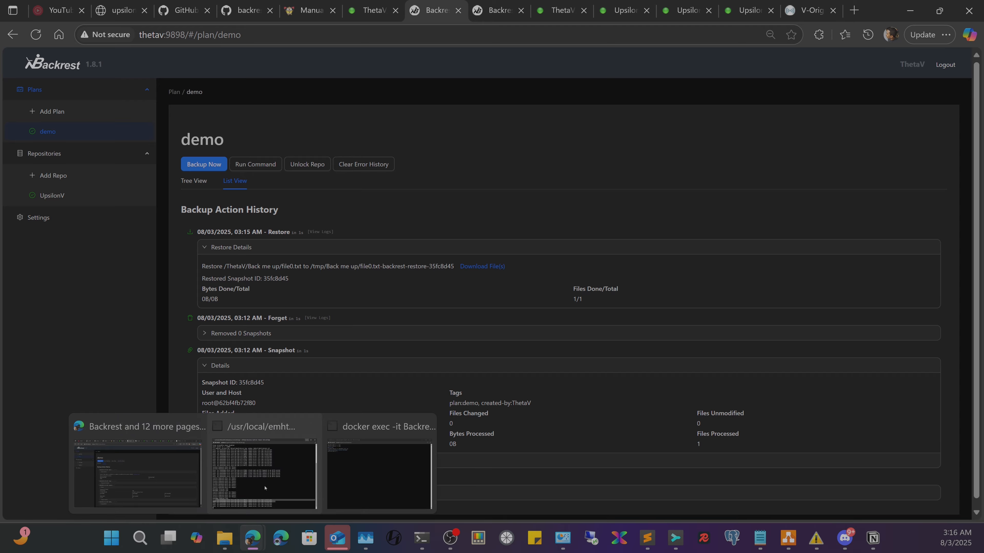
pyautogui.moveTo(358, 458)
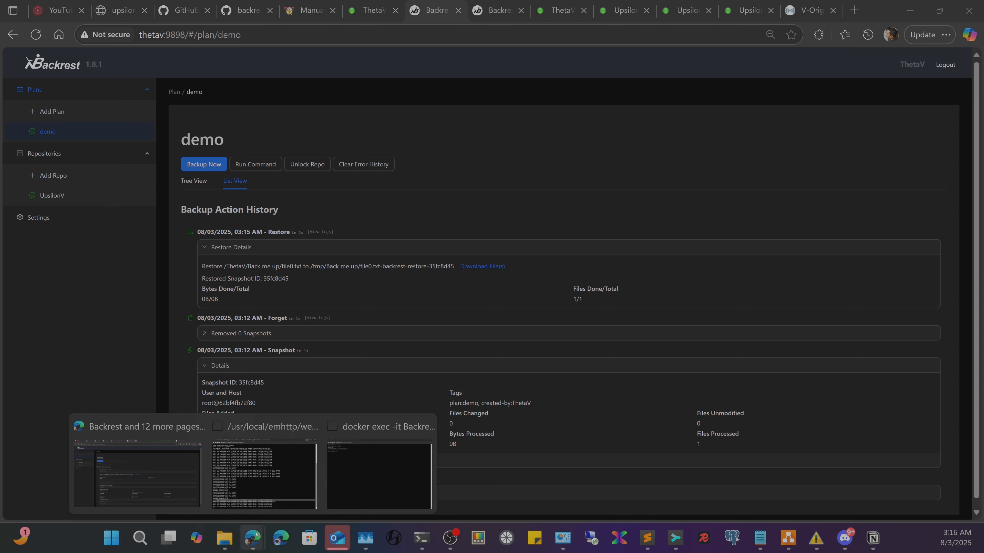
pyautogui.click(425, 546)
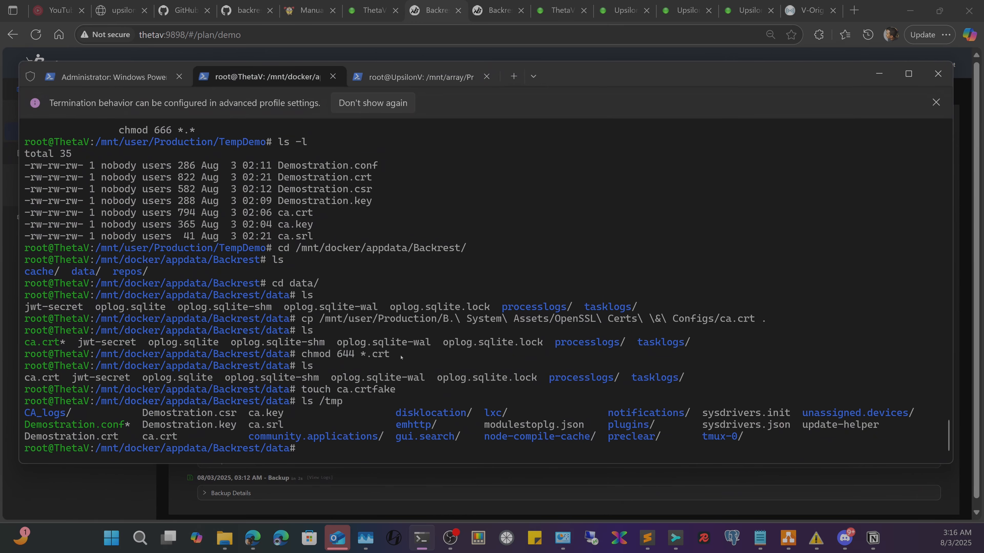
pyautogui.write('ls')
pyautogui.press('Return')
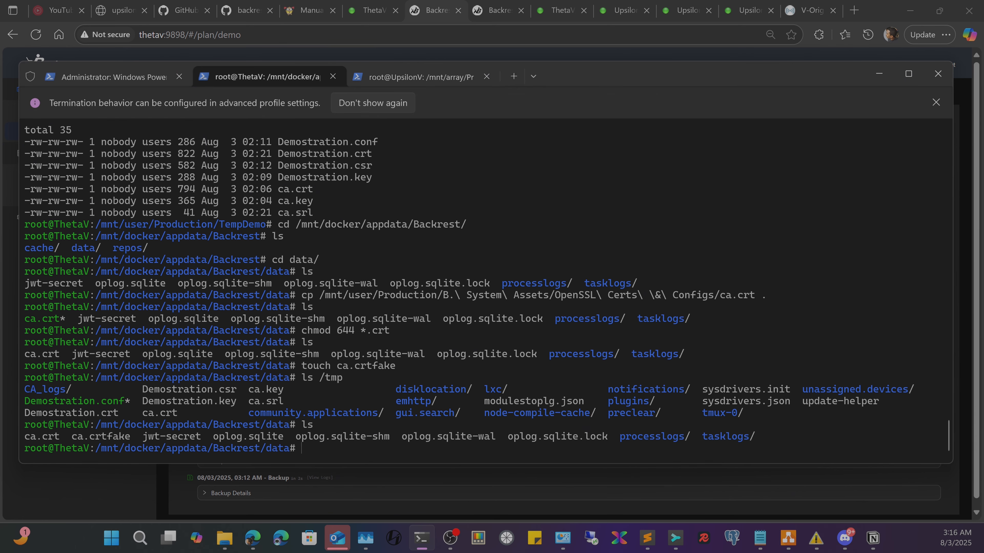
# - On the UpsilonV session, list the ThetaV repo with ls ThetaV/
pyautogui.click(429, 77)
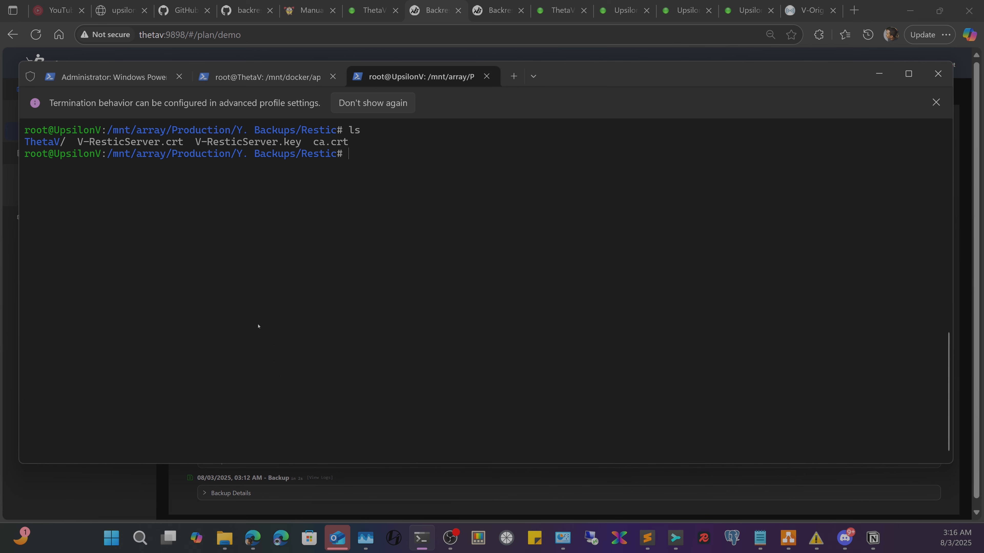
pyautogui.write('ls')
pyautogui.press('Tab')
pyautogui.write('Th')
pyautogui.press('Tab')
pyautogui.press('Return')
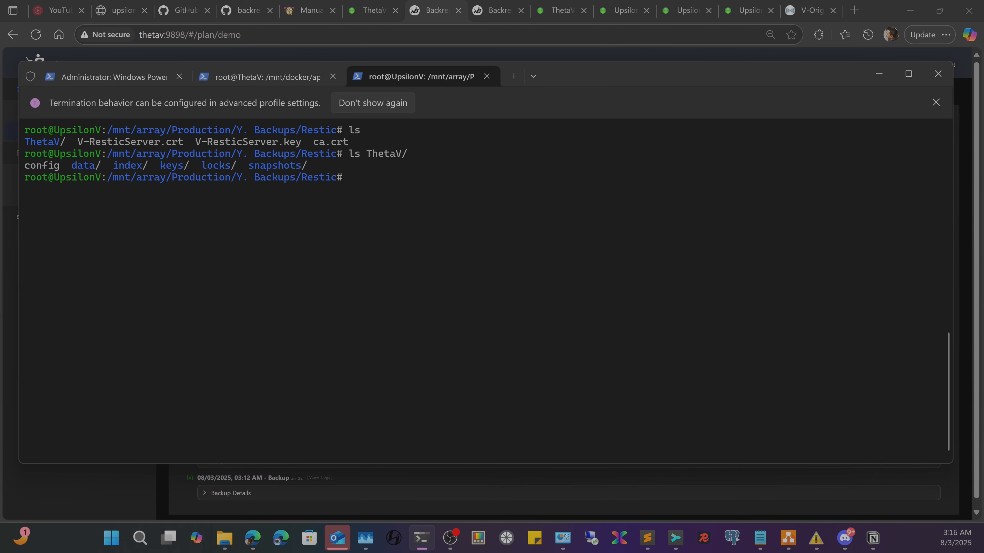
# - List ThetaV's snapshots folder to show the 35fc8d45 snapshot file
pyautogui.press('Up')
pyautogui.write('s')
pyautogui.press('Tab')
pyautogui.press('Tab')
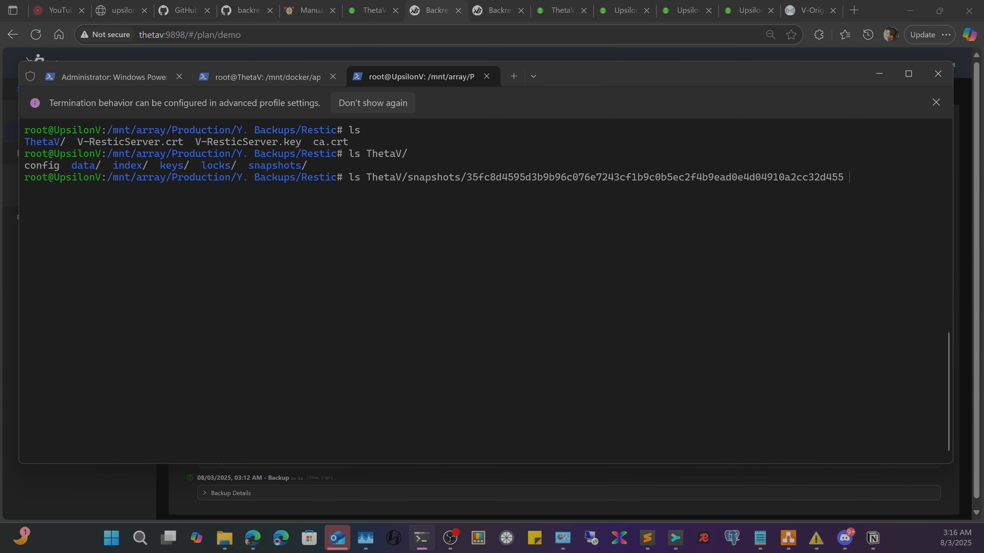
pyautogui.press('Return')
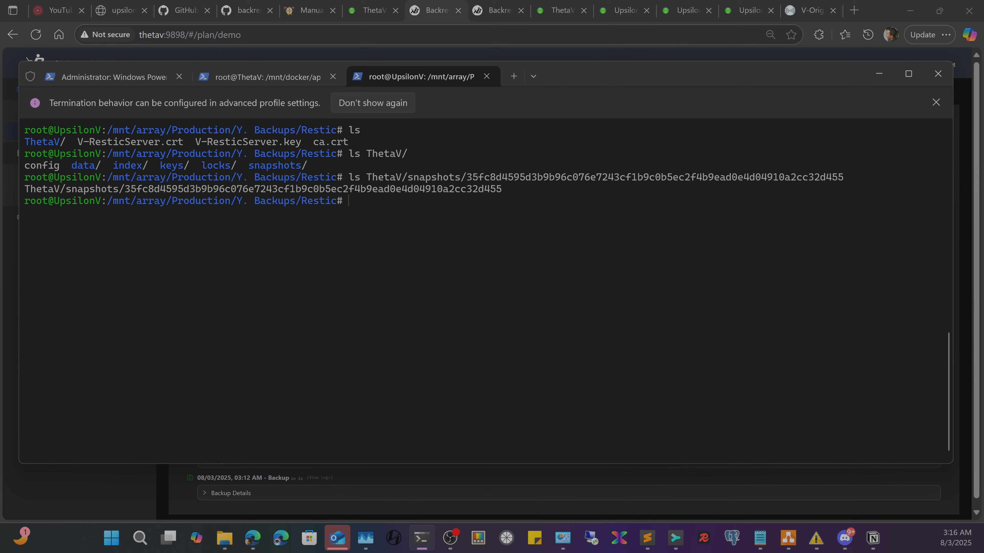
# - List ThetaV/data/ to show its 00 through ff data folders
pyautogui.press('Up')
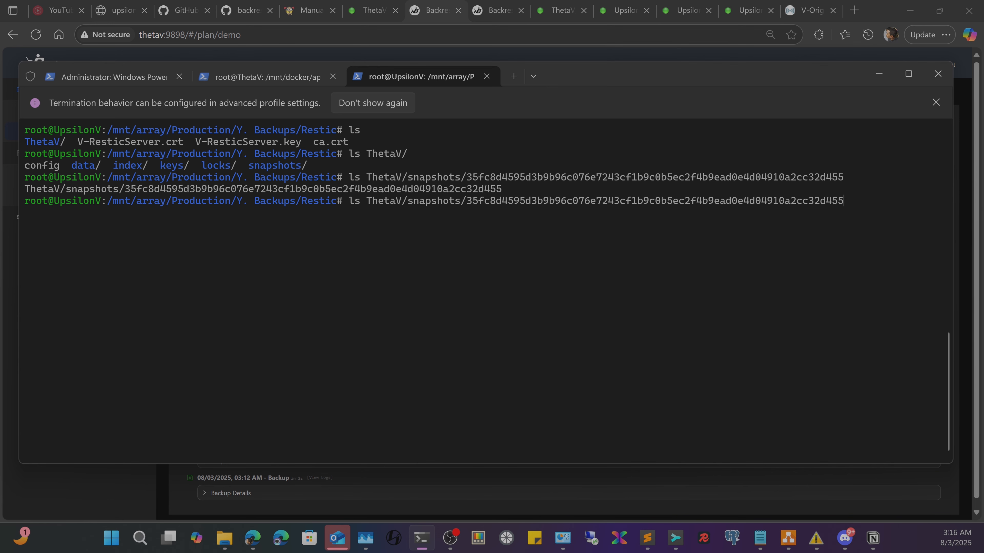
pyautogui.press('BackSpace')
pyautogui.press('BackSpace')
pyautogui.press('BackSpace')
pyautogui.press('BackSpace')
pyautogui.press('BackSpace')
pyautogui.press('BackSpace')
pyautogui.press('BackSpace')
pyautogui.press('BackSpace')
pyautogui.press('BackSpace')
pyautogui.press('BackSpace')
pyautogui.press('BackSpace')
pyautogui.press('BackSpace')
pyautogui.press('BackSpace')
pyautogui.press('BackSpace')
pyautogui.press('BackSpace')
pyautogui.press('BackSpace')
pyautogui.press('BackSpace')
pyautogui.press('BackSpace')
pyautogui.press('BackSpace')
pyautogui.press('BackSpace')
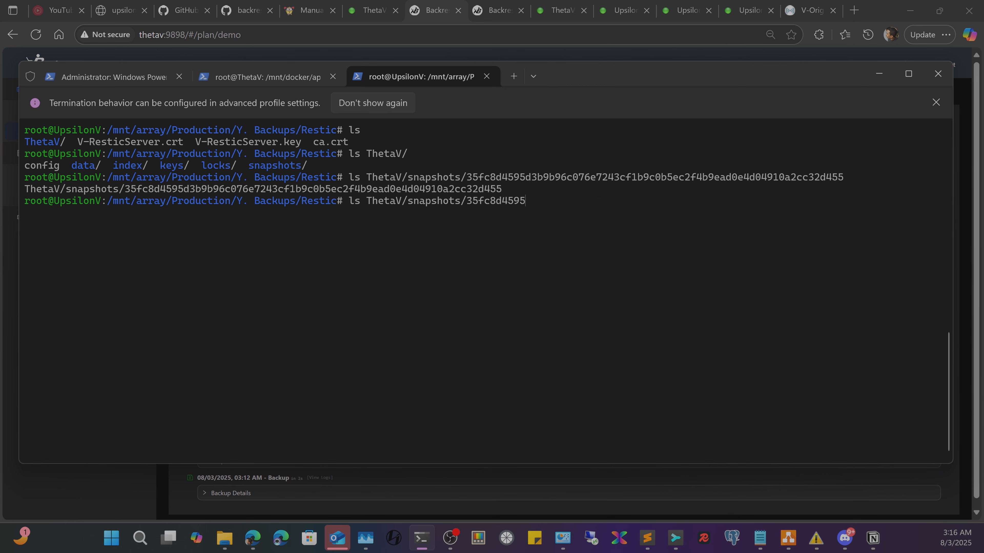
pyautogui.press('BackSpace')
pyautogui.press('BackSpace')
pyautogui.press('BackSpace')
pyautogui.press('BackSpace')
pyautogui.press('BackSpace')
pyautogui.press('BackSpace')
pyautogui.press('BackSpace')
pyautogui.press('BackSpace')
pyautogui.press('BackSpace')
pyautogui.press('BackSpace')
pyautogui.press('BackSpace')
pyautogui.press('BackSpace')
pyautogui.press('BackSpace')
pyautogui.press('BackSpace')
pyautogui.press('BackSpace')
pyautogui.press('BackSpace')
pyautogui.press('BackSpace')
pyautogui.press('BackSpace')
pyautogui.press('BackSpace')
pyautogui.press('BackSpace')
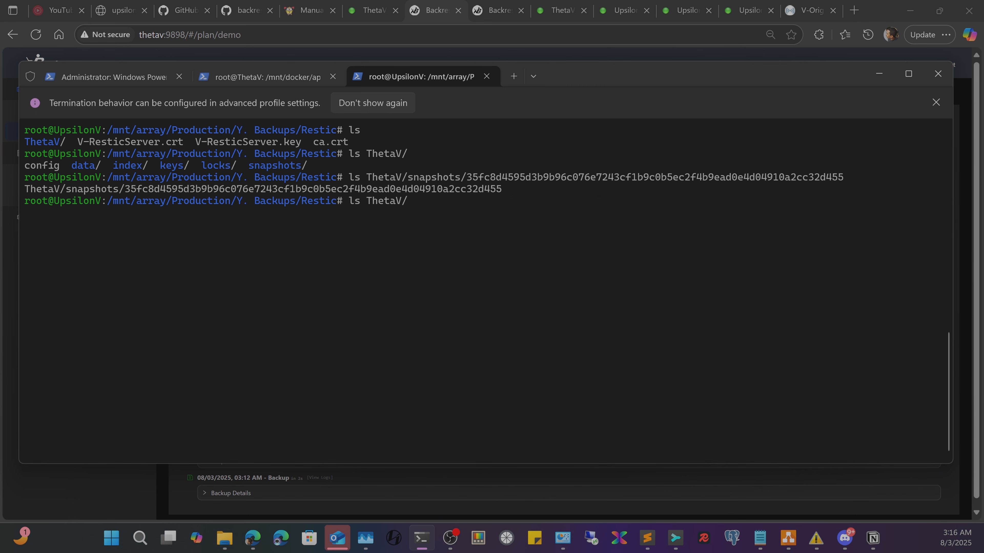
pyautogui.write('data/')
pyautogui.press('Return')
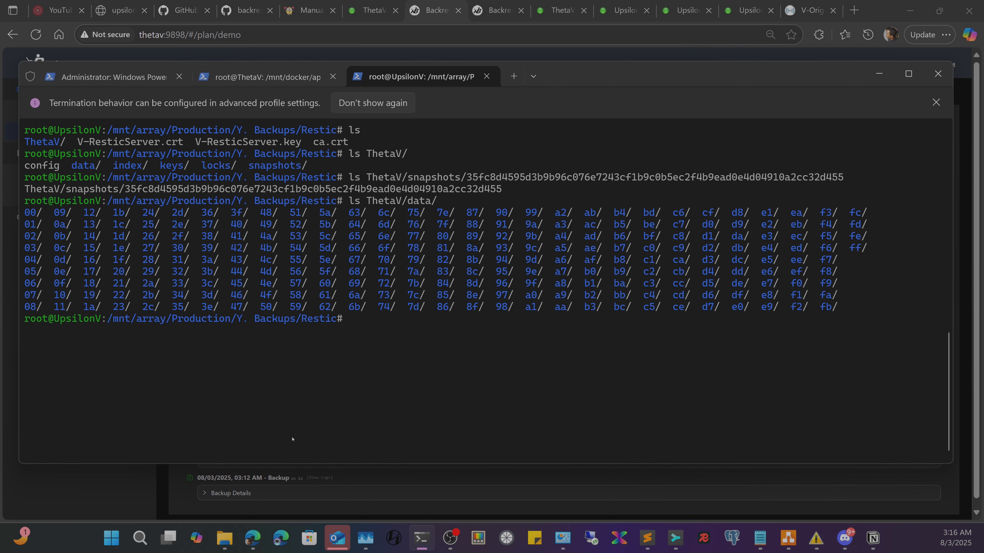
pyautogui.click(788, 538)
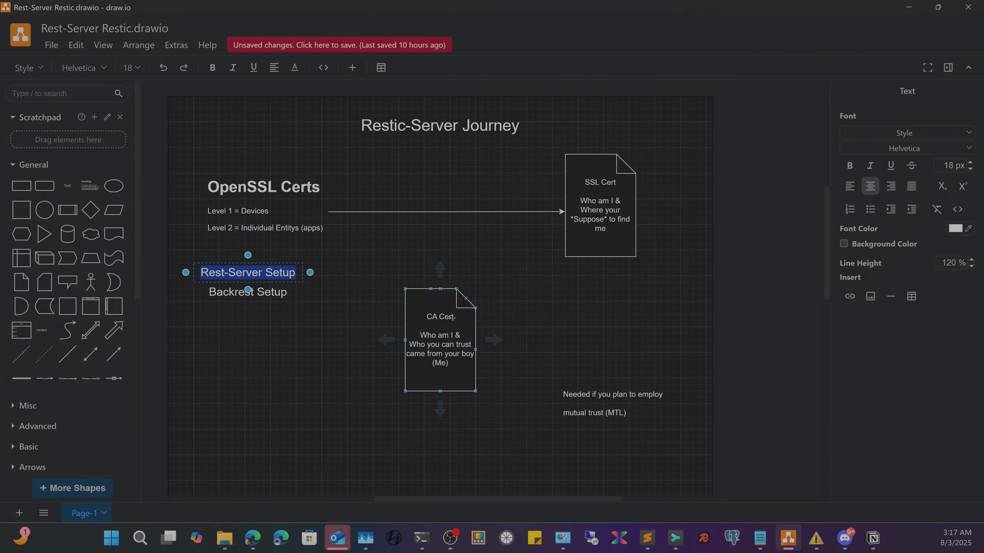
# - Finish the Rest-Server Setup label and nudge the CA Cert shape slightly up
pyautogui.scroll(8, 426, 248)
pyautogui.scroll(-8, 349, 225)
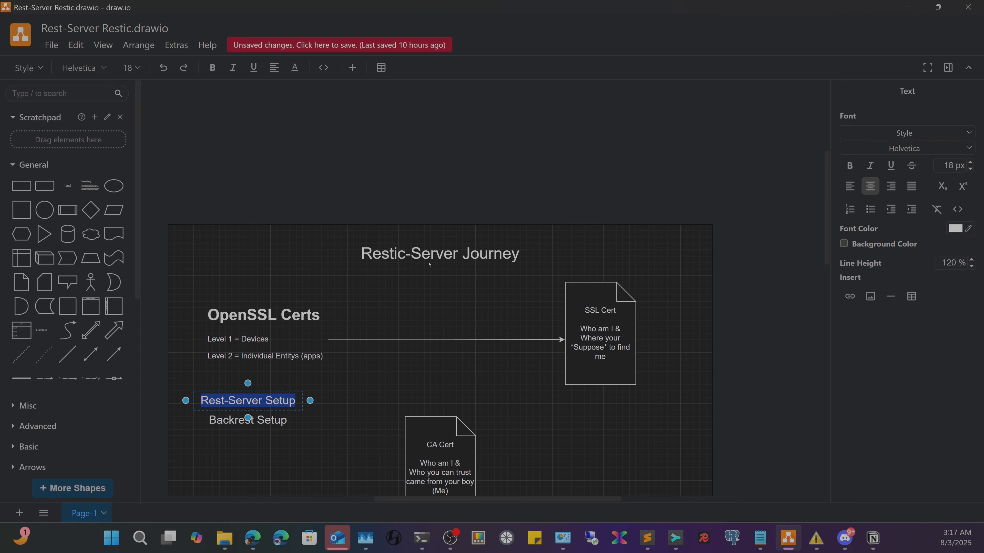
pyautogui.click(272, 200)
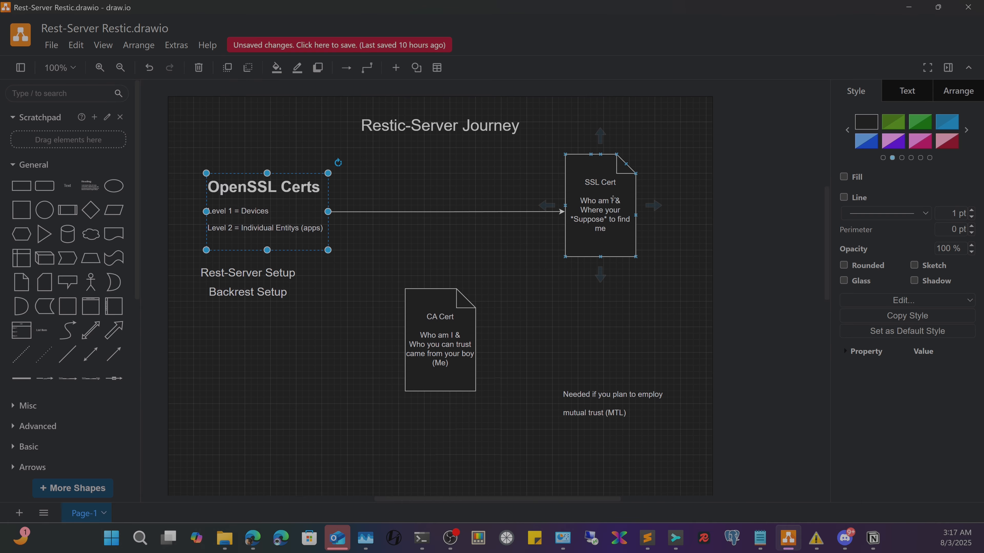
pyautogui.moveTo(471, 372)
pyautogui.mouseDown()
pyautogui.moveTo(472, 362)
pyautogui.moveTo(433, 347)
pyautogui.moveTo(479, 371)
pyautogui.moveTo(471, 359)
pyautogui.mouseUp()
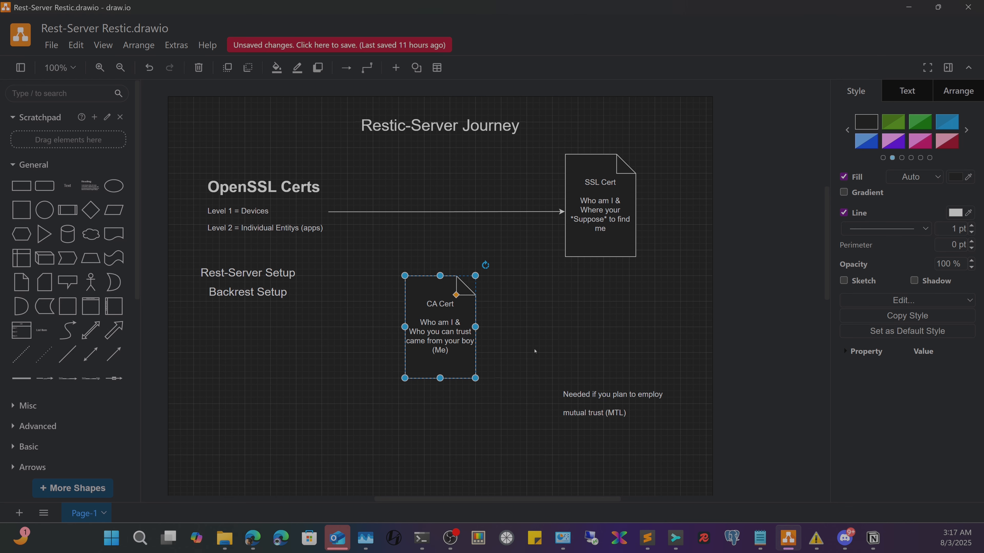
# - Move the MTL note left beneath CA Cert and edit its text
pyautogui.moveTo(640, 417); pyautogui.dragTo(579, 429)
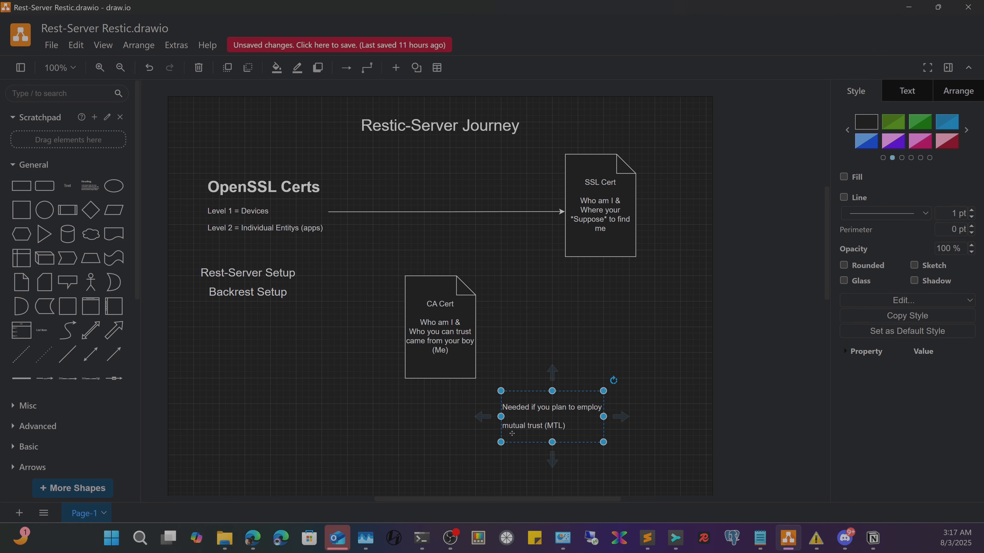
pyautogui.doubleClick(571, 426)
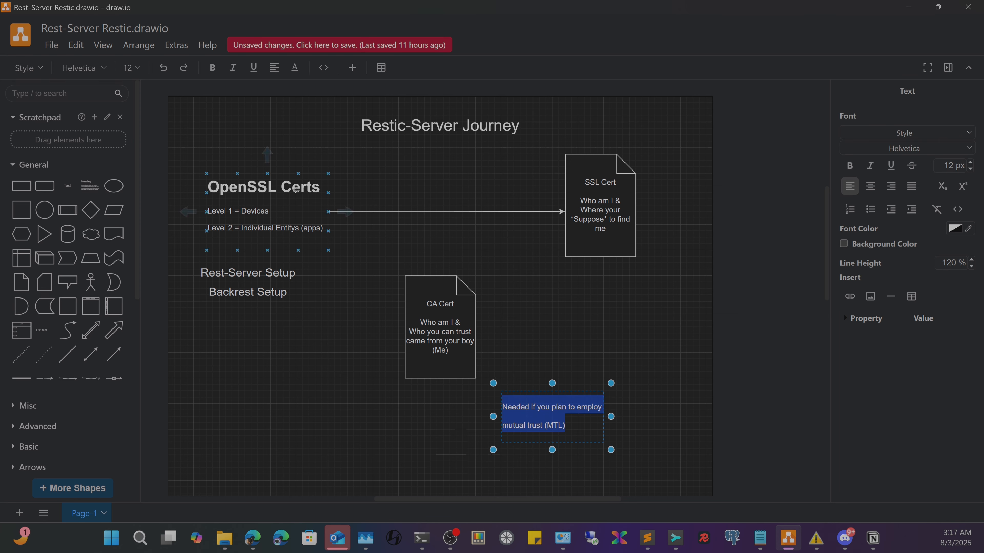
pyautogui.click(251, 273)
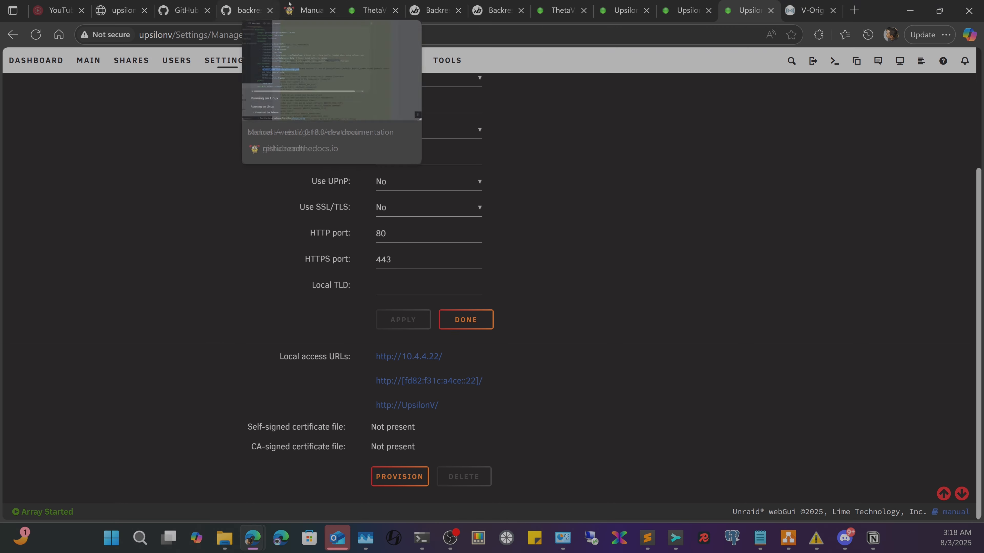
# - Go from the ThetaV browser tab to the UpsilonV Unraid dashboard
pyautogui.click(359, 3)
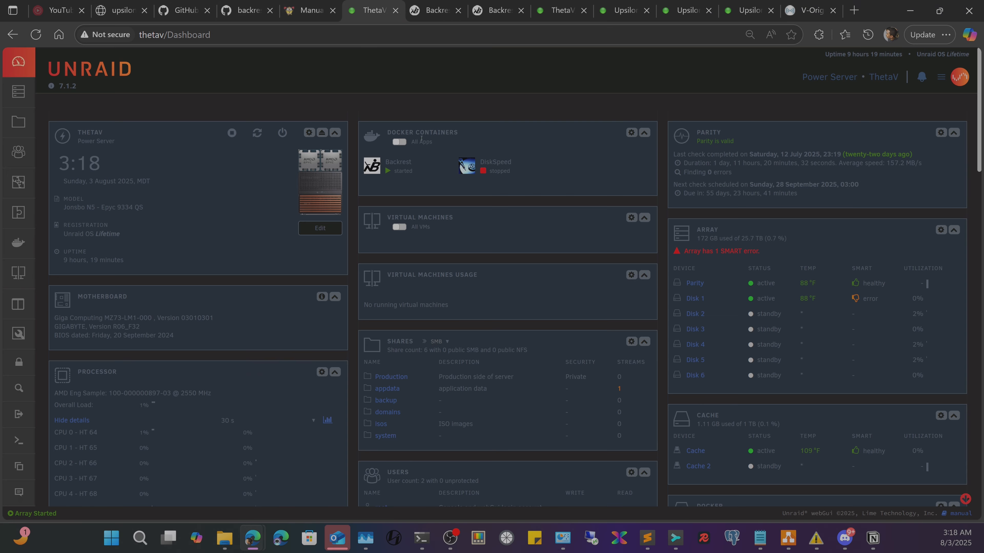
pyautogui.click(612, 2)
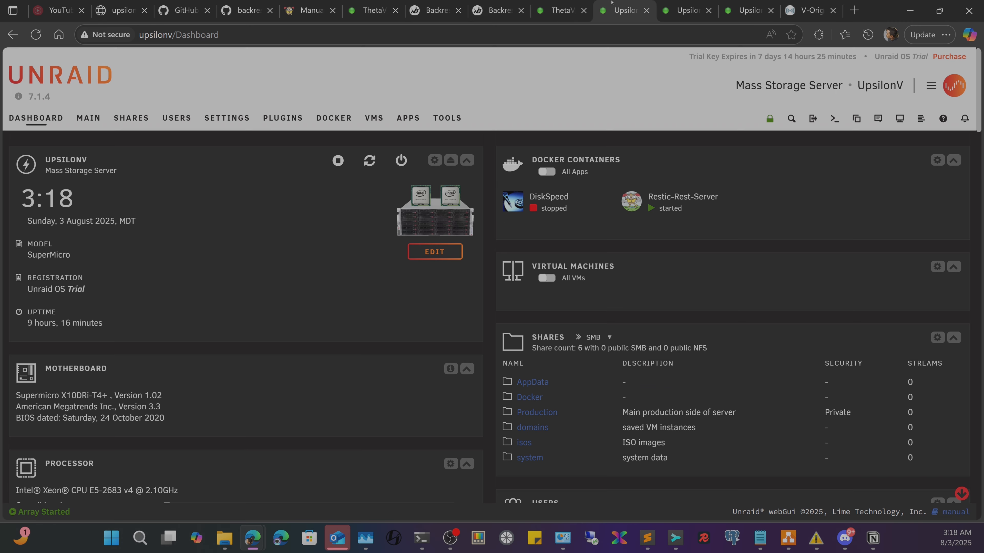